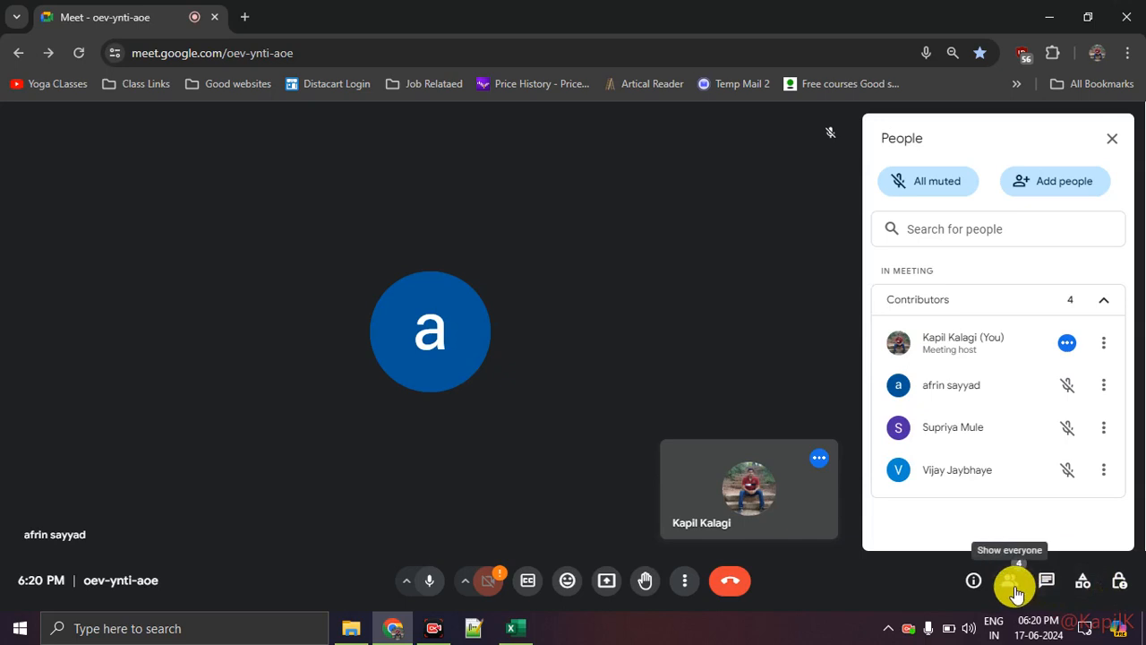
Toggle the meeting's participant list and admit the person waiting to join
{"action": "left_click", "coordinate": [1013, 587]}
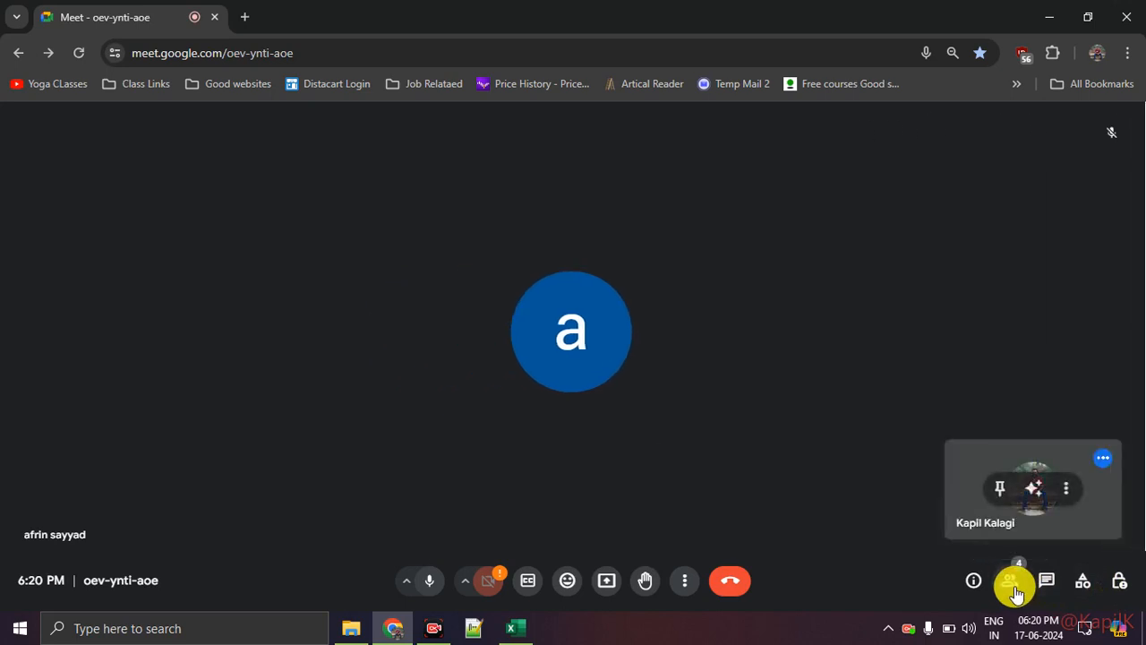
{"action": "left_click", "coordinate": [1012, 587]}
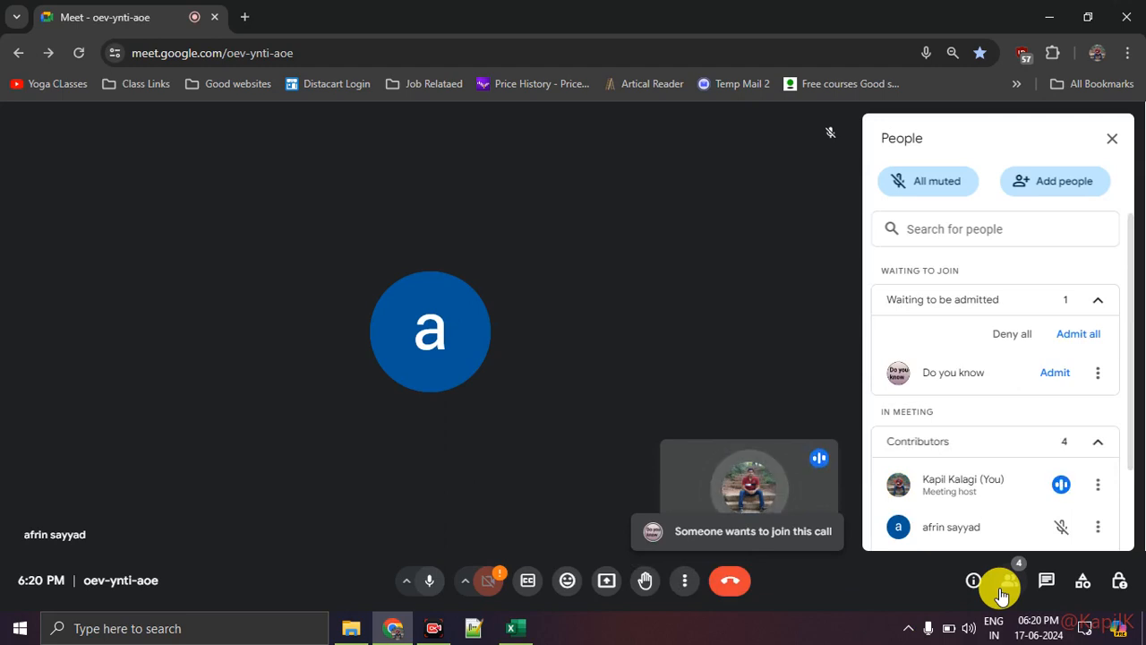
{"action": "left_click", "coordinate": [1059, 373]}
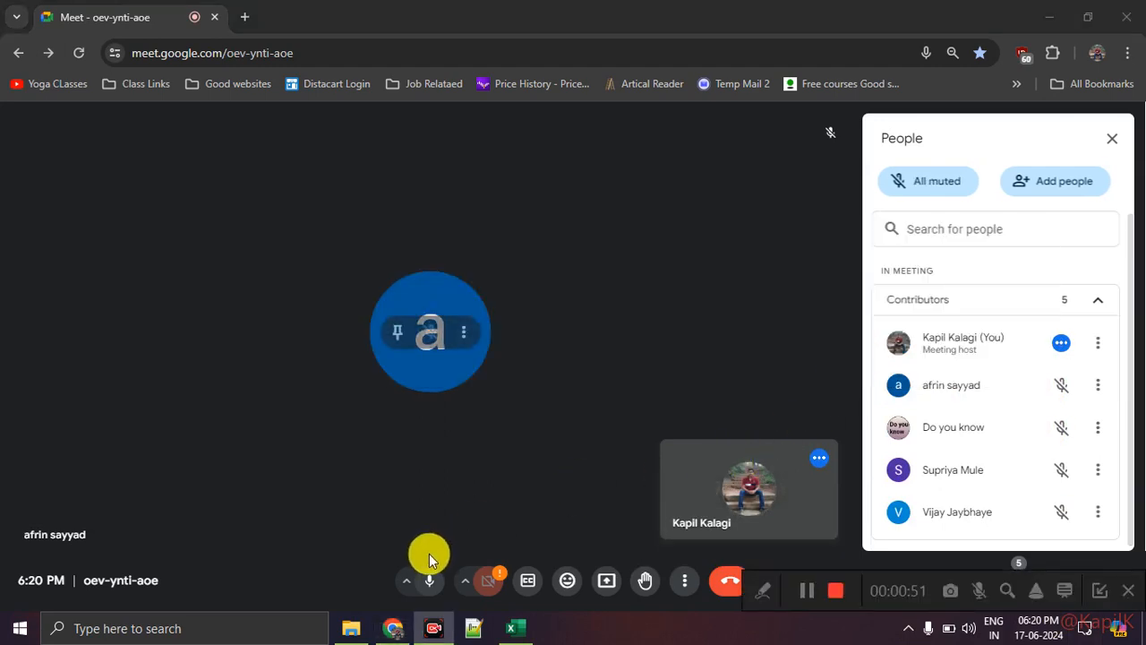
Mute the microphone and turn it back on, and minimize the screen recorder's toolbar
{"action": "left_click", "coordinate": [429, 580]}
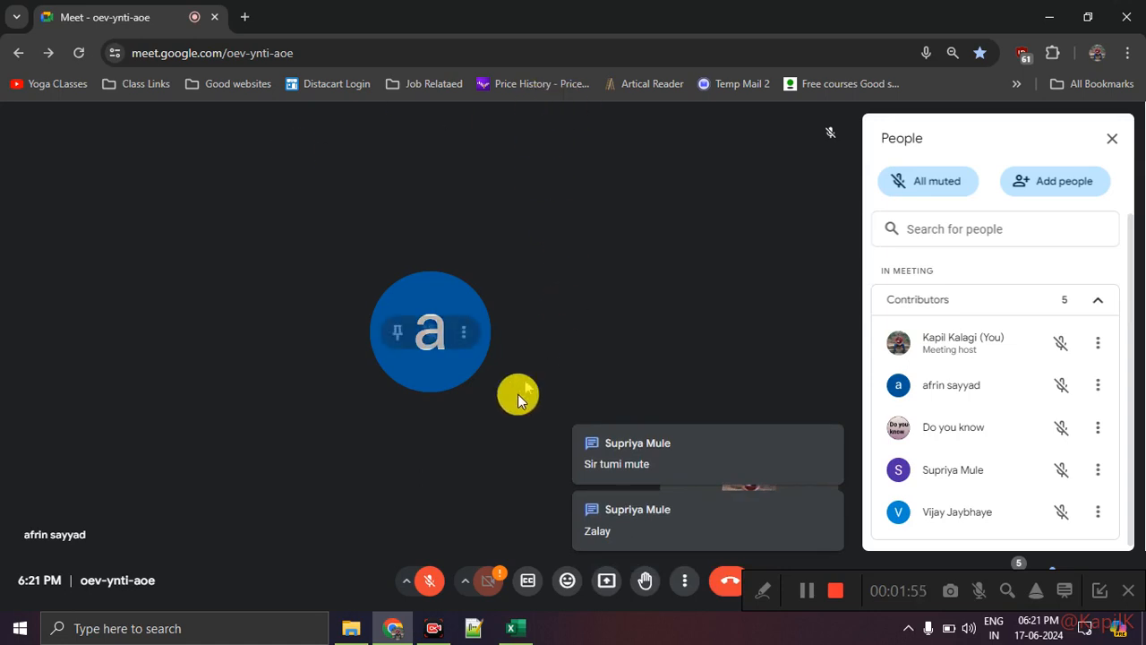
{"action": "left_click", "coordinate": [428, 591]}
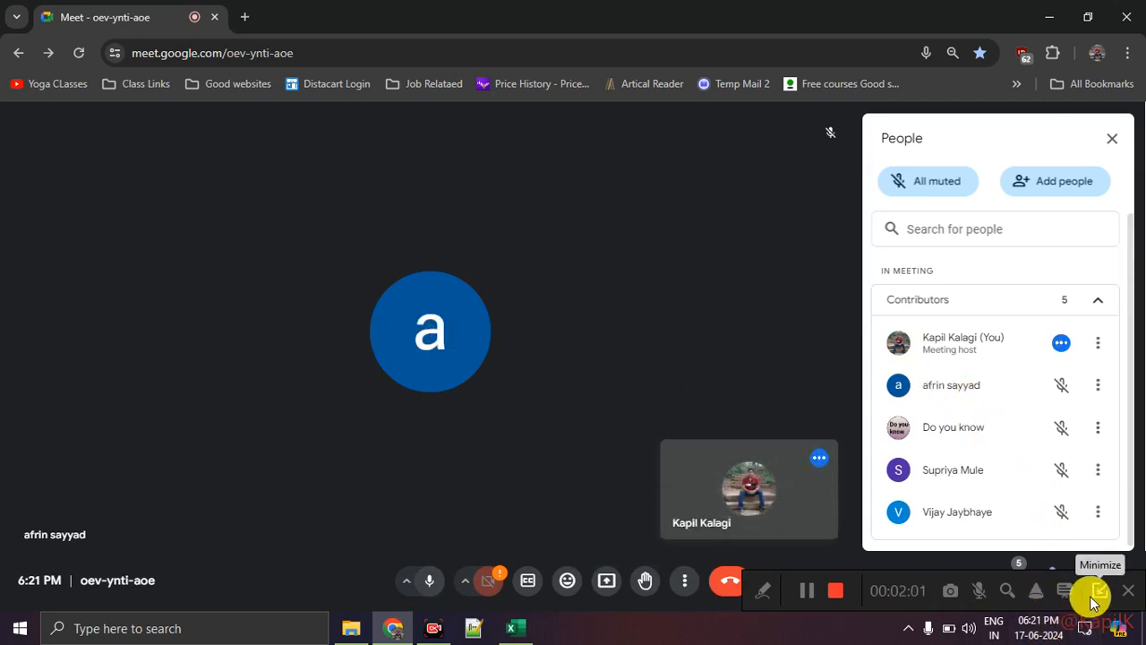
{"action": "left_click", "coordinate": [1091, 597]}
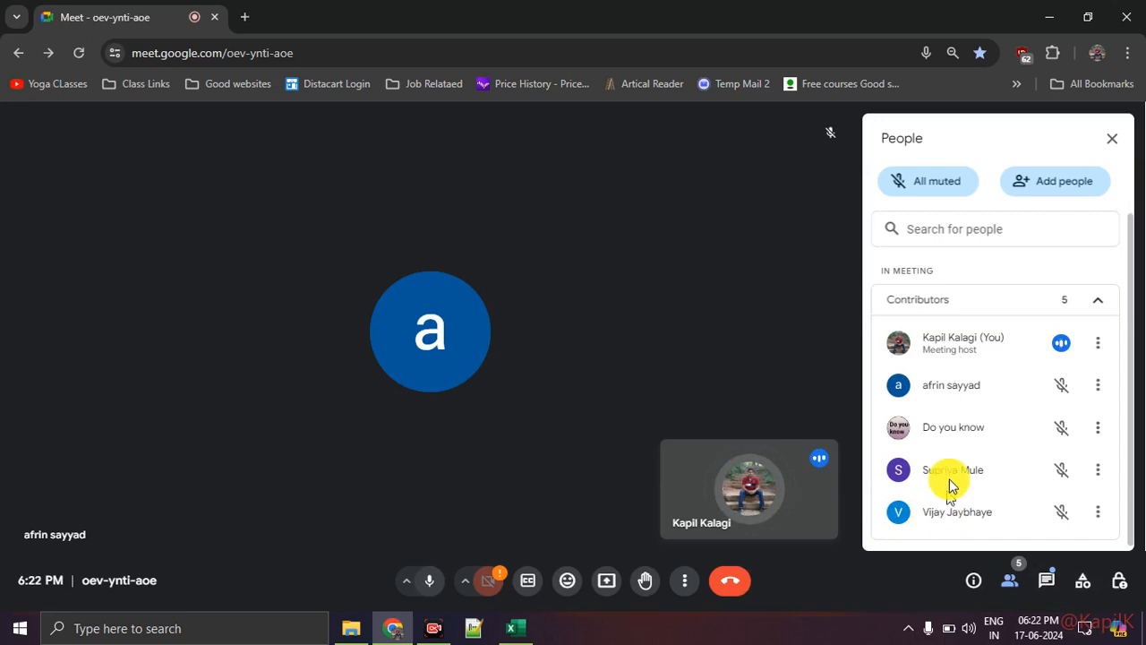
Review the meeting's contributors and the in-call messages, and close the message pane
{"action": "scroll", "coordinate": [992, 450], "scroll_direction": "down", "scroll_amount": 1}
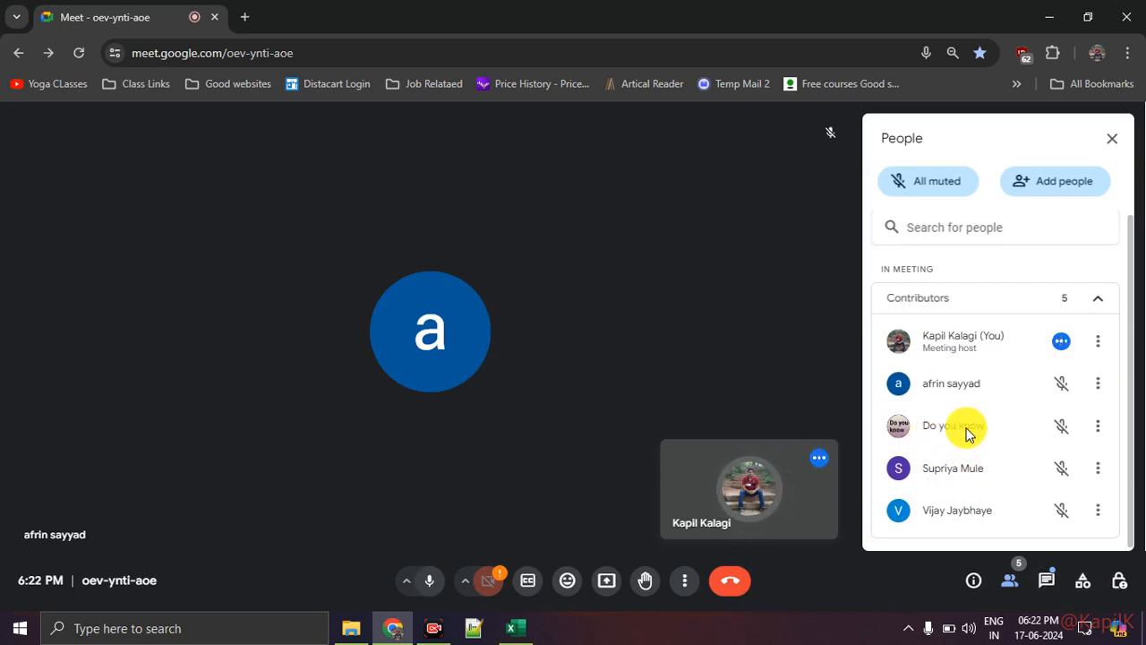
{"action": "left_click", "coordinate": [1046, 580]}
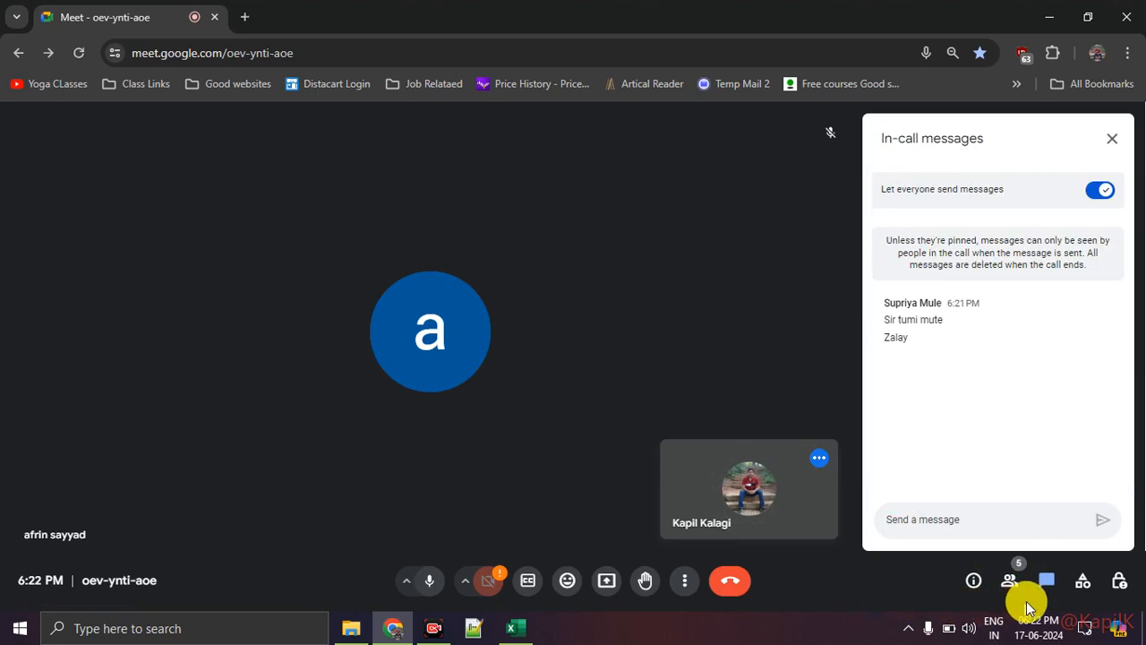
{"action": "left_click", "coordinate": [1047, 580]}
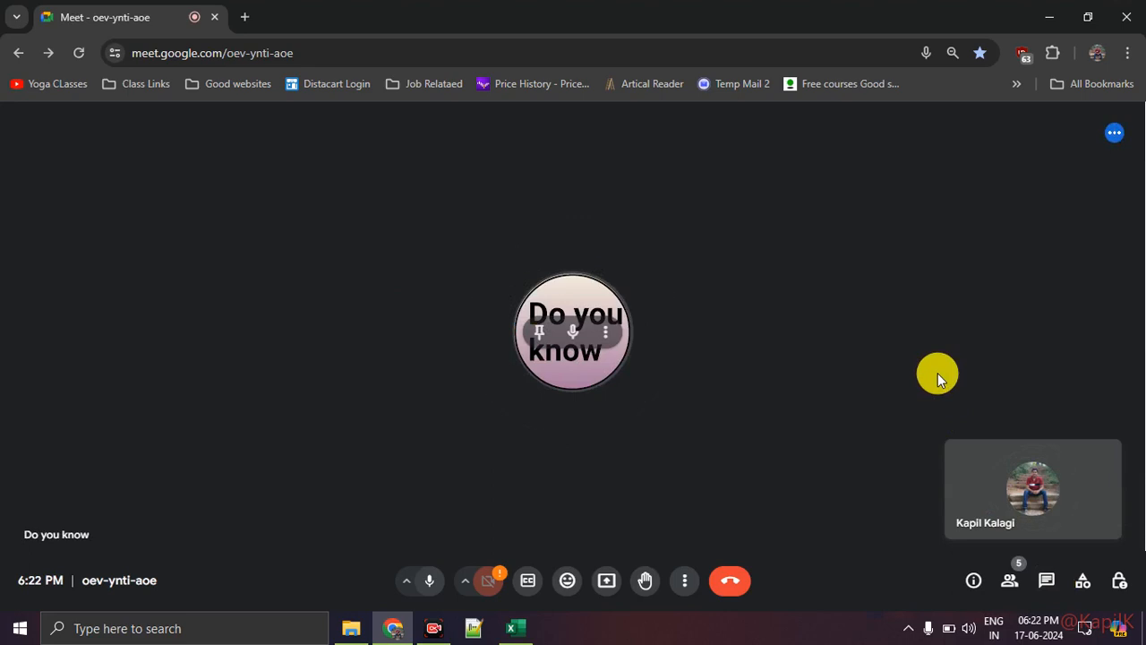
Reopen the participant list and admit the next person asking to join the call
{"action": "left_click", "coordinate": [1008, 583]}
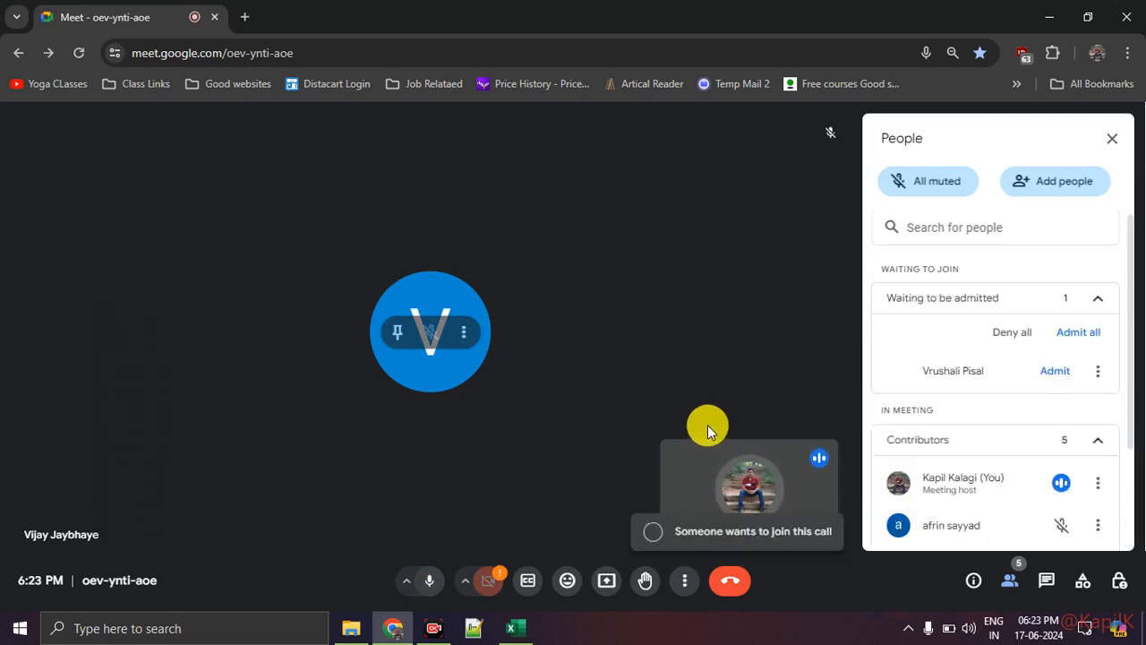
{"action": "left_click", "coordinate": [1048, 371]}
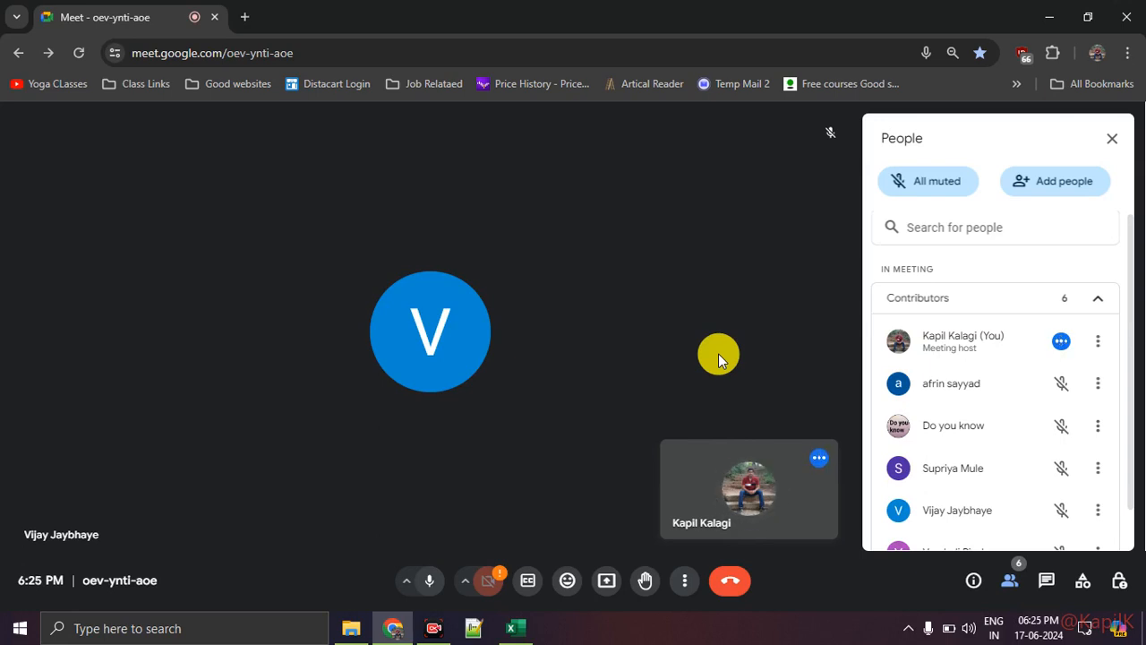
Switch to Excel and review the Example 2 student score table on the Goal Seek Dataset sheet
{"action": "left_click", "coordinate": [513, 627]}
{"action": "scroll", "coordinate": [329, 426], "scroll_direction": "down", "scroll_amount": 3}
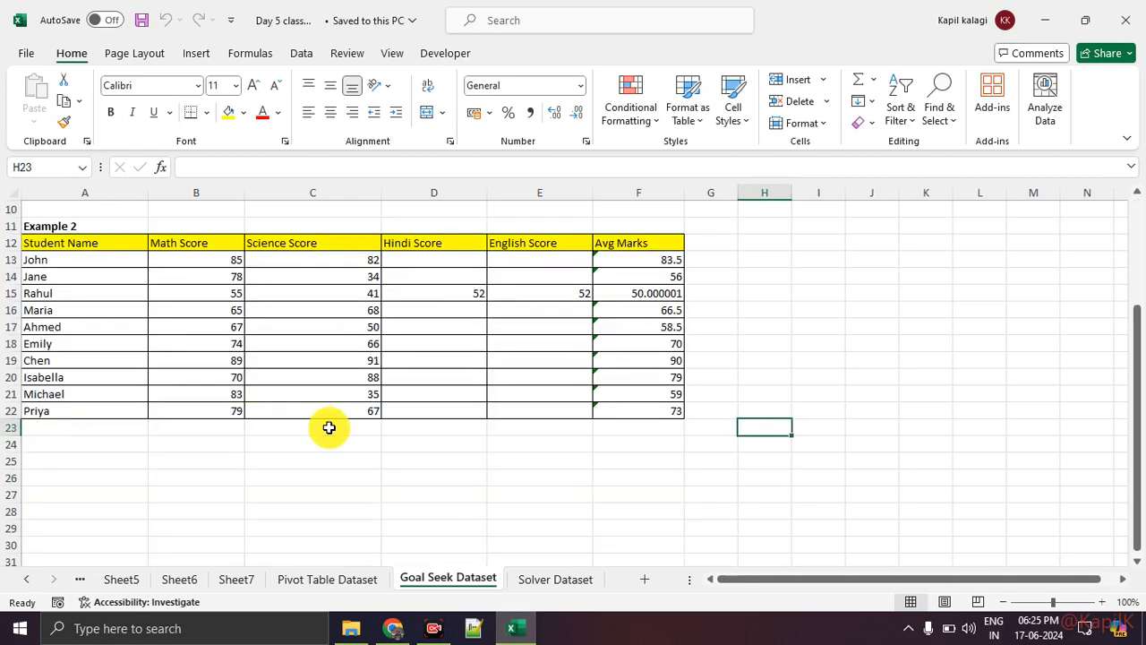
{"action": "left_click_drag", "start_coordinate": [72, 243], "coordinate": [647, 416]}
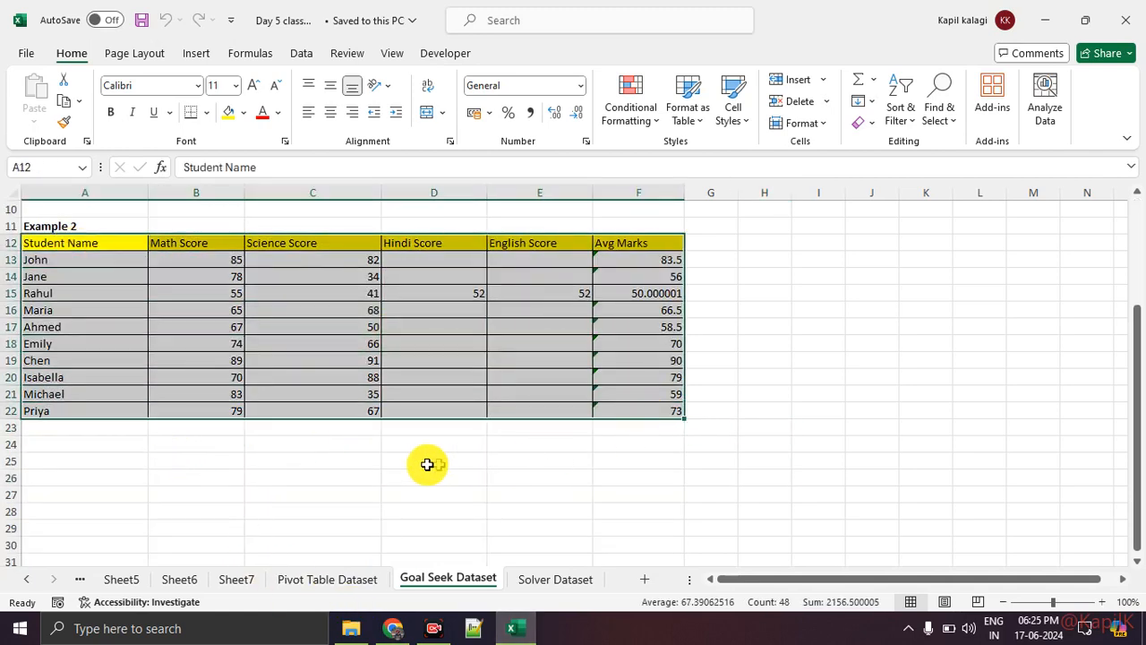
{"action": "left_click", "coordinate": [456, 463]}
{"action": "left_click_drag", "start_coordinate": [87, 259], "coordinate": [89, 394]}
{"action": "left_click_drag", "start_coordinate": [194, 294], "coordinate": [202, 360]}
{"action": "left_click_drag", "start_coordinate": [295, 279], "coordinate": [313, 360]}
{"action": "left_click_drag", "start_coordinate": [421, 294], "coordinate": [430, 360]}
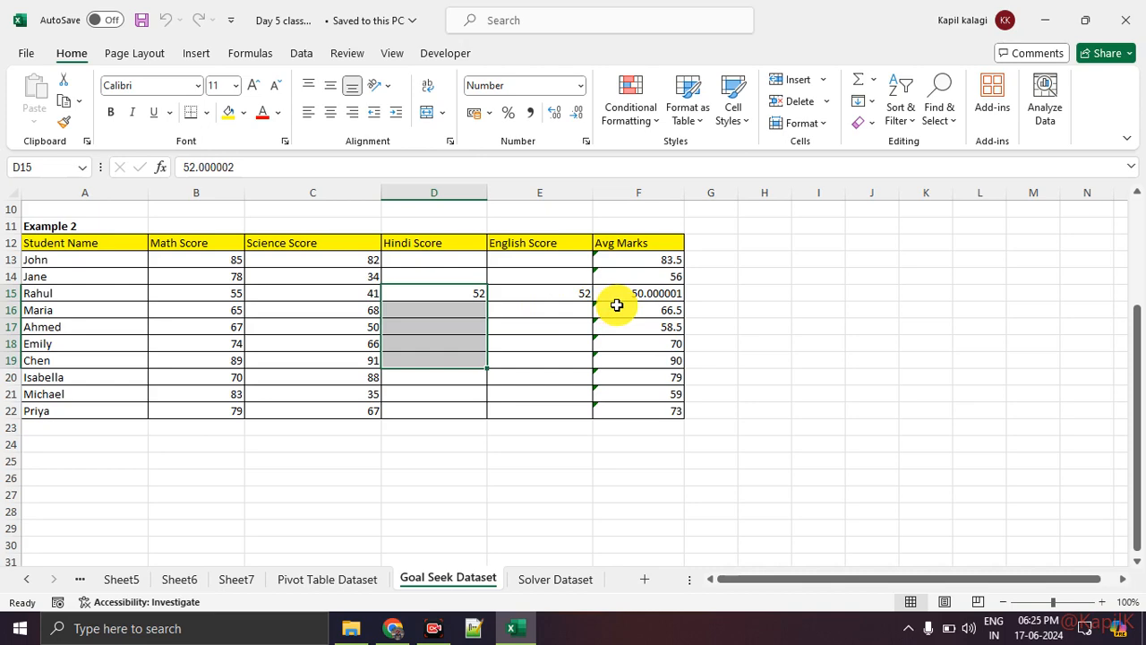
Clear the Office Furniture contribution in cell D5 of the Example 1 table
{"action": "scroll", "coordinate": [617, 305], "scroll_direction": "up", "scroll_amount": 3}
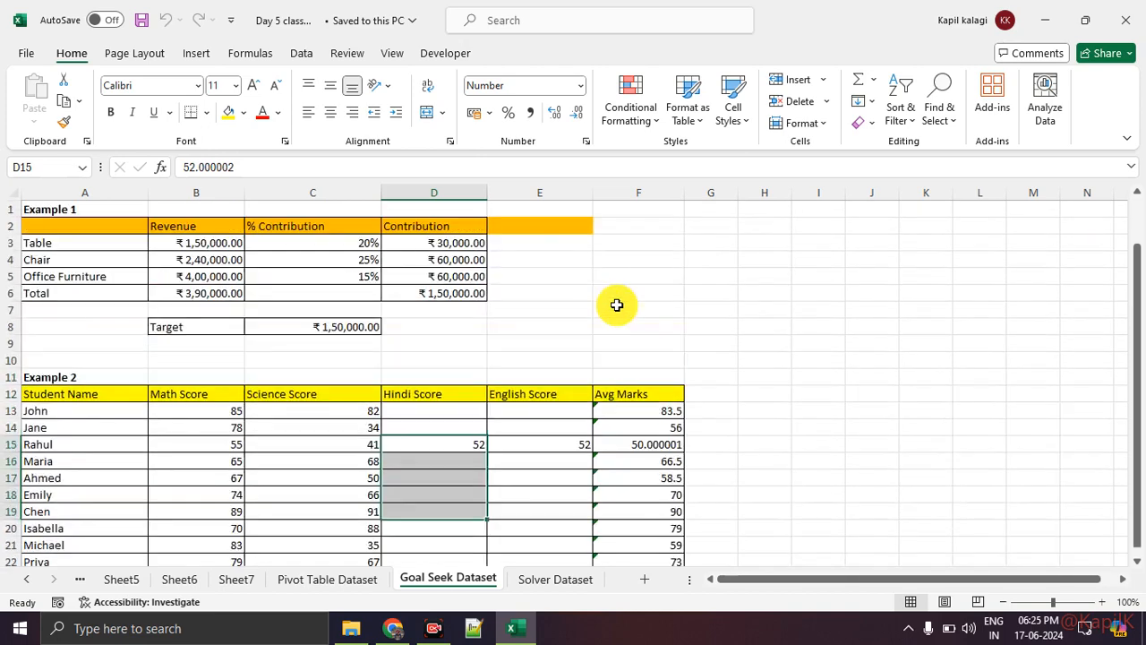
{"action": "left_click", "coordinate": [425, 278]}
{"action": "key", "text": "Delete"}
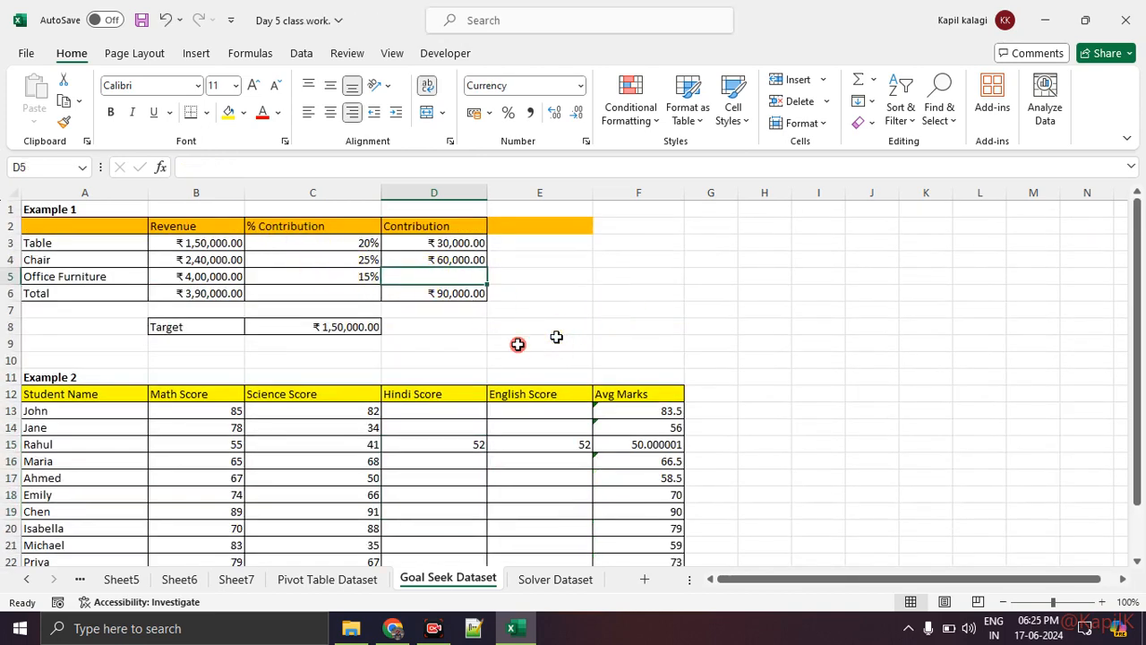
{"action": "left_click", "coordinate": [517, 343]}
Examine the product names, revenues and contribution percentages in the Example 1 table
{"action": "left_click", "coordinate": [83, 242]}
{"action": "left_click_drag", "start_coordinate": [84, 241], "coordinate": [81, 274]}
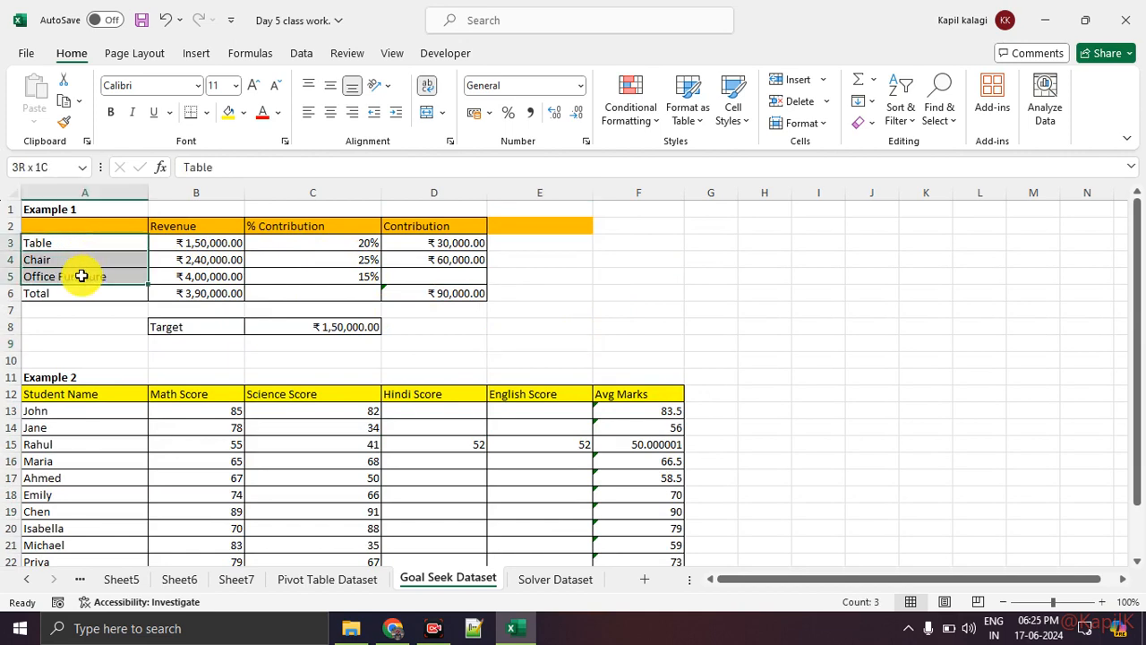
{"action": "left_click_drag", "start_coordinate": [225, 243], "coordinate": [221, 278]}
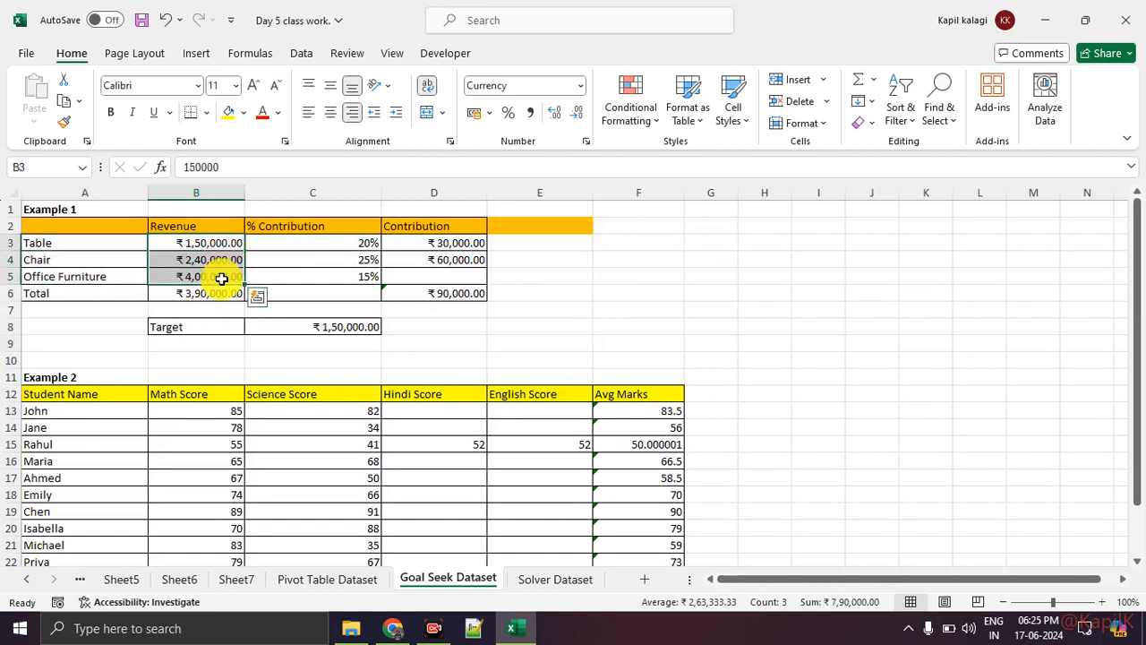
{"action": "left_click_drag", "start_coordinate": [295, 240], "coordinate": [294, 272]}
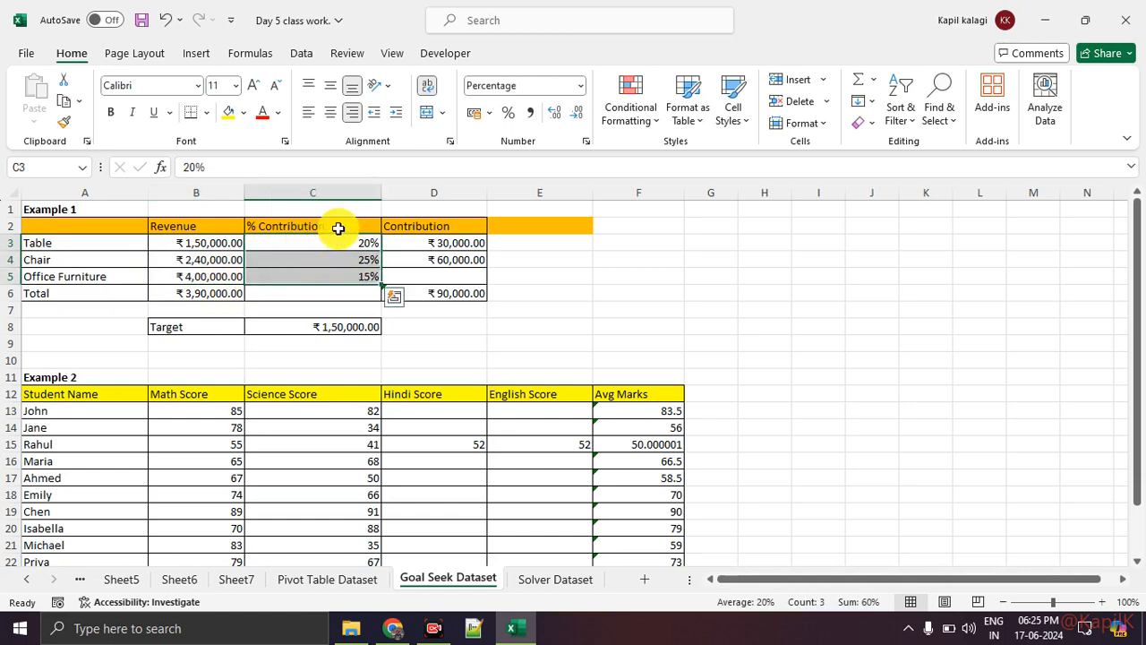
{"action": "left_click", "coordinate": [199, 239]}
{"action": "left_click", "coordinate": [87, 242]}
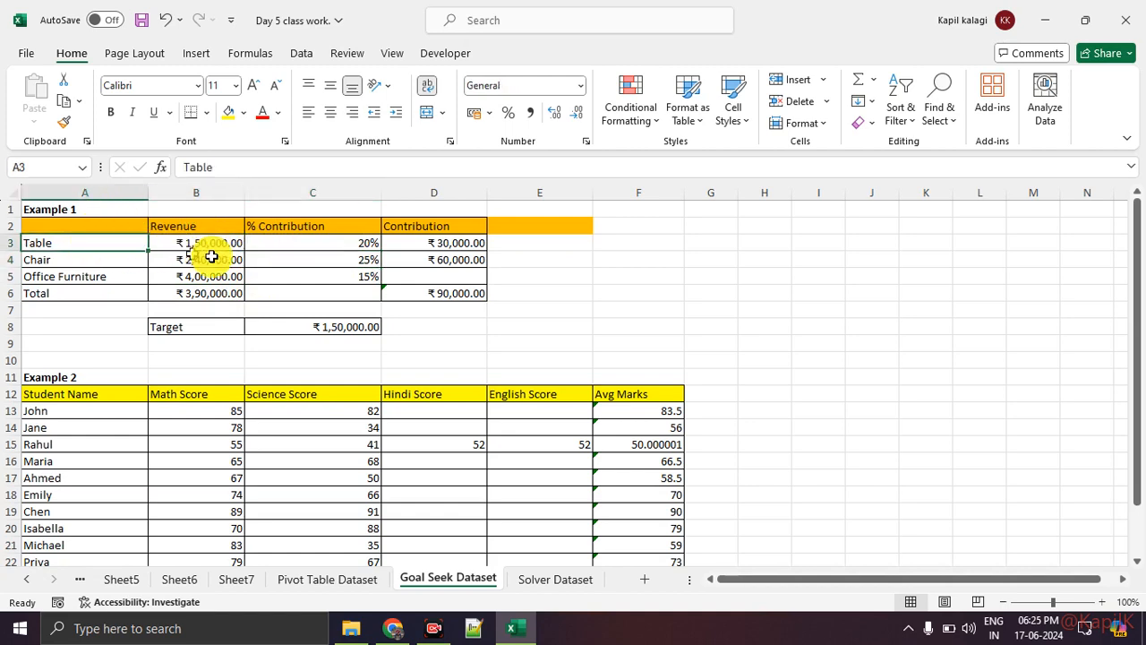
{"action": "left_click", "coordinate": [327, 243]}
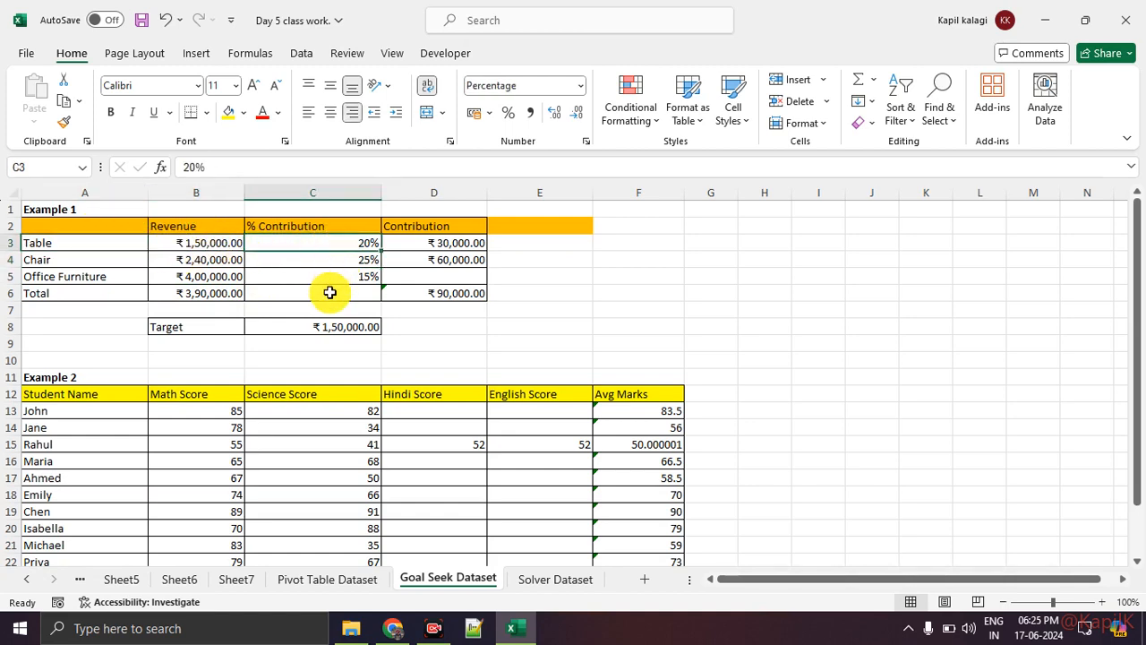
{"action": "left_click", "coordinate": [95, 273]}
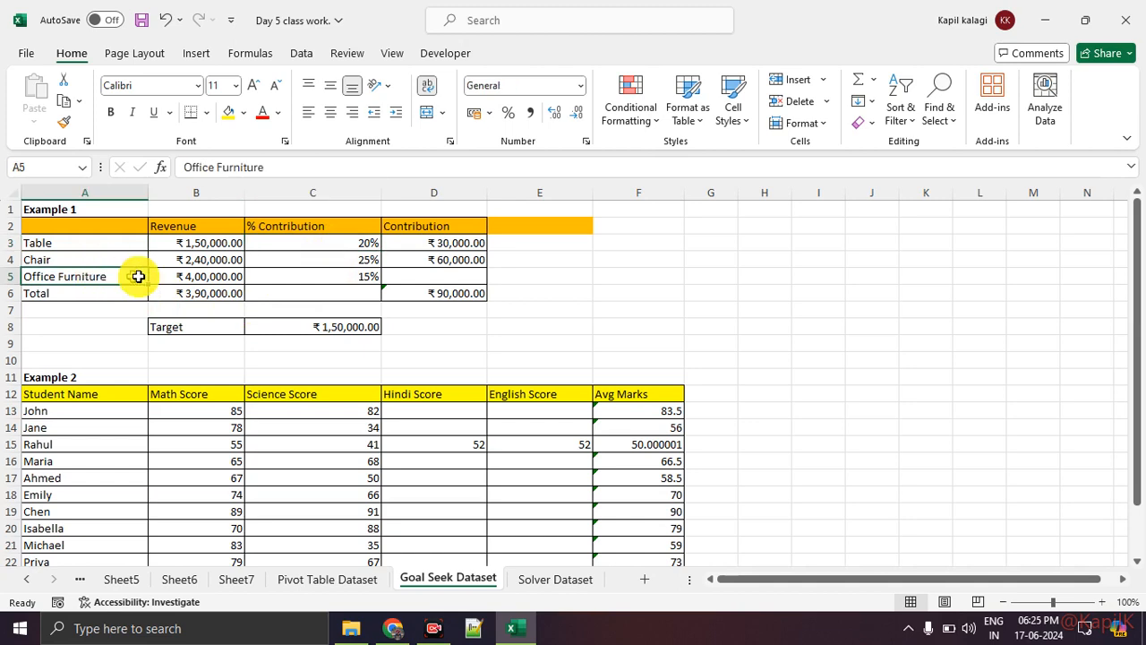
{"action": "left_click", "coordinate": [304, 278]}
{"action": "left_click", "coordinate": [98, 260]}
{"action": "left_click", "coordinate": [289, 261]}
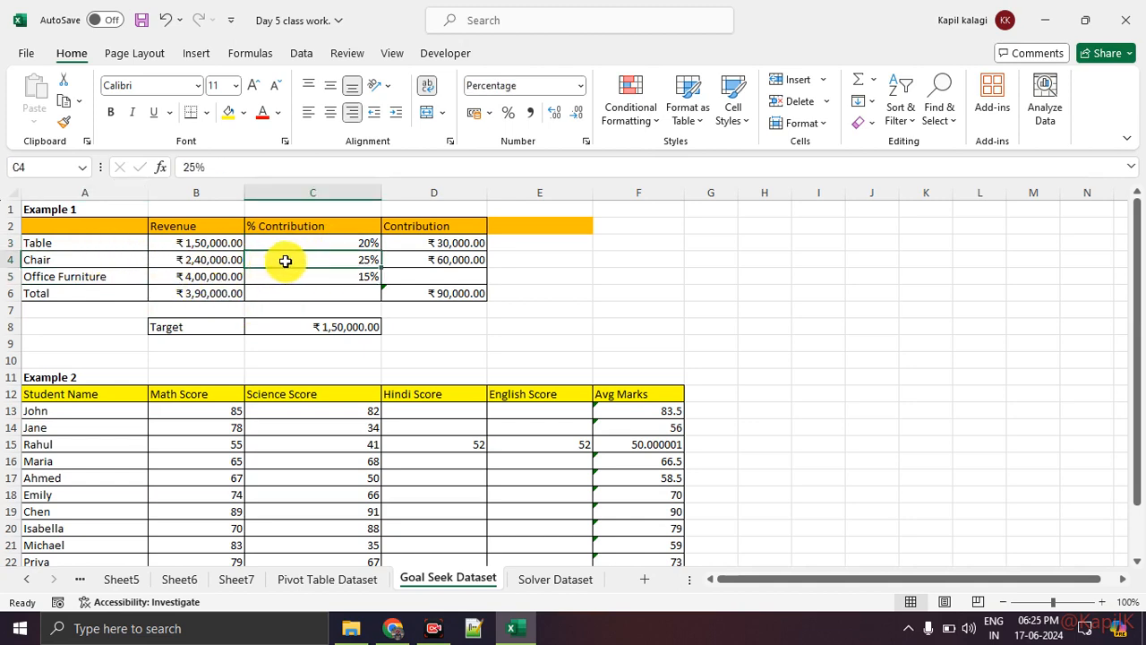
{"action": "left_click_drag", "start_coordinate": [98, 225], "coordinate": [116, 293]}
{"action": "left_click_drag", "start_coordinate": [205, 258], "coordinate": [218, 299]}
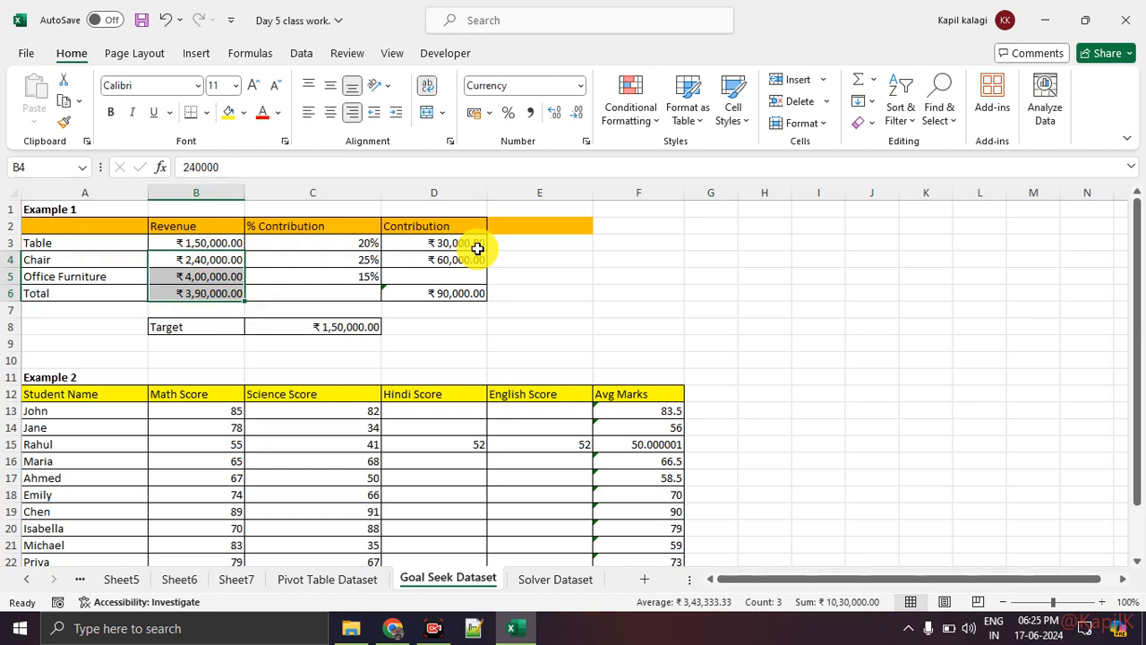
Open the Format Cells dialog for the student names in A14:A22 of Example 2 and reposition it over the sheet
{"action": "scroll", "coordinate": [450, 248], "scroll_direction": "down", "scroll_amount": 2}
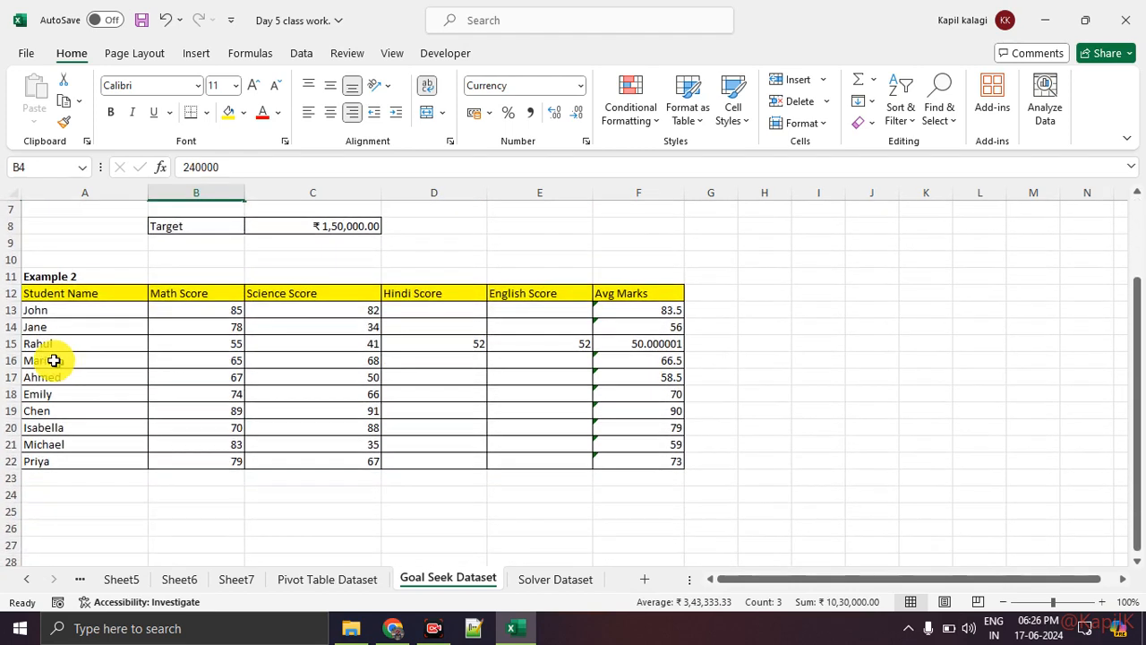
{"action": "left_click_drag", "start_coordinate": [36, 327], "coordinate": [33, 461]}
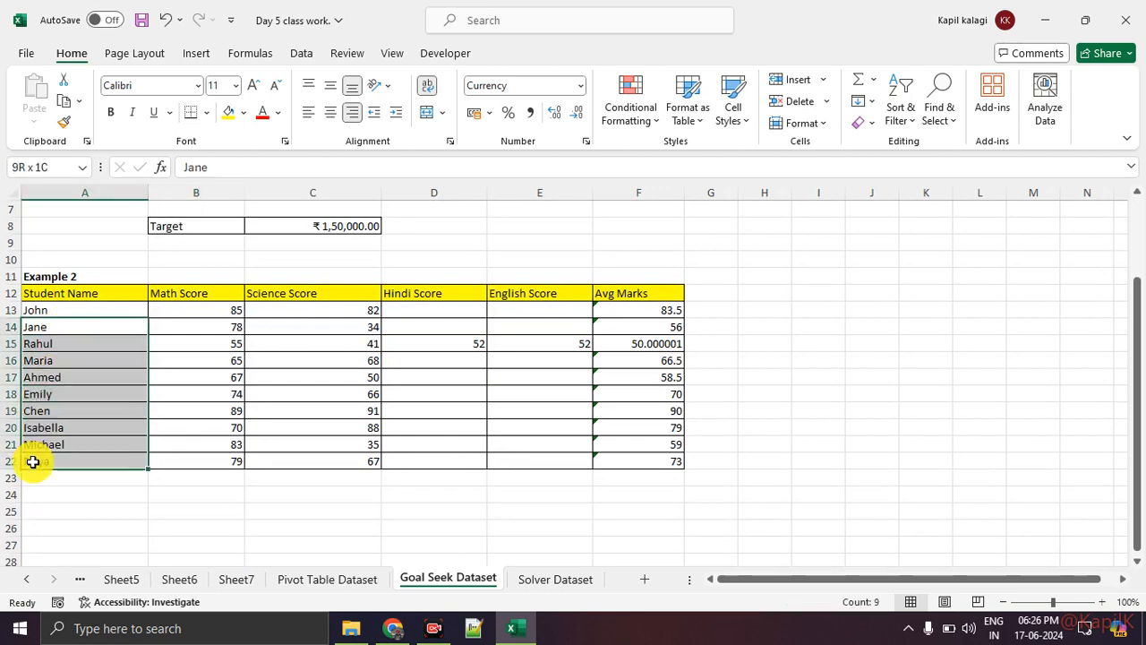
{"action": "right_click", "coordinate": [63, 402]}
{"action": "left_click", "coordinate": [130, 439]}
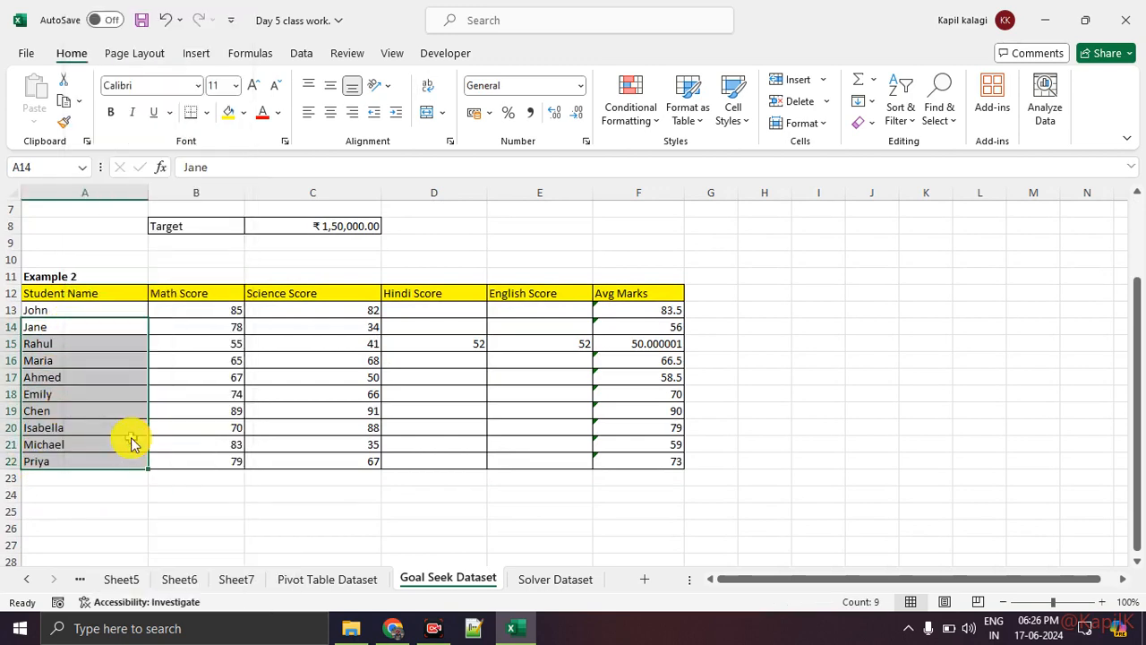
{"action": "left_click_drag", "start_coordinate": [199, 220], "coordinate": [428, 175]}
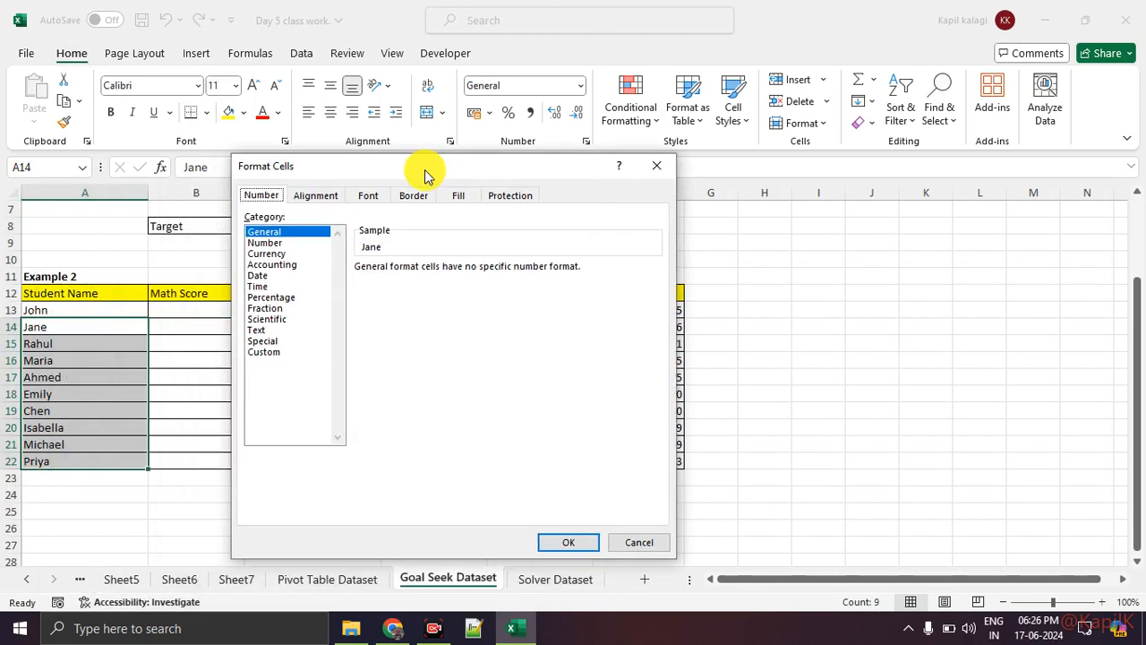
Switch to File Explorer, launch ZoomIt from the Excel Class folder and return to Excel
{"action": "left_click", "coordinate": [358, 628]}
{"action": "left_click", "coordinate": [358, 440]}
{"action": "key", "text": "BackSpace"}
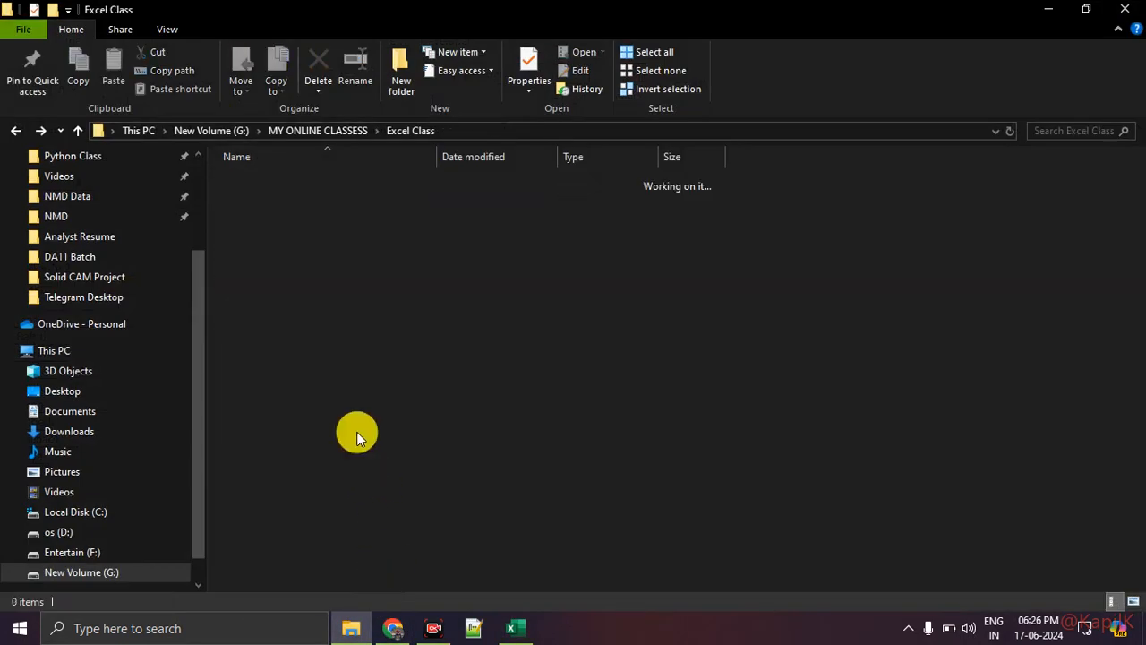
{"action": "left_click", "coordinate": [350, 352]}
{"action": "double_click", "coordinate": [350, 353]}
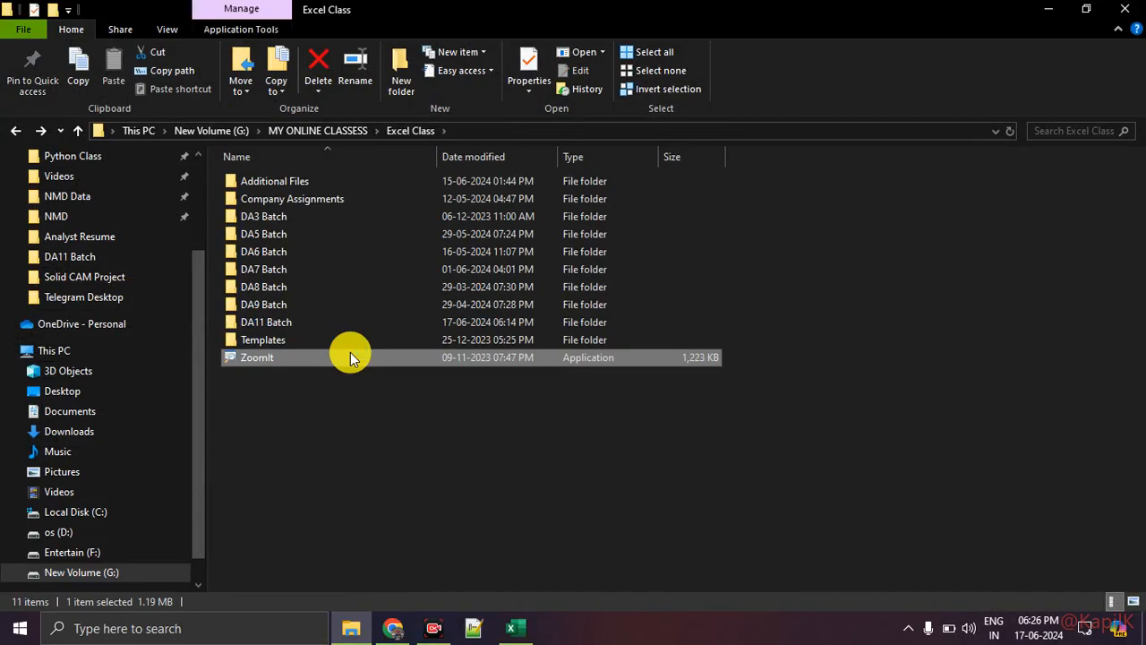
{"action": "key", "text": "alt+Tab"}
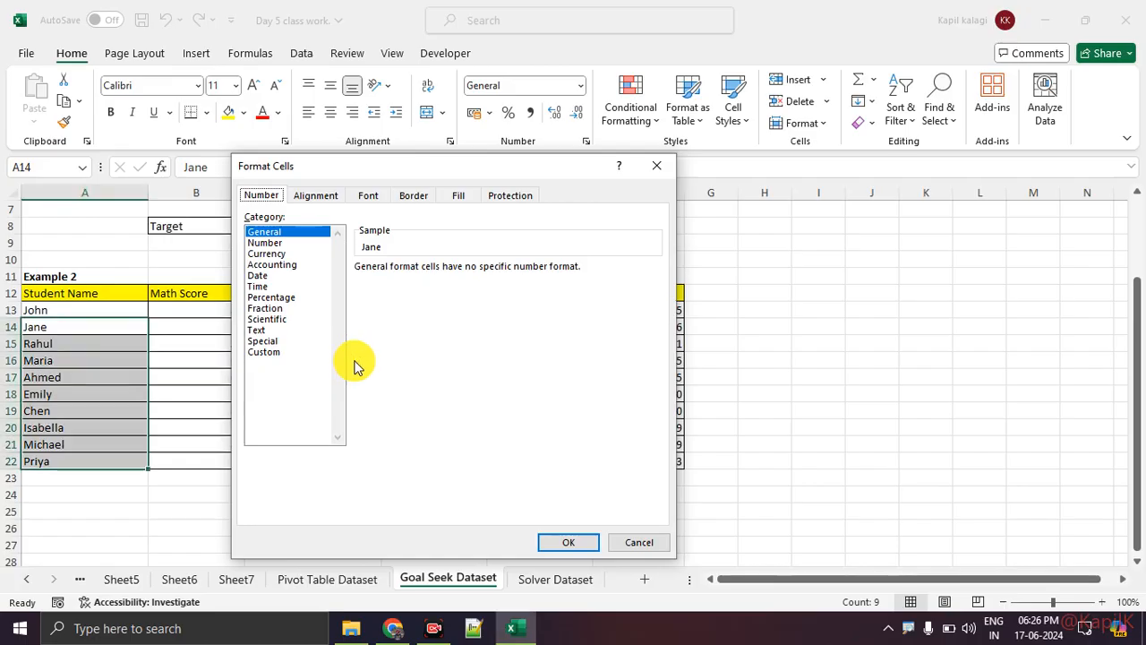
Zoom in on the number format categories, underline Number, Currency, Date, Time and Percentage, and bracket the whole list in red
{"action": "key", "text": "ctrl+1"}
{"action": "left_click", "coordinate": [236, 265]}
{"action": "scroll", "coordinate": [236, 264], "scroll_direction": "up", "scroll_amount": 1}
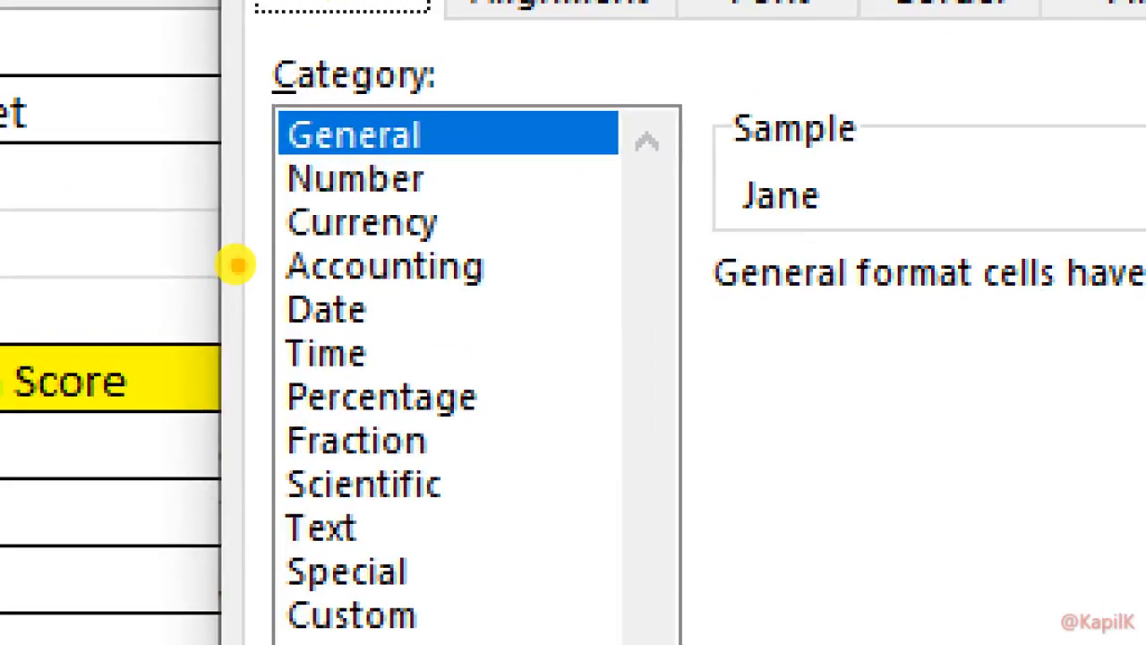
{"action": "scroll", "coordinate": [264, 352], "scroll_direction": "down", "scroll_amount": 1}
{"action": "mouse_move", "coordinate": [254, 295]}
{"action": "left_mouse_down"}
{"action": "mouse_move", "coordinate": [290, 294]}
{"action": "mouse_move", "coordinate": [271, 342]}
{"action": "left_mouse_up"}
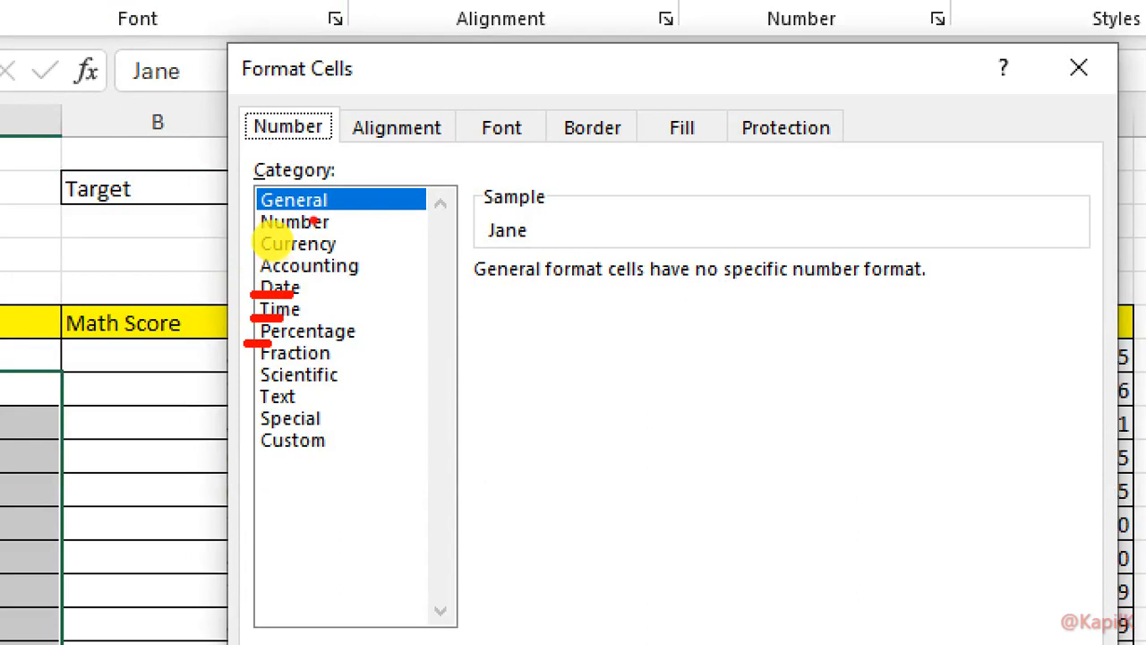
{"action": "mouse_move", "coordinate": [242, 227]}
{"action": "left_mouse_down"}
{"action": "mouse_move", "coordinate": [264, 228]}
{"action": "mouse_move", "coordinate": [260, 252]}
{"action": "left_mouse_up"}
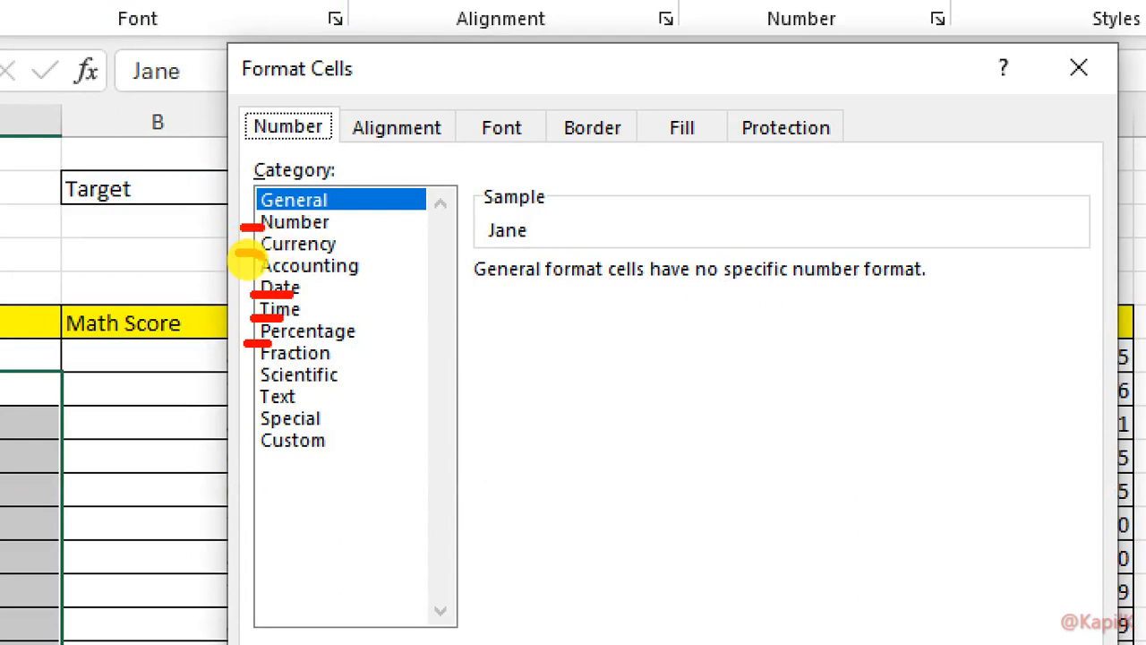
{"action": "mouse_move", "coordinate": [355, 212]}
{"action": "left_mouse_down"}
{"action": "mouse_move", "coordinate": [385, 328]}
{"action": "mouse_move", "coordinate": [372, 506]}
{"action": "left_mouse_up"}
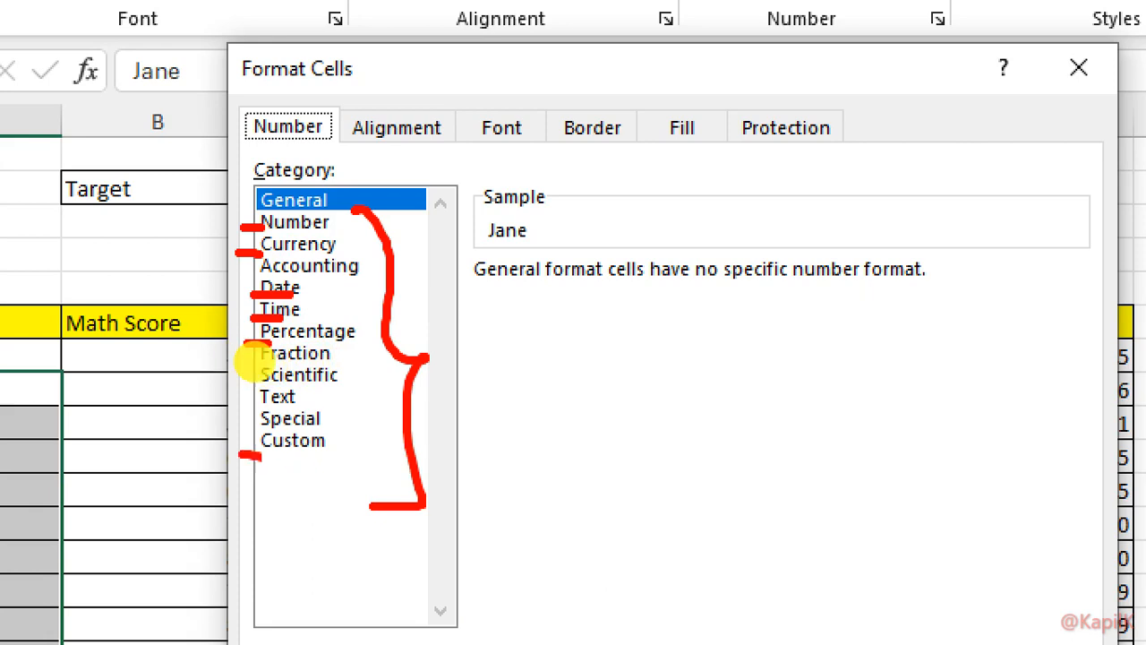
Circle the Special and Custom number format categories in red, exit the annotation zoom and close the Format Cells dialog
{"action": "left_click_drag", "start_coordinate": [243, 456], "coordinate": [260, 394]}
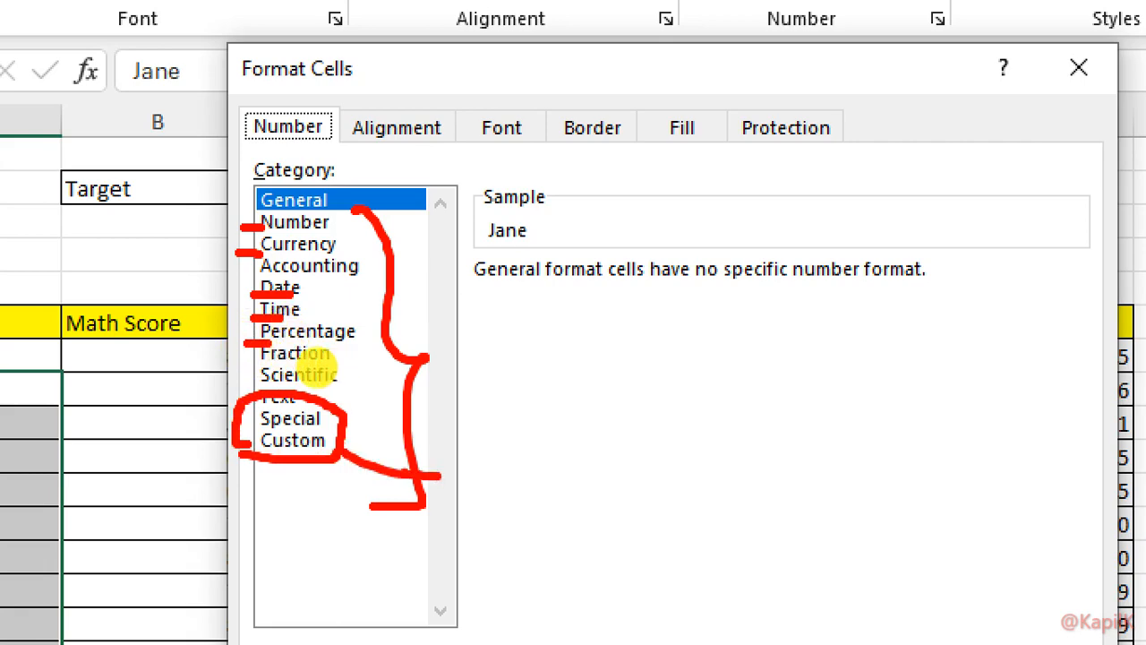
{"action": "left_click_drag", "start_coordinate": [358, 439], "coordinate": [439, 475]}
{"action": "key", "text": "Escape"}
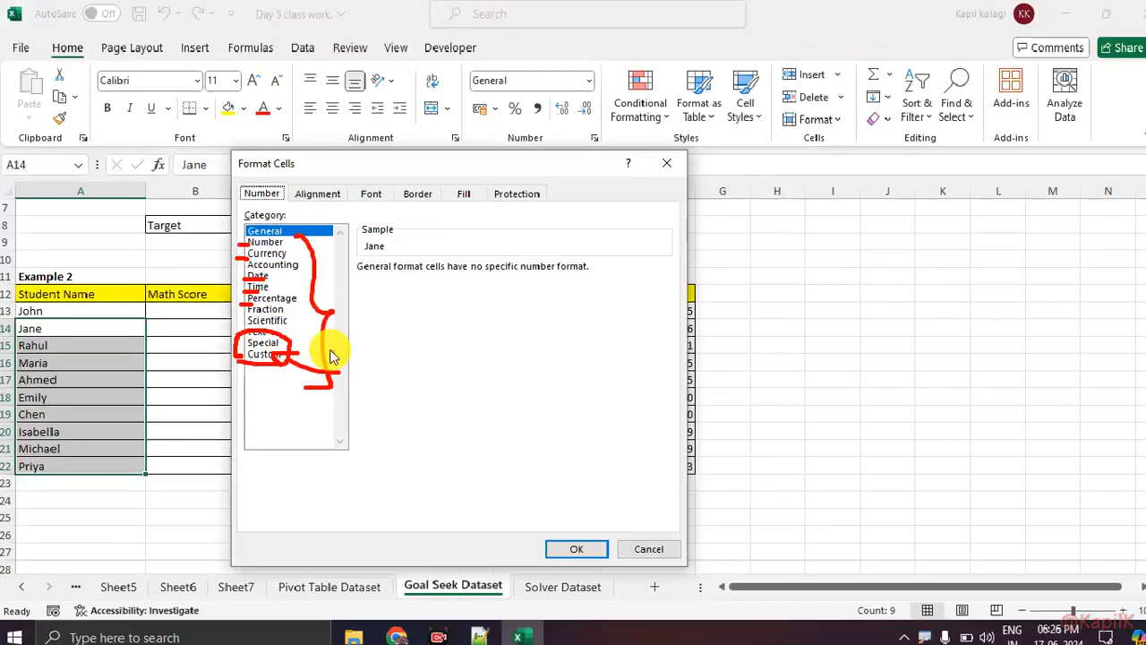
{"action": "key", "text": "alt+Tab"}
{"action": "key", "text": "alt+Tab"}
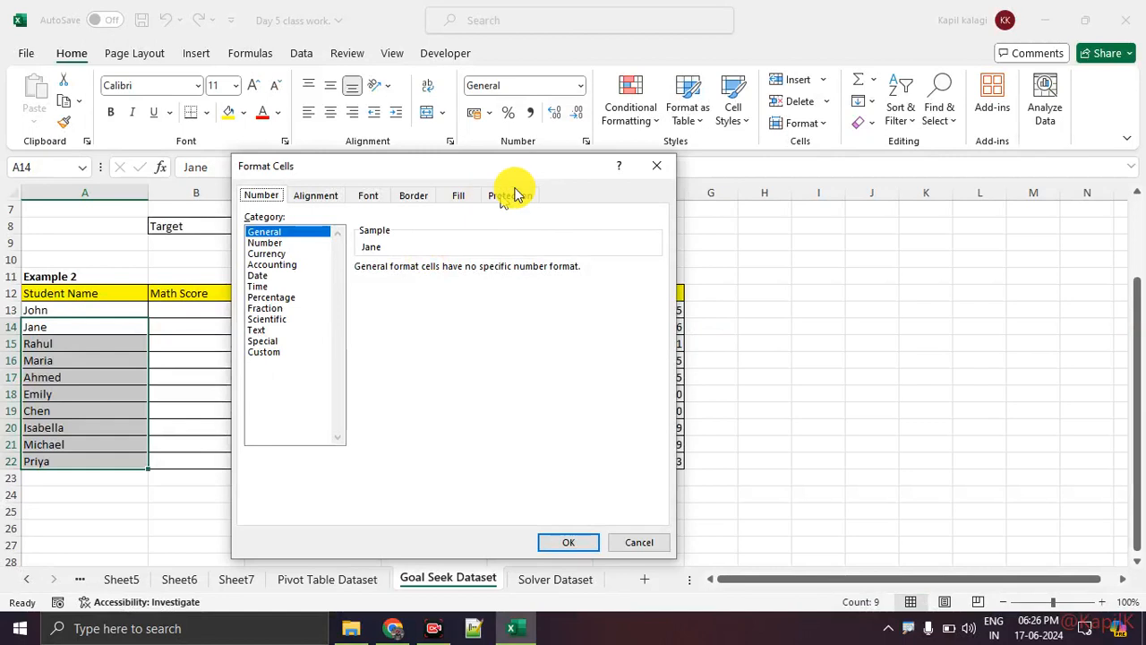
{"action": "left_click", "coordinate": [657, 169]}
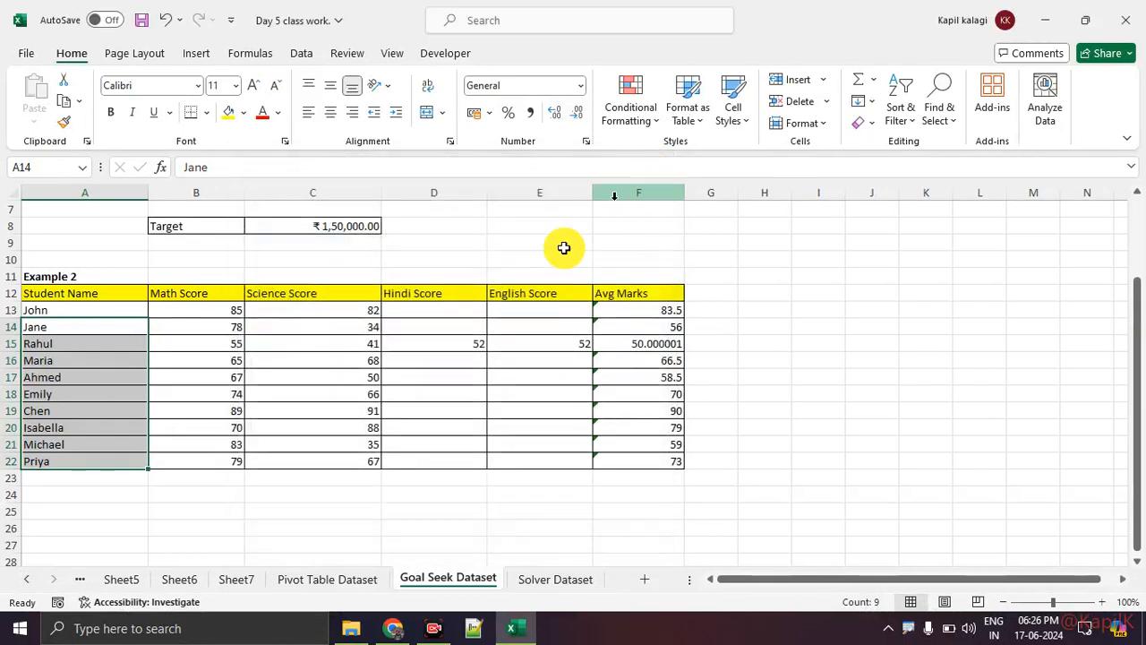
Look through the Highlight Cells and Top/Bottom conditional formatting rules and the Sort & Filter options
{"action": "left_click", "coordinate": [258, 392]}
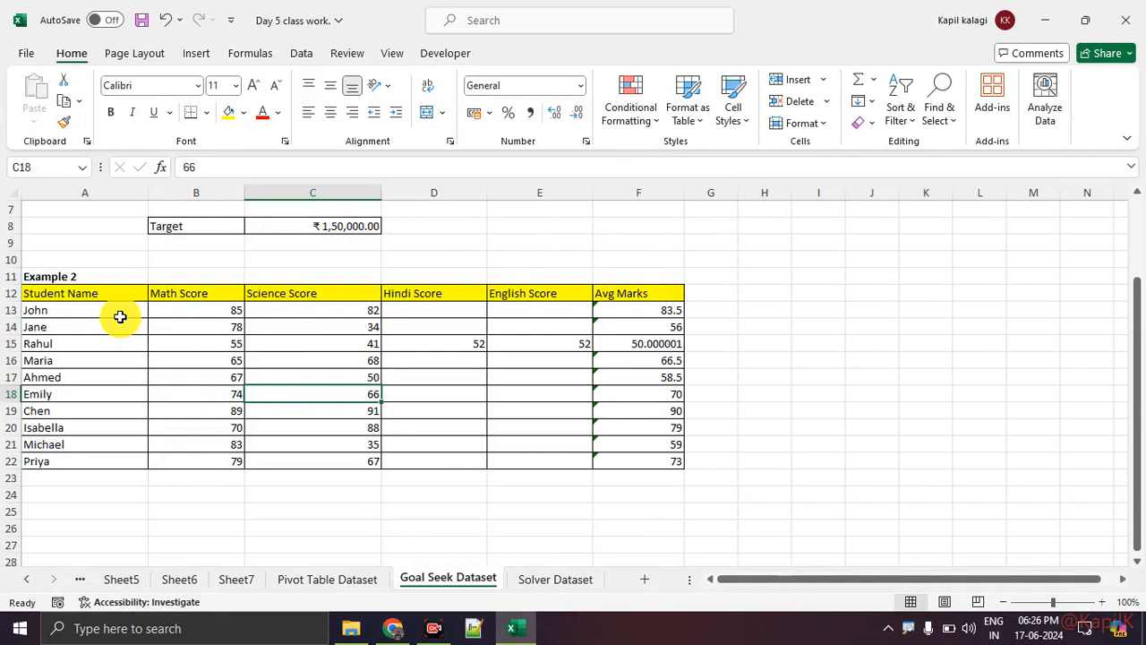
{"action": "left_click", "coordinate": [656, 125]}
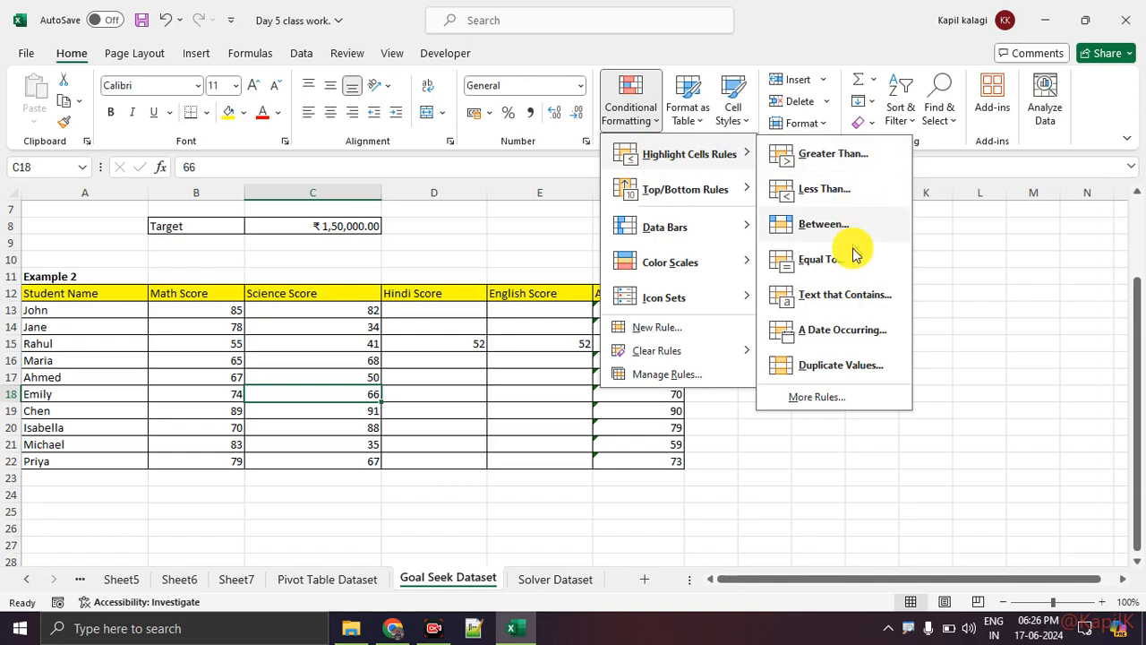
{"action": "mouse_move", "coordinate": [682, 191]}
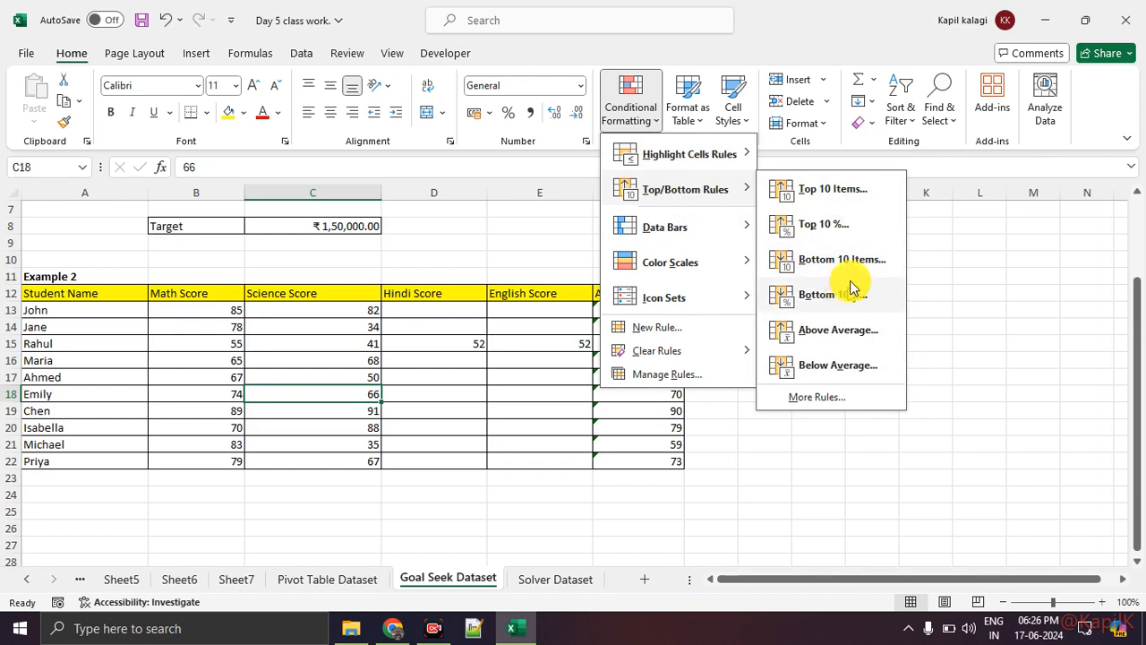
{"action": "left_click", "coordinate": [911, 115]}
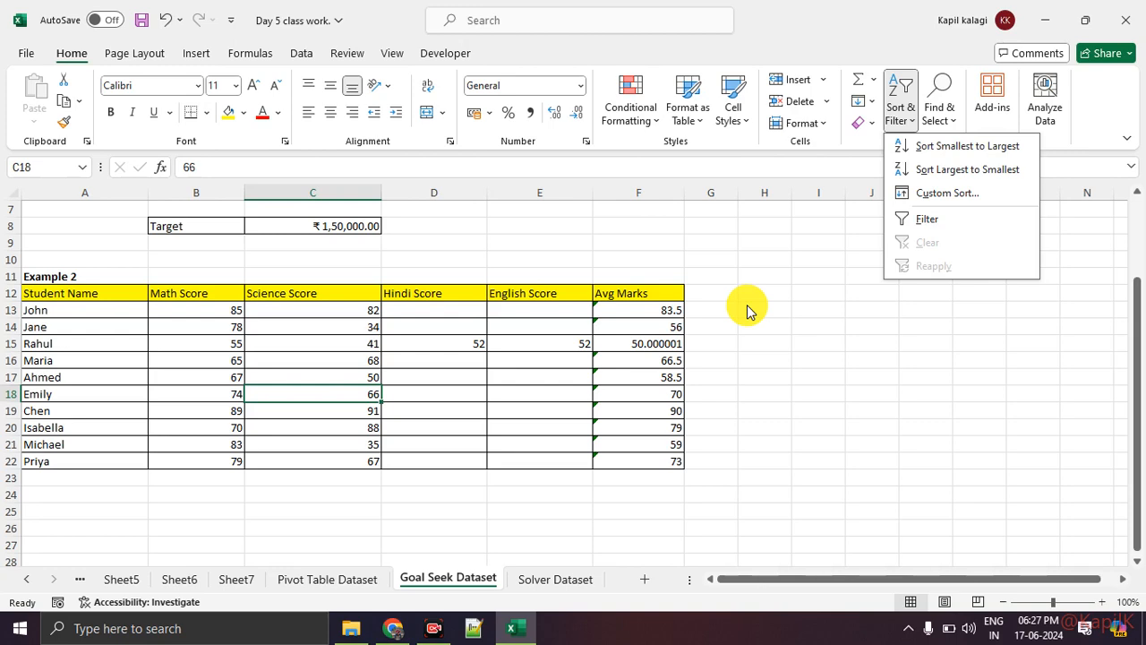
Switch to the Google Meet call, admit the waiting participant and return to Excel
{"action": "key", "text": "alt+Tab"}
{"action": "key", "text": "alt+Tab"}
{"action": "key", "text": "alt+Tab"}
{"action": "key", "text": "alt+Tab"}
{"action": "key", "text": "alt+Tab"}
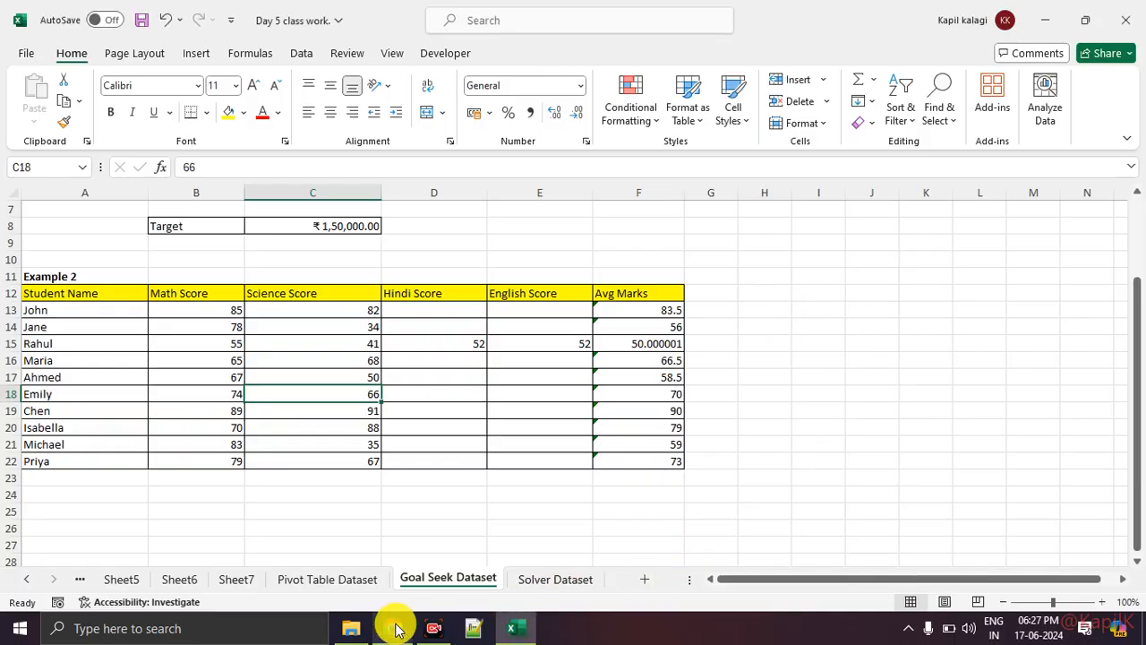
{"action": "left_click", "coordinate": [397, 629]}
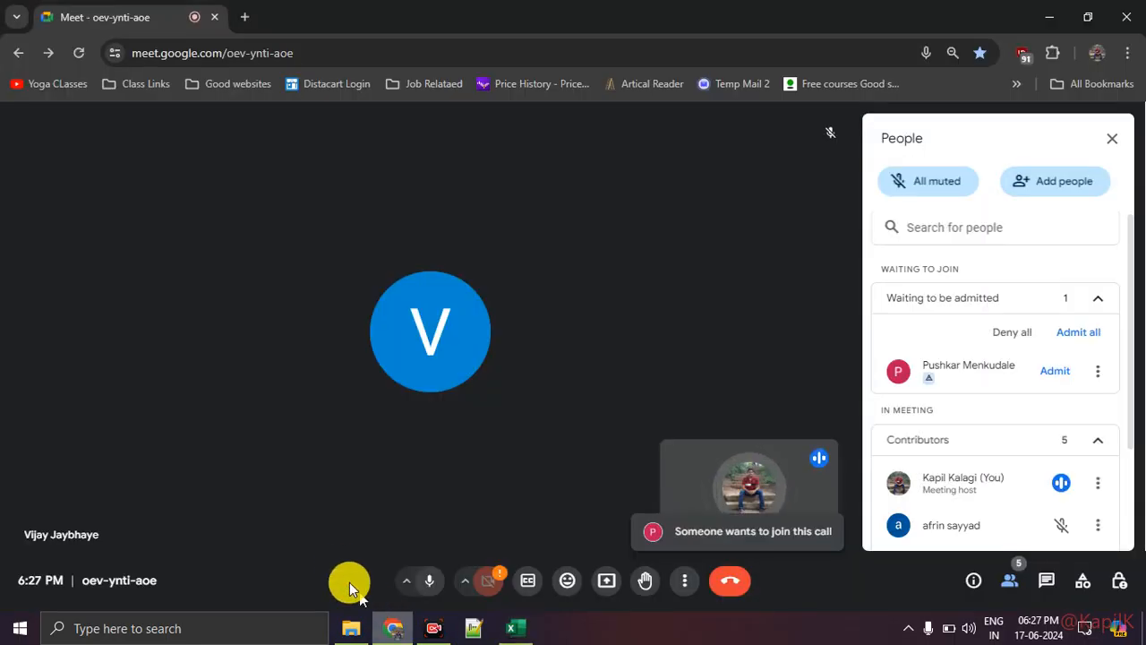
{"action": "left_click", "coordinate": [1044, 371]}
{"action": "key", "text": "alt+Tab"}
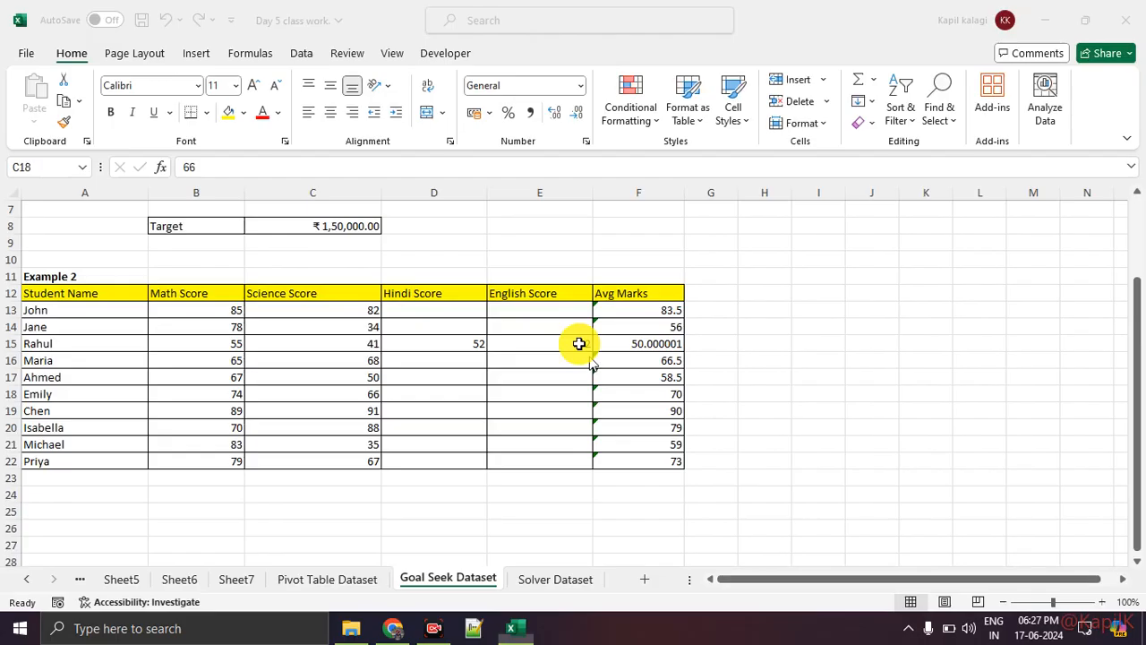
Switch to Google Meet to check the meeting's participant list and return to Excel
{"action": "key", "text": "alt+Tab"}
{"action": "key", "text": "alt+Tab"}
{"action": "key", "text": "alt+Tab"}
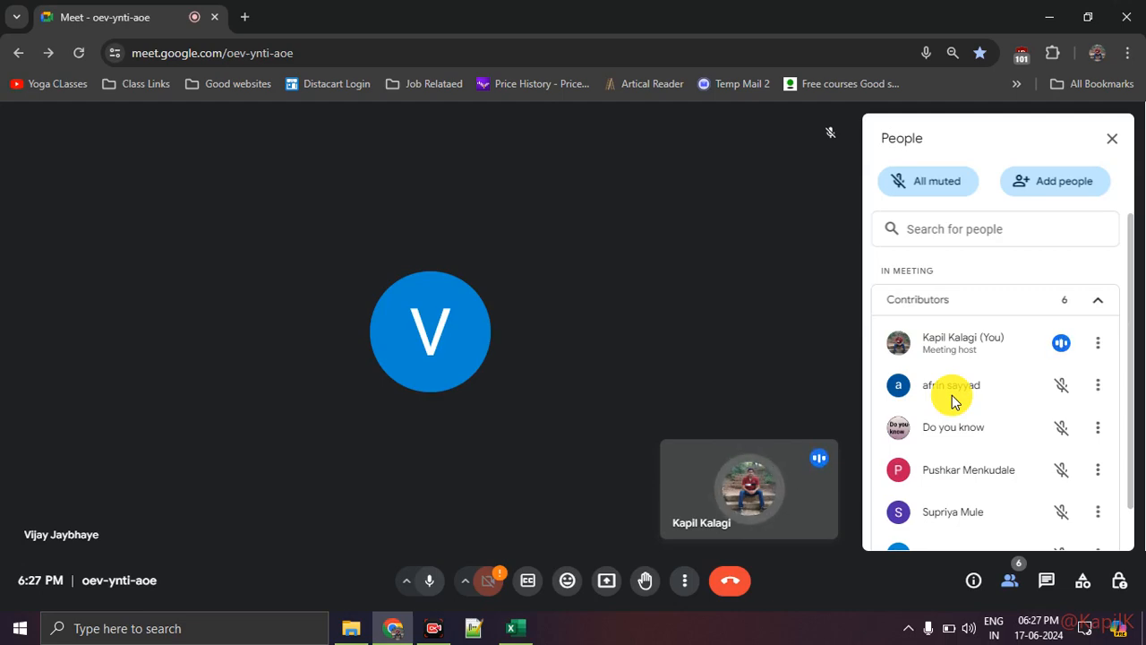
{"action": "key", "text": "alt+Tab"}
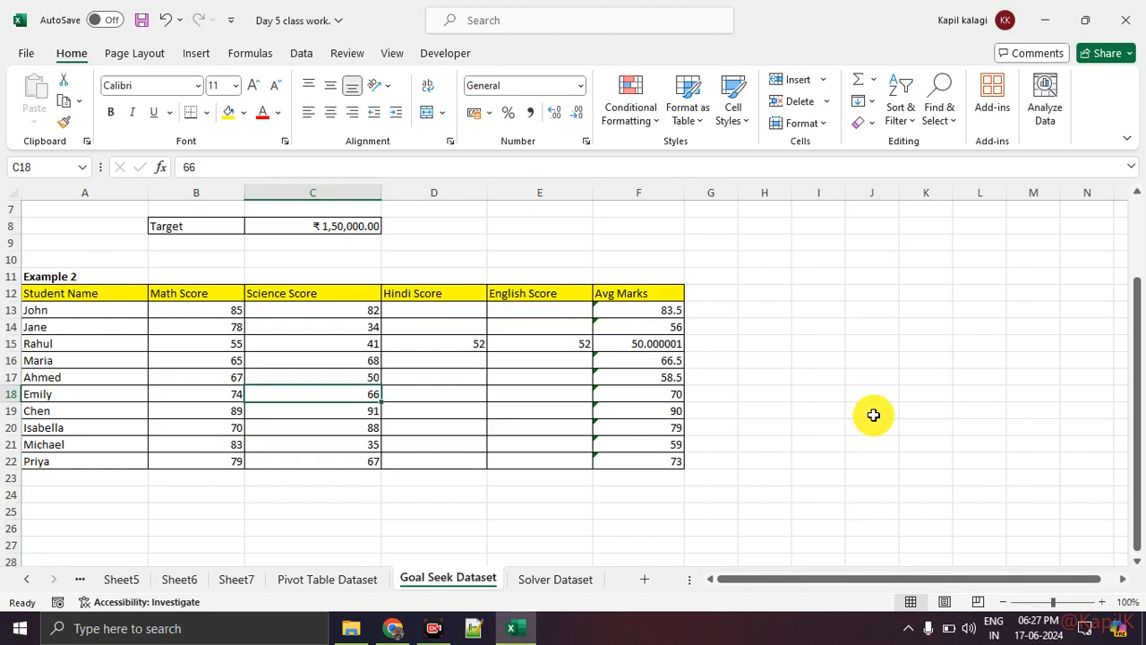
Draw a red downward arrow beside Example 2, and clear the Avg Marks cells F16:F24
{"action": "mouse_move", "coordinate": [870, 250]}
{"action": "left_mouse_down"}
{"action": "mouse_move", "coordinate": [860, 346]}
{"action": "mouse_move", "coordinate": [844, 356]}
{"action": "mouse_move", "coordinate": [896, 343]}
{"action": "left_mouse_up"}
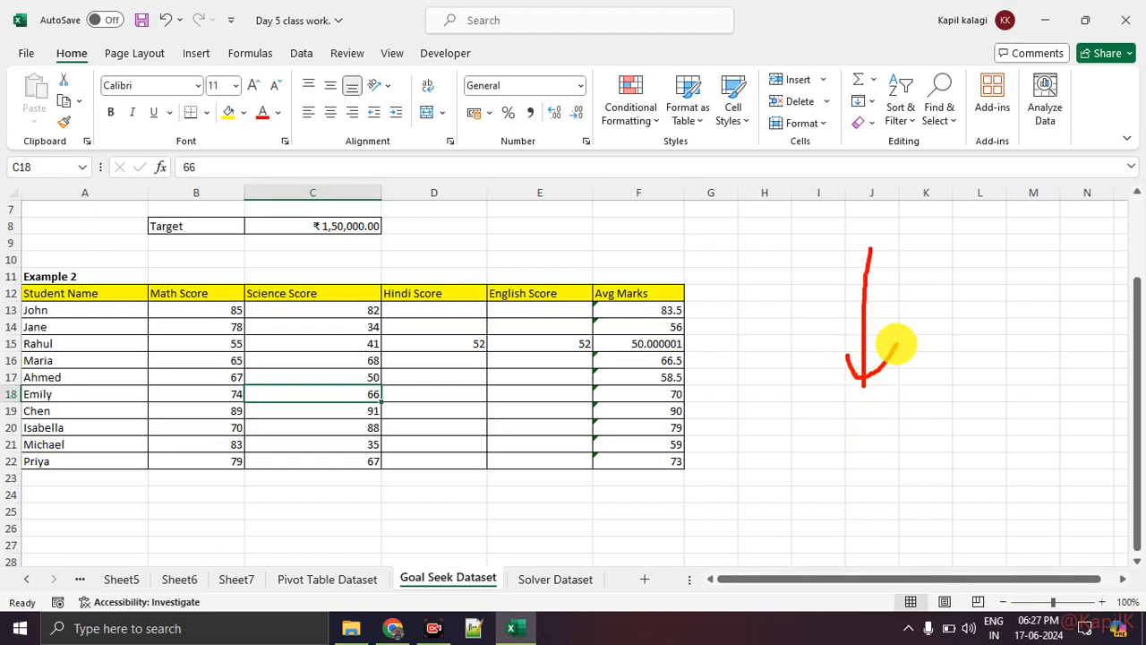
{"action": "scroll", "coordinate": [480, 353], "scroll_direction": "up", "scroll_amount": 2}
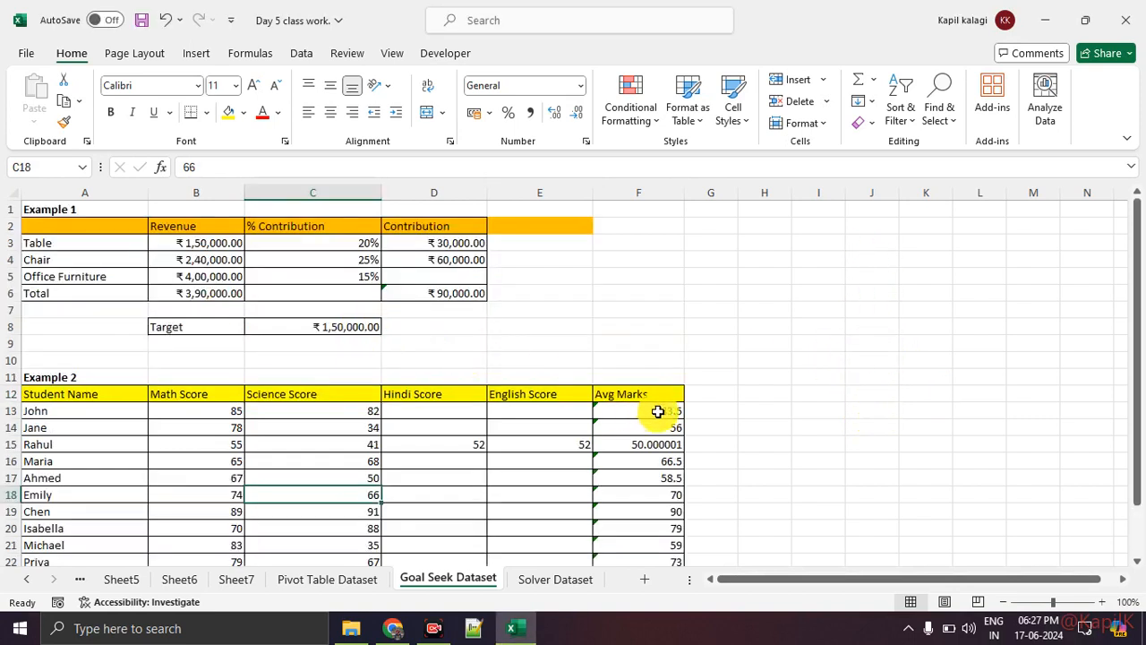
{"action": "scroll", "coordinate": [658, 411], "scroll_direction": "down", "scroll_amount": 1}
{"action": "left_click_drag", "start_coordinate": [658, 408], "coordinate": [657, 537]}
{"action": "key", "text": "Delete"}
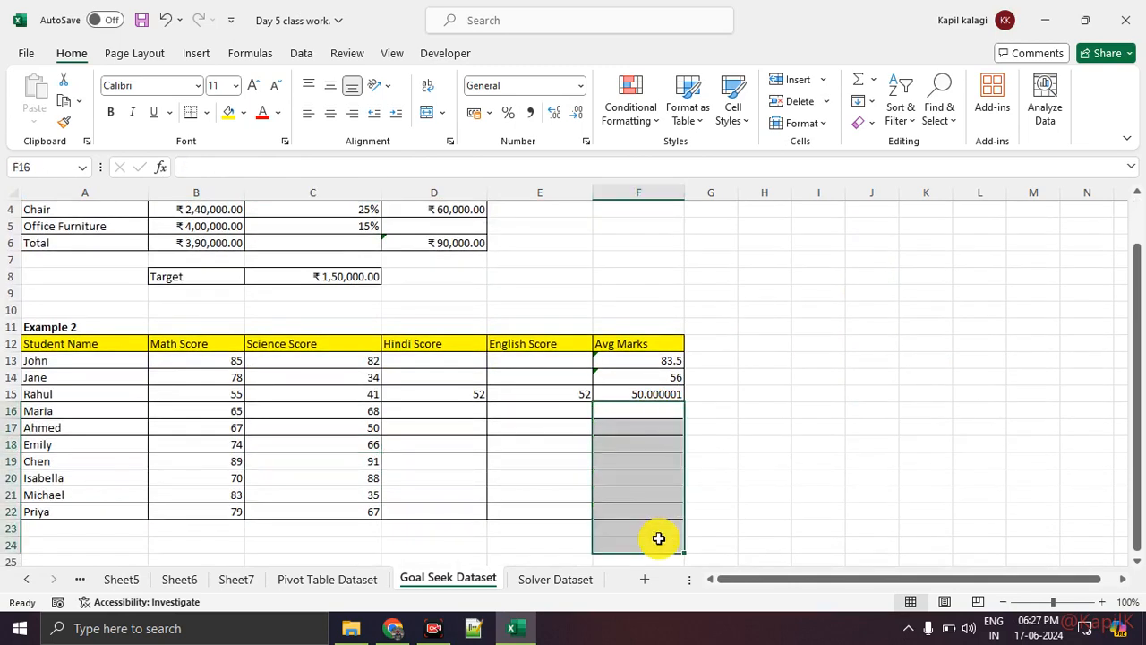
{"action": "left_click", "coordinate": [817, 494]}
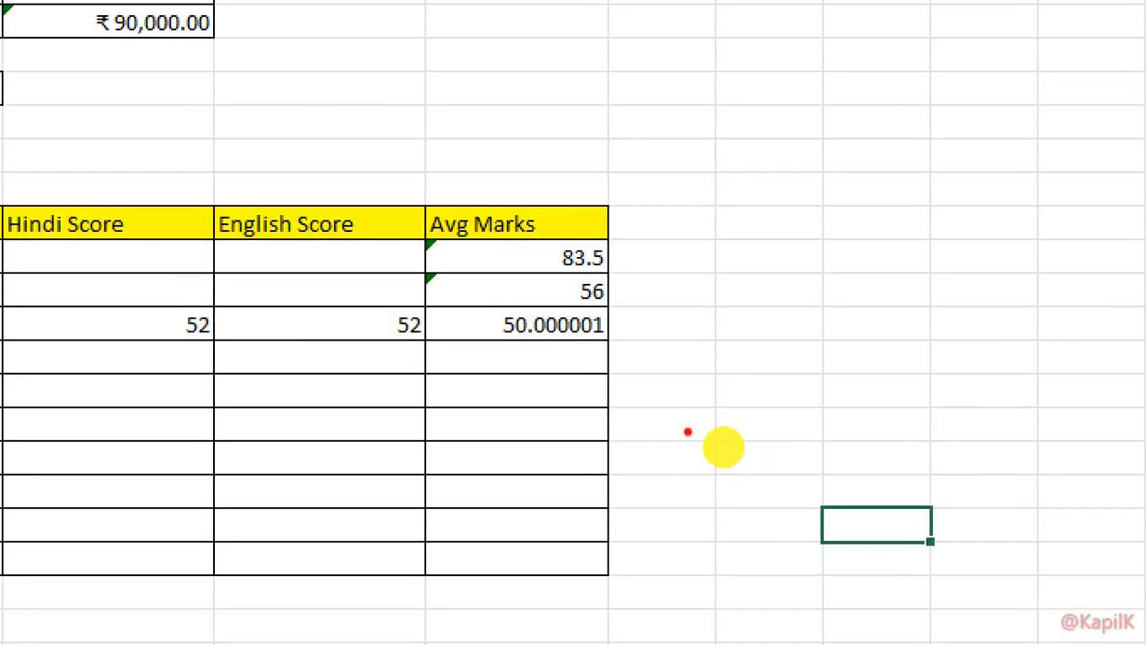
Draw a horizontal red arrow pointing right beside the Example 2 table, and exit the annotation mode
{"action": "mouse_move", "coordinate": [614, 346]}
{"action": "left_mouse_down"}
{"action": "mouse_move", "coordinate": [426, 328]}
{"action": "mouse_move", "coordinate": [592, 325]}
{"action": "mouse_move", "coordinate": [562, 322]}
{"action": "left_mouse_up"}
{"action": "mouse_move", "coordinate": [709, 286]}
{"action": "left_mouse_down"}
{"action": "mouse_move", "coordinate": [714, 505]}
{"action": "mouse_move", "coordinate": [762, 450]}
{"action": "left_mouse_up"}
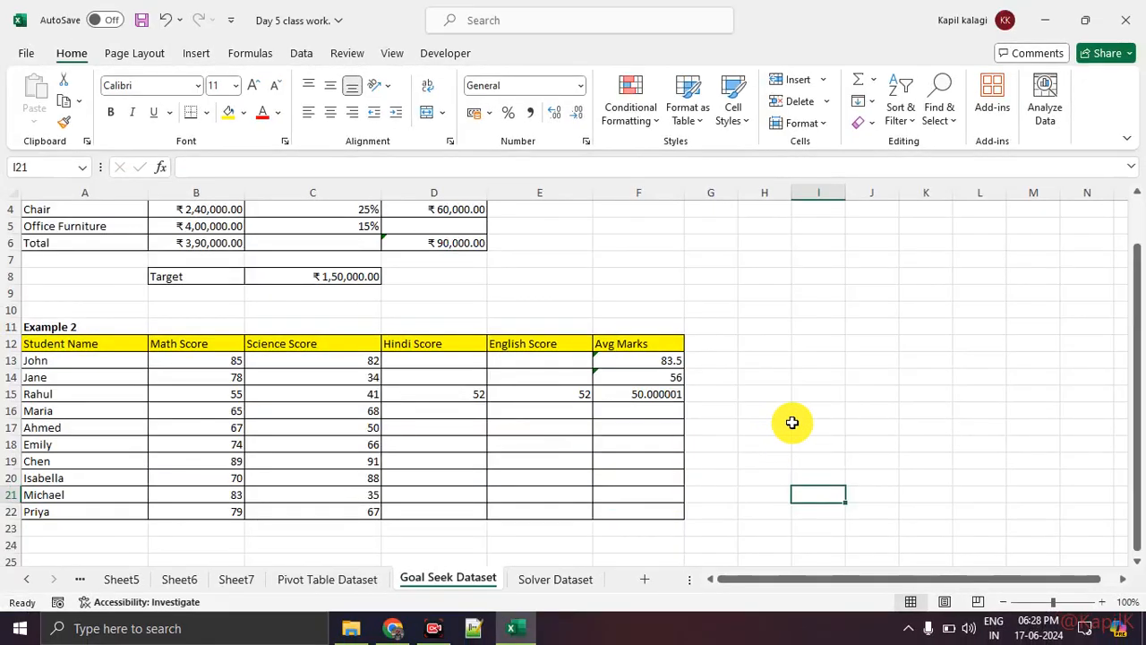
{"action": "mouse_move", "coordinate": [736, 385]}
{"action": "left_mouse_down"}
{"action": "mouse_move", "coordinate": [928, 379]}
{"action": "mouse_move", "coordinate": [854, 385]}
{"action": "left_mouse_up"}
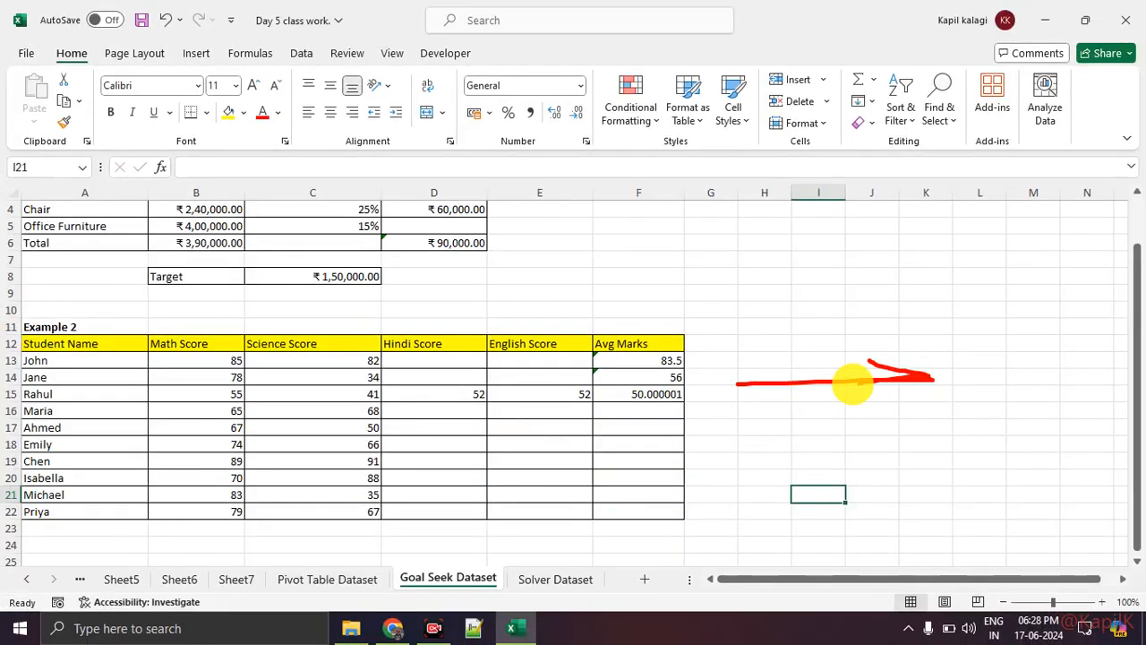
{"action": "mouse_move", "coordinate": [801, 328]}
{"action": "left_mouse_down"}
{"action": "mouse_move", "coordinate": [845, 310]}
{"action": "mouse_move", "coordinate": [927, 322]}
{"action": "left_mouse_up"}
{"action": "key", "text": "Escape"}
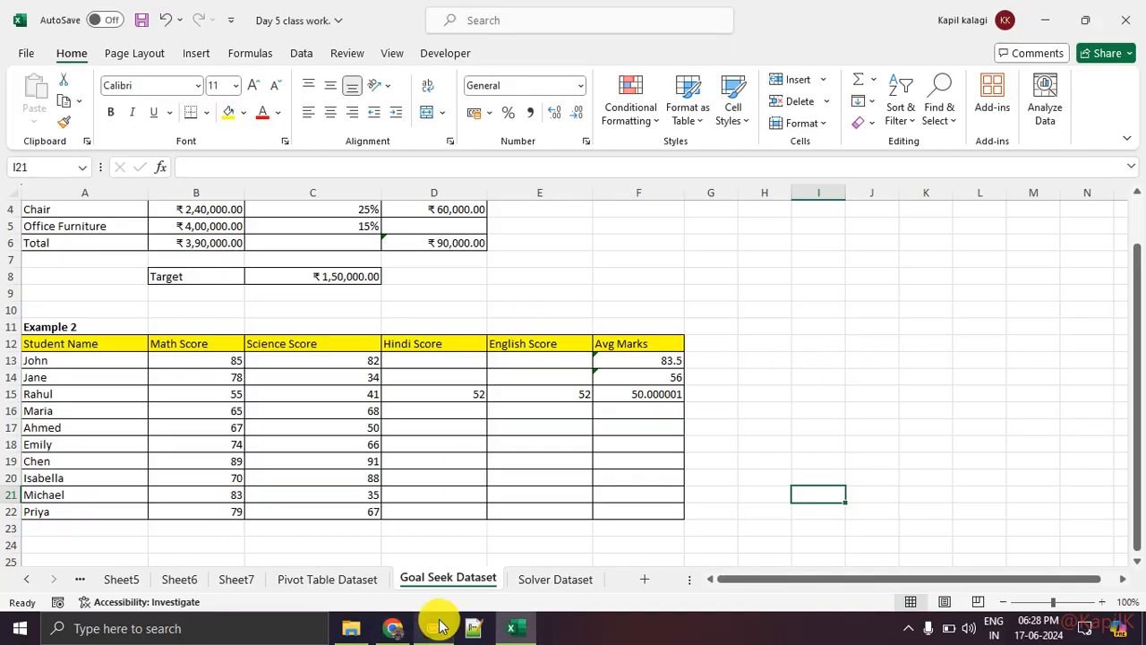
Switch to Google Meet, present the entire screen, and check the chat before returning to the participant list
{"action": "left_click", "coordinate": [393, 628]}
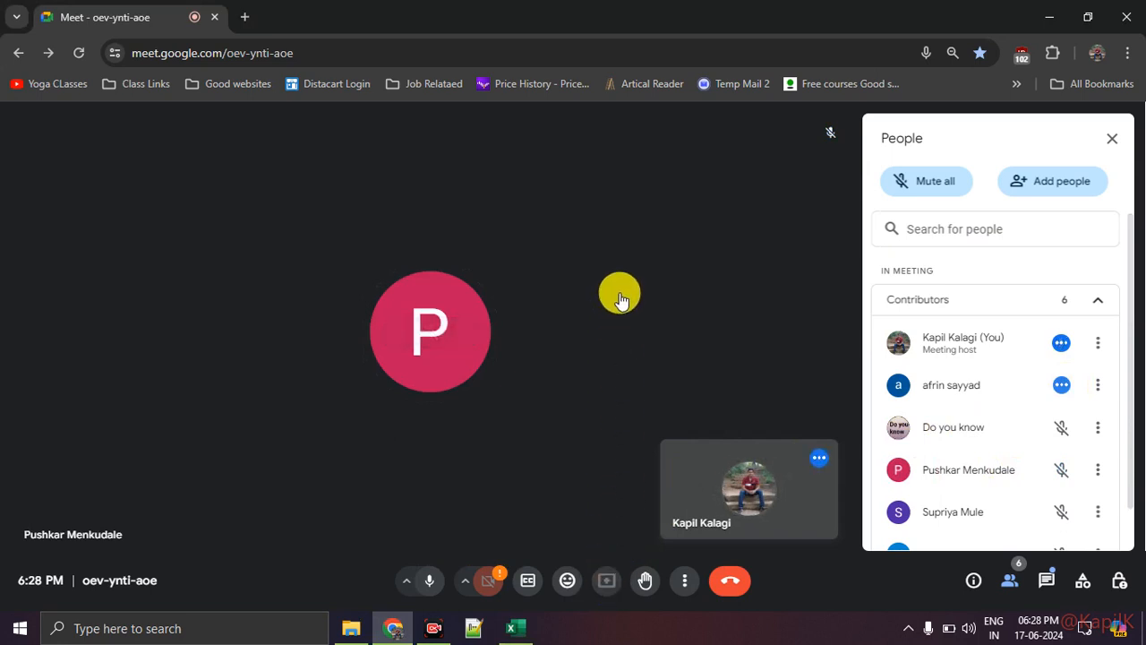
{"action": "left_click", "coordinate": [693, 161]}
{"action": "left_click", "coordinate": [507, 263]}
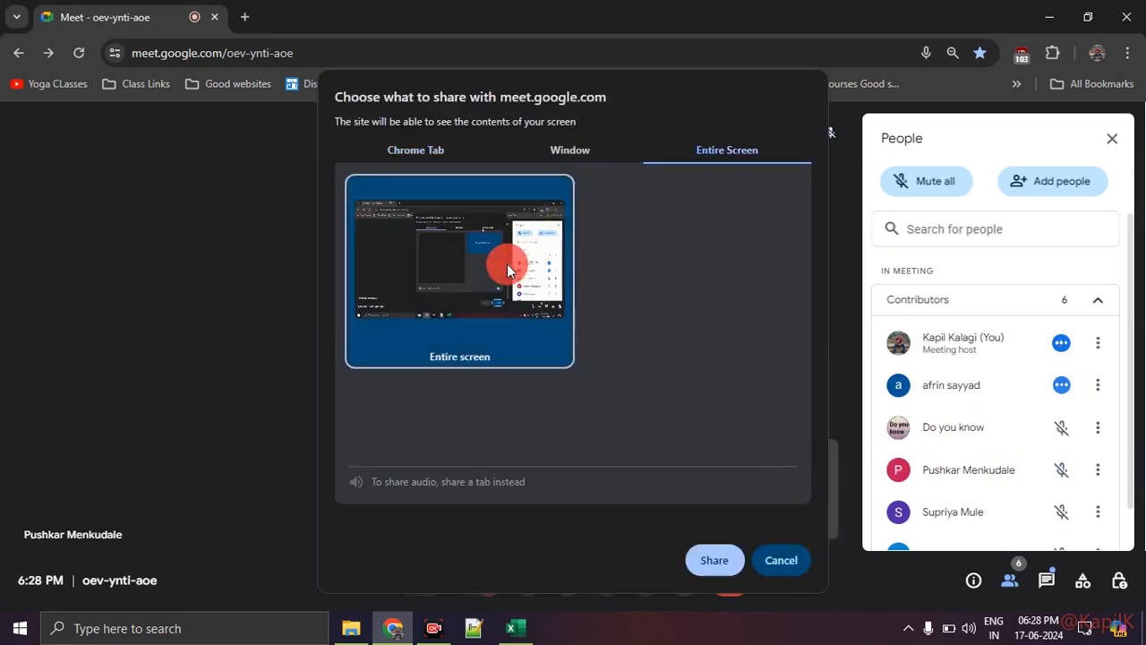
{"action": "left_click", "coordinate": [715, 560]}
{"action": "left_click", "coordinate": [1048, 580]}
{"action": "left_click", "coordinate": [1011, 582]}
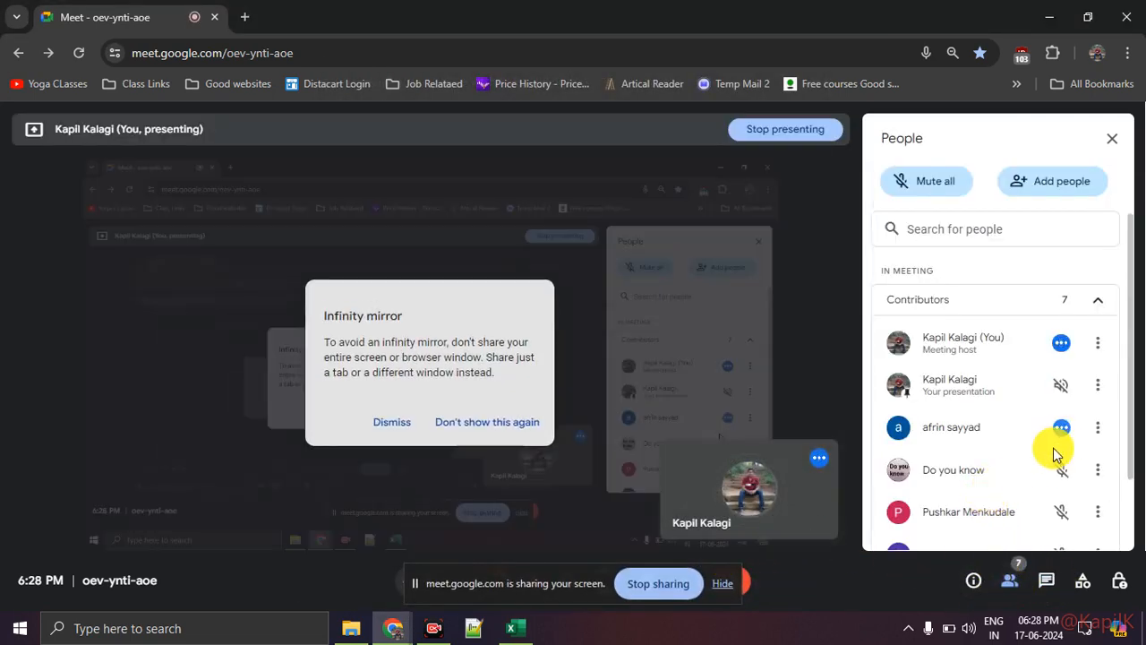
Mute the unmuted participant for everyone in the call and hide the screen-sharing notice
{"action": "left_click", "coordinate": [1061, 427]}
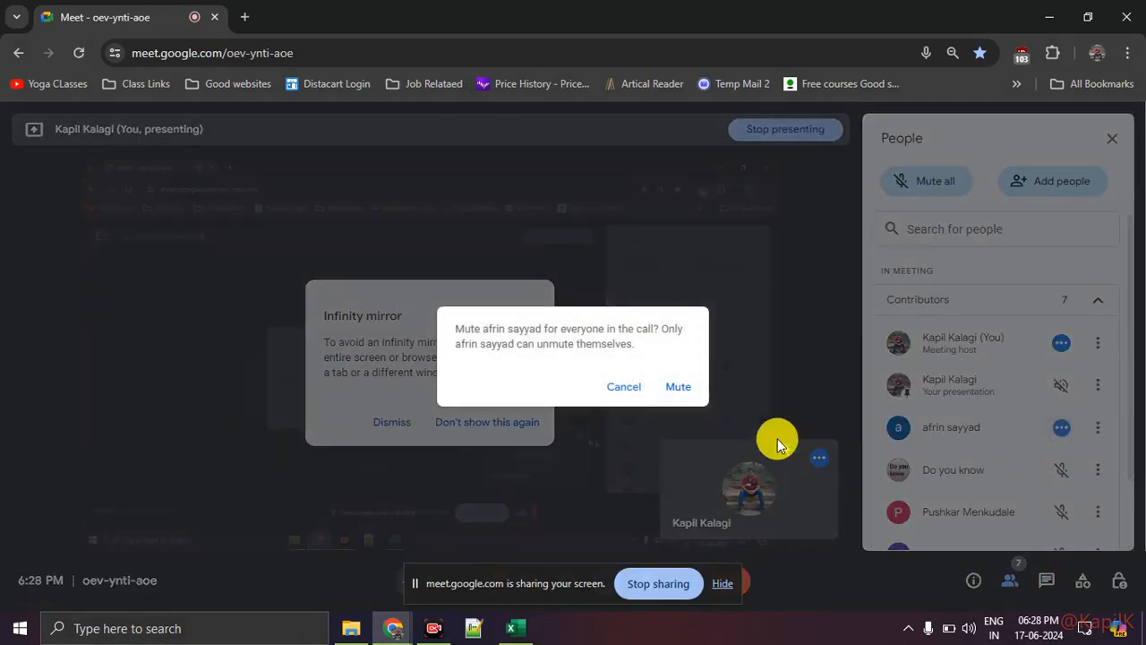
{"action": "left_click", "coordinate": [677, 385]}
{"action": "scroll", "coordinate": [997, 450], "scroll_direction": "down", "scroll_amount": 1}
{"action": "scroll", "coordinate": [997, 450], "scroll_direction": "down", "scroll_amount": 1}
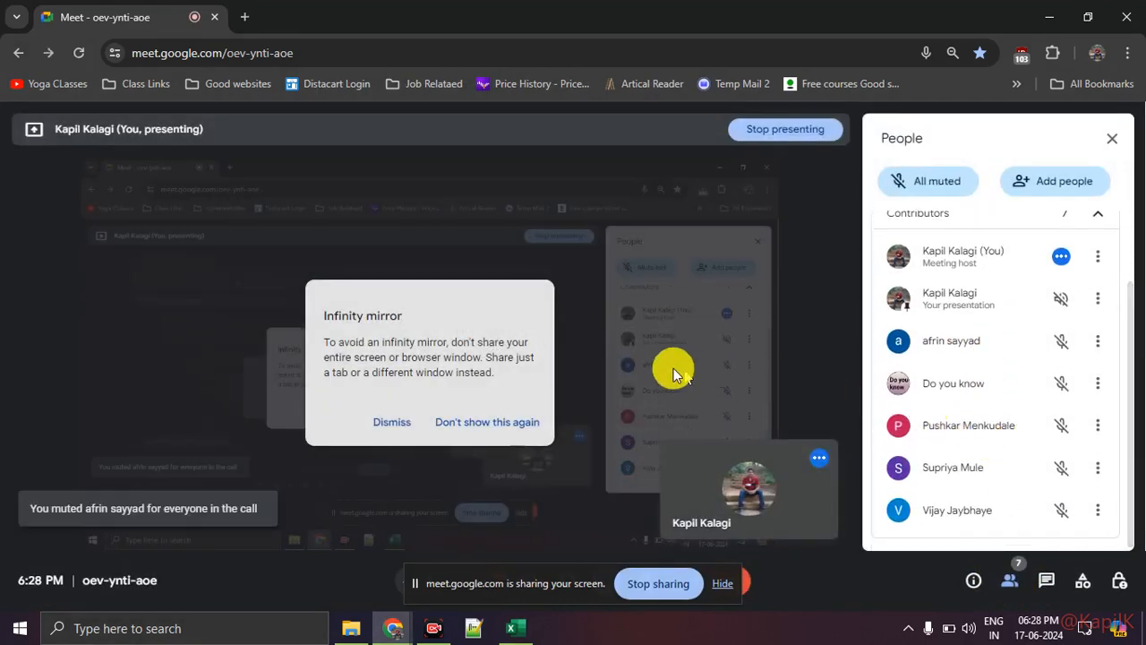
{"action": "left_click", "coordinate": [723, 583]}
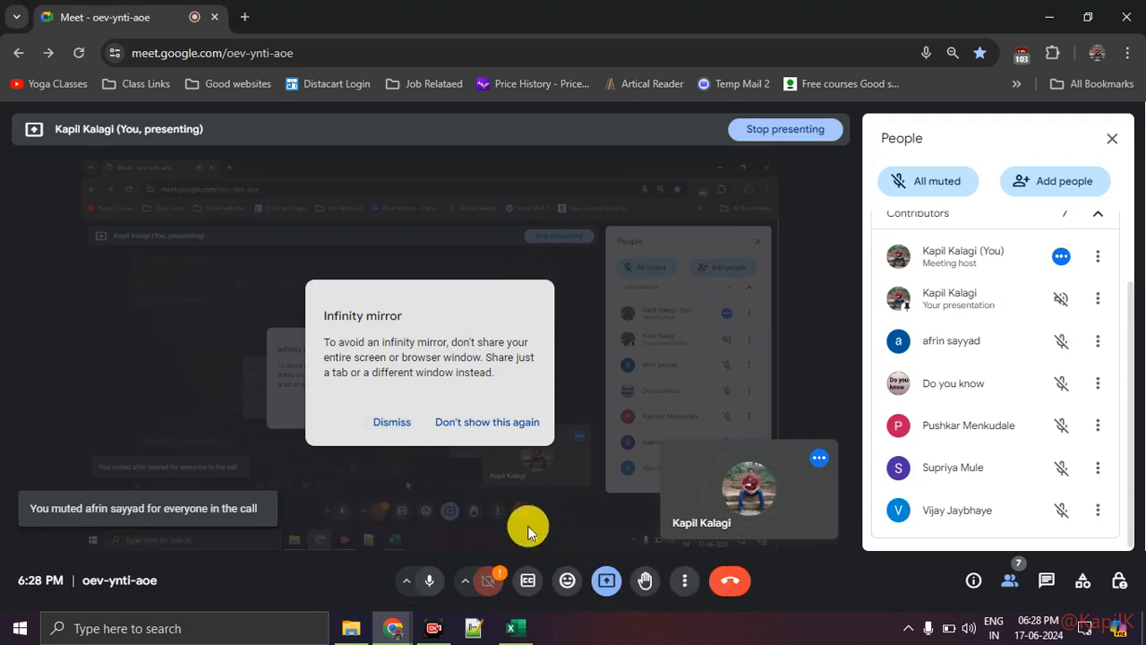
Admit the newly waiting participant to the call and switch back to Excel
{"action": "left_click", "coordinate": [523, 627]}
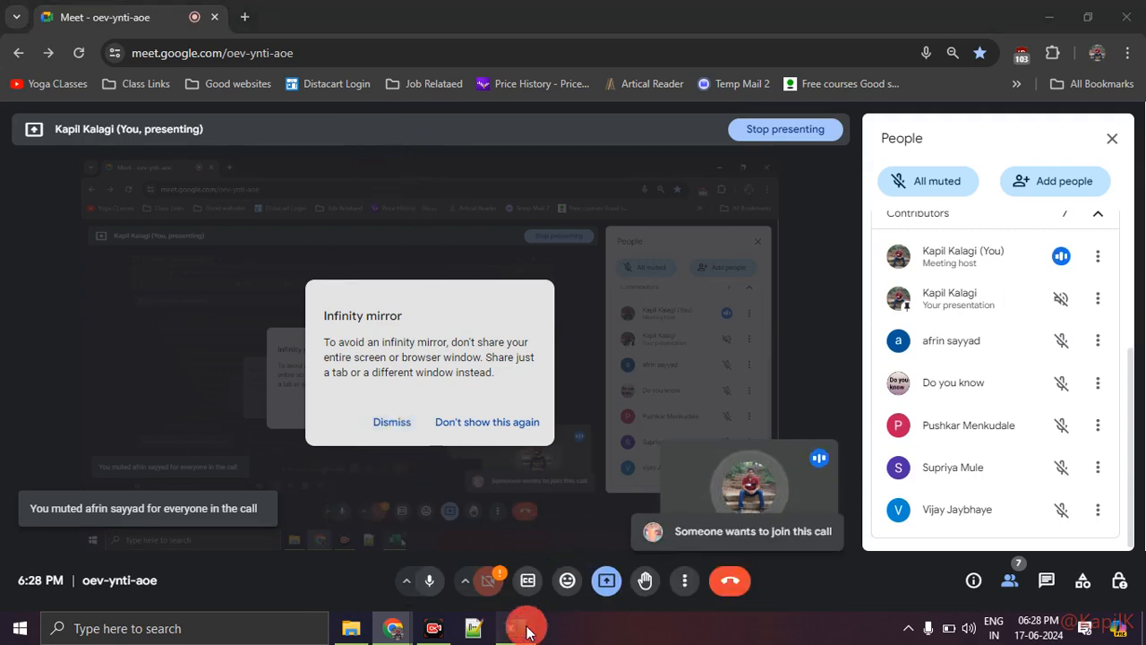
{"action": "left_click", "coordinate": [526, 632]}
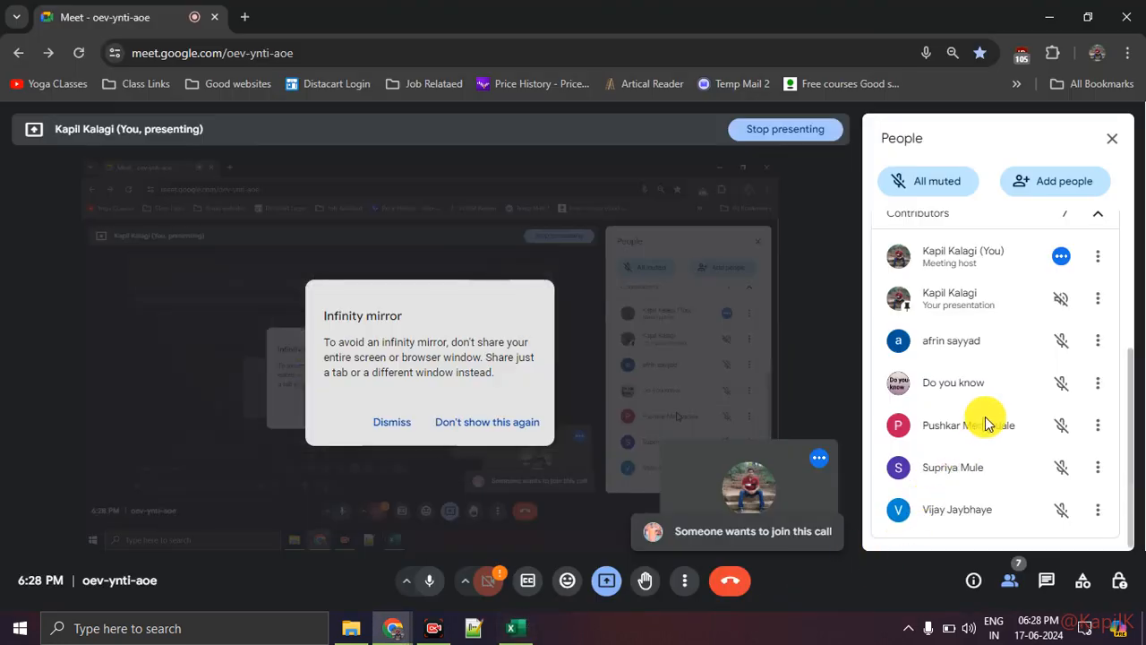
{"action": "scroll", "coordinate": [994, 412], "scroll_direction": "up", "scroll_amount": 3}
{"action": "left_click", "coordinate": [1068, 369]}
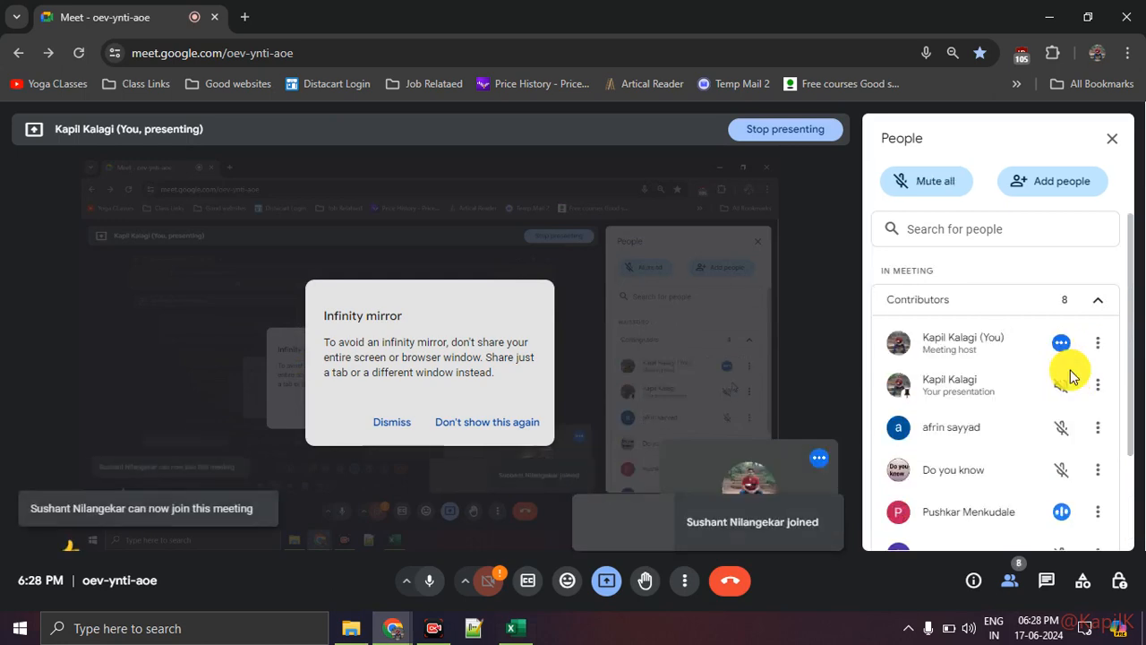
{"action": "left_click", "coordinate": [511, 628]}
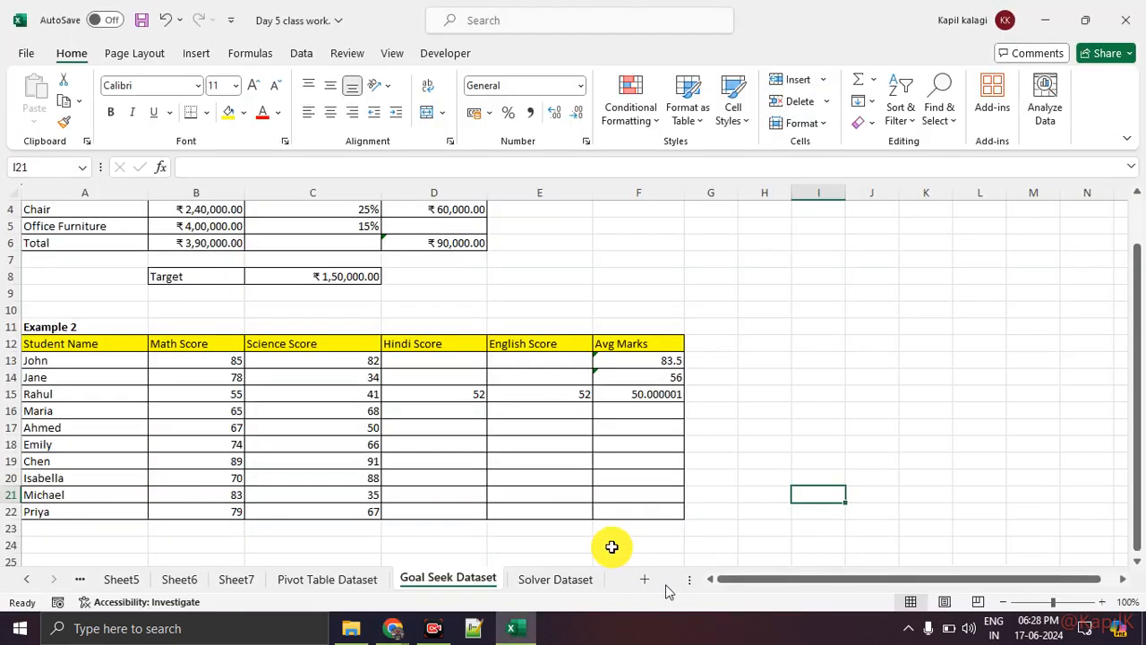
Draw a red right-pointing arrow beside Example 2, label it "Hlookup", and exit the annotation mode
{"action": "scroll", "coordinate": [545, 416], "scroll_direction": "down", "scroll_amount": 1}
{"action": "key", "text": "ctrl+2"}
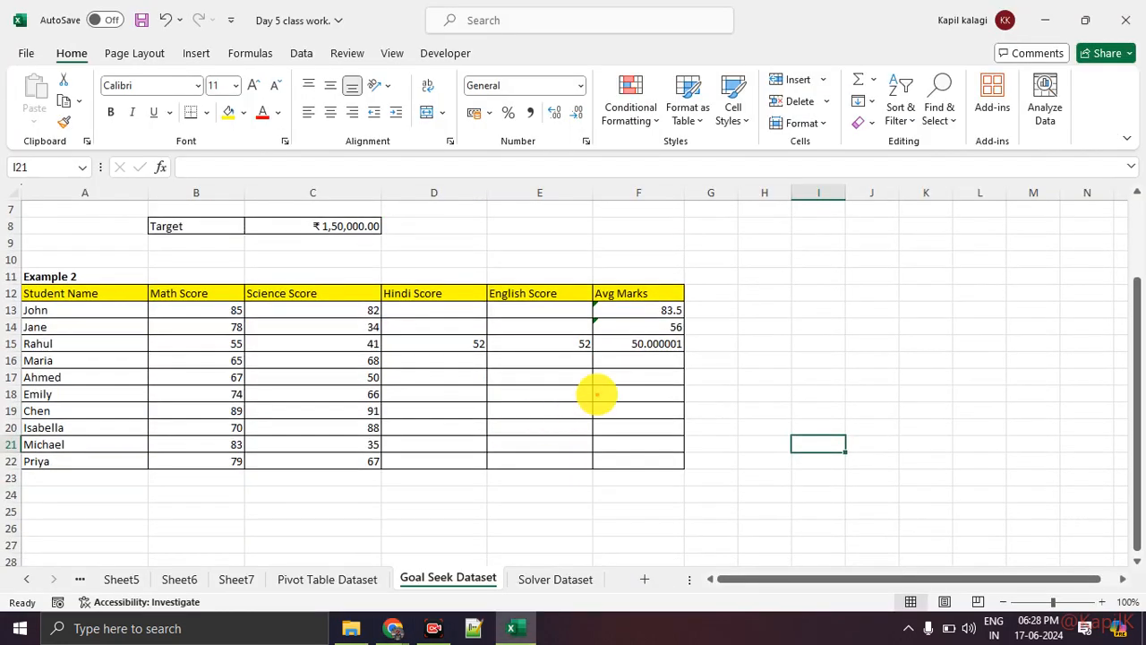
{"action": "mouse_move", "coordinate": [689, 362]}
{"action": "left_mouse_down"}
{"action": "mouse_move", "coordinate": [898, 365]}
{"action": "mouse_move", "coordinate": [853, 376]}
{"action": "left_mouse_up"}
{"action": "left_click_drag", "start_coordinate": [779, 321], "coordinate": [773, 285]}
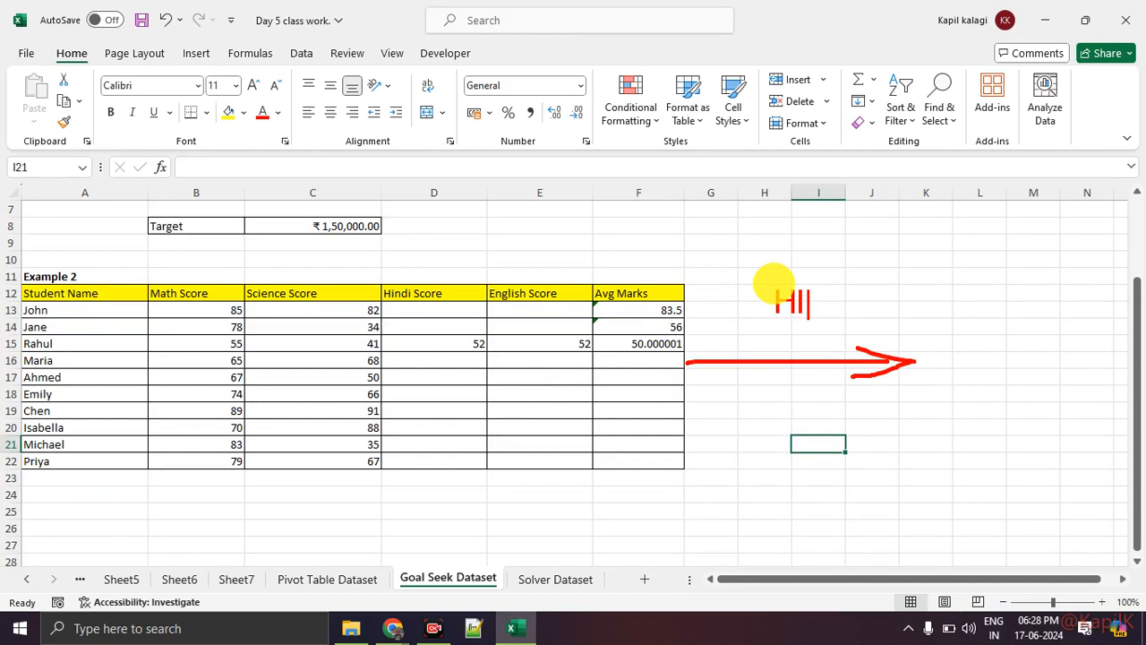
{"action": "type", "text": "up"}
{"action": "key", "text": "Escape"}
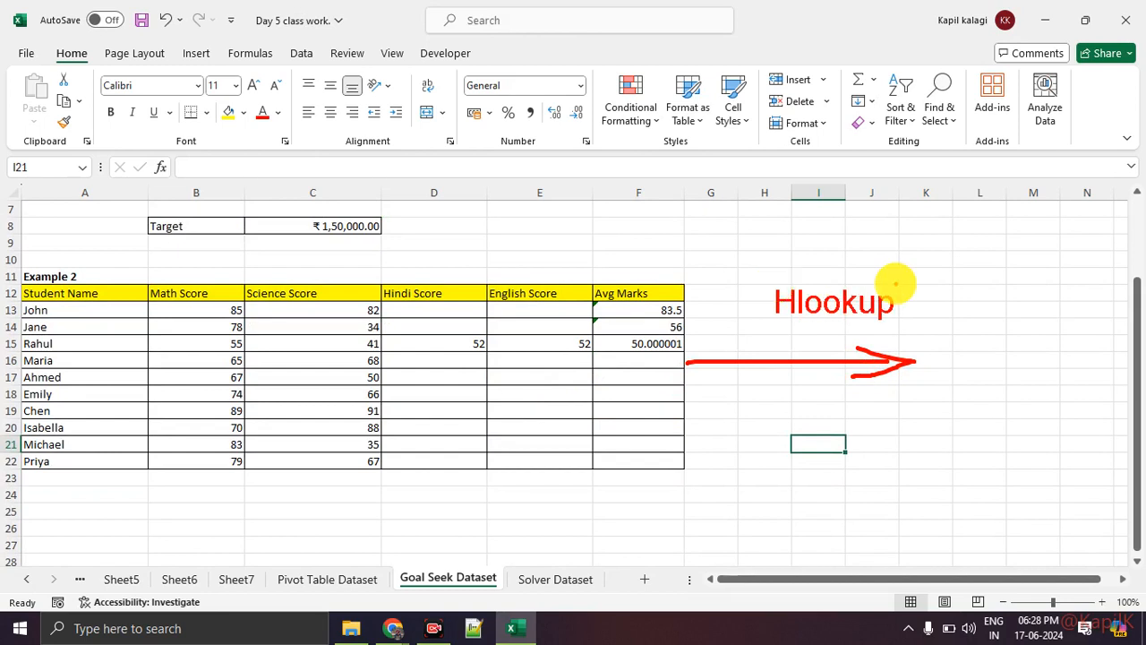
{"action": "key", "text": "Escape"}
Draw a red downward arrow beside the Avg Marks column, label it "Vlookup", and exit the annotation mode
{"action": "mouse_move", "coordinate": [722, 355]}
{"action": "left_mouse_down"}
{"action": "mouse_move", "coordinate": [708, 494]}
{"action": "mouse_move", "coordinate": [733, 470]}
{"action": "left_mouse_up"}
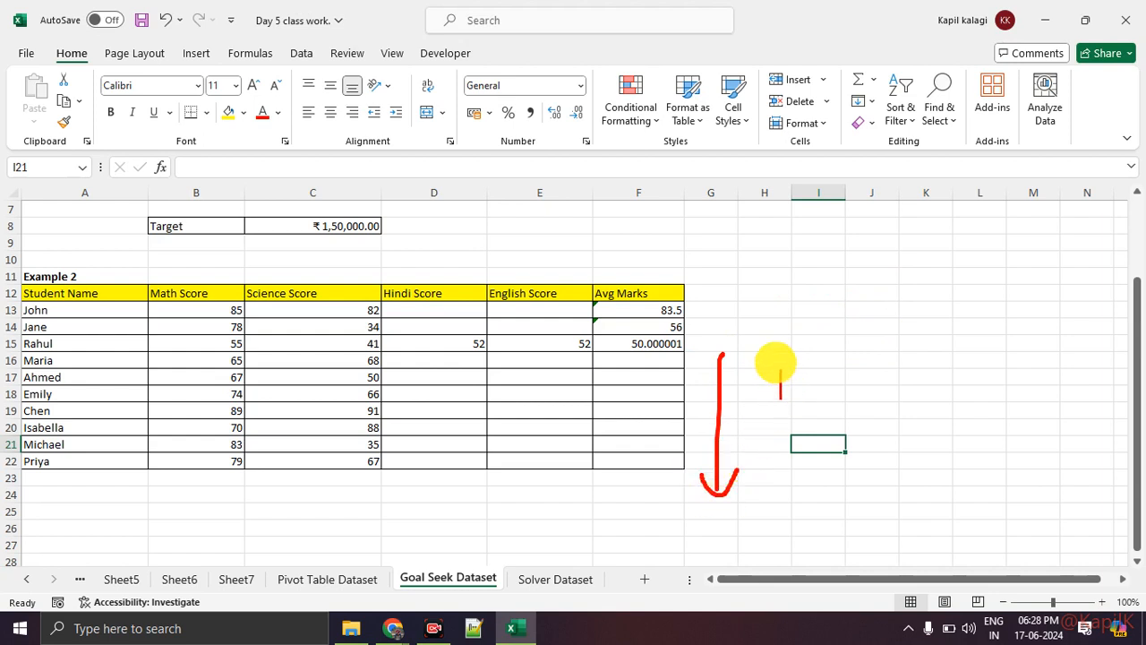
{"action": "type", "text": "lookup"}
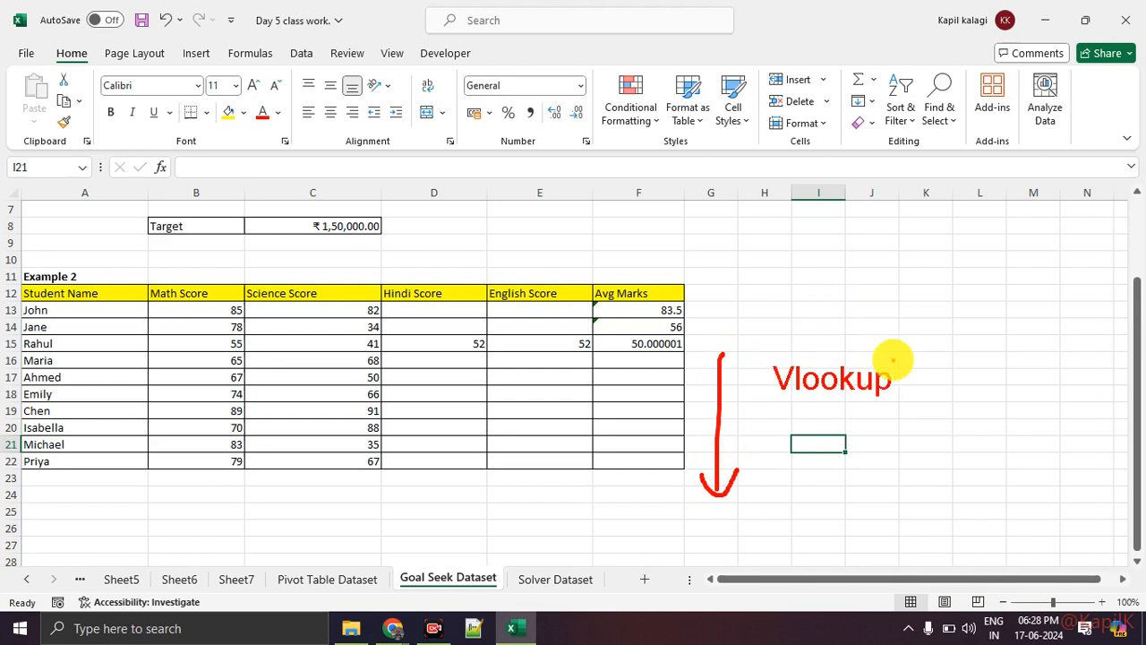
{"action": "key", "text": "Escape"}
Handwrite "3 rd" in red beside Example 2, erase it, draw a large red cross there, and exit the annotation mode
{"action": "left_click_drag", "start_coordinate": [742, 268], "coordinate": [714, 281]}
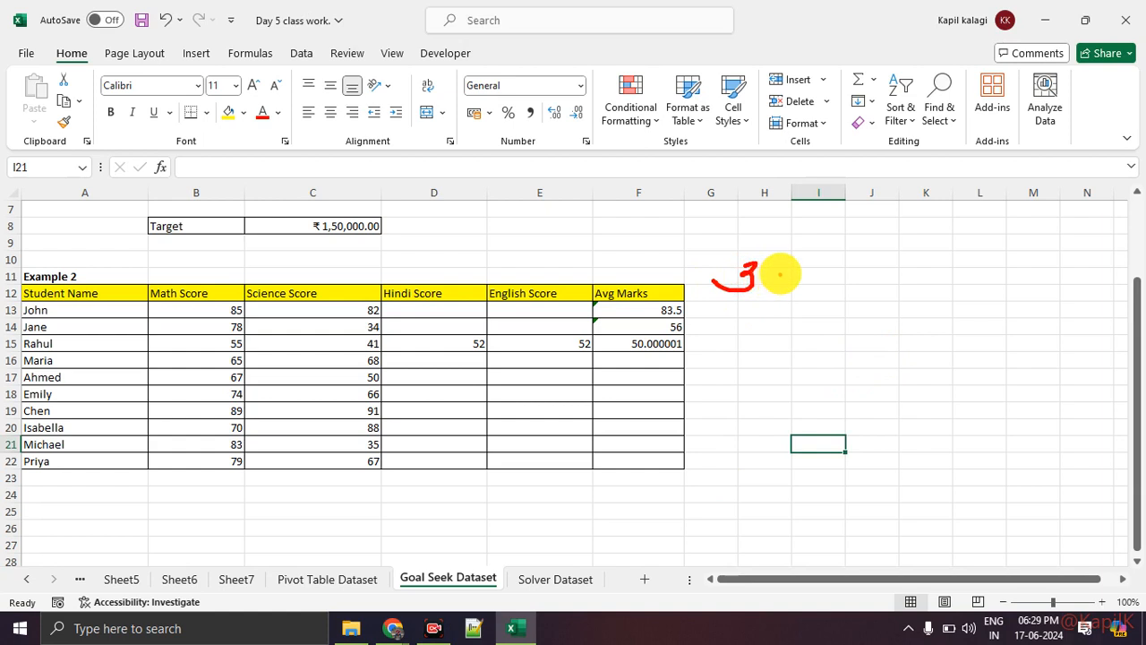
{"action": "left_click_drag", "start_coordinate": [785, 271], "coordinate": [819, 280]}
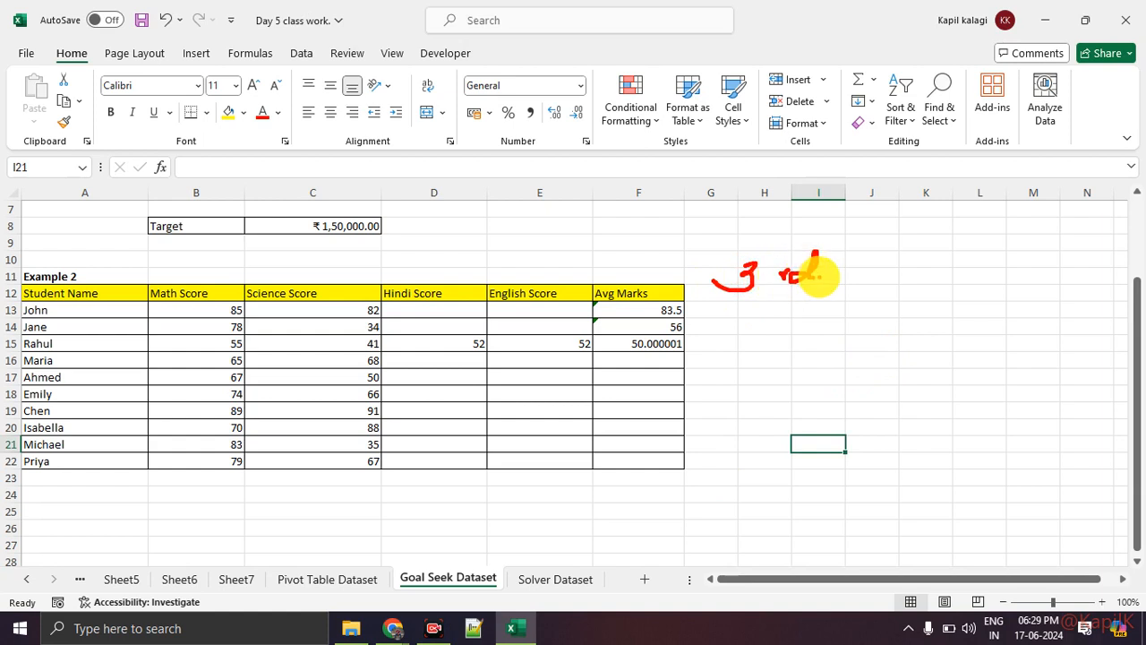
{"action": "key", "text": "e"}
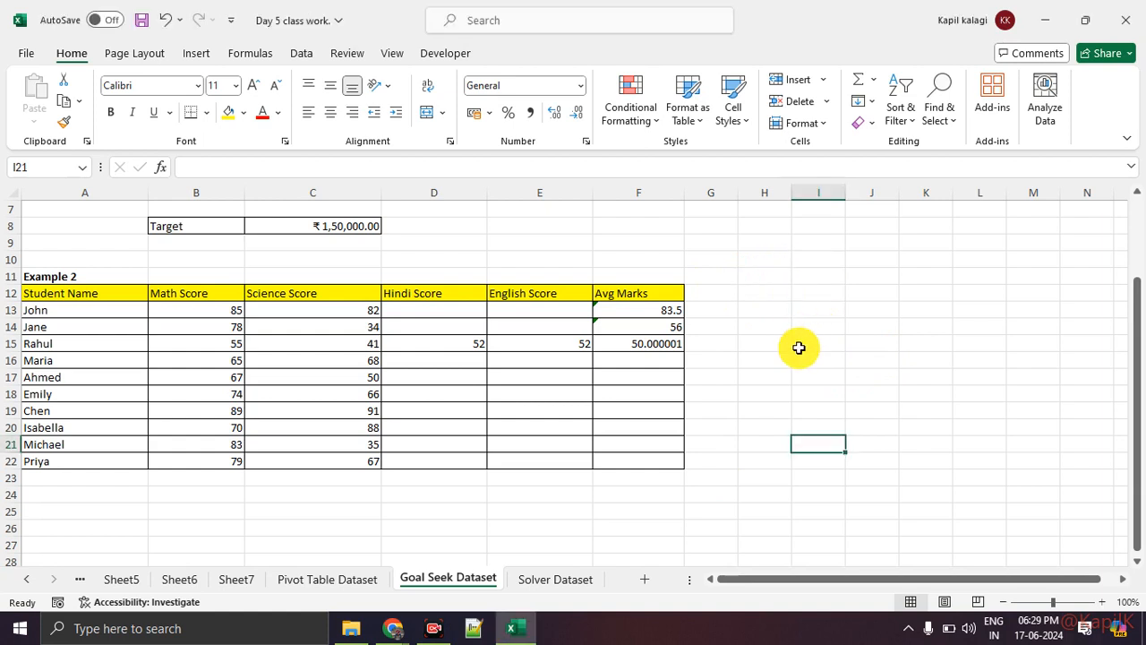
{"action": "left_click_drag", "start_coordinate": [762, 243], "coordinate": [883, 384]}
{"action": "left_click_drag", "start_coordinate": [883, 251], "coordinate": [793, 397]}
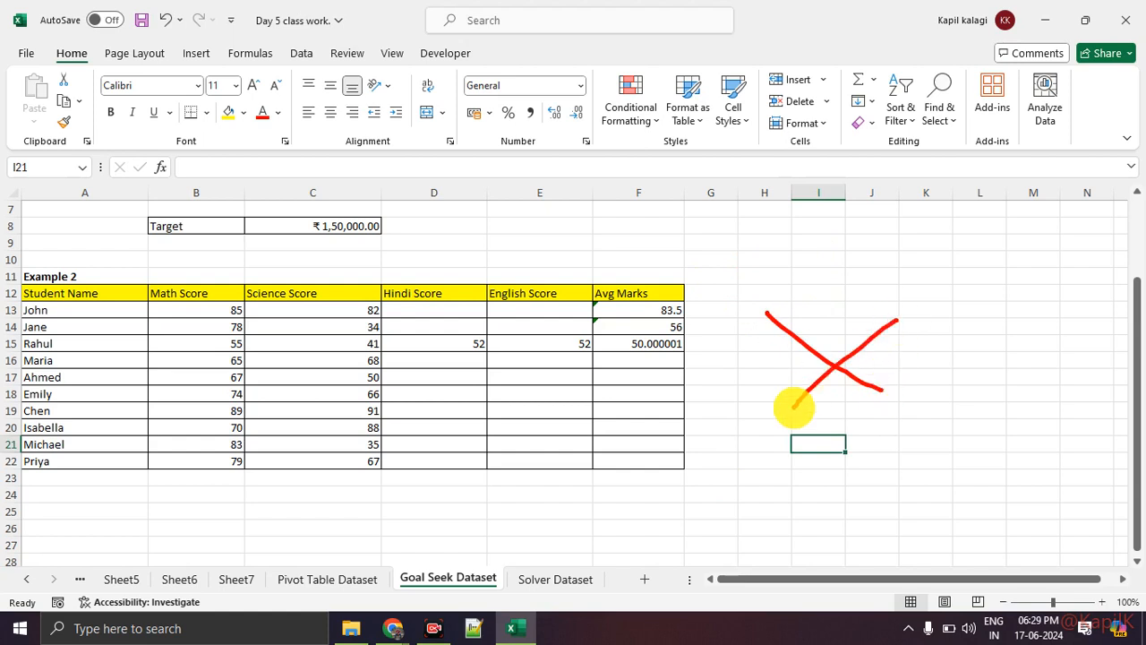
{"action": "key", "text": "Escape"}
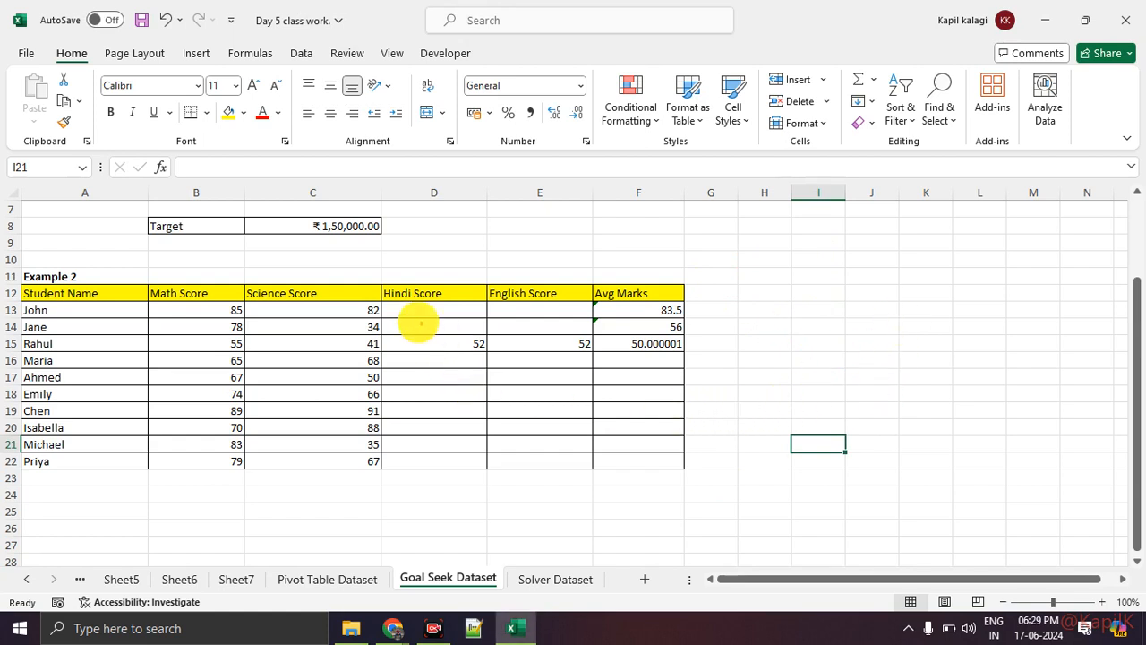
Outline the Hindi Score and Avg Marks columns in red, add a cross between them and short lines below the table, and exit the annotation mode
{"action": "mouse_move", "coordinate": [383, 309]}
{"action": "left_mouse_down"}
{"action": "mouse_move", "coordinate": [509, 384]}
{"action": "mouse_move", "coordinate": [476, 450]}
{"action": "mouse_move", "coordinate": [433, 321]}
{"action": "left_mouse_up"}
{"action": "mouse_move", "coordinate": [629, 309]}
{"action": "left_mouse_down"}
{"action": "mouse_move", "coordinate": [672, 404]}
{"action": "mouse_move", "coordinate": [616, 340]}
{"action": "left_mouse_up"}
{"action": "left_click", "coordinate": [526, 341]}
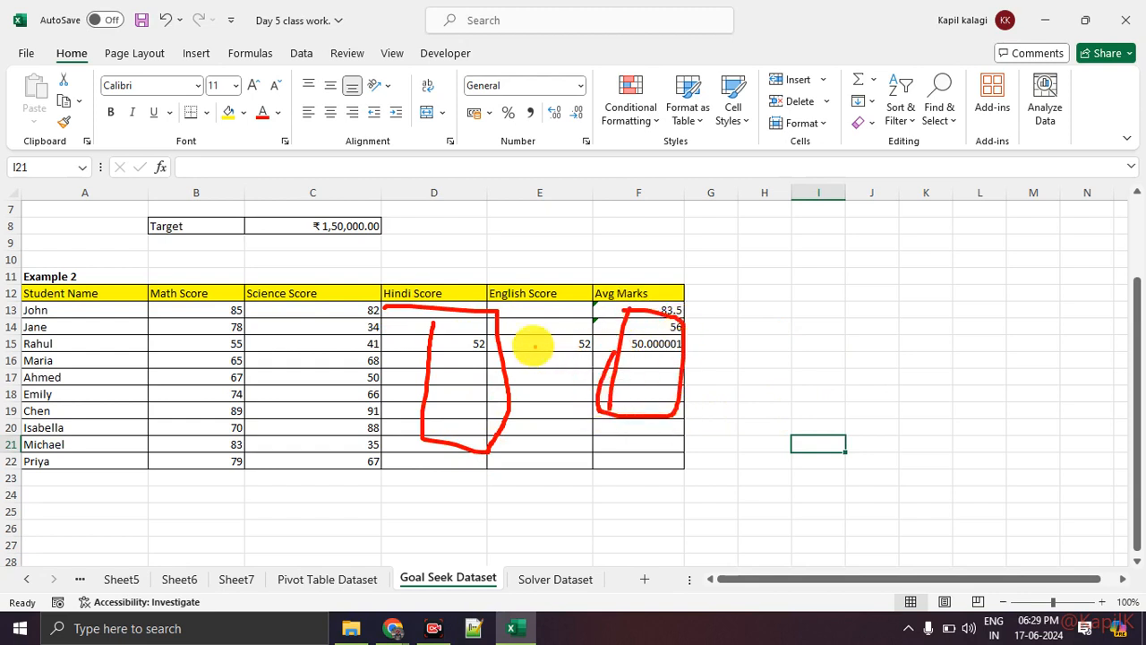
{"action": "mouse_move", "coordinate": [544, 356]}
{"action": "left_mouse_down"}
{"action": "mouse_move", "coordinate": [593, 374]}
{"action": "mouse_move", "coordinate": [607, 323]}
{"action": "left_mouse_up"}
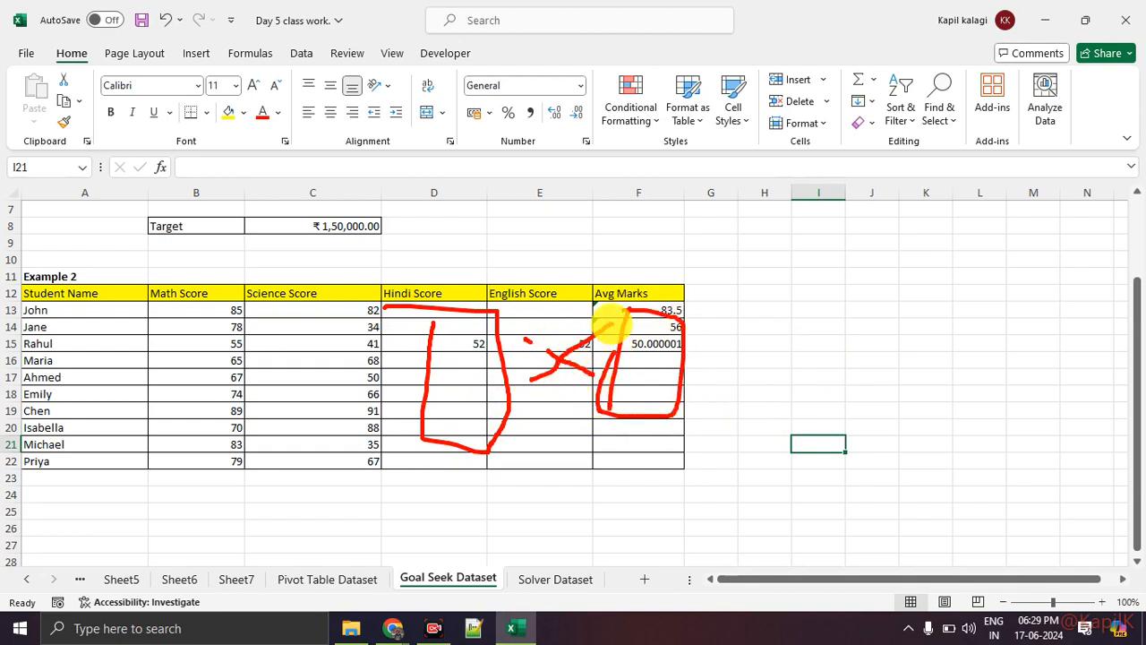
{"action": "mouse_move", "coordinate": [489, 471]}
{"action": "left_mouse_down"}
{"action": "mouse_move", "coordinate": [537, 472]}
{"action": "mouse_move", "coordinate": [525, 490]}
{"action": "left_mouse_up"}
{"action": "mouse_move", "coordinate": [466, 513]}
{"action": "left_mouse_down"}
{"action": "mouse_move", "coordinate": [531, 513]}
{"action": "mouse_move", "coordinate": [507, 530]}
{"action": "left_mouse_up"}
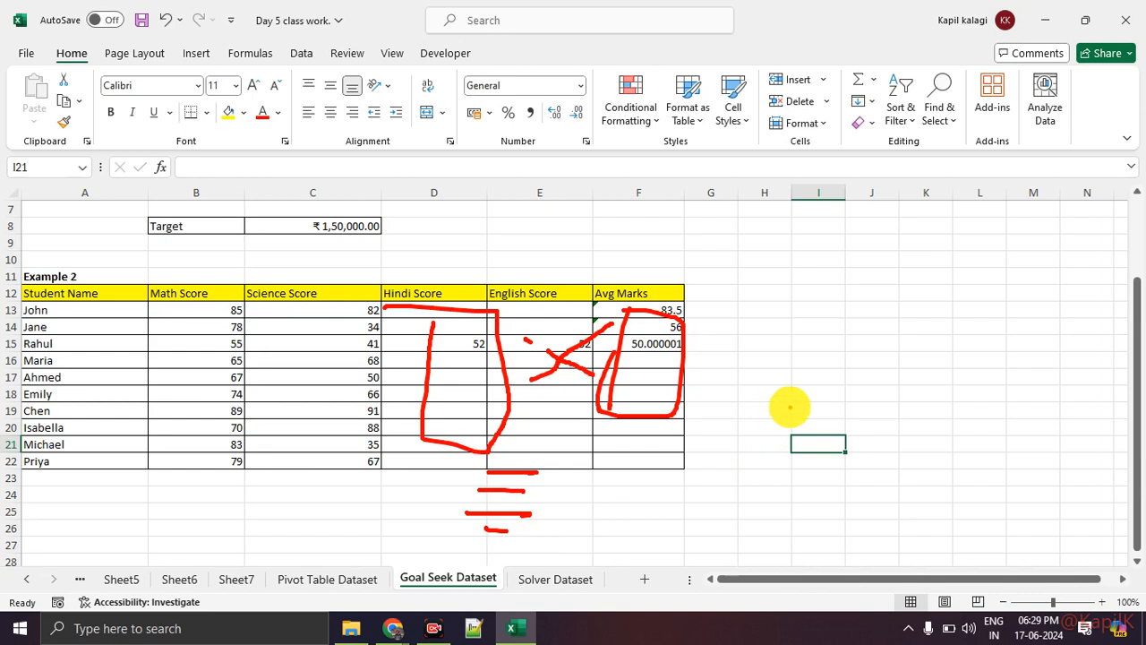
{"action": "key", "text": "Escape"}
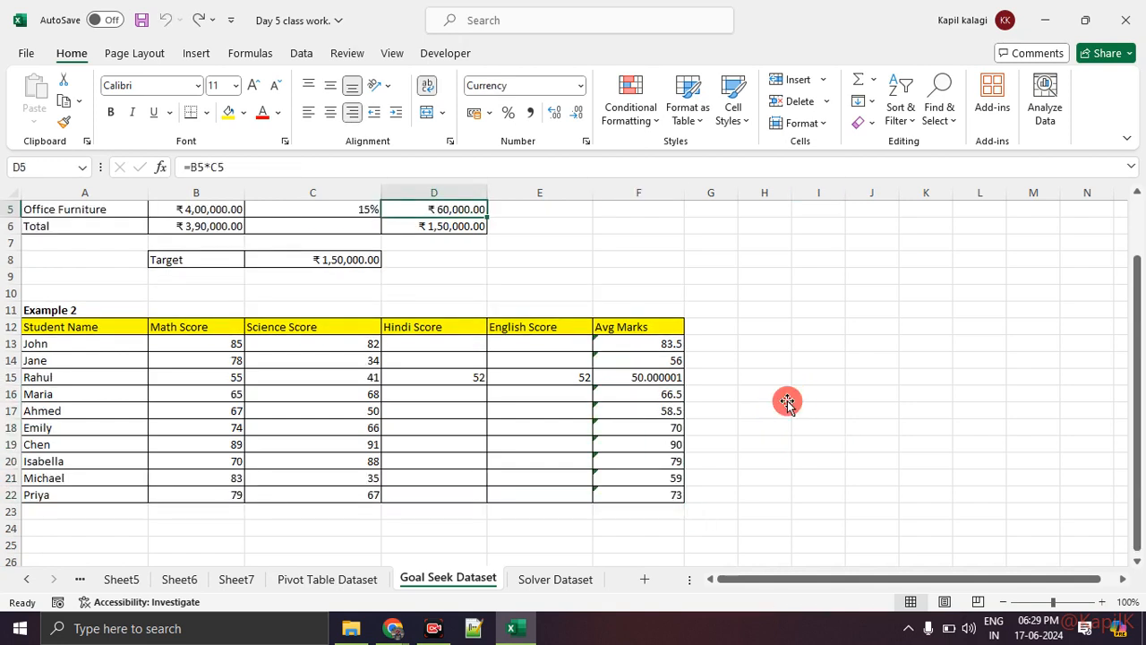
Clear the Contribution value for Office Furniture in Example 1
{"action": "left_click", "coordinate": [783, 394]}
{"action": "scroll", "coordinate": [783, 394], "scroll_direction": "up", "scroll_amount": 2}
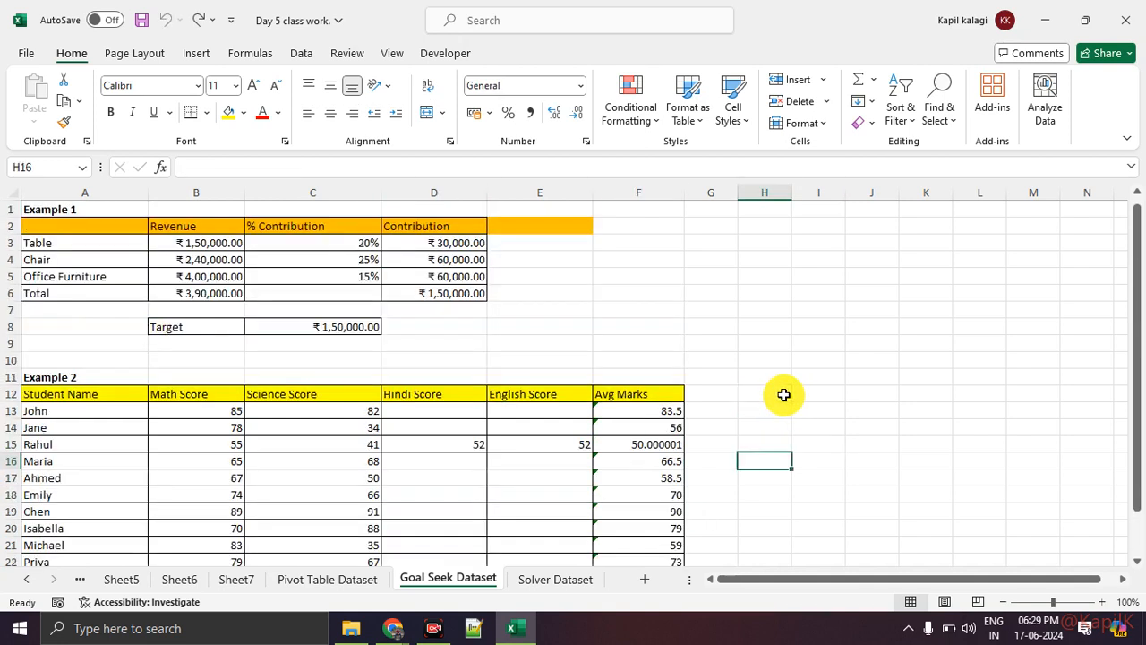
{"action": "left_click", "coordinate": [447, 279]}
{"action": "key", "text": "Delete"}
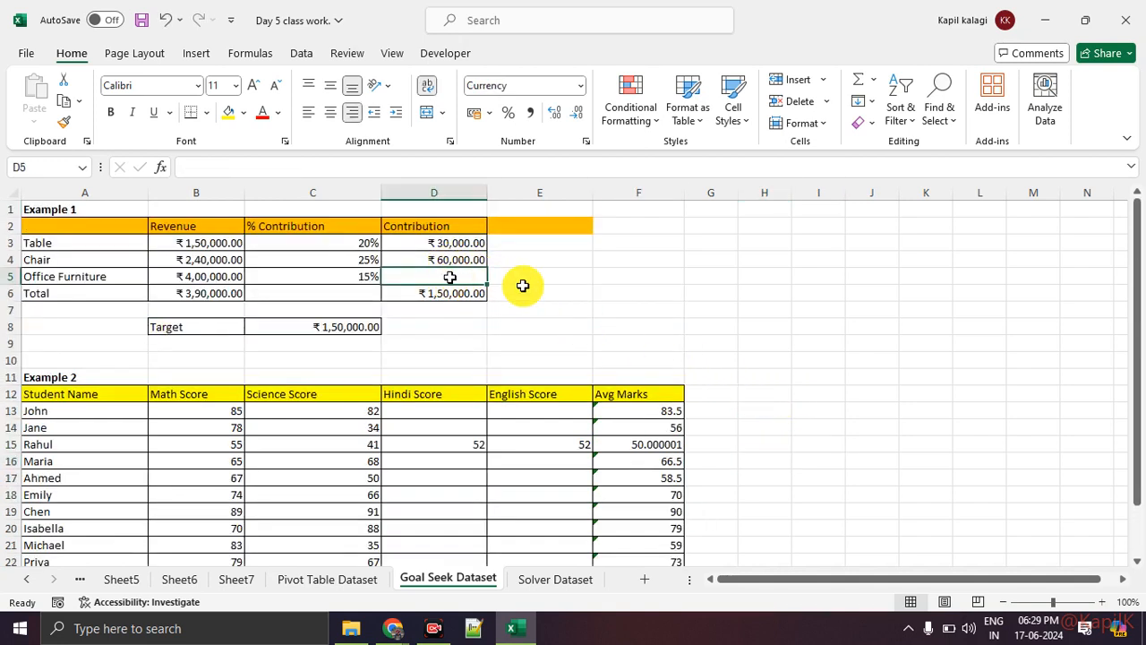
{"action": "left_click", "coordinate": [951, 442]}
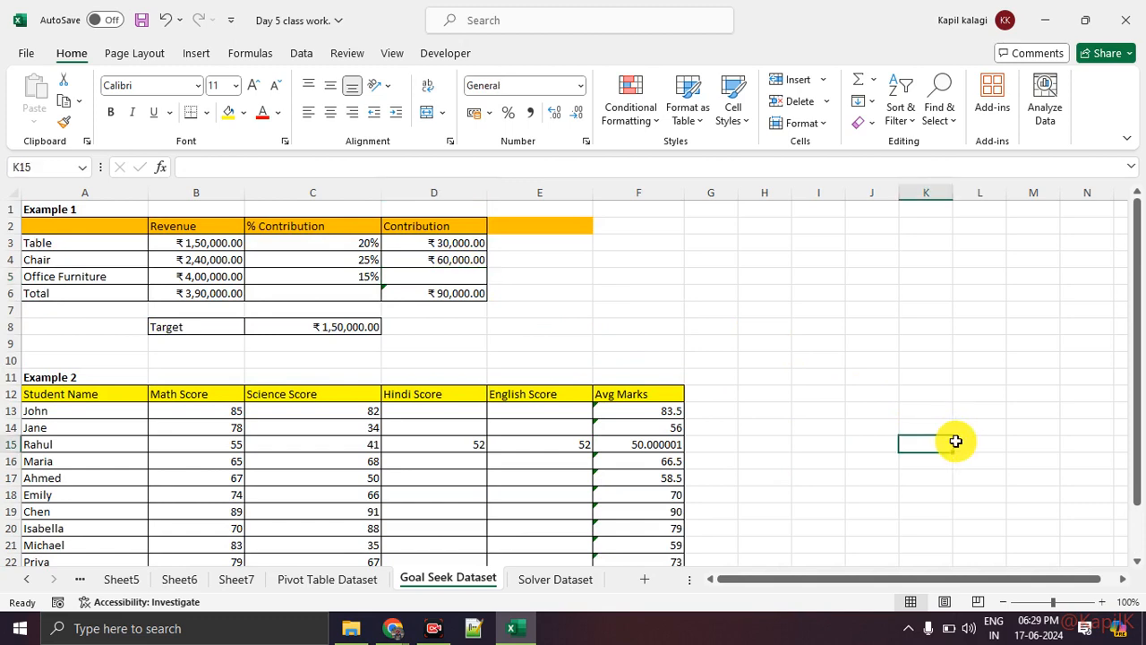
View the Solver Dataset sheet and return to the Goal Seek Dataset sheet
{"action": "left_click_drag", "start_coordinate": [507, 357], "coordinate": [612, 463]}
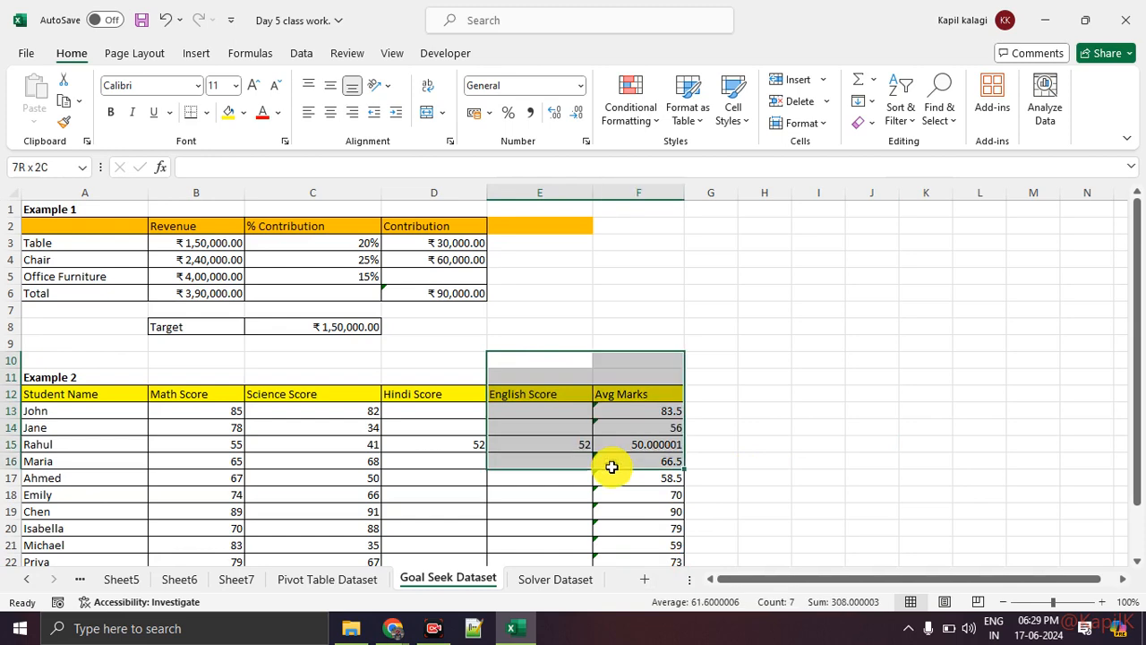
{"action": "left_click", "coordinate": [557, 579]}
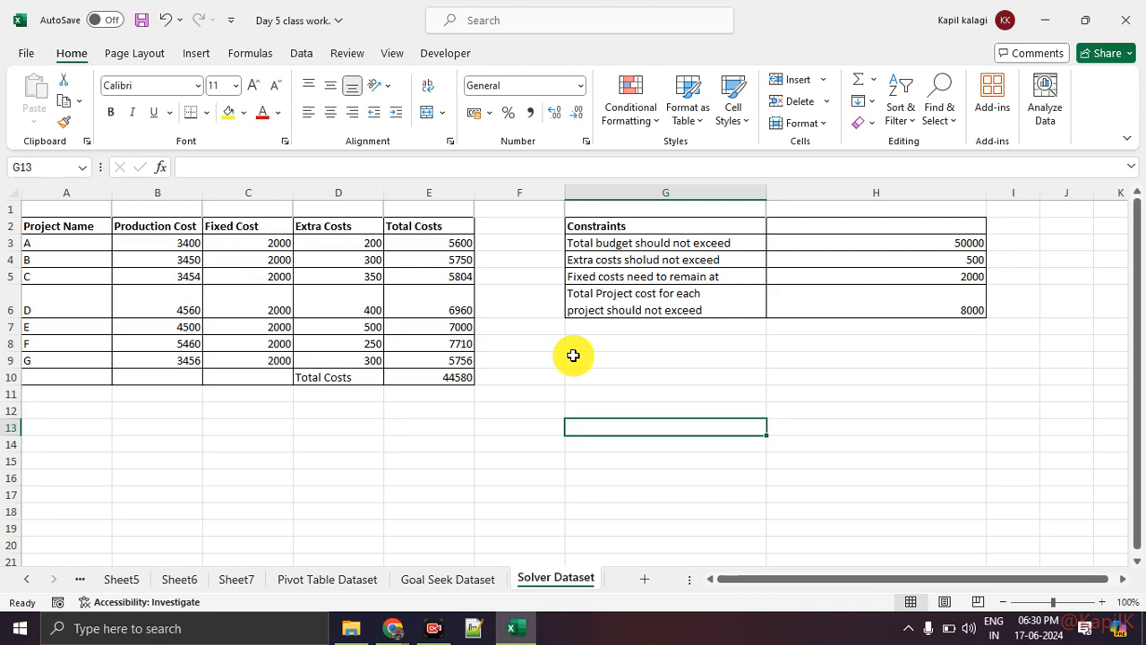
{"action": "left_click", "coordinate": [488, 575]}
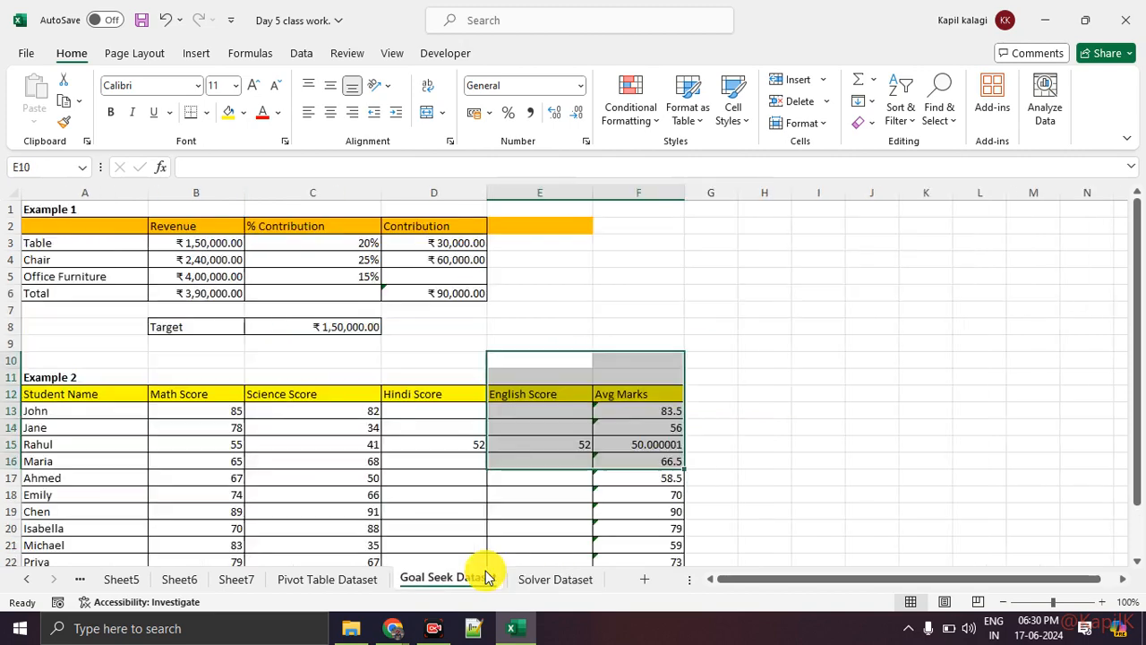
{"action": "left_click", "coordinate": [763, 407]}
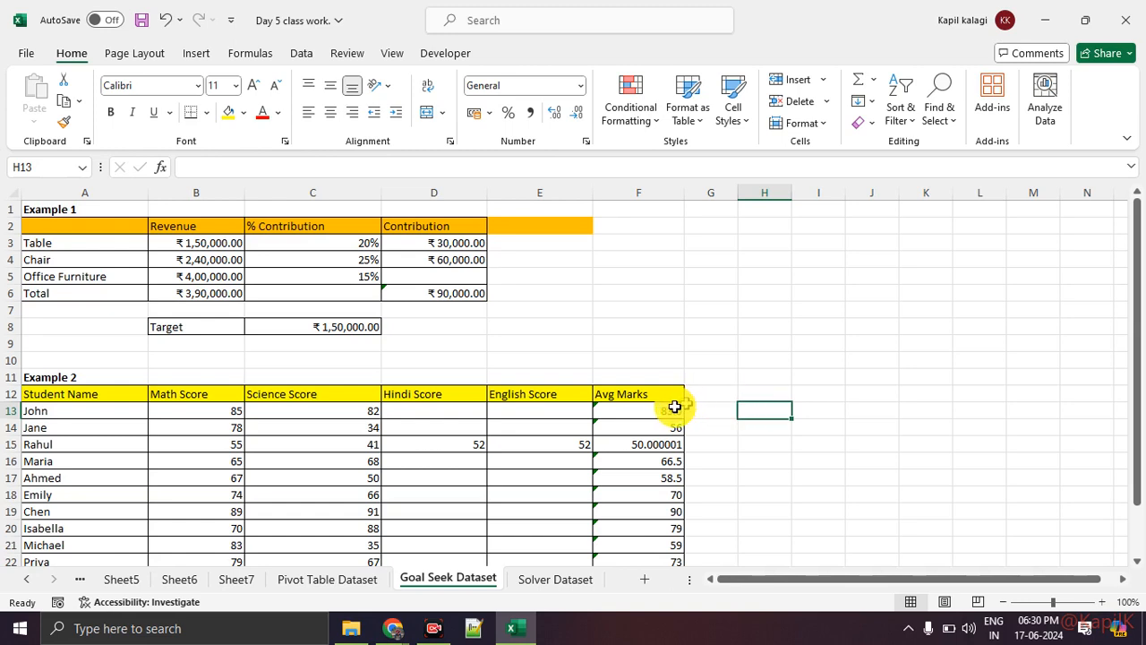
Highlight the Math Score values of the students in Example 2
{"action": "scroll", "coordinate": [537, 403], "scroll_direction": "down", "scroll_amount": 1}
{"action": "left_click_drag", "start_coordinate": [230, 360], "coordinate": [215, 511]}
{"action": "left_click", "coordinate": [218, 532]}
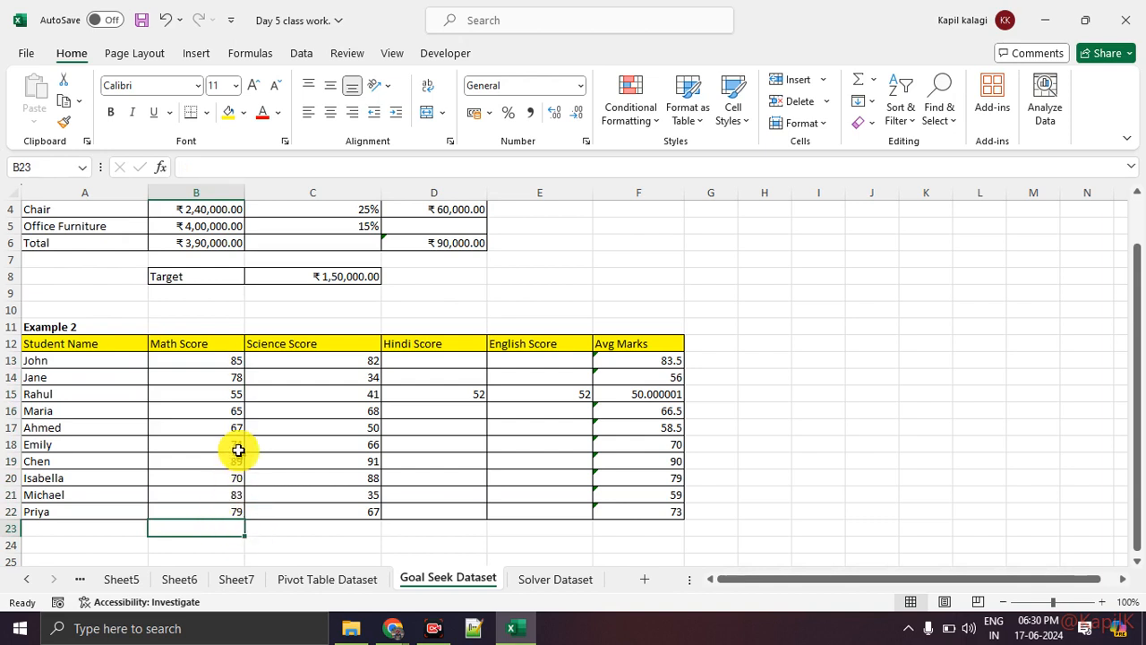
{"action": "left_click_drag", "start_coordinate": [213, 362], "coordinate": [203, 520]}
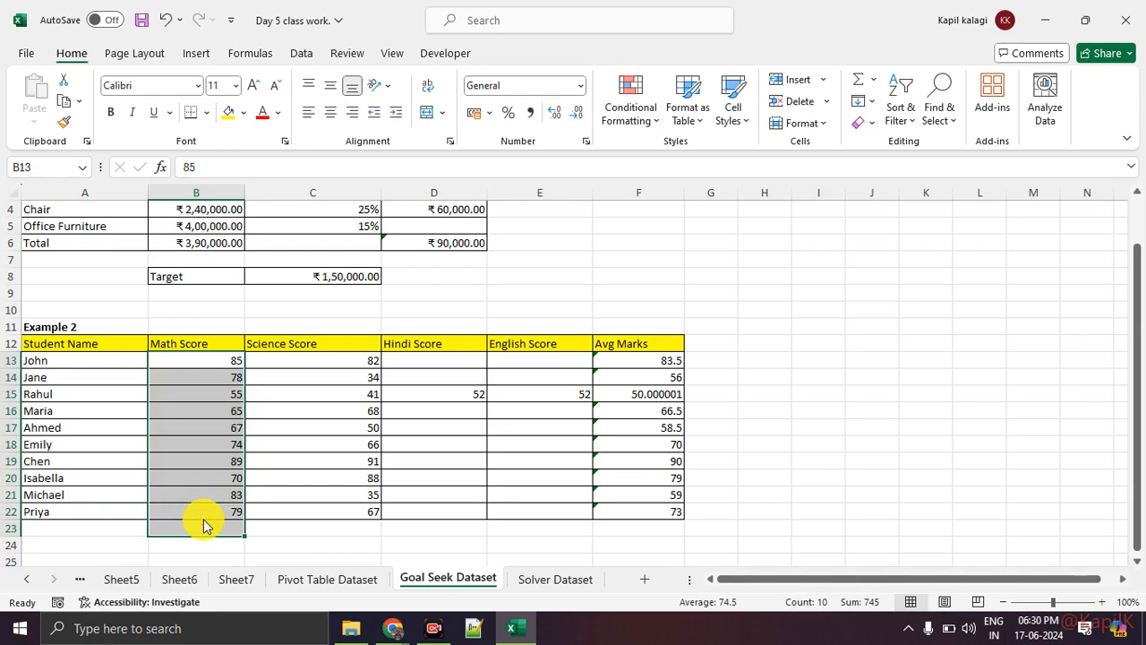
Review the participant list in the Google Meet call, return to Excel and reselect the ten Math Score values
{"action": "key", "text": "alt+Tab"}
{"action": "key", "text": "alt+Tab"}
{"action": "key", "text": "alt+Tab"}
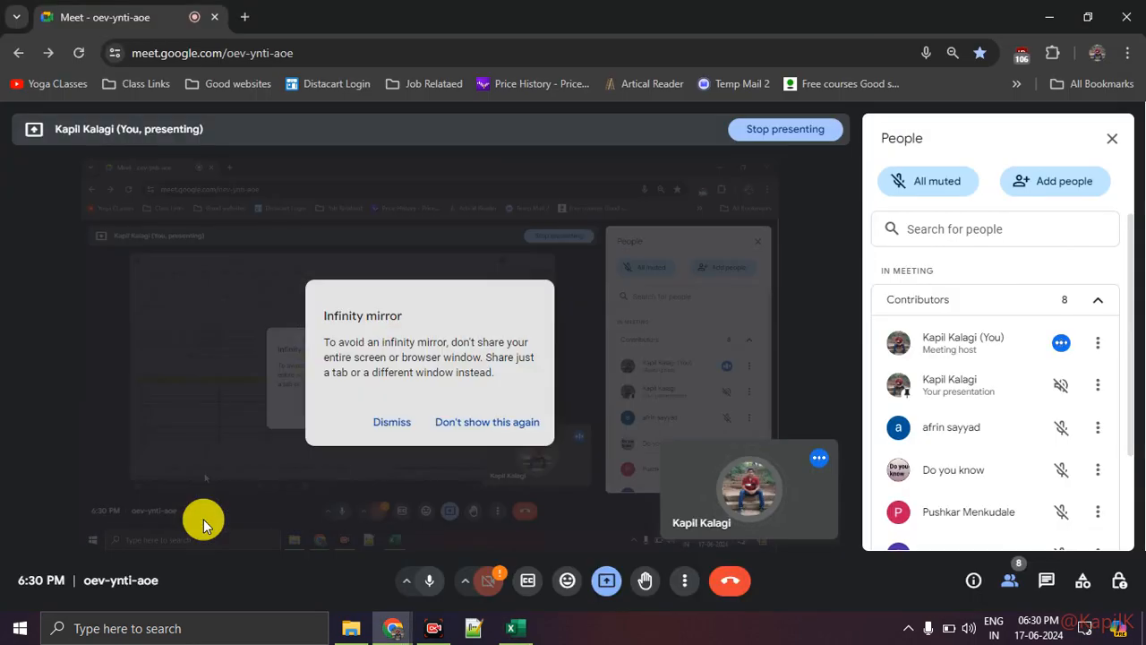
{"action": "scroll", "coordinate": [983, 443], "scroll_direction": "down", "scroll_amount": 3}
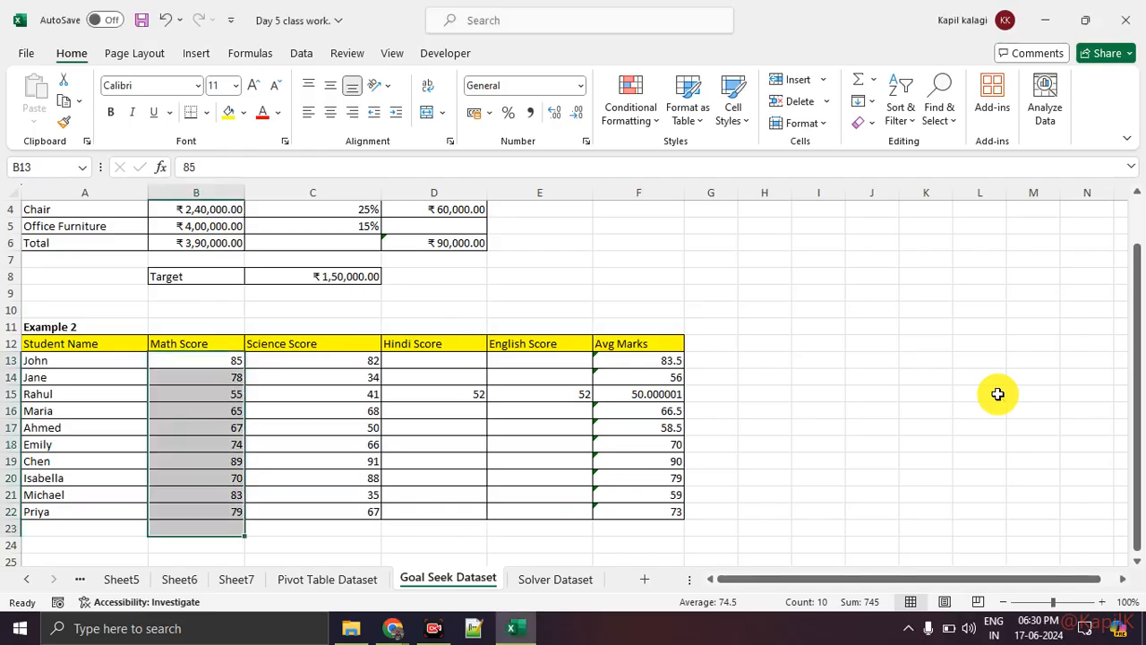
{"action": "key", "text": "alt+Tab"}
{"action": "left_click_drag", "start_coordinate": [218, 361], "coordinate": [219, 506]}
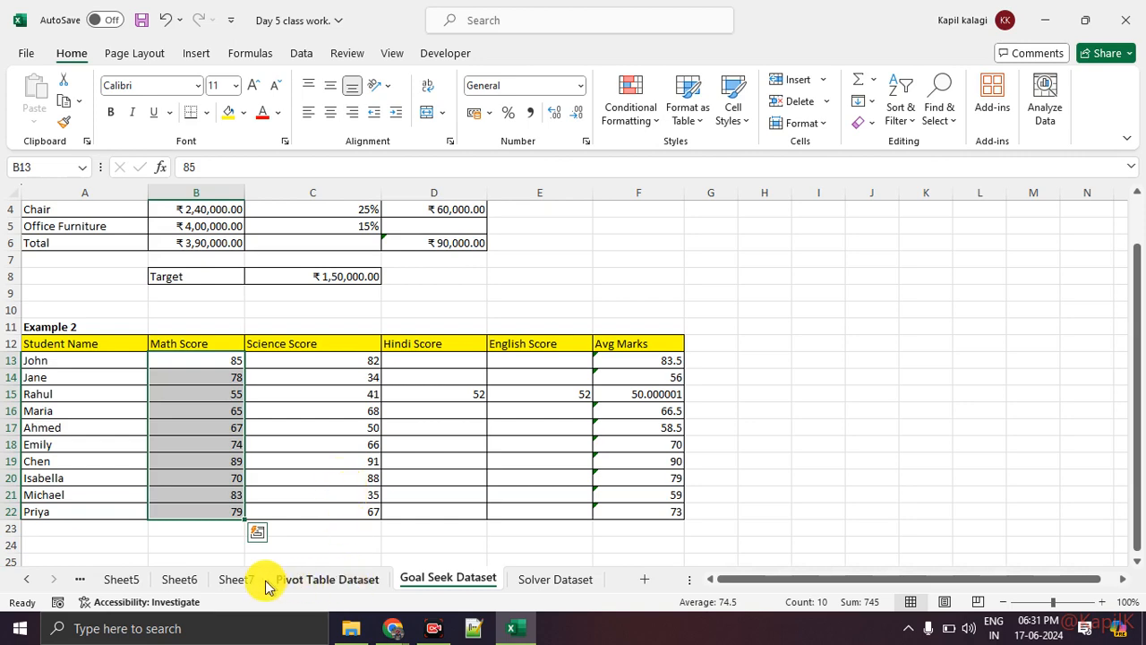
Open Sheet7, highlight the PivotTable values, and move the pivot chart below the table
{"action": "left_click", "coordinate": [231, 579]}
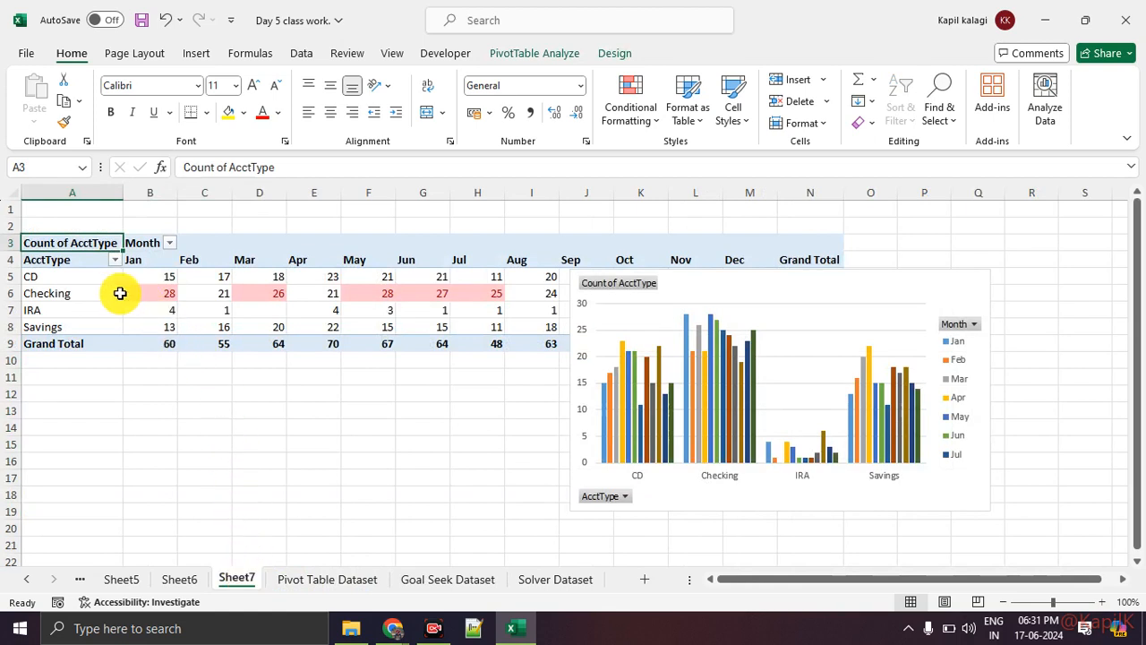
{"action": "mouse_move", "coordinate": [143, 276]}
{"action": "left_mouse_down"}
{"action": "mouse_move", "coordinate": [543, 367]}
{"action": "mouse_move", "coordinate": [563, 349]}
{"action": "mouse_move", "coordinate": [565, 325]}
{"action": "left_mouse_up"}
{"action": "left_click", "coordinate": [712, 302]}
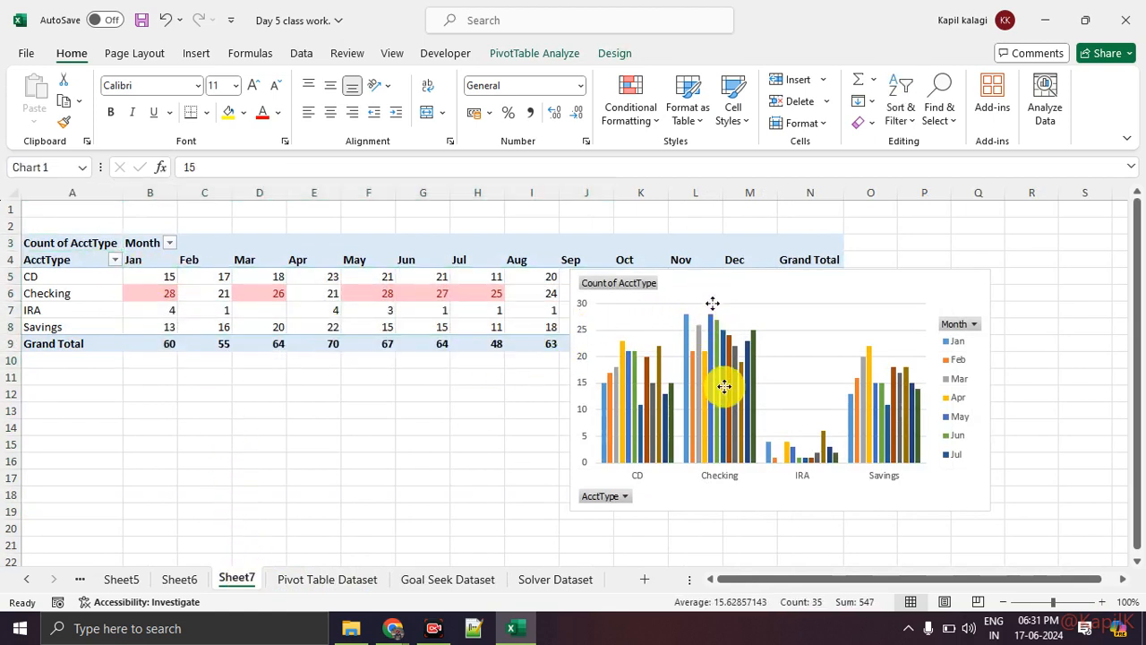
{"action": "left_click_drag", "start_coordinate": [713, 303], "coordinate": [732, 448]}
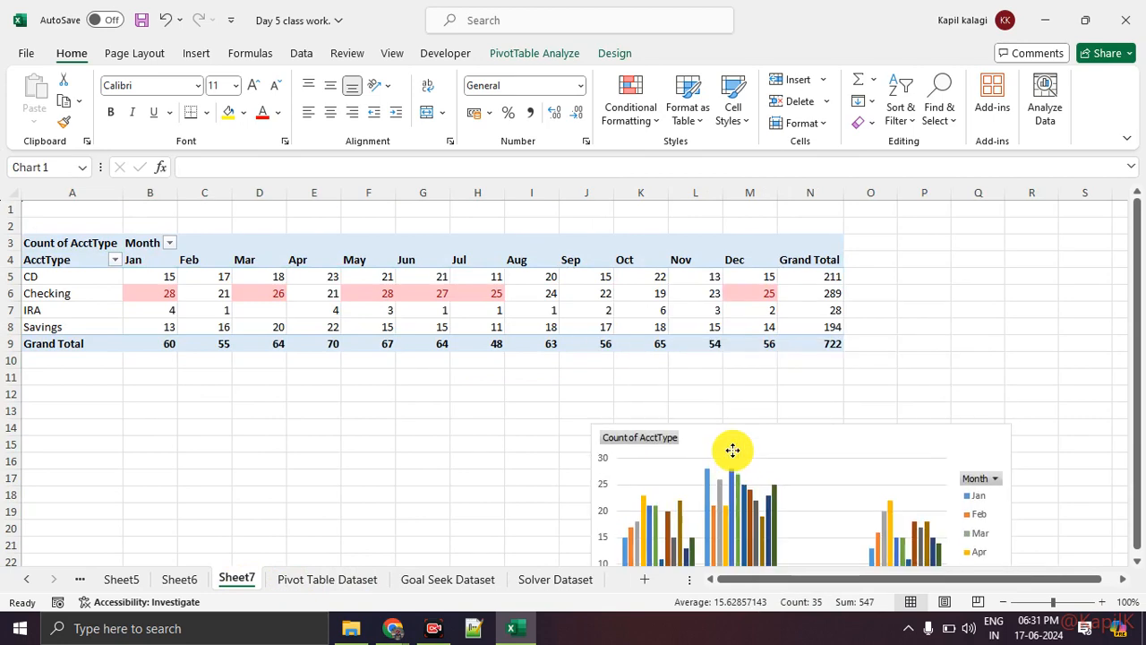
Change the PivotTable's AcctType value field to summarize by Average and close the field list
{"action": "left_click", "coordinate": [177, 277]}
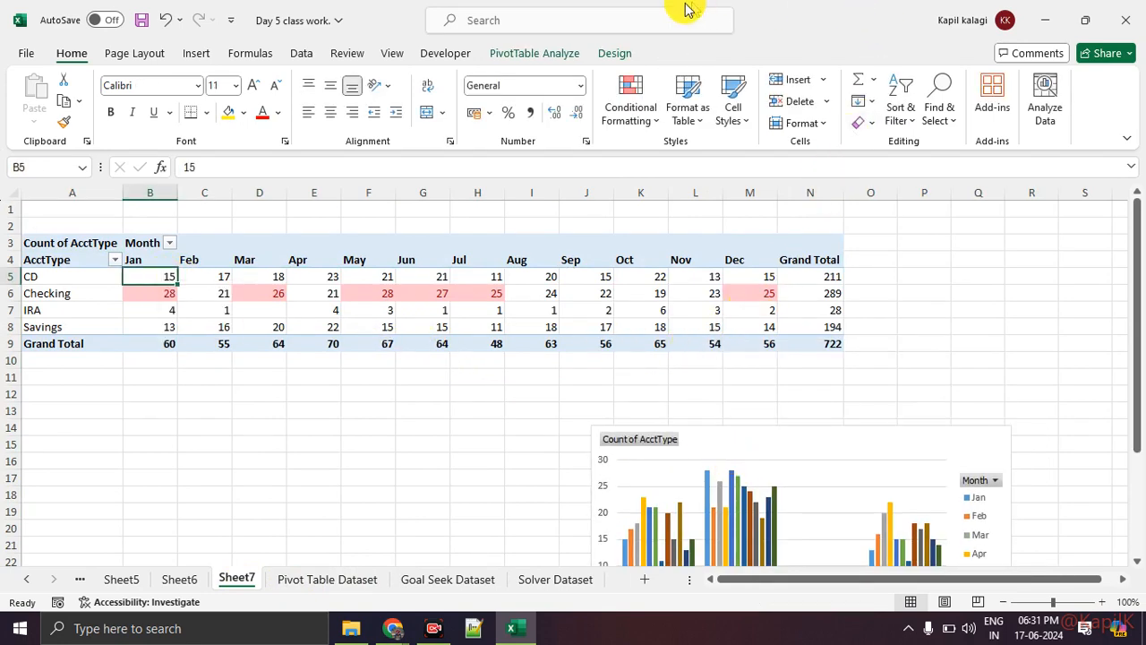
{"action": "left_click", "coordinate": [557, 54]}
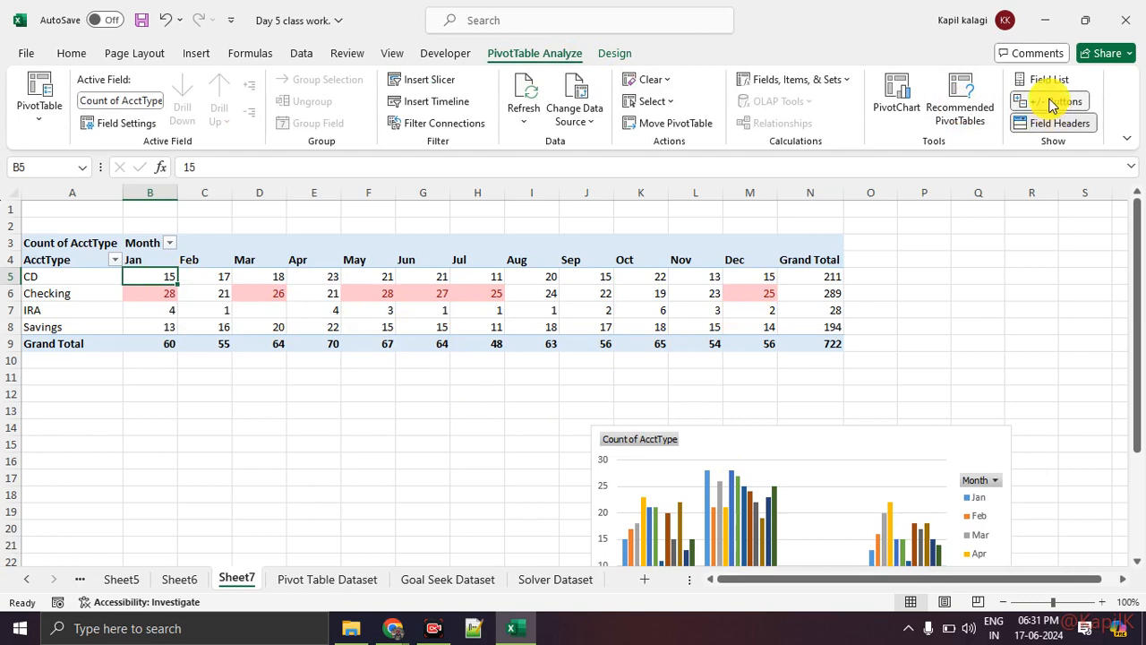
{"action": "left_click", "coordinate": [1048, 80]}
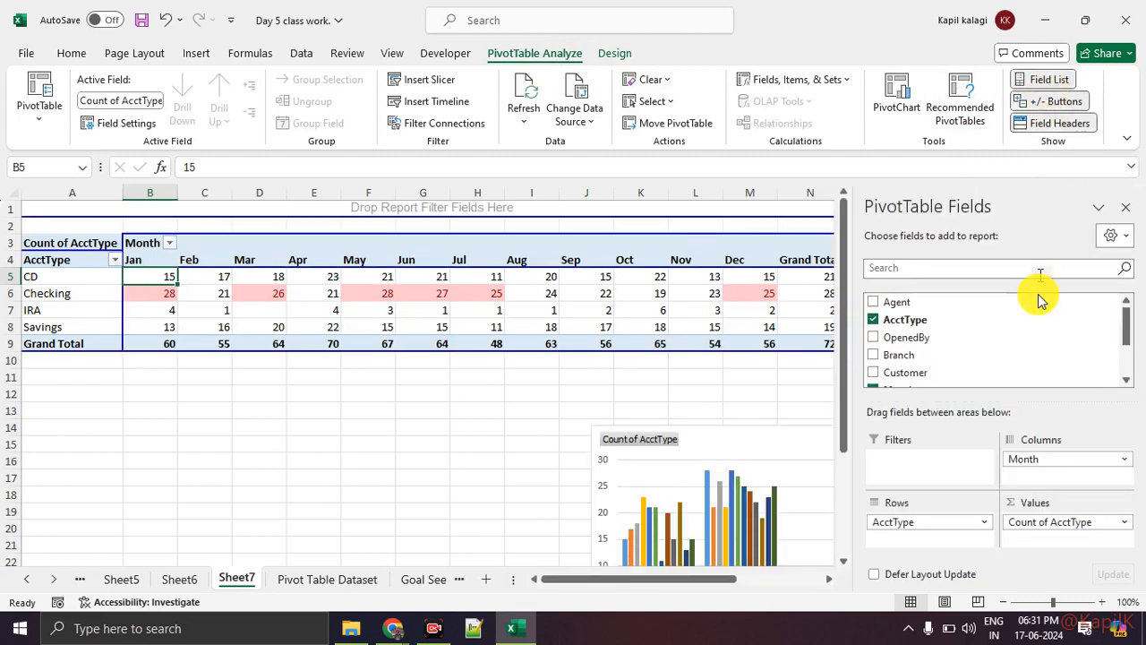
{"action": "left_click", "coordinate": [1122, 523]}
{"action": "left_click", "coordinate": [1091, 503]}
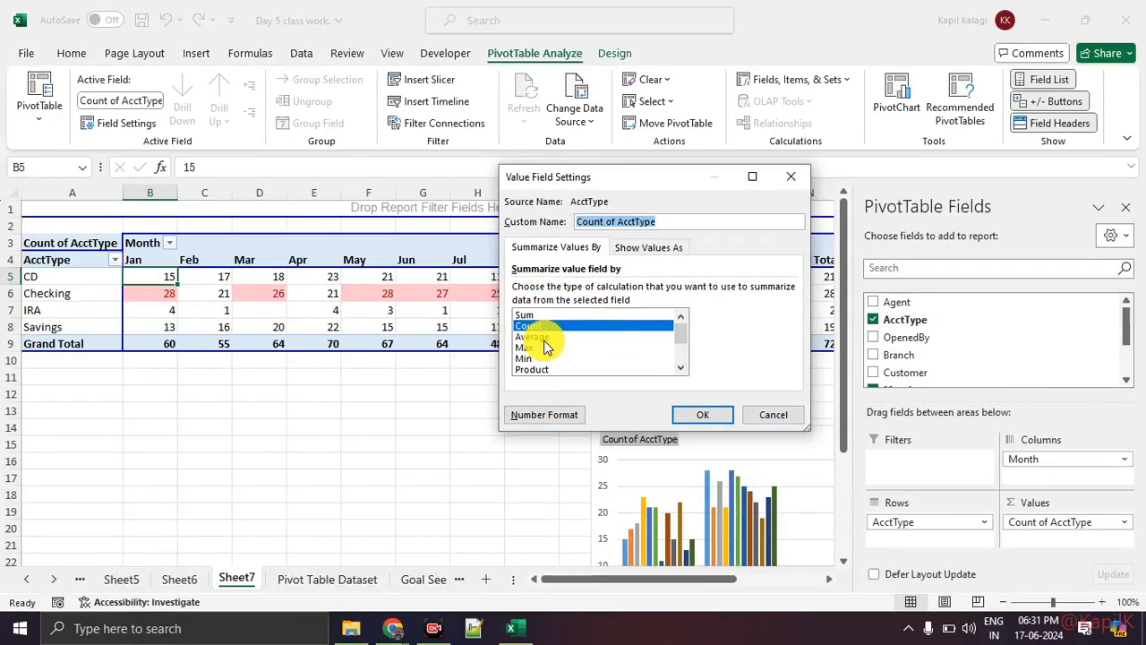
{"action": "left_click", "coordinate": [331, 319]}
{"action": "left_click", "coordinate": [1003, 617]}
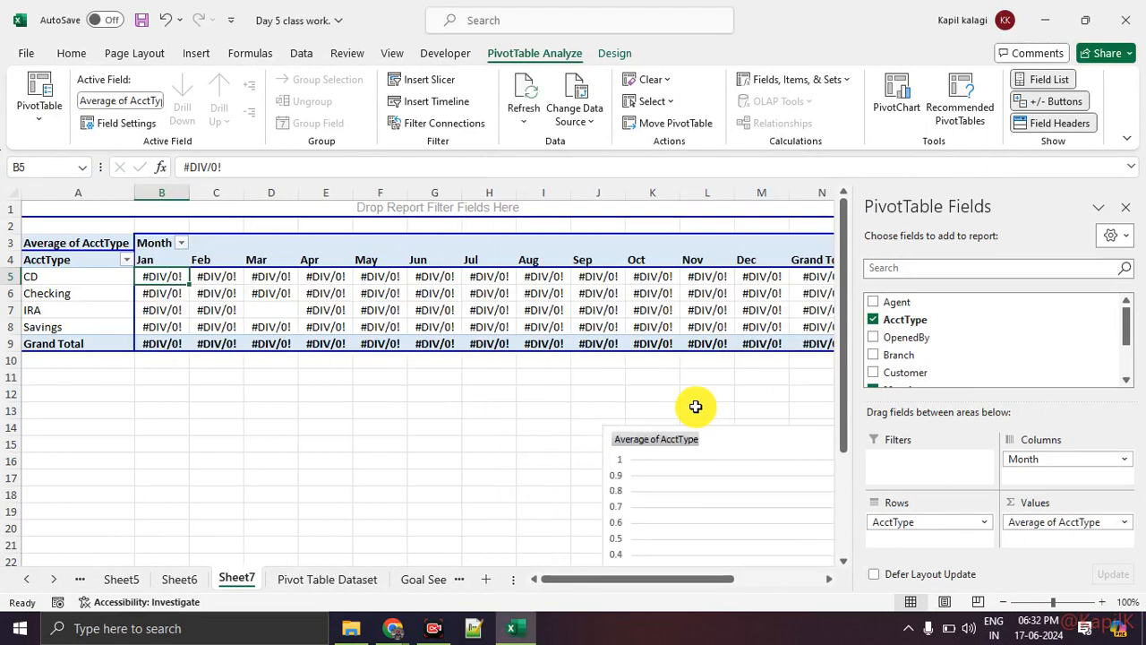
{"action": "left_click", "coordinate": [1126, 208]}
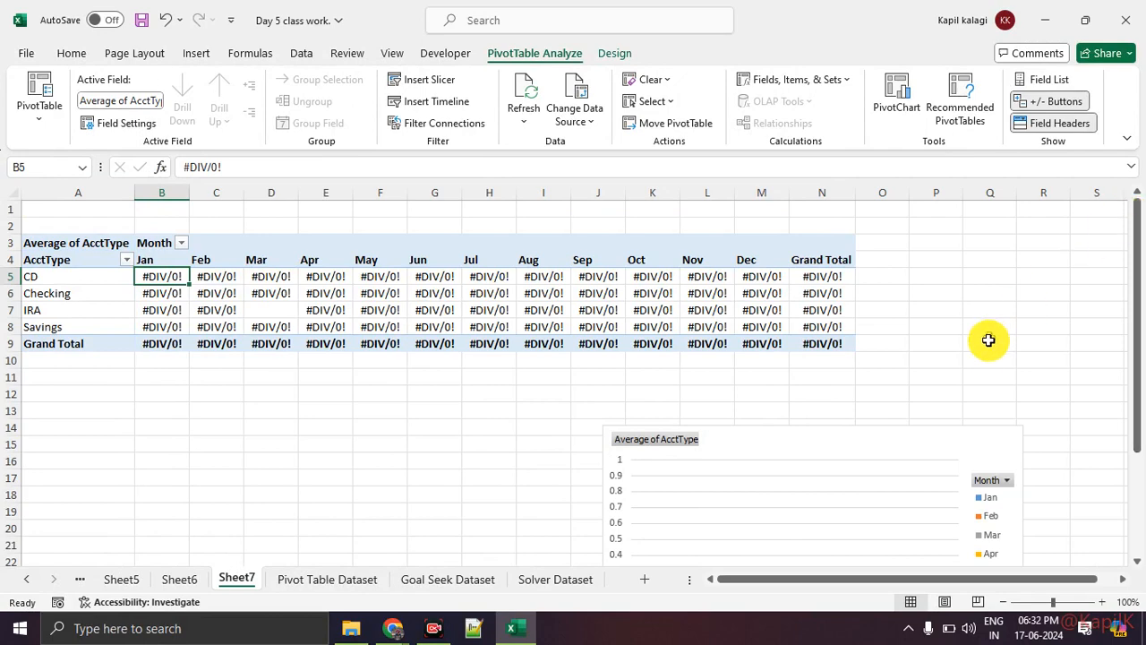
Check the Google Meet call and switch back to Excel
{"action": "key", "text": "alt+Tab"}
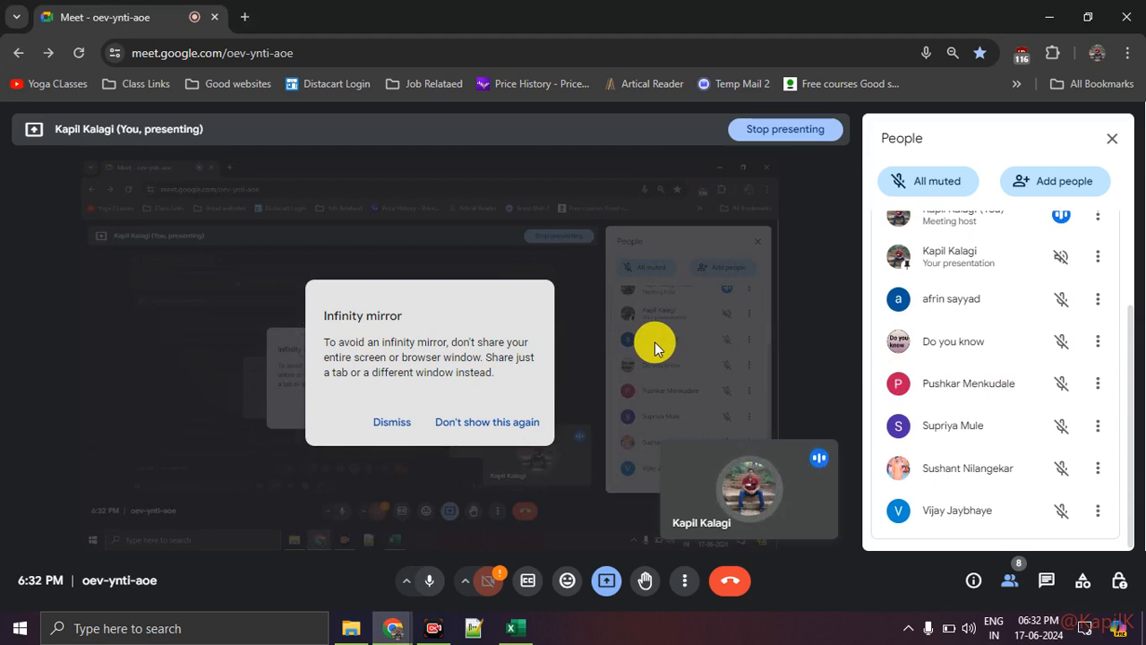
{"action": "key", "text": "alt+Tab"}
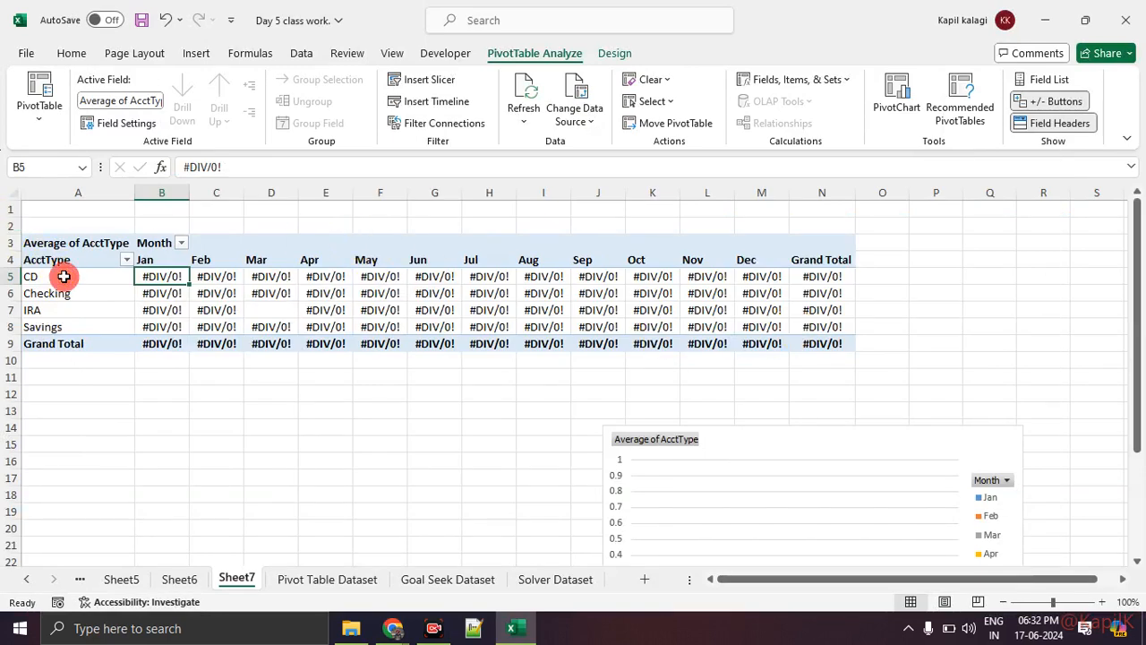
Highlight the PivotTable's account types and monthly values, and move the pivot chart up over the table's later months
{"action": "left_click_drag", "start_coordinate": [62, 276], "coordinate": [65, 386]}
{"action": "left_click_drag", "start_coordinate": [156, 278], "coordinate": [667, 275]}
{"action": "left_click", "coordinate": [416, 374]}
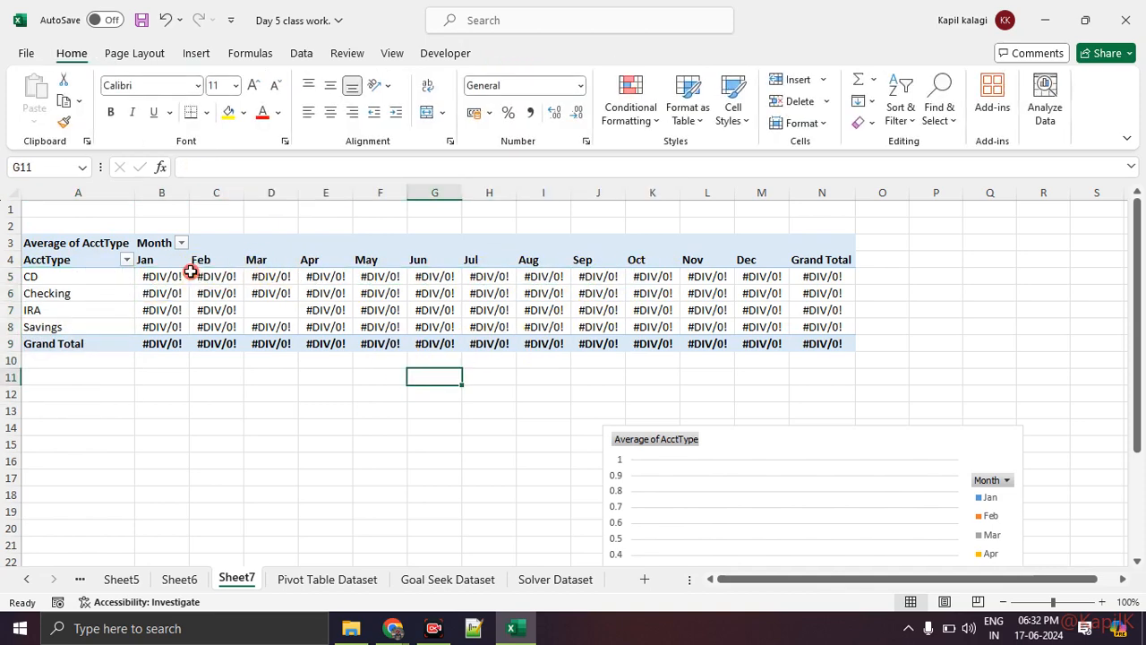
{"action": "left_click_drag", "start_coordinate": [193, 276], "coordinate": [556, 306]}
{"action": "left_click_drag", "start_coordinate": [767, 448], "coordinate": [724, 287]}
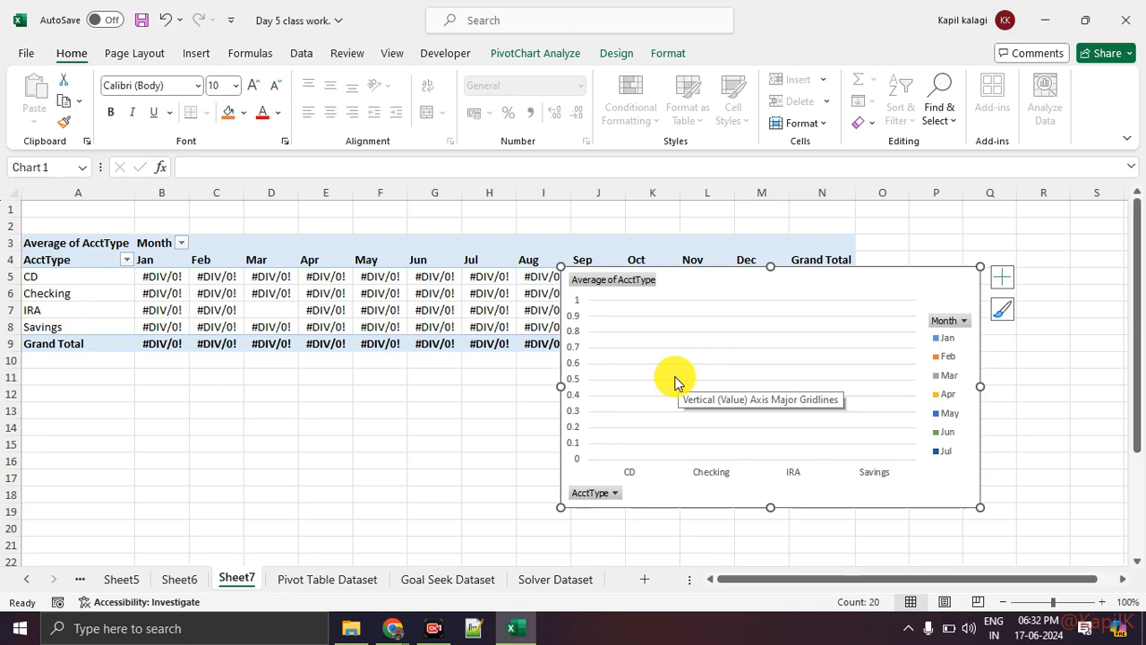
Switch to the Google Meet call, admit the waiting participant and return to Excel
{"action": "key", "text": "alt+Tab"}
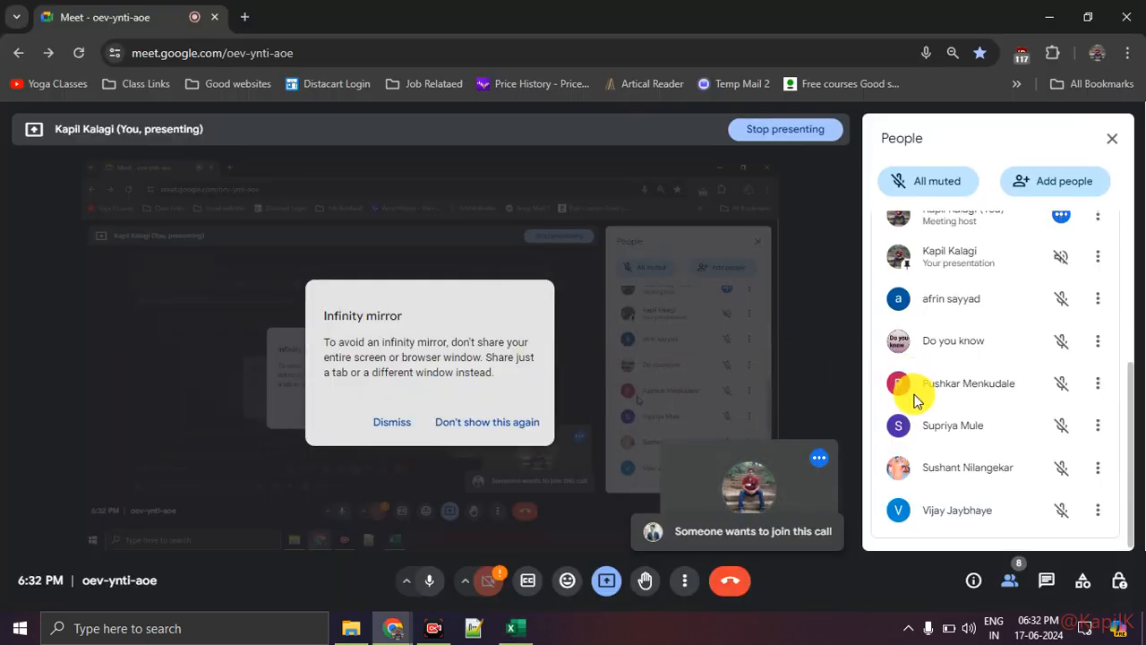
{"action": "scroll", "coordinate": [915, 408], "scroll_direction": "up", "scroll_amount": 3}
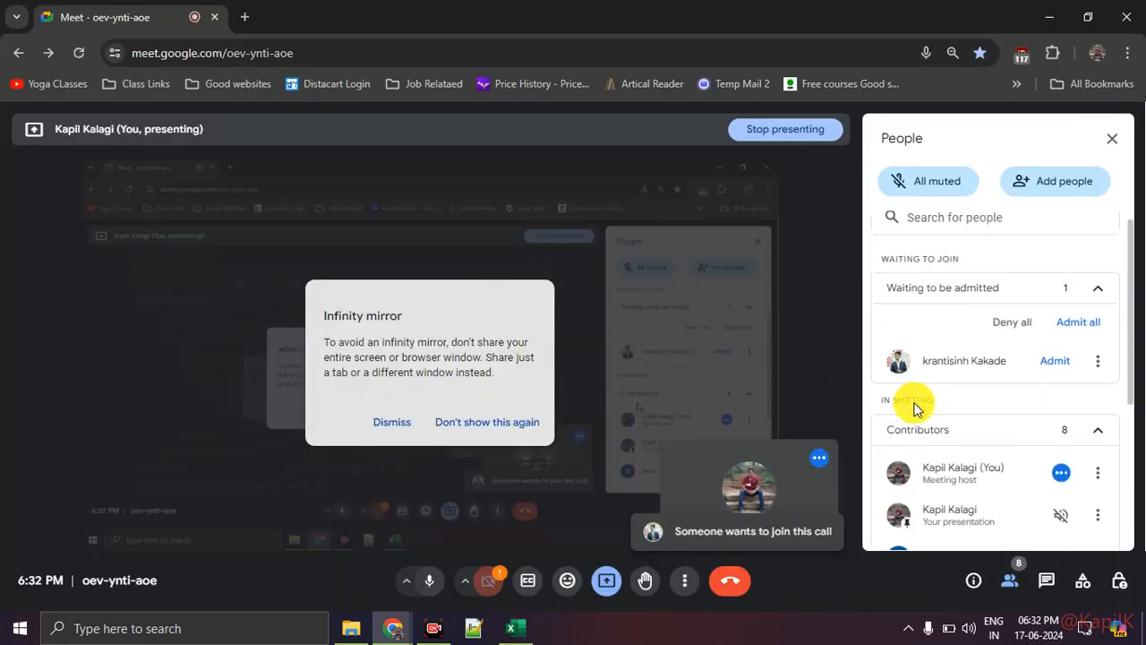
{"action": "left_click", "coordinate": [1049, 361]}
{"action": "scroll", "coordinate": [1026, 403], "scroll_direction": "down", "scroll_amount": 3}
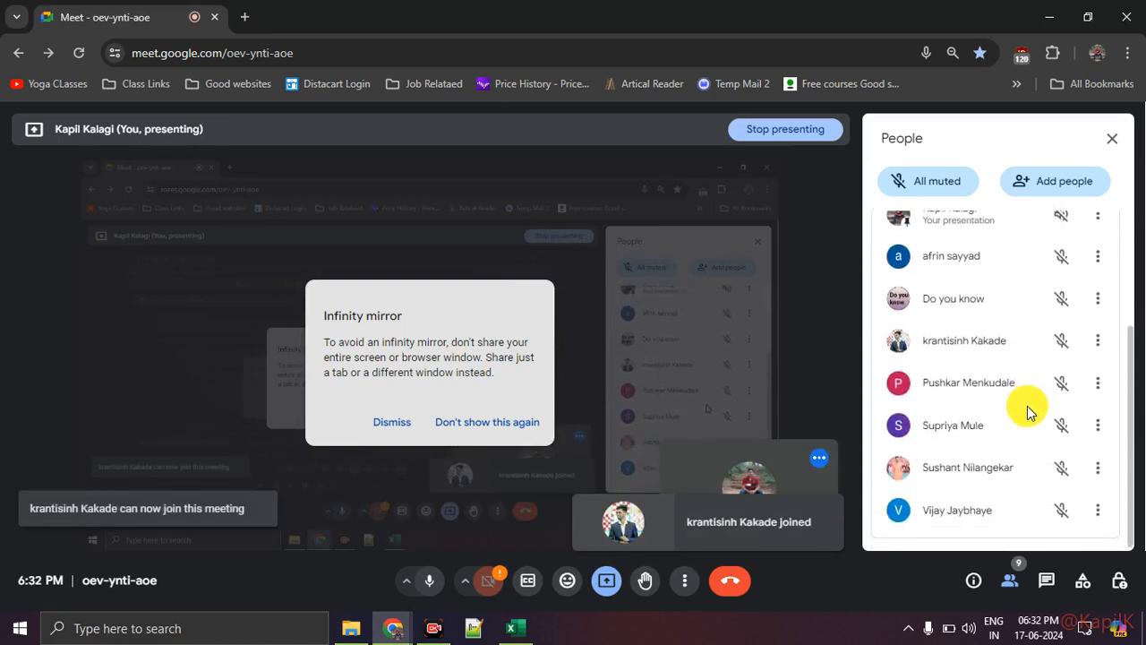
{"action": "key", "text": "alt+Tab"}
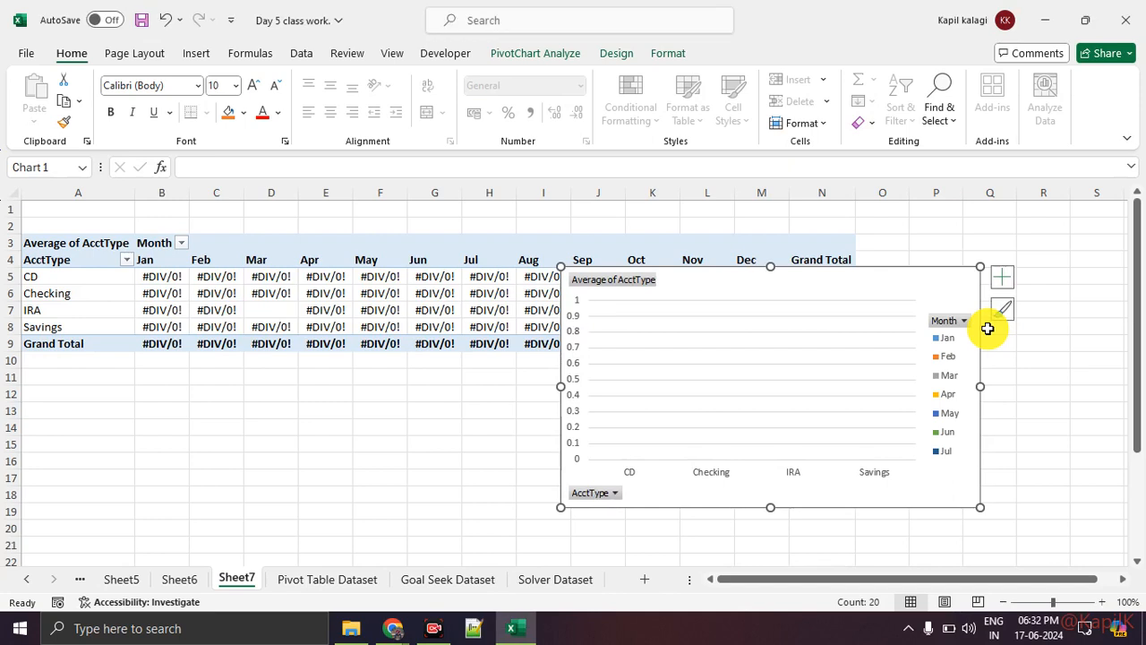
Move the pivot chart slightly right and down on Sheet7, and open Sheet5
{"action": "left_click_drag", "start_coordinate": [865, 287], "coordinate": [892, 294]}
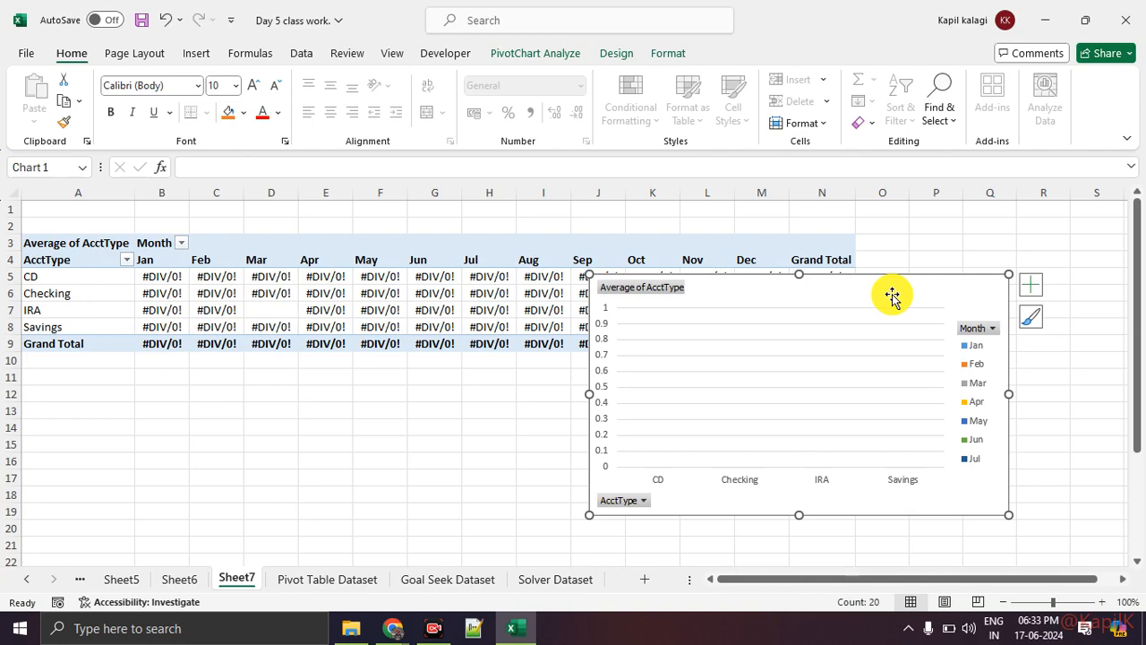
{"action": "left_click", "coordinate": [175, 582]}
{"action": "left_click", "coordinate": [135, 580]}
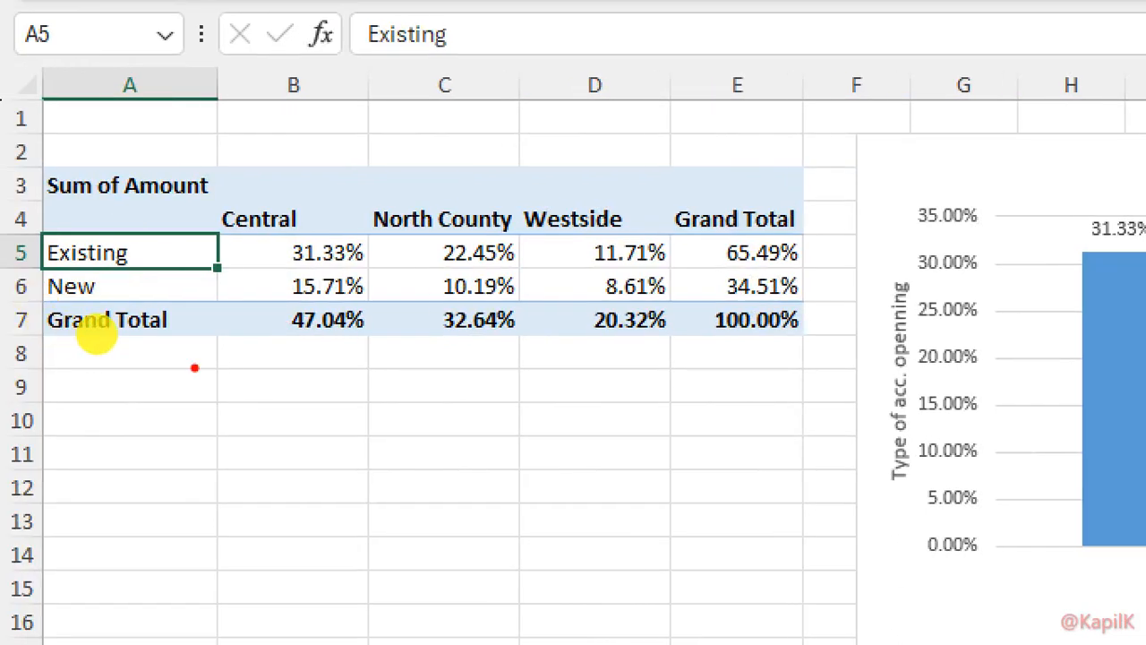
Mark the Grand Total label and the Existing and New percentages in red, and exit the annotation mode
{"action": "left_click_drag", "start_coordinate": [121, 325], "coordinate": [171, 329]}
{"action": "mouse_move", "coordinate": [412, 289]}
{"action": "left_mouse_down"}
{"action": "mouse_move", "coordinate": [348, 281]}
{"action": "mouse_move", "coordinate": [136, 297]}
{"action": "mouse_move", "coordinate": [477, 302]}
{"action": "mouse_move", "coordinate": [153, 265]}
{"action": "mouse_move", "coordinate": [282, 256]}
{"action": "mouse_move", "coordinate": [245, 257]}
{"action": "left_mouse_up"}
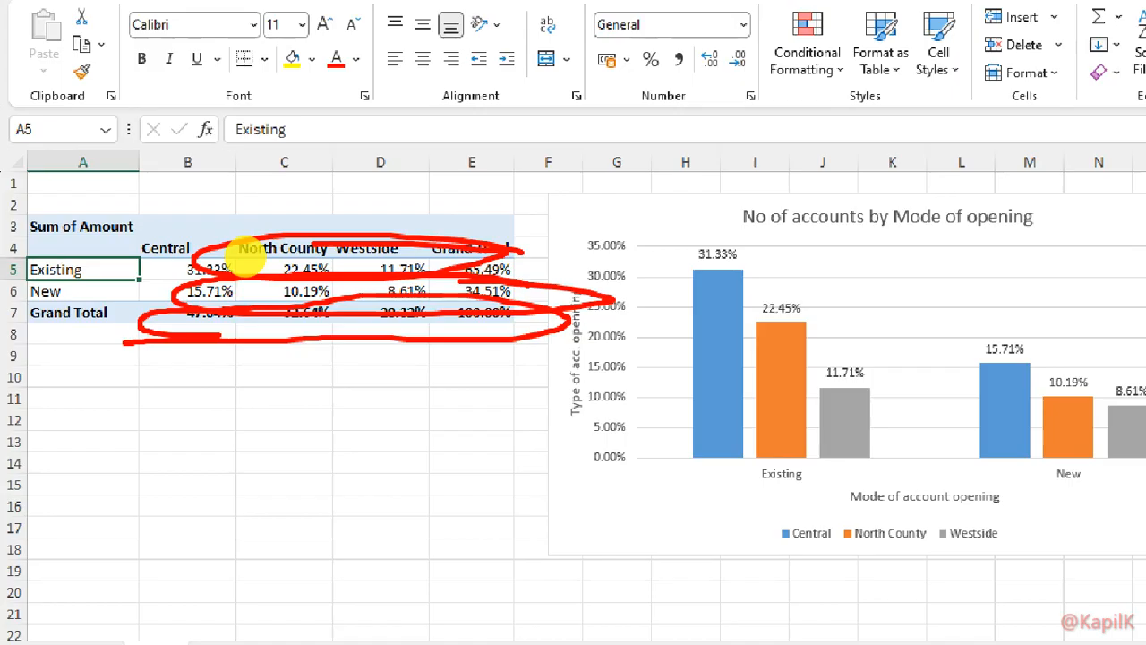
{"action": "key", "text": "Escape"}
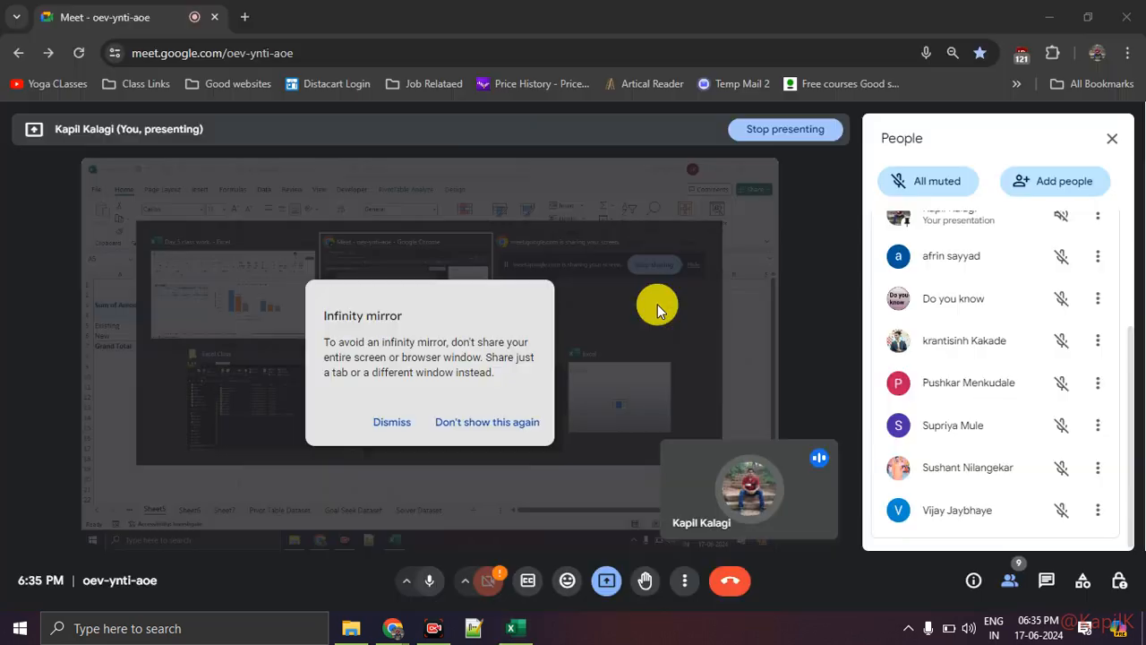
Check the participant list in Google Meet, switch back to Excel and hide the screen-sharing bar
{"action": "key", "text": "alt+Tab"}
{"action": "key", "text": "alt+Tab"}
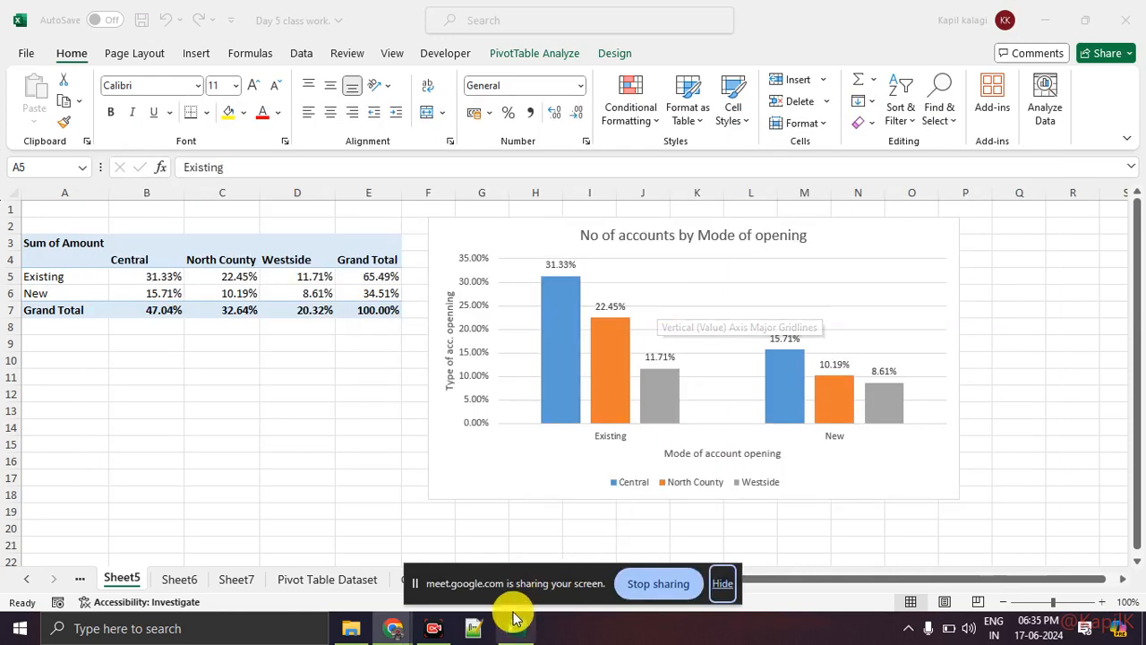
{"action": "left_click", "coordinate": [340, 570]}
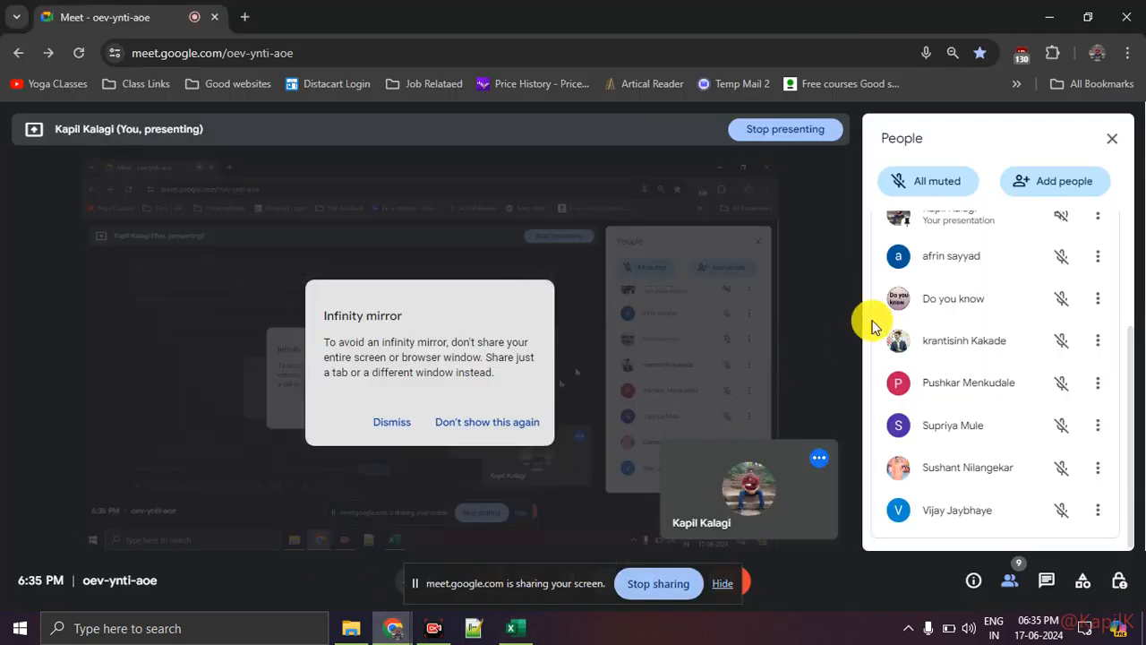
{"action": "scroll", "coordinate": [948, 408], "scroll_direction": "up", "scroll_amount": 3}
{"action": "scroll", "coordinate": [949, 412], "scroll_direction": "down", "scroll_amount": 3}
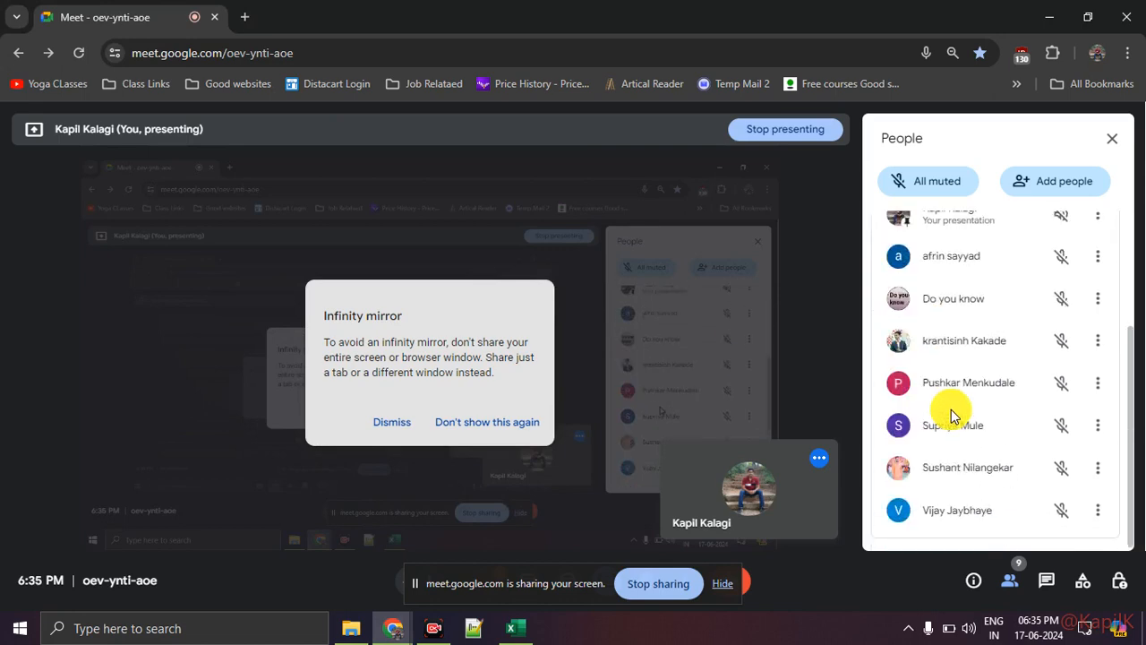
{"action": "left_click", "coordinate": [721, 584]}
{"action": "key", "text": "alt+Tab"}
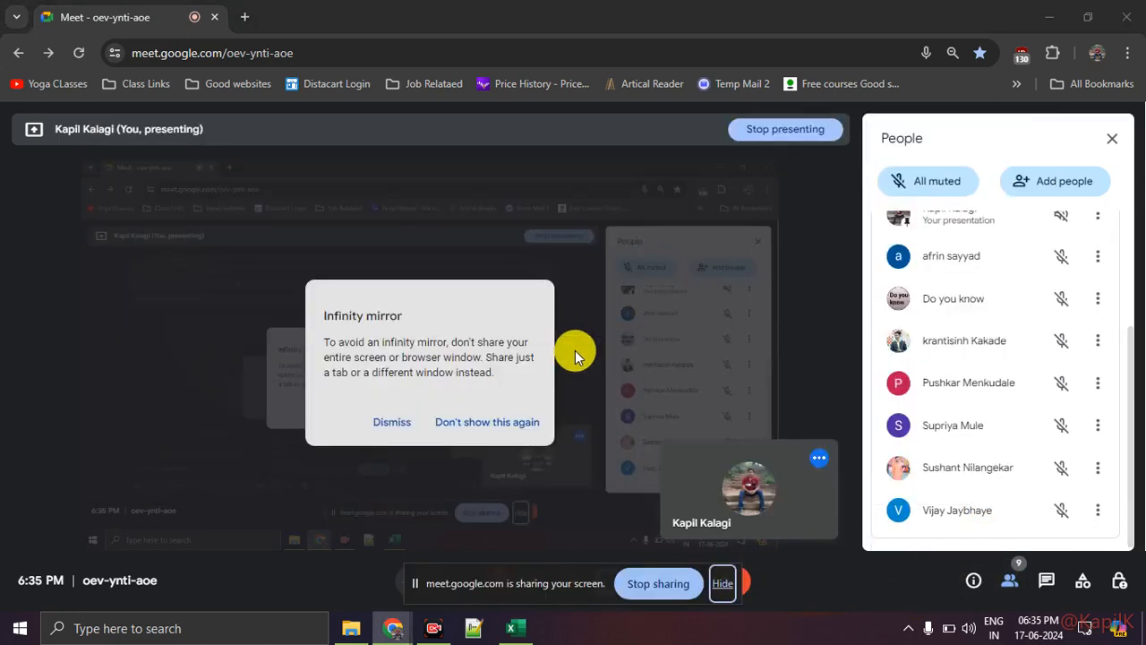
{"action": "left_click", "coordinate": [511, 629]}
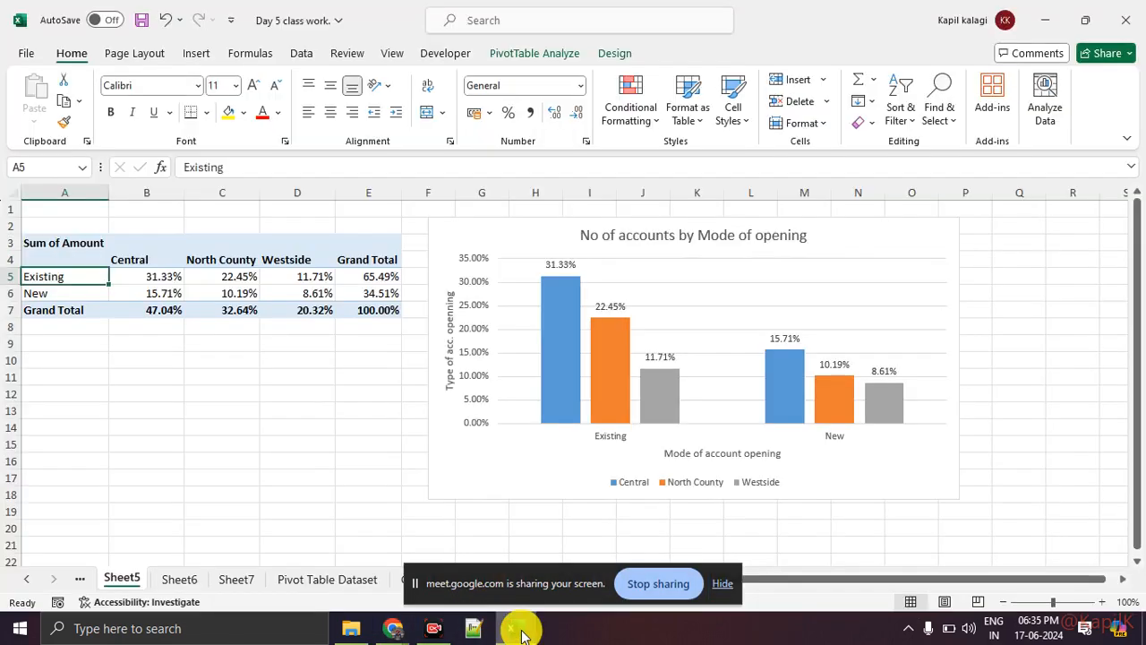
{"action": "left_click", "coordinate": [723, 584]}
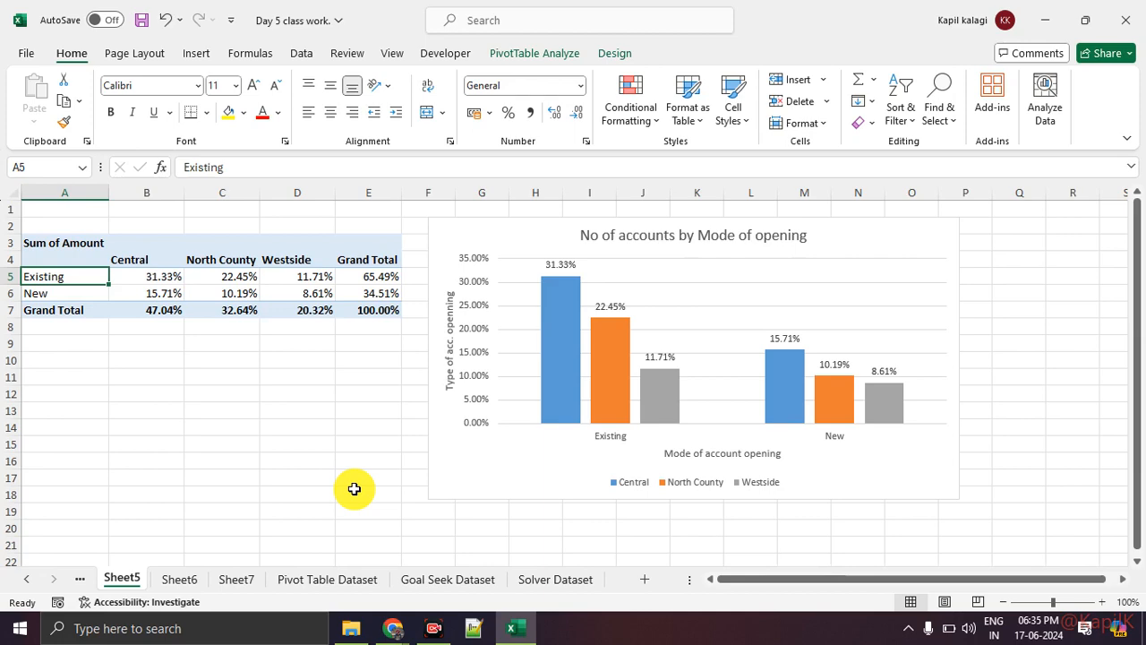
Switch to the Google Meet call, admit the waiting participant and look through the participant list
{"action": "left_click", "coordinate": [375, 618]}
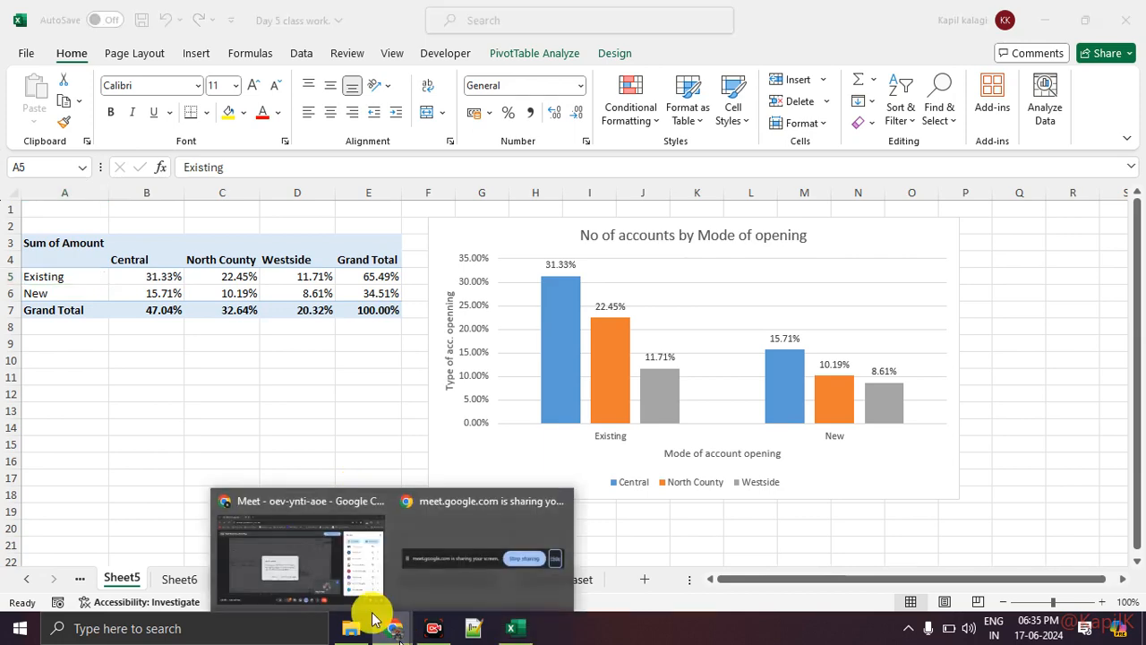
{"action": "left_click", "coordinate": [328, 574]}
{"action": "scroll", "coordinate": [992, 433], "scroll_direction": "down", "scroll_amount": 3}
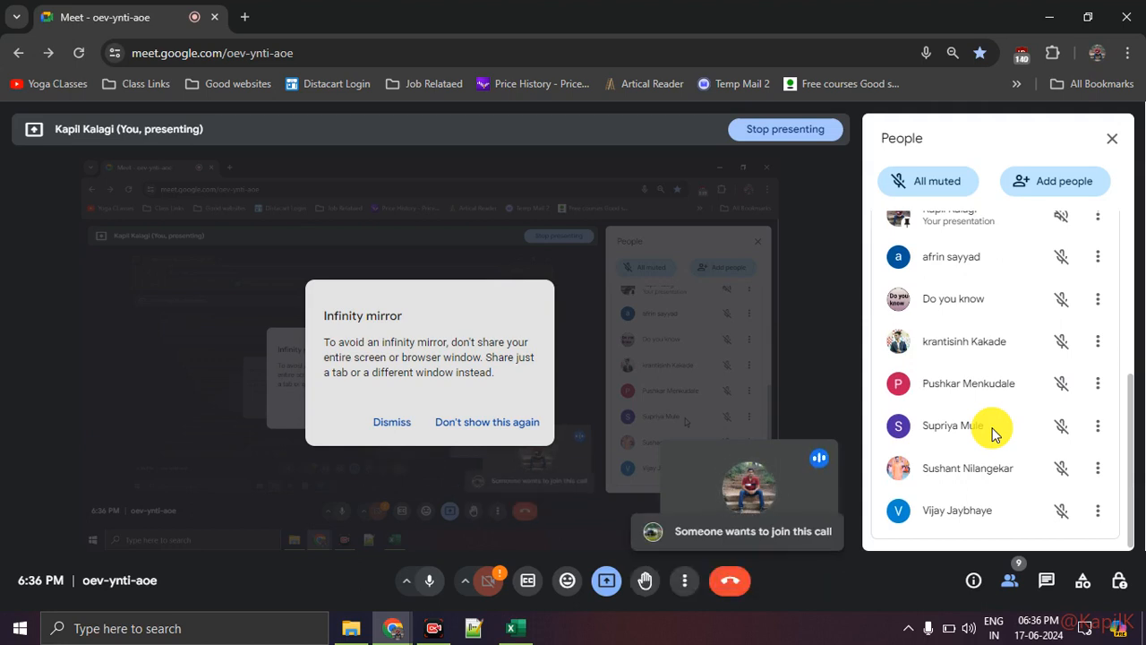
{"action": "scroll", "coordinate": [990, 430], "scroll_direction": "up", "scroll_amount": 5}
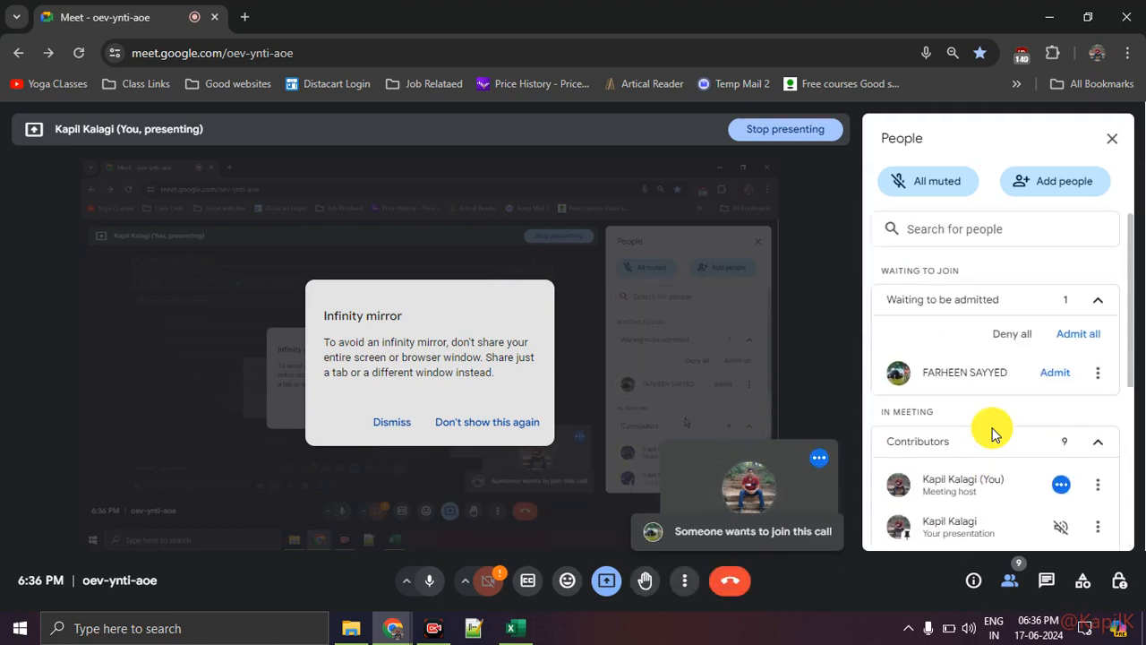
{"action": "left_click", "coordinate": [1055, 385]}
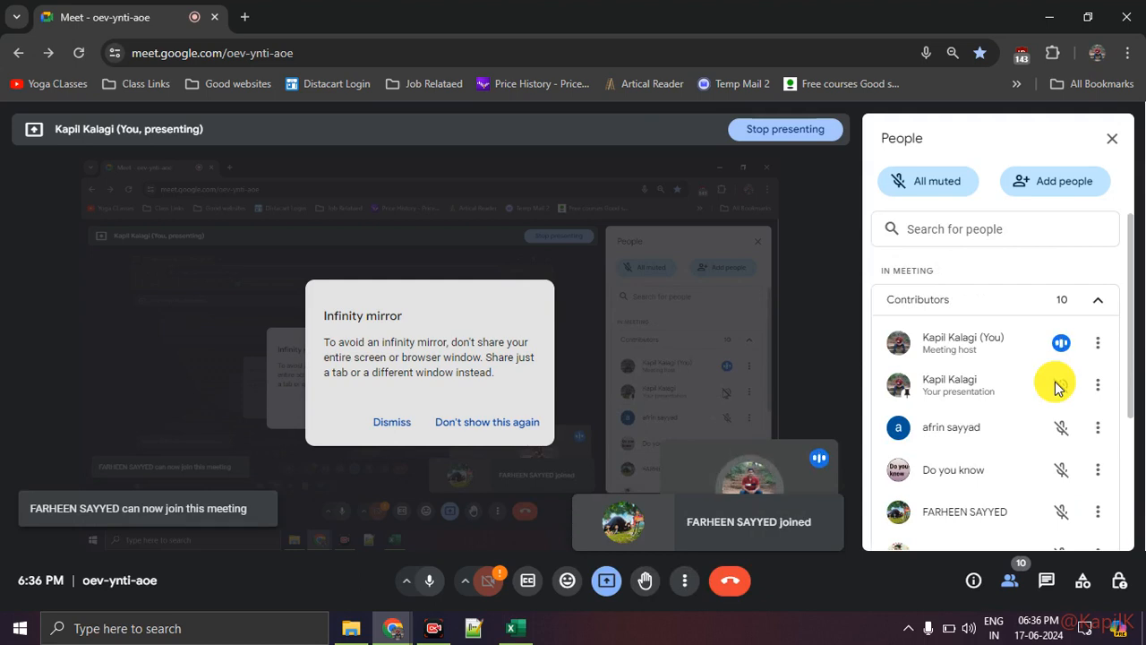
{"action": "scroll", "coordinate": [1055, 385], "scroll_direction": "down", "scroll_amount": 3}
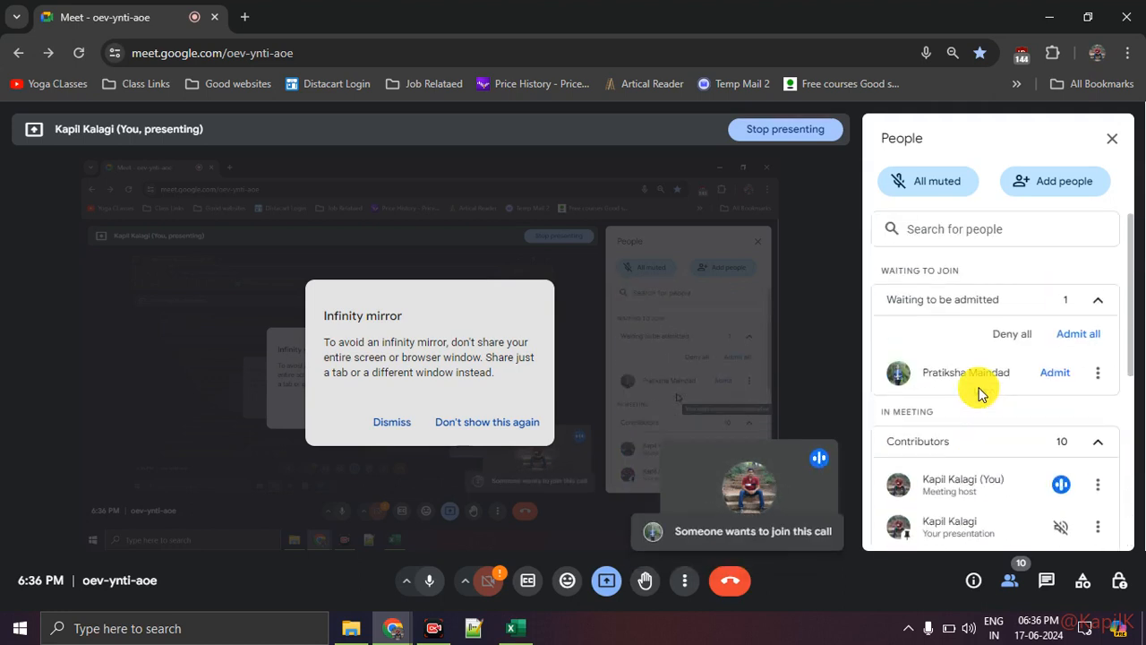
Admit the next two waiting participants one after the other and review the updated participant list
{"action": "left_click", "coordinate": [1058, 374]}
{"action": "scroll", "coordinate": [1026, 419], "scroll_direction": "down", "scroll_amount": 3}
{"action": "scroll", "coordinate": [1028, 424], "scroll_direction": "up", "scroll_amount": 2}
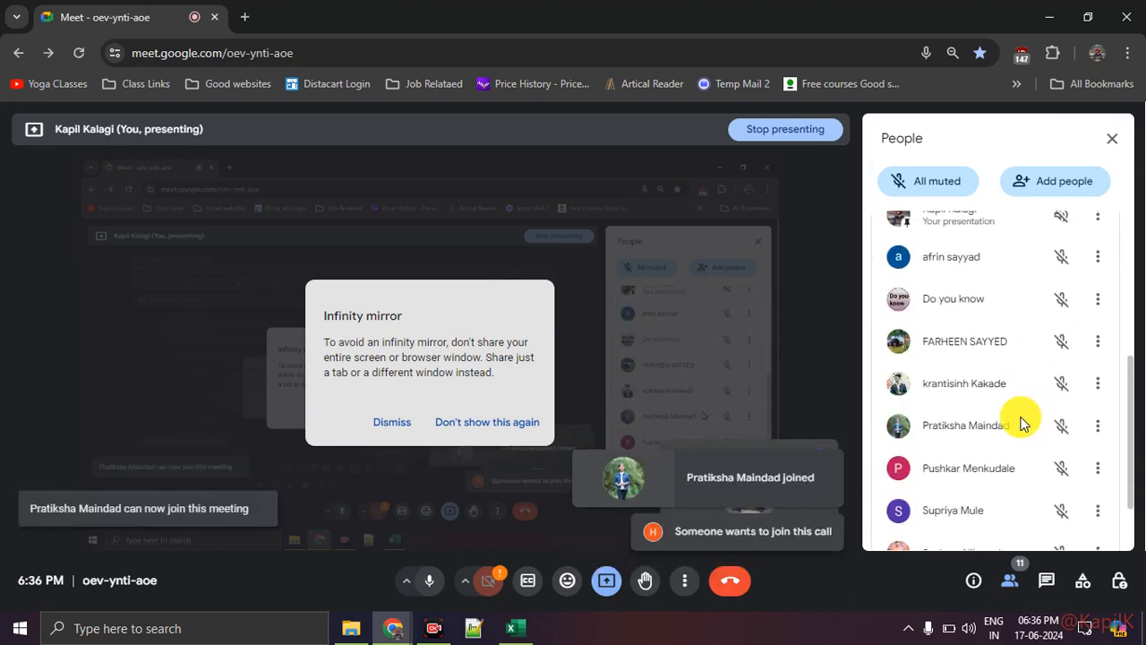
{"action": "left_click", "coordinate": [1056, 372]}
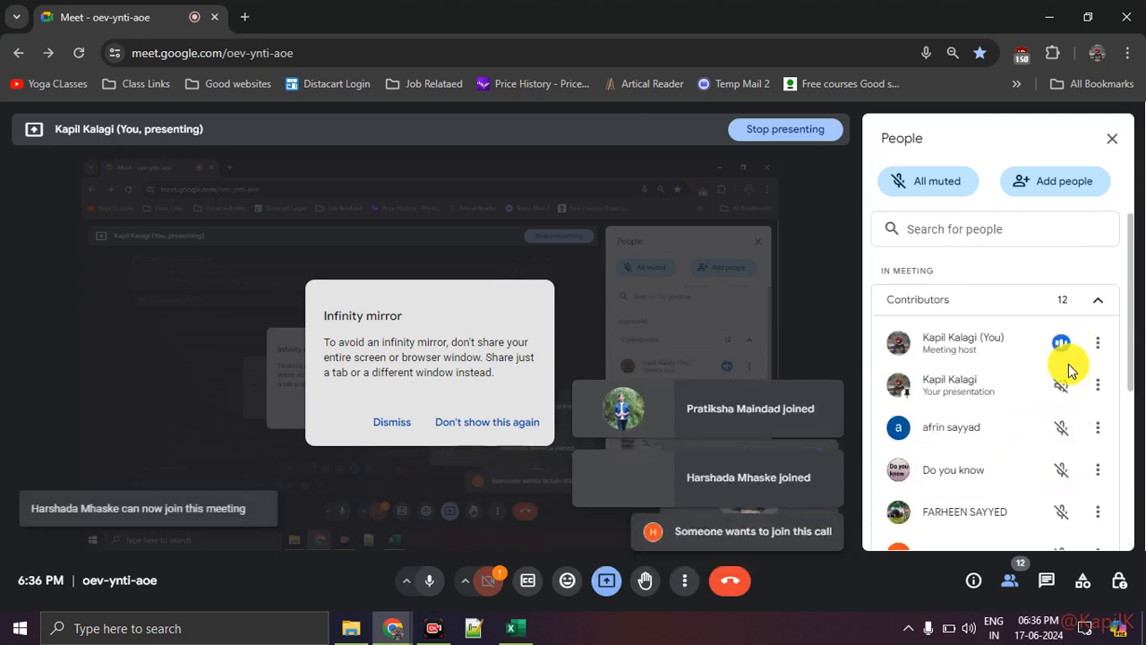
{"action": "scroll", "coordinate": [1034, 418], "scroll_direction": "down", "scroll_amount": 1}
{"action": "scroll", "coordinate": [1034, 417], "scroll_direction": "down", "scroll_amount": 3}
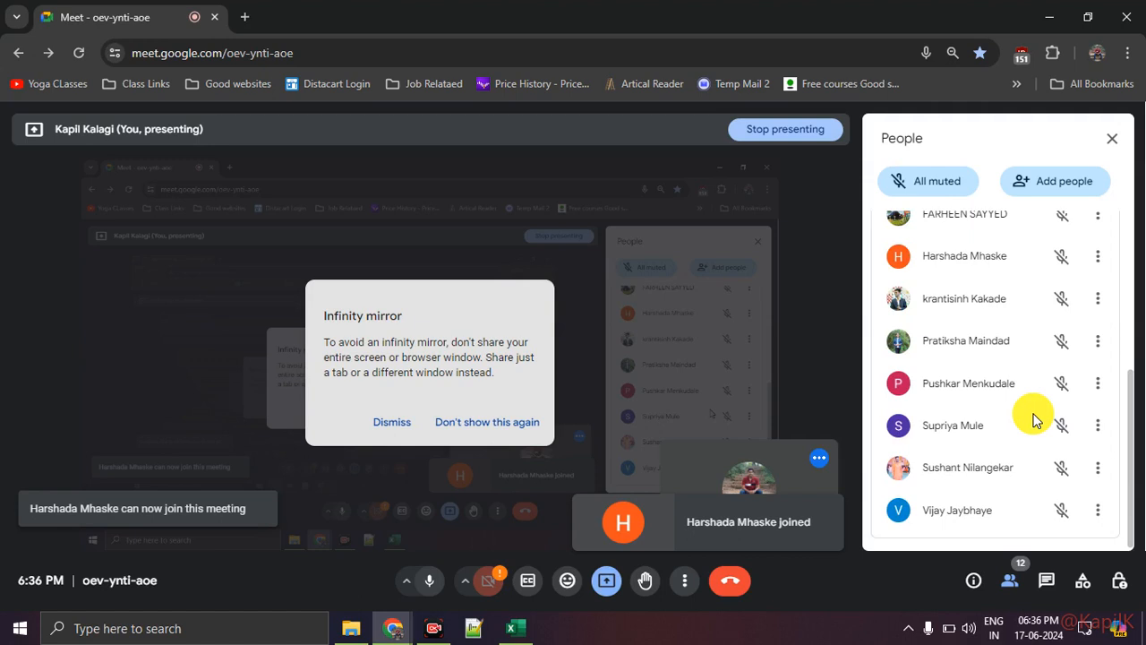
{"action": "scroll", "coordinate": [1035, 421], "scroll_direction": "up", "scroll_amount": 1}
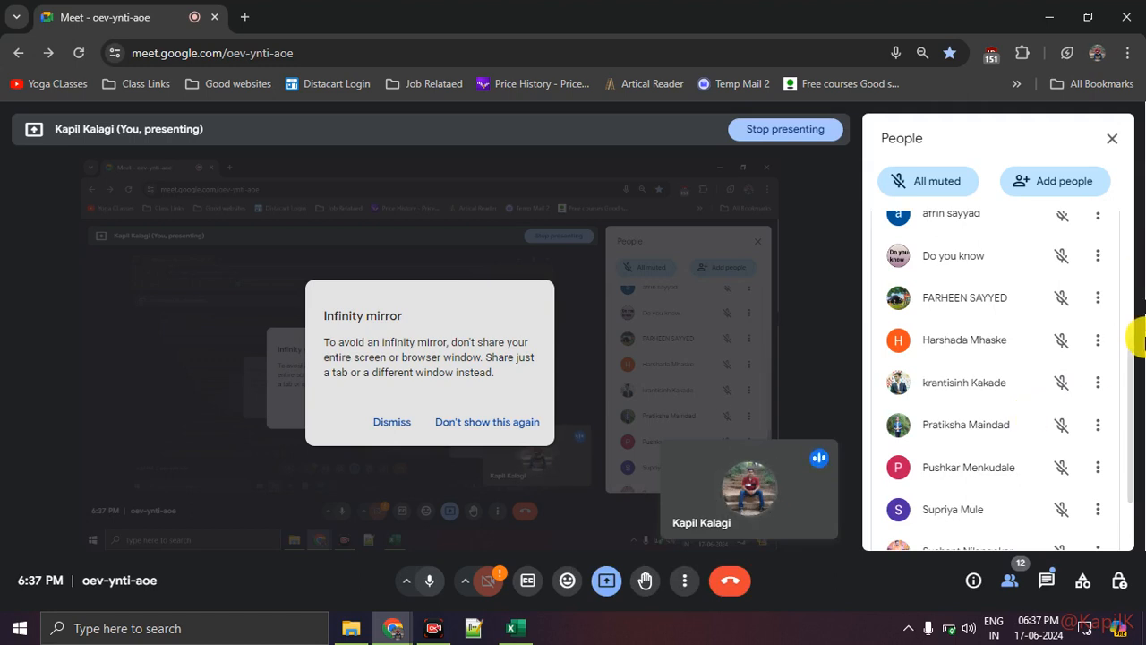
Read the in-call messages, close the chat and switch back to Excel
{"action": "left_click", "coordinate": [1044, 584]}
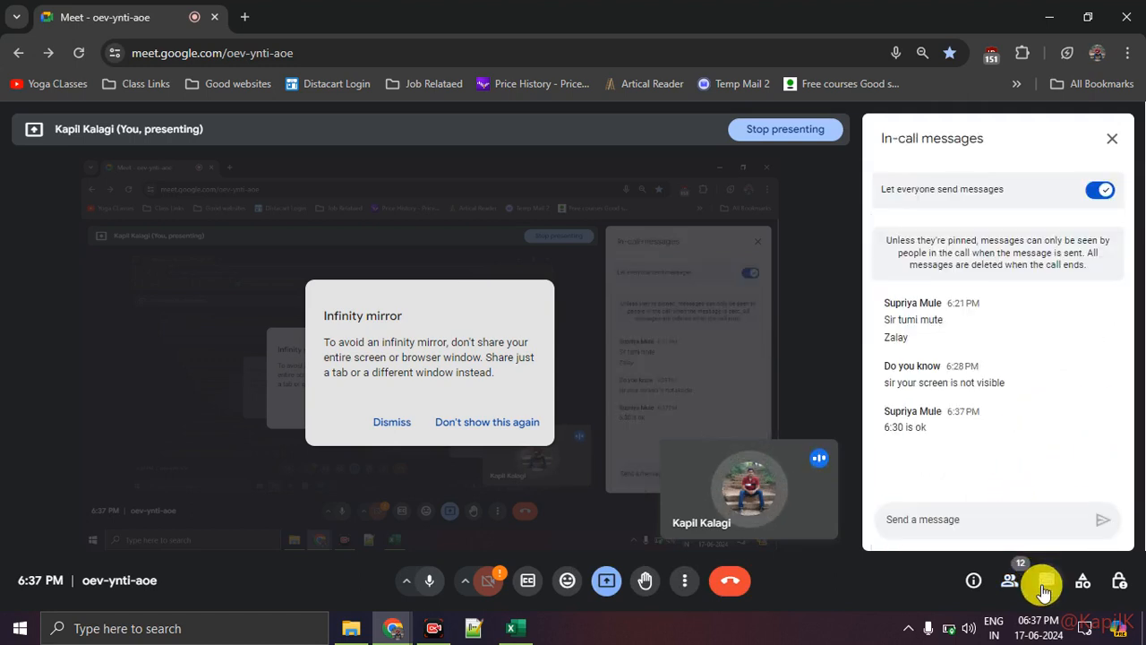
{"action": "left_click", "coordinate": [1044, 588]}
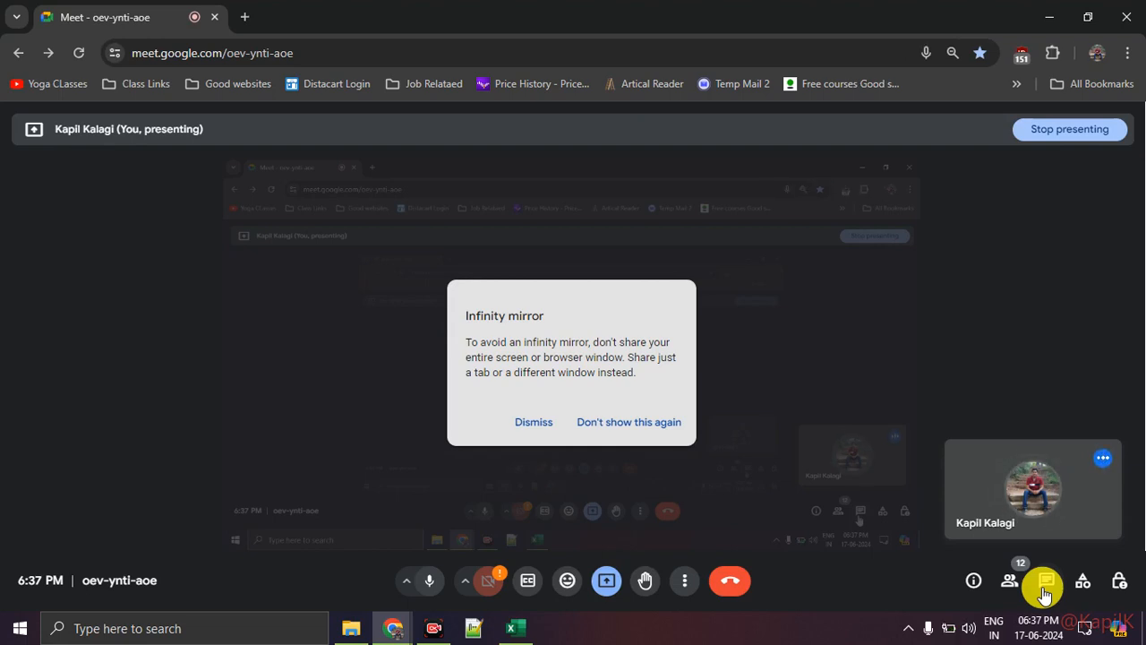
{"action": "key", "text": "alt+Tab"}
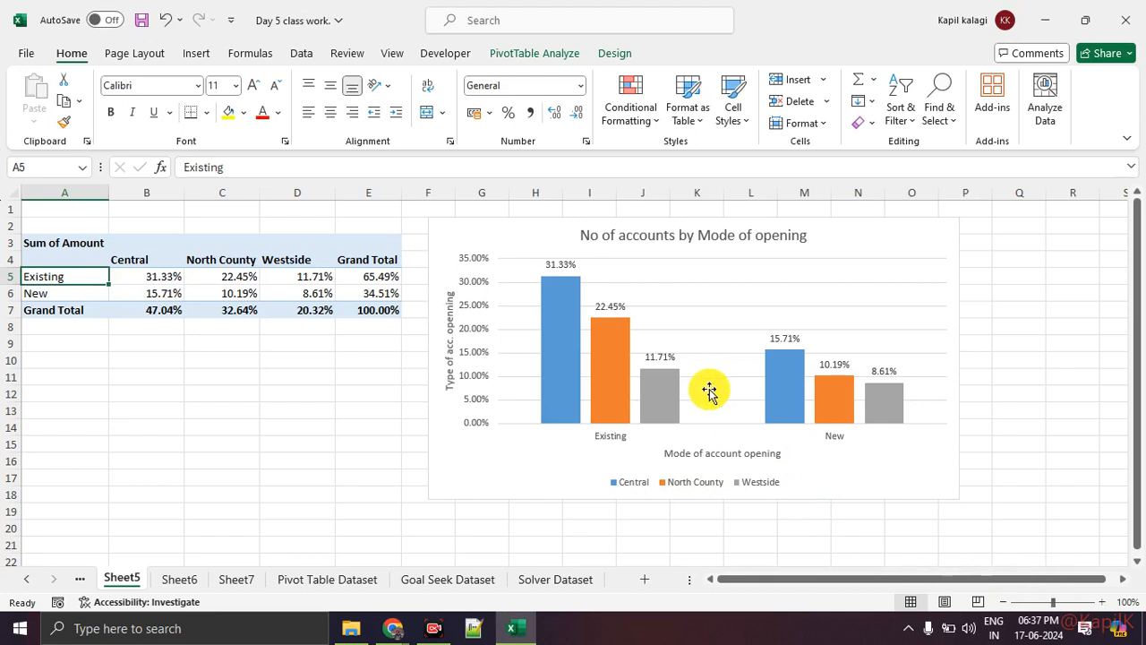
Check the system notifications and return to the worksheet
{"action": "left_click", "coordinate": [1085, 628]}
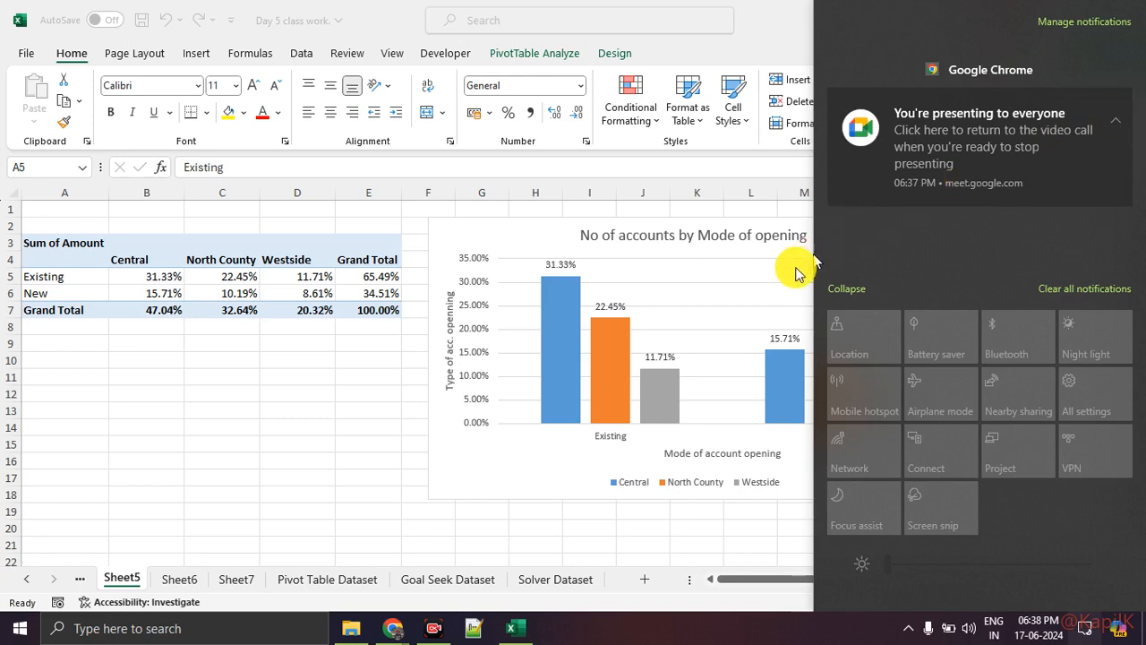
{"action": "left_click", "coordinate": [513, 526]}
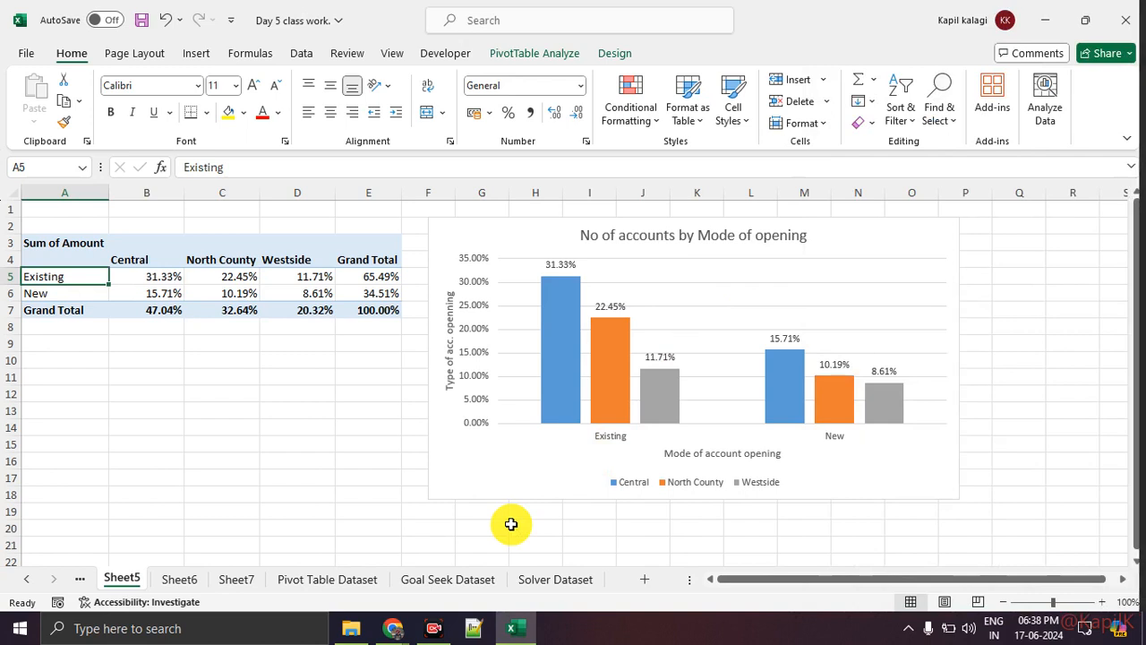
Switch to the Google Meet call and dismiss the system load message
{"action": "left_click", "coordinate": [442, 633]}
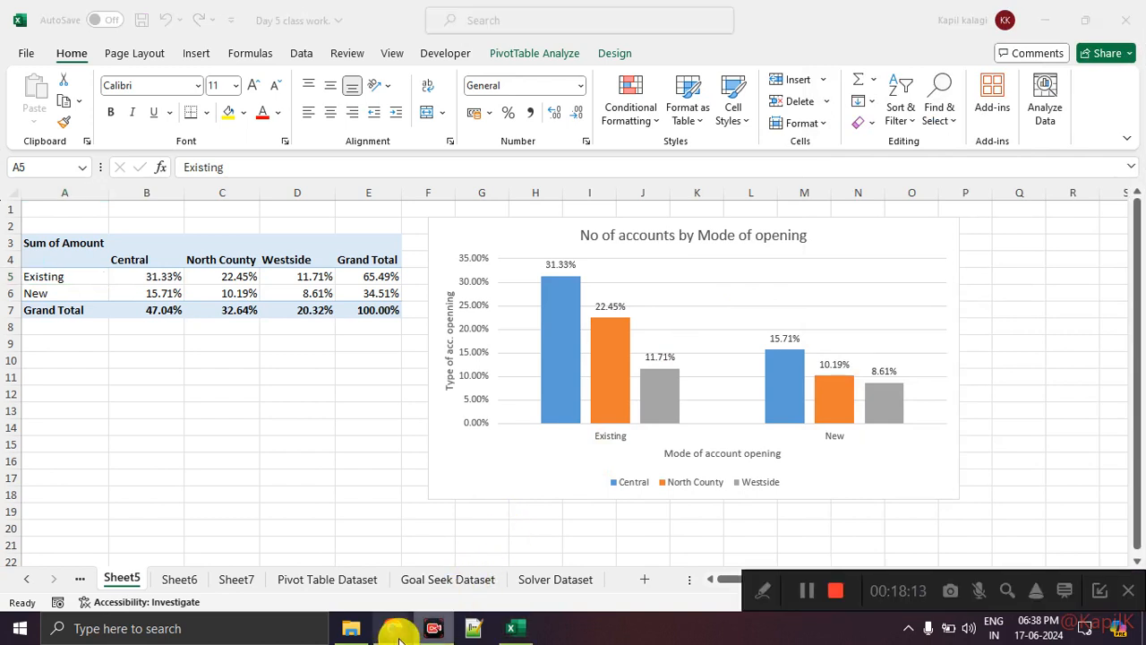
{"action": "mouse_move", "coordinate": [396, 627]}
{"action": "left_click", "coordinate": [371, 583]}
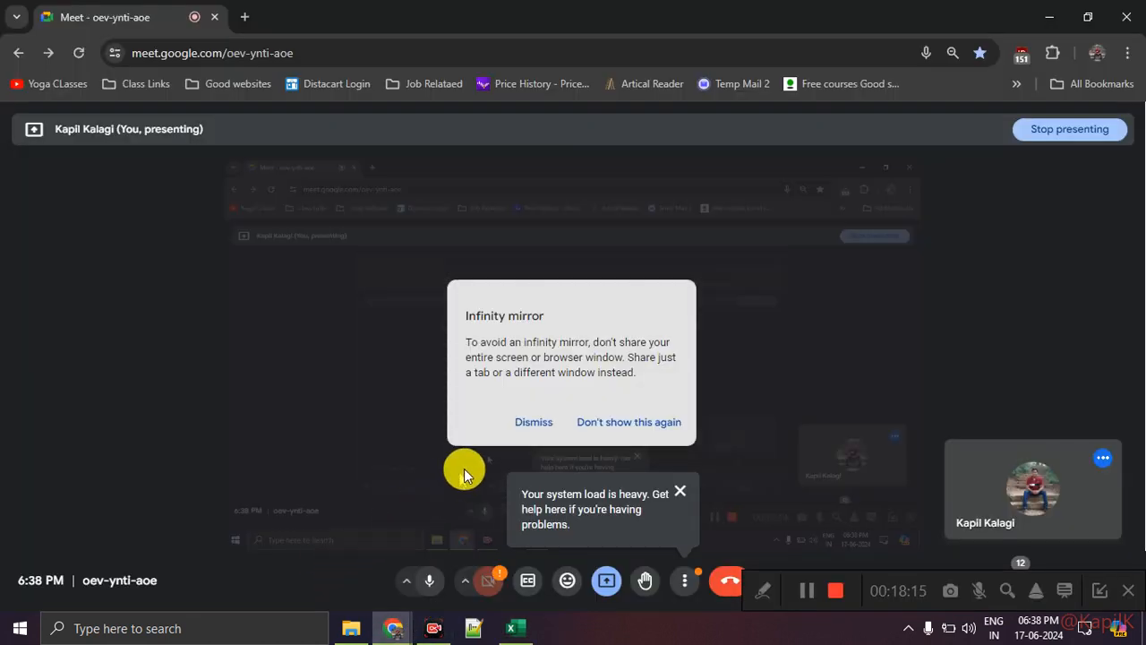
{"action": "left_click", "coordinate": [682, 492]}
{"action": "left_click", "coordinate": [1100, 591]}
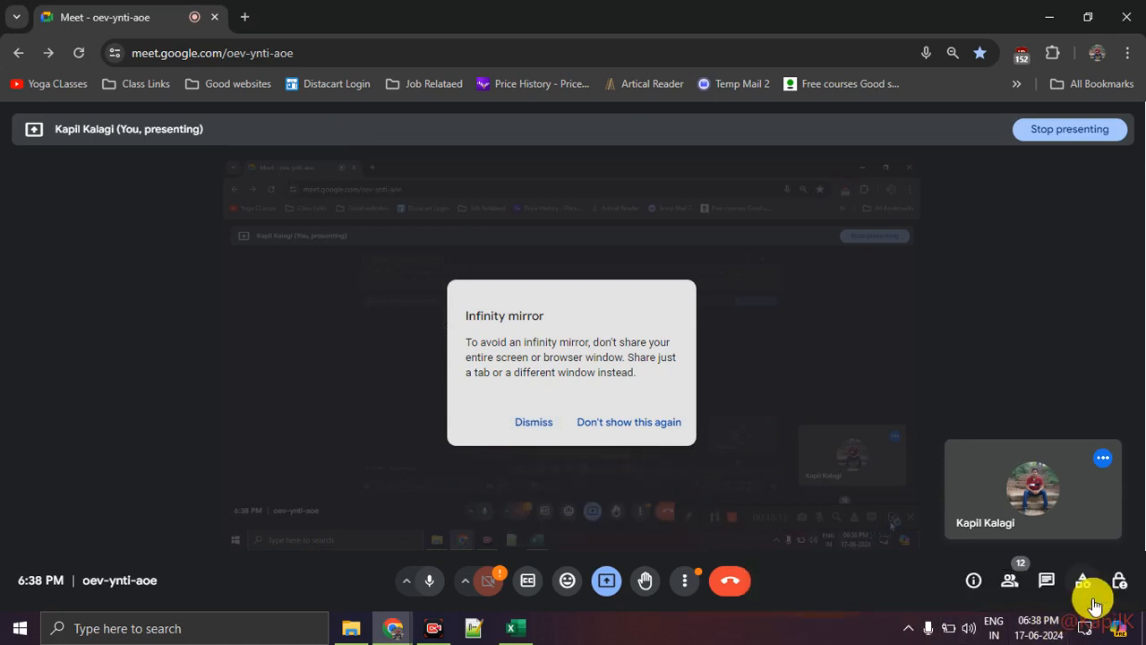
Switch back to Sheet5 in Excel and hide the recording toolbar
{"action": "left_click", "coordinate": [516, 628]}
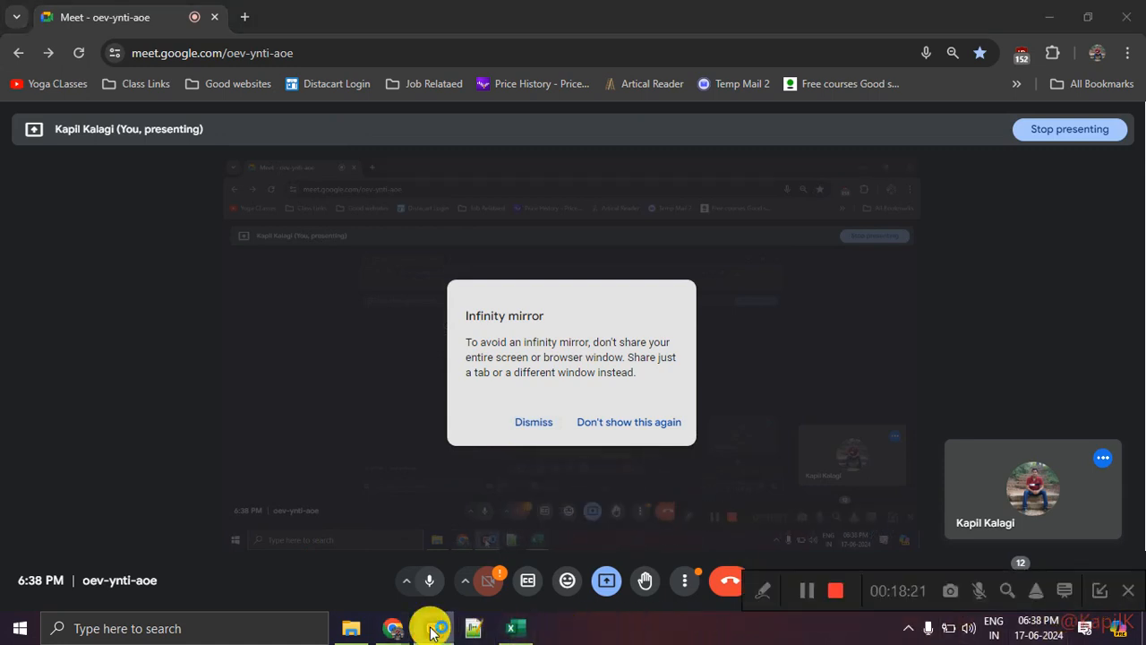
{"action": "mouse_move", "coordinate": [396, 636]}
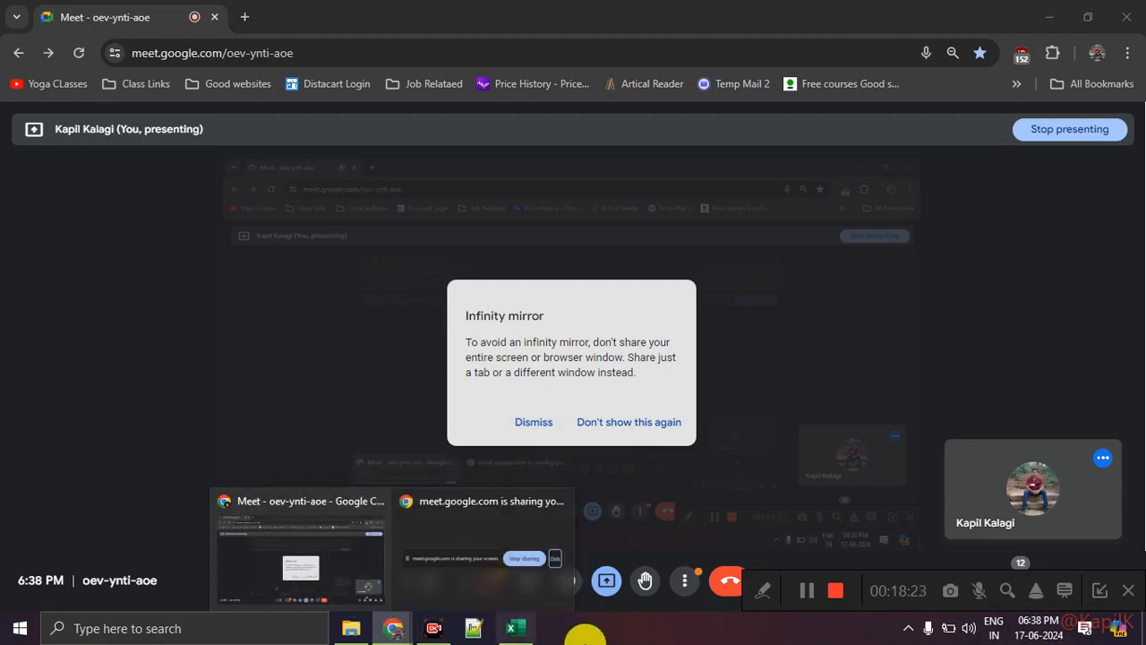
{"action": "left_click", "coordinate": [534, 636]}
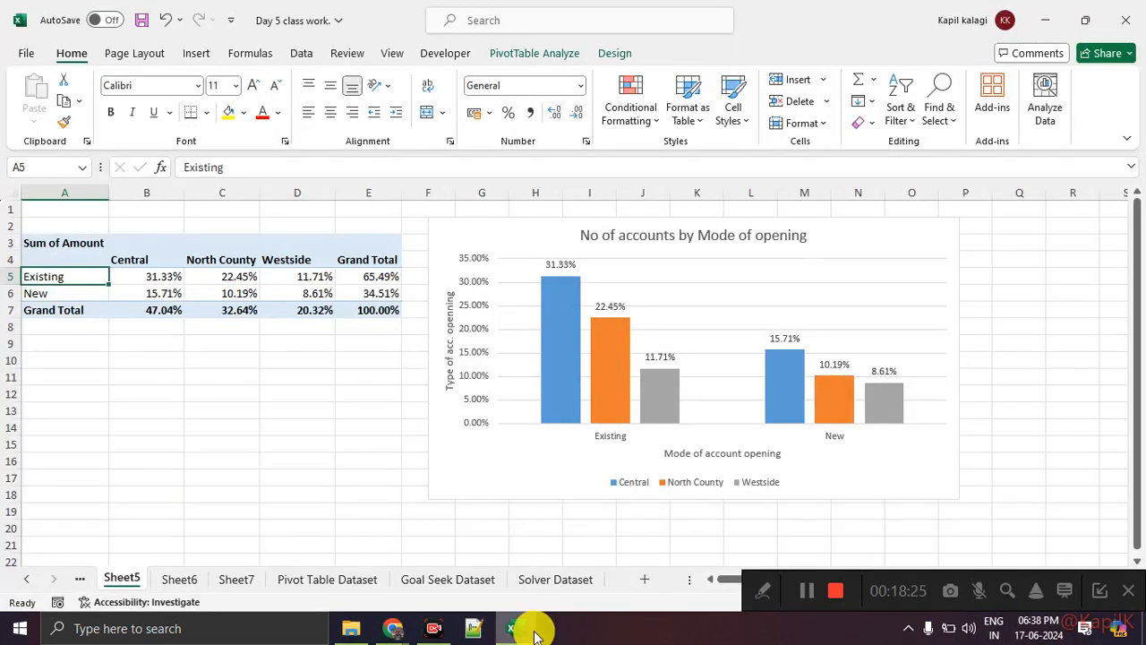
{"action": "left_click", "coordinate": [1097, 591]}
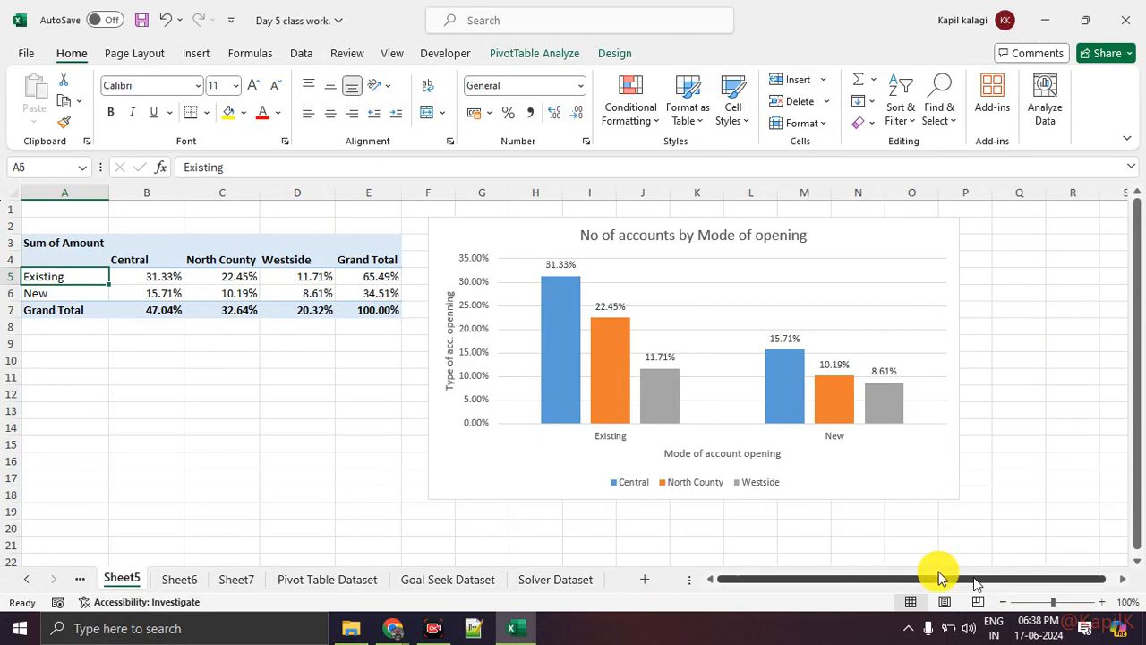
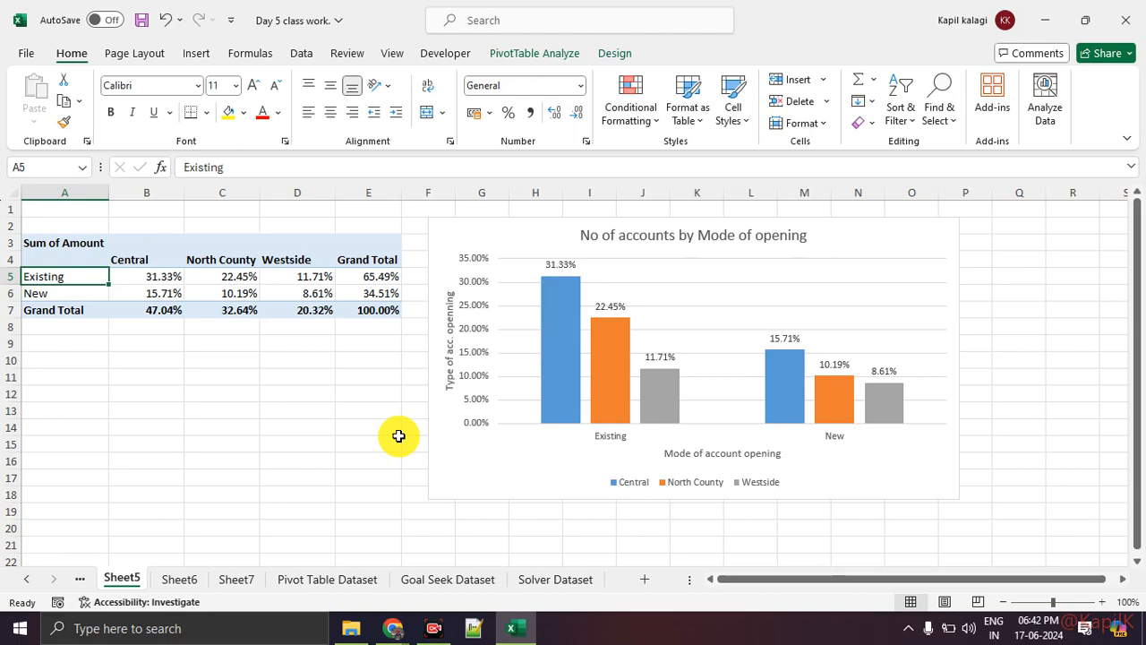
Switch to the Google Meet call, admit everyone waiting to join, and look through the participant list
{"action": "key", "text": "alt+Tab"}
{"action": "key", "text": "alt+Tab"}
{"action": "key", "text": "alt+Tab"}
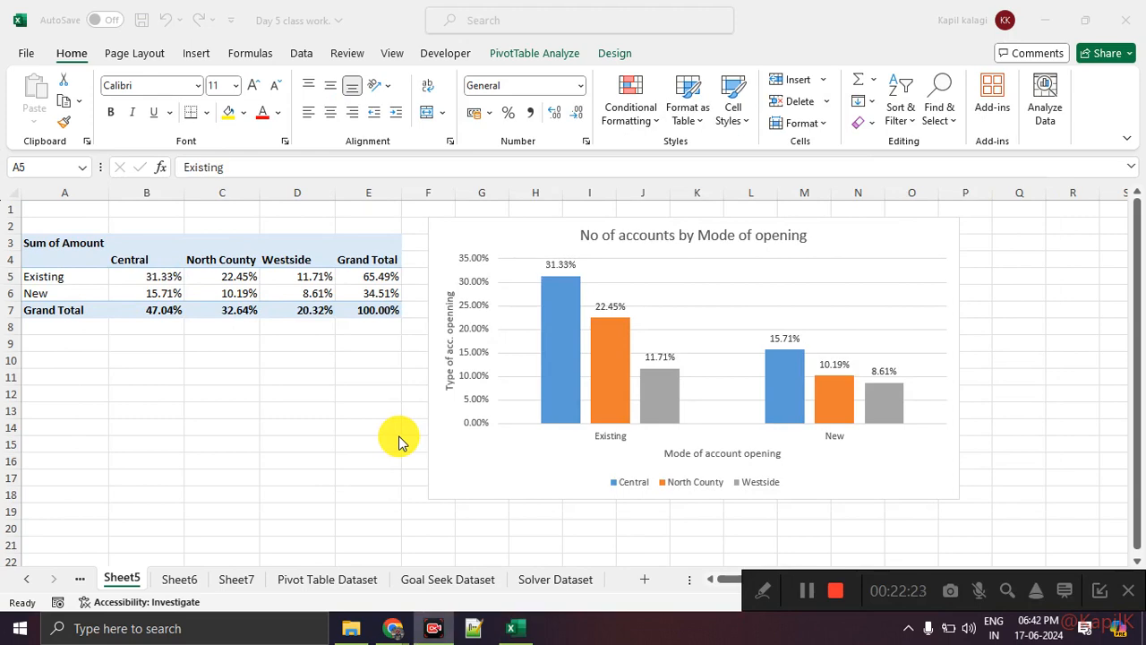
{"action": "key", "text": "alt+Tab"}
{"action": "key", "text": "Tab"}
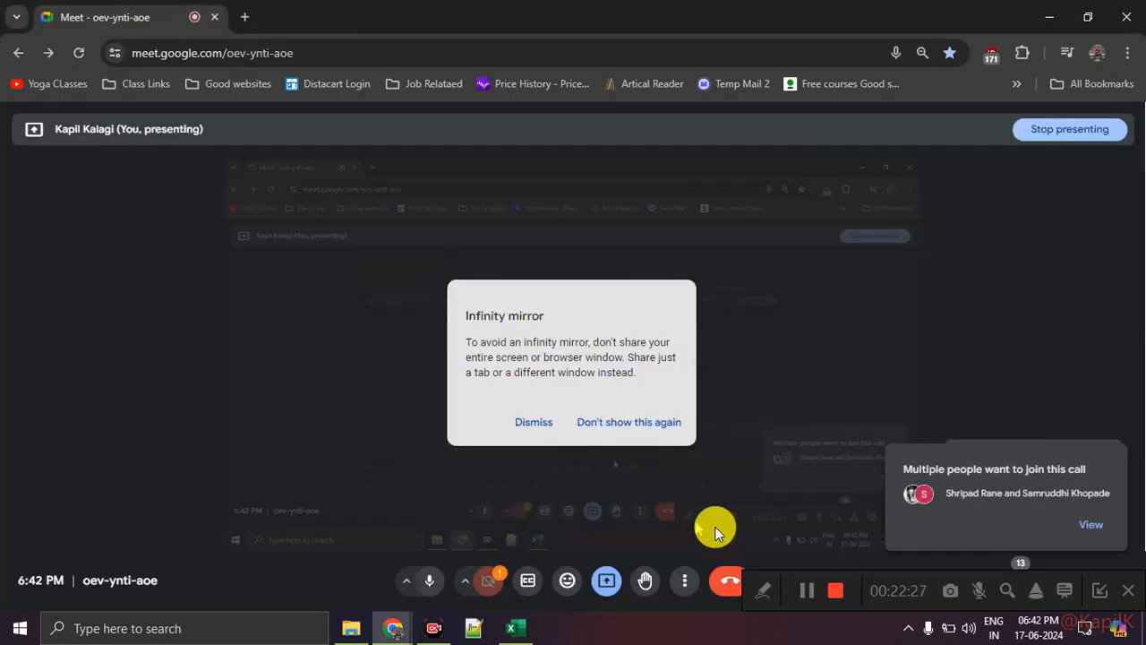
{"action": "left_click", "coordinate": [1093, 530]}
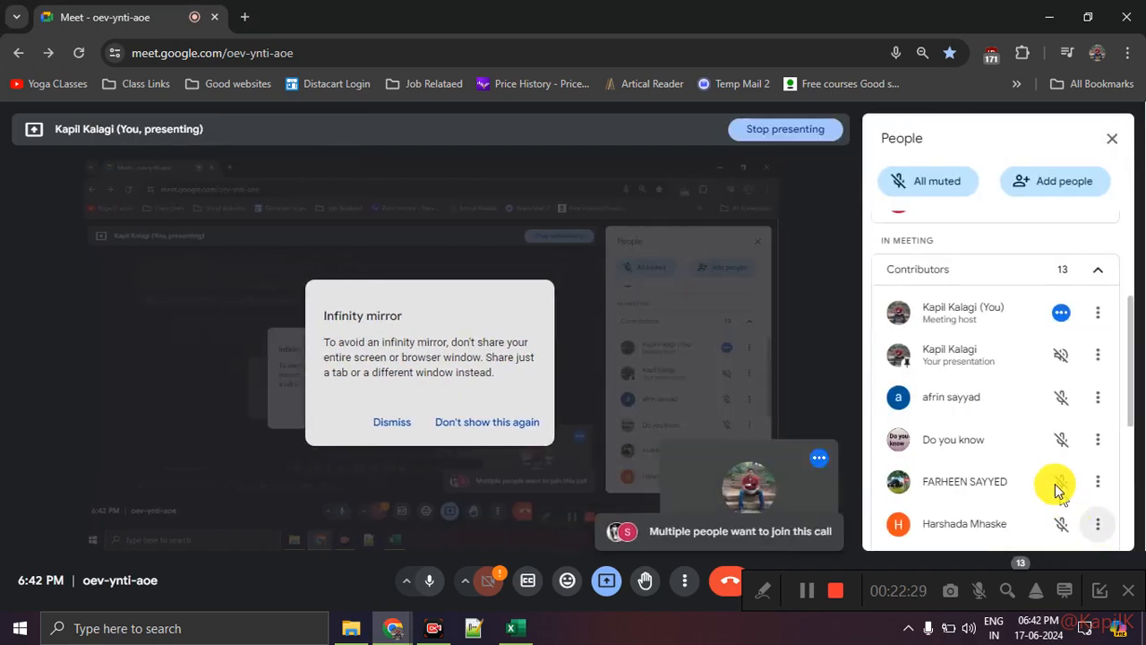
{"action": "left_click", "coordinate": [1079, 346]}
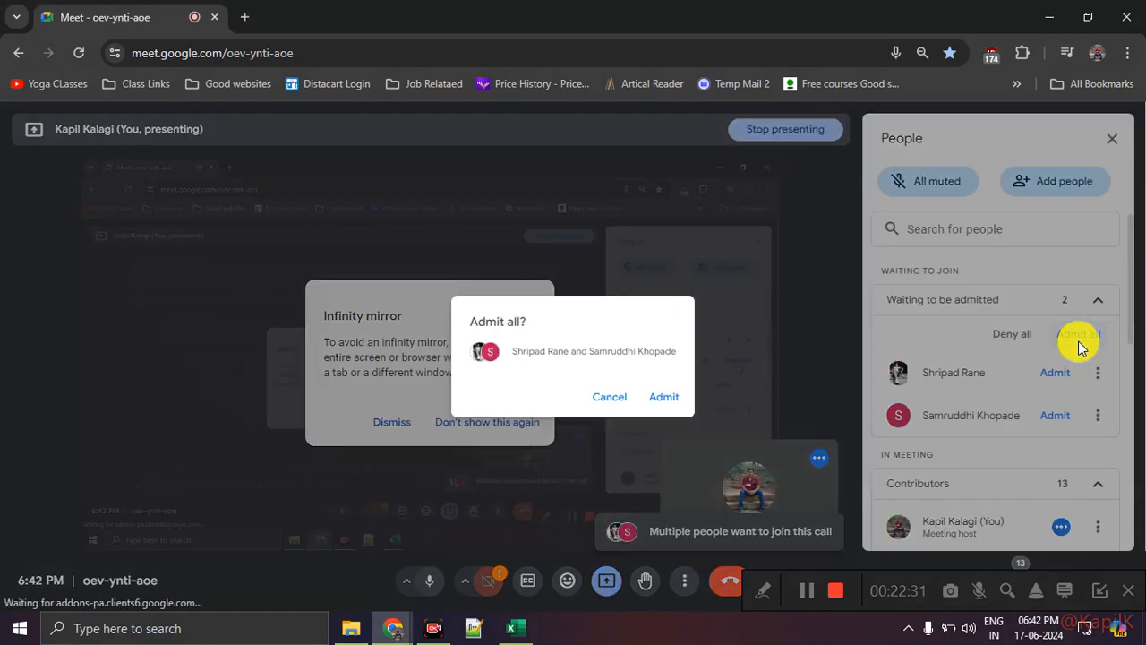
{"action": "left_click", "coordinate": [676, 403]}
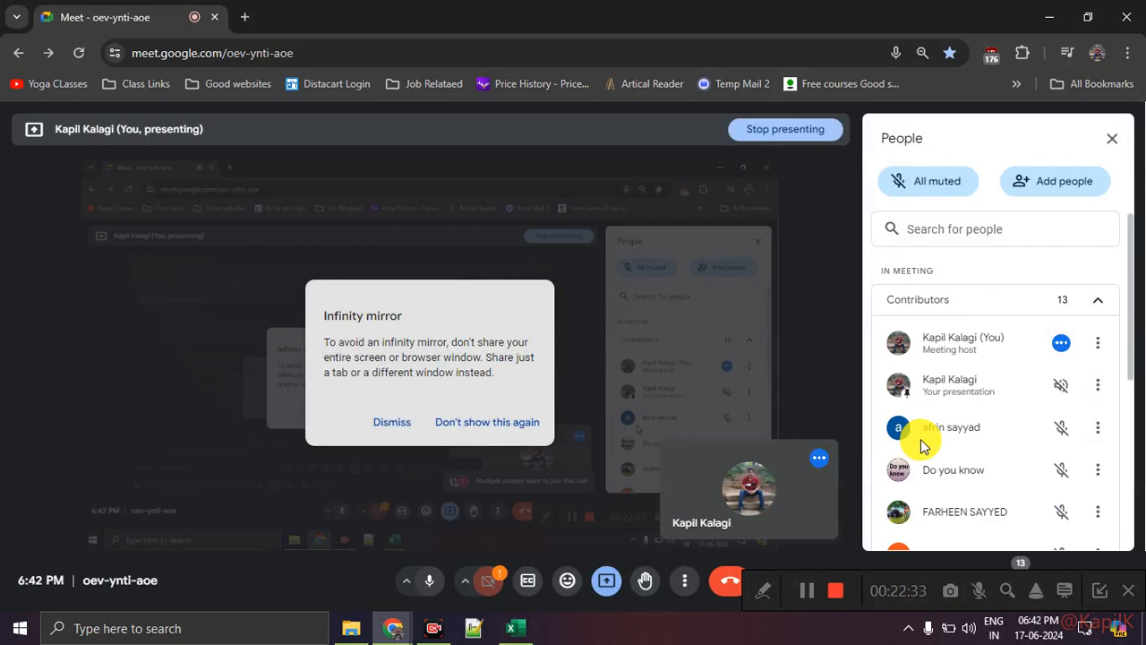
{"action": "scroll", "coordinate": [993, 430], "scroll_direction": "down", "scroll_amount": 5}
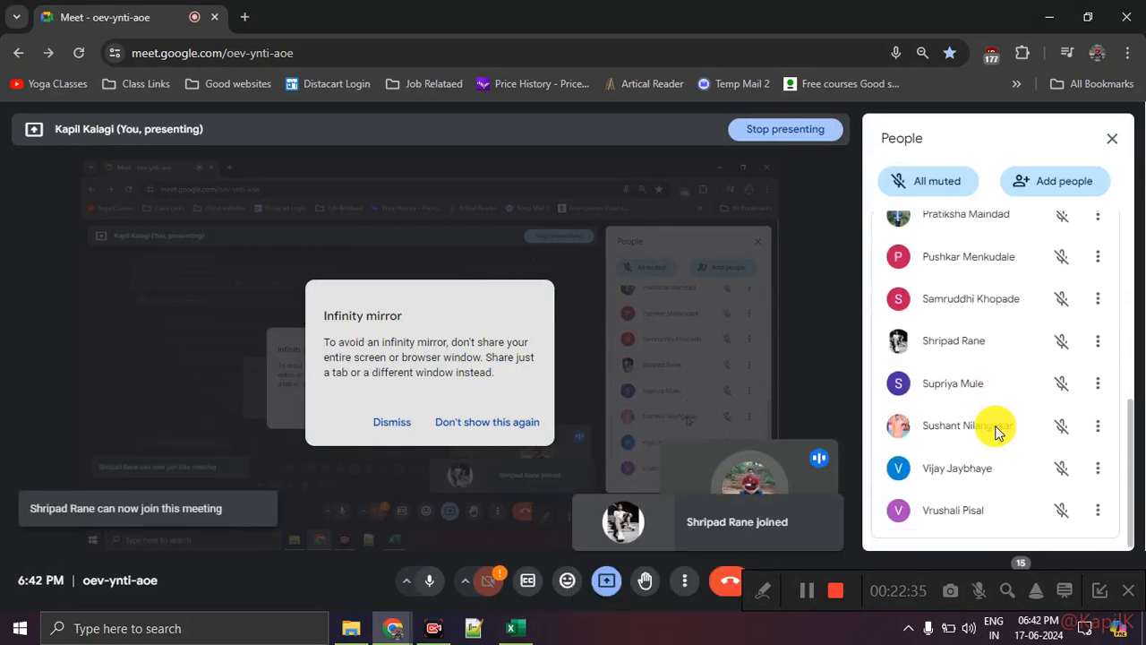
{"action": "scroll", "coordinate": [992, 430], "scroll_direction": "up", "scroll_amount": 5}
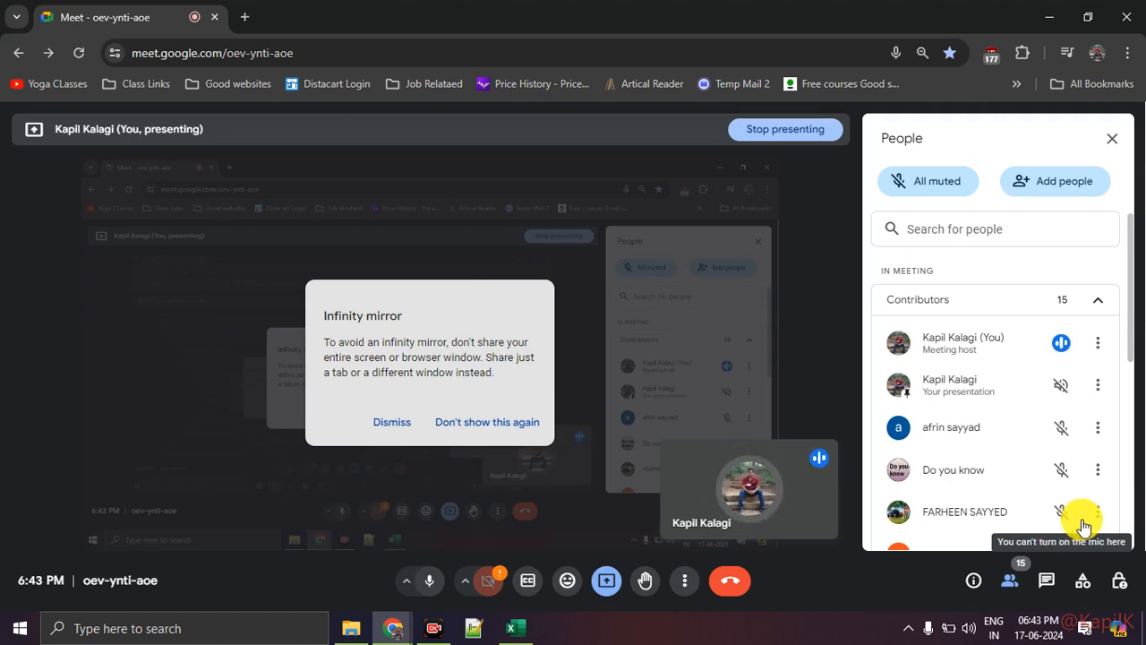
Check the system notifications, then switch to Excel and open the Goal Seek Dataset sheet at Example 1
{"action": "left_click", "coordinate": [1086, 627]}
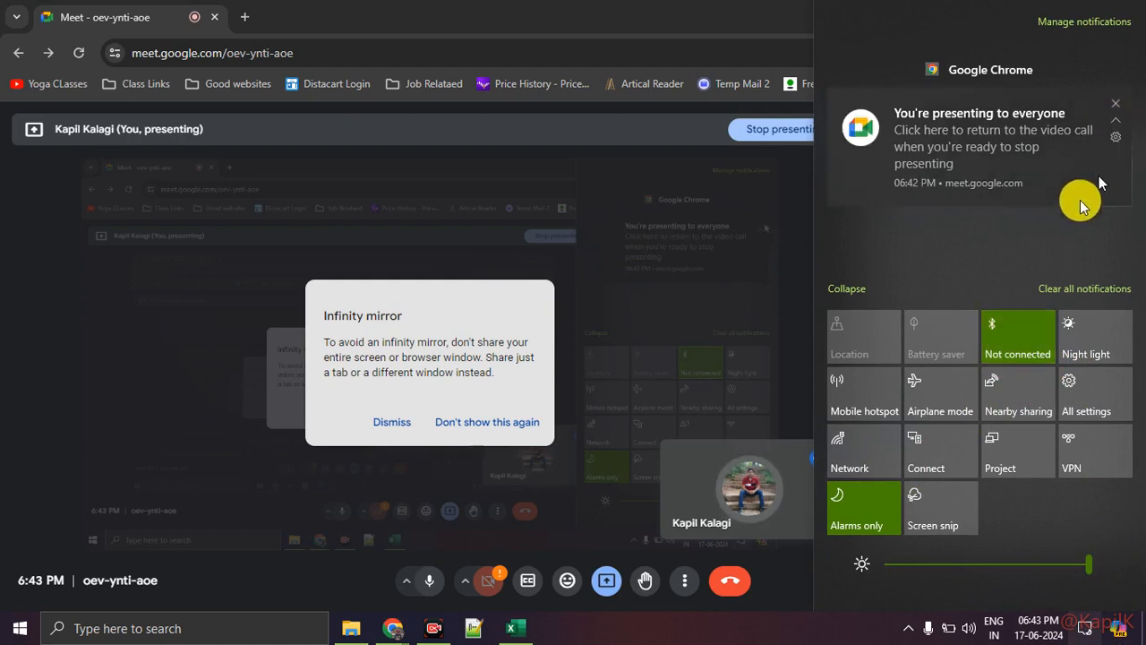
{"action": "left_click", "coordinate": [822, 636]}
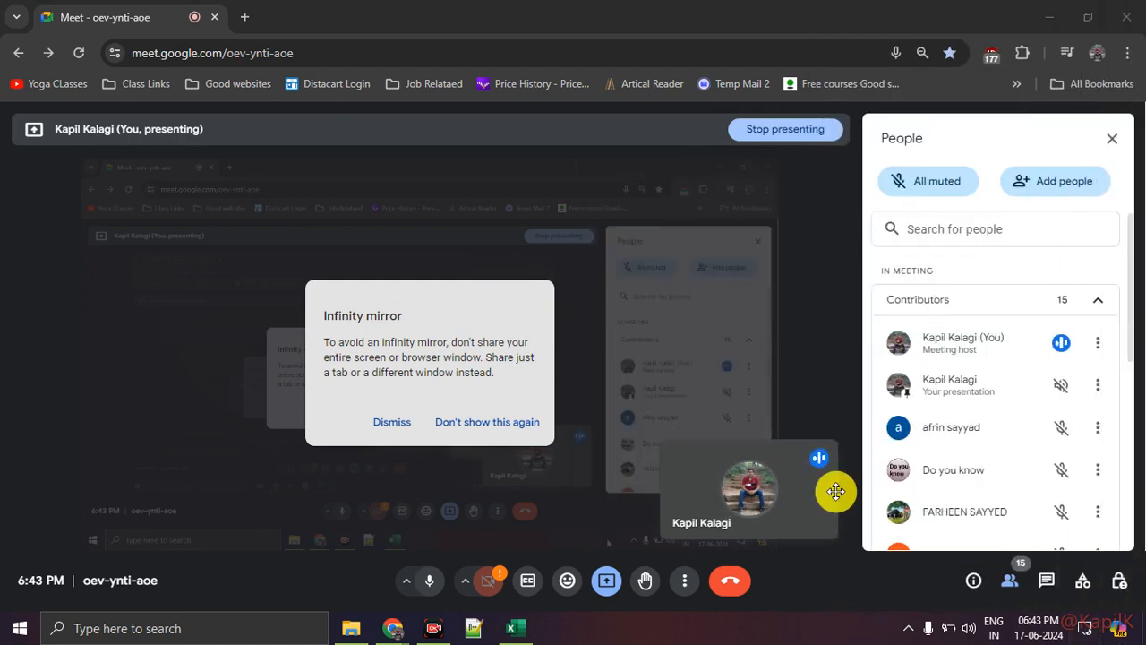
{"action": "mouse_move", "coordinate": [835, 491]}
{"action": "left_click", "coordinate": [513, 627]}
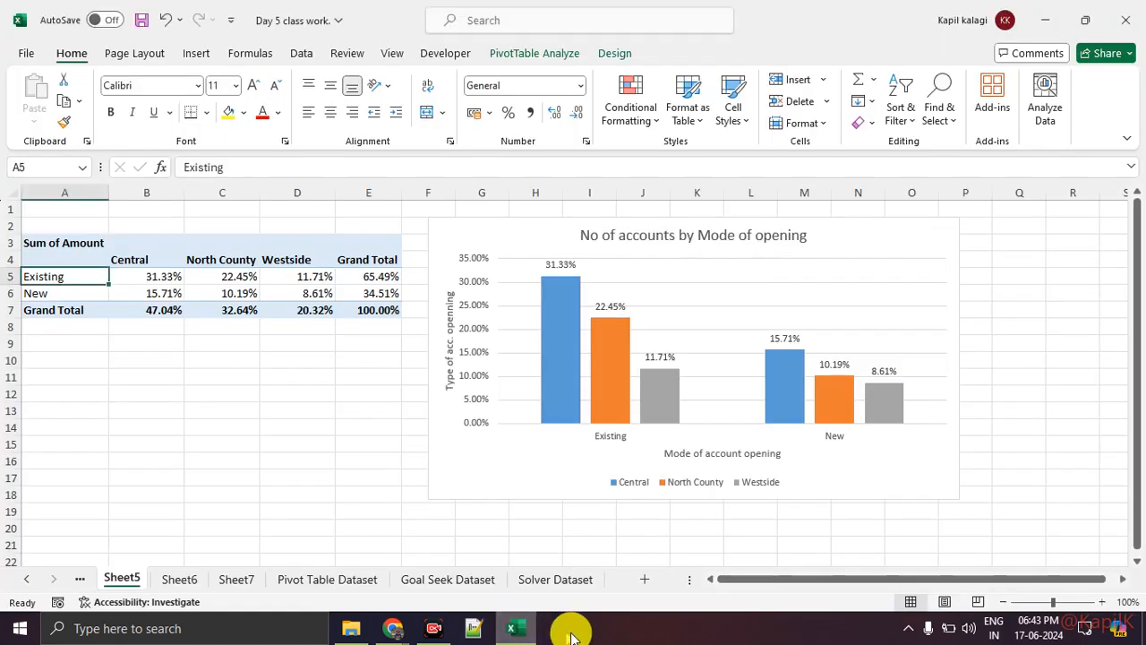
{"action": "left_click", "coordinate": [484, 582]}
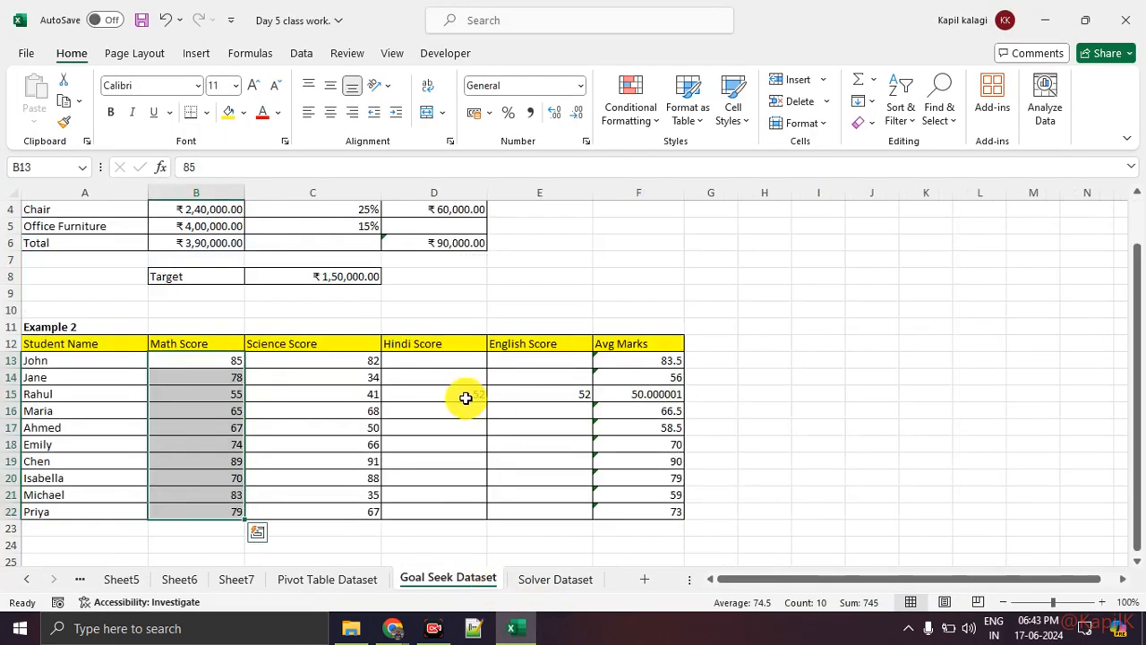
{"action": "scroll", "coordinate": [464, 398], "scroll_direction": "up", "scroll_amount": 1}
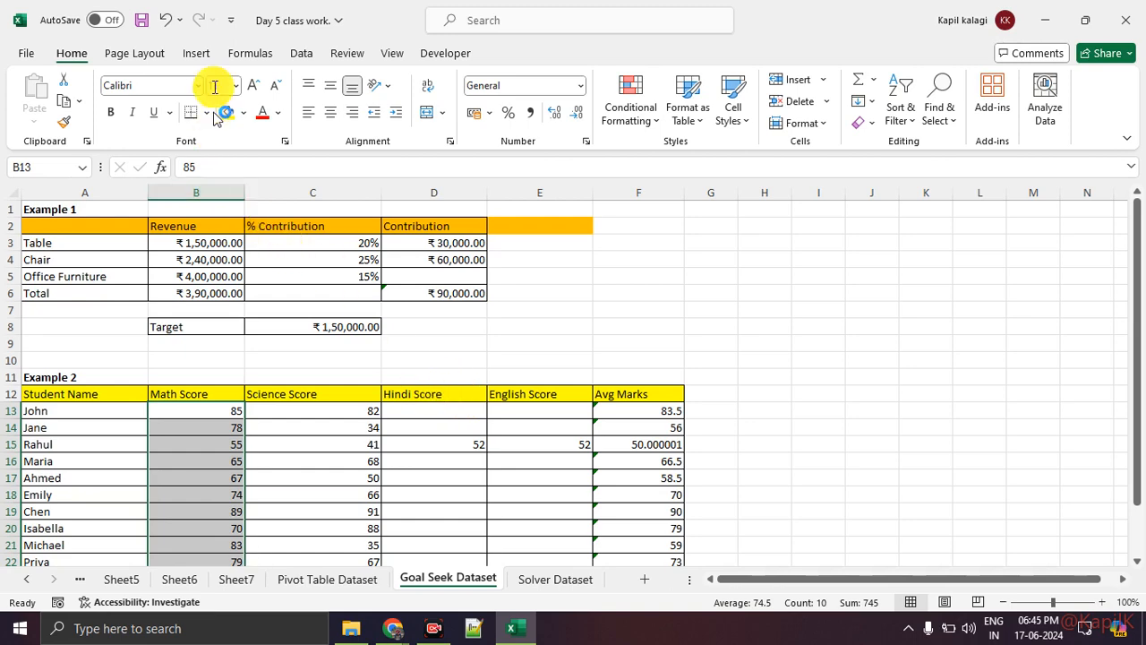
Show the What-If Analysis options and mark Scenario Manager, Goal Seek and Data Table with red annotations over the magnified screen
{"action": "left_click", "coordinate": [195, 59]}
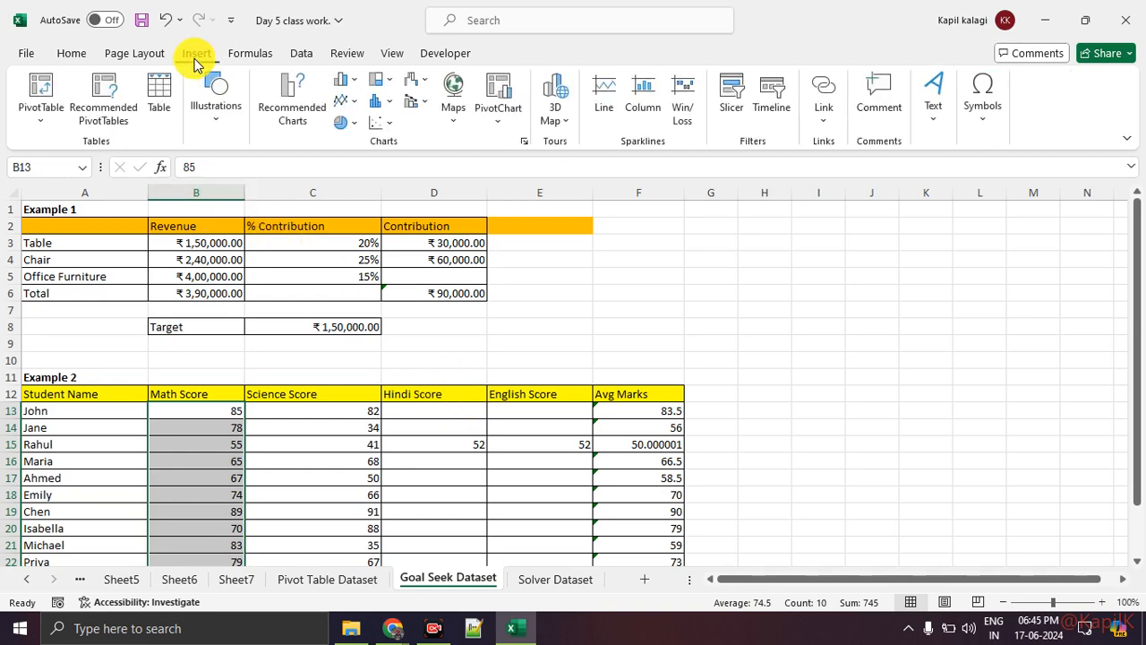
{"action": "left_click", "coordinate": [264, 56]}
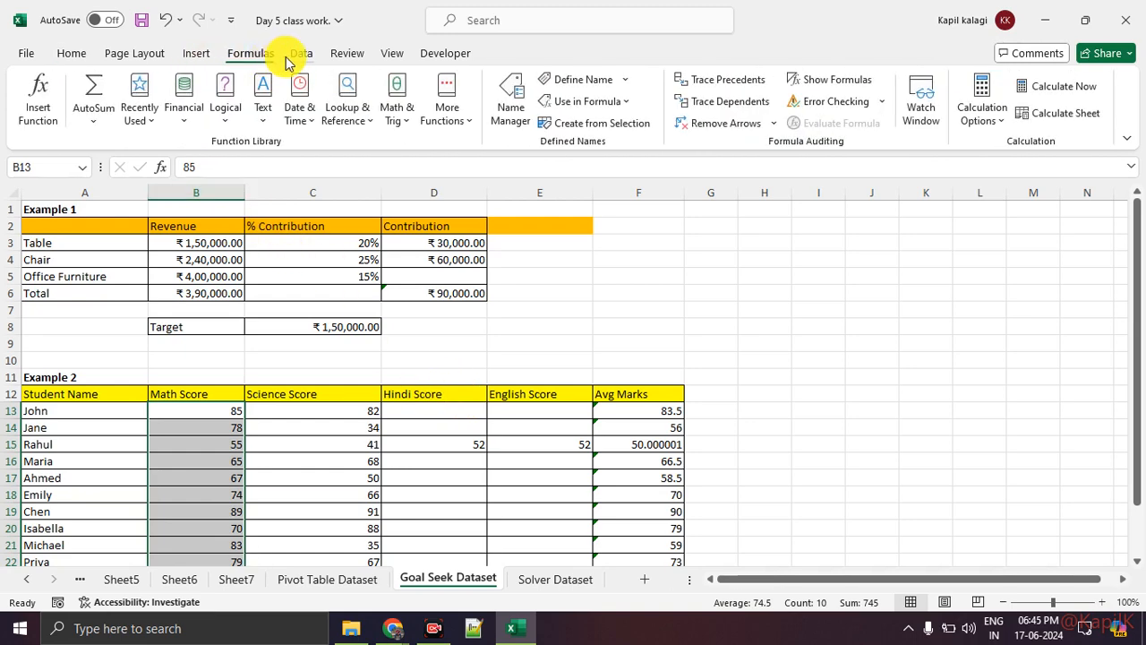
{"action": "left_click", "coordinate": [294, 57]}
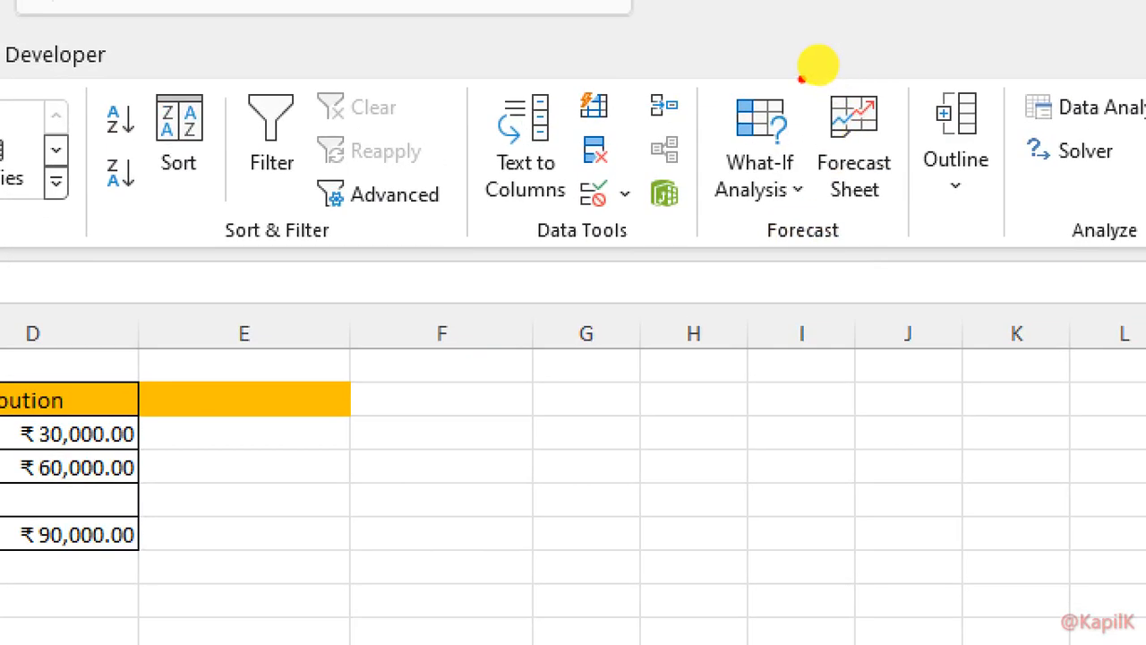
{"action": "mouse_move", "coordinate": [817, 64]}
{"action": "left_mouse_down"}
{"action": "mouse_move", "coordinate": [851, 134]}
{"action": "mouse_move", "coordinate": [785, 65]}
{"action": "left_mouse_up"}
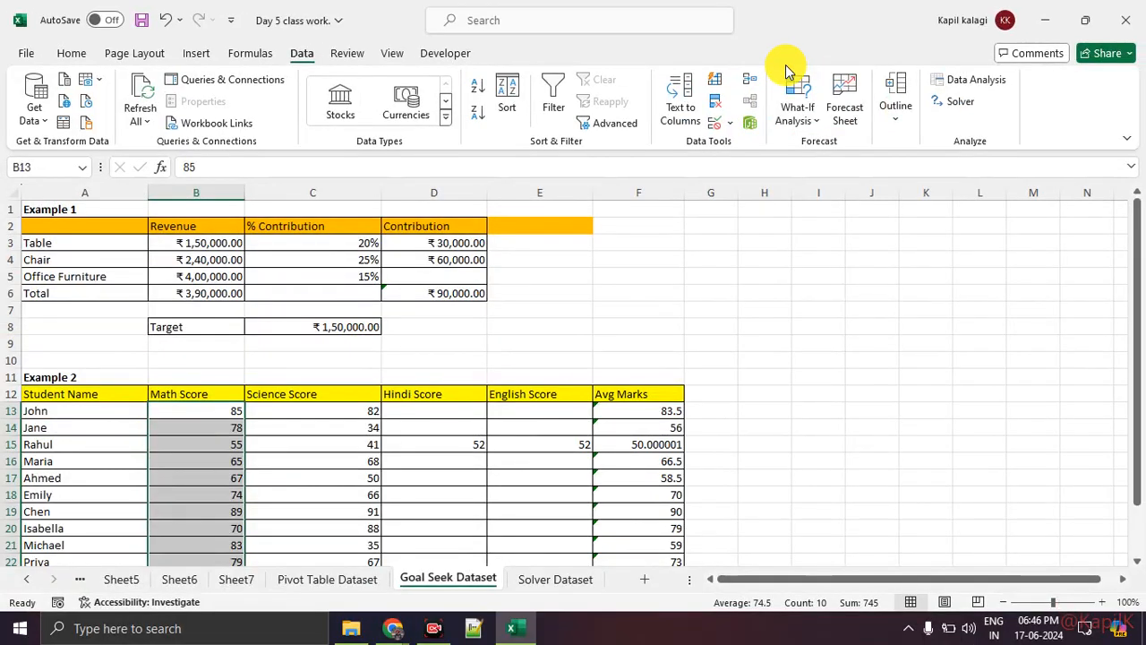
{"action": "left_click", "coordinate": [793, 95]}
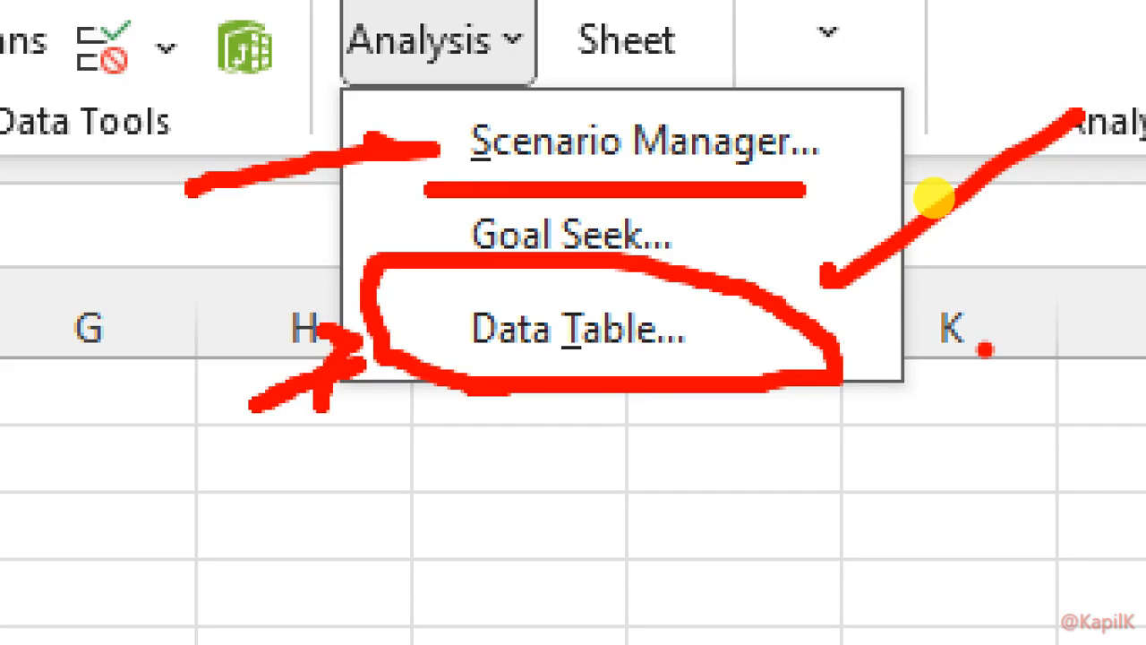
{"action": "key", "text": "Escape"}
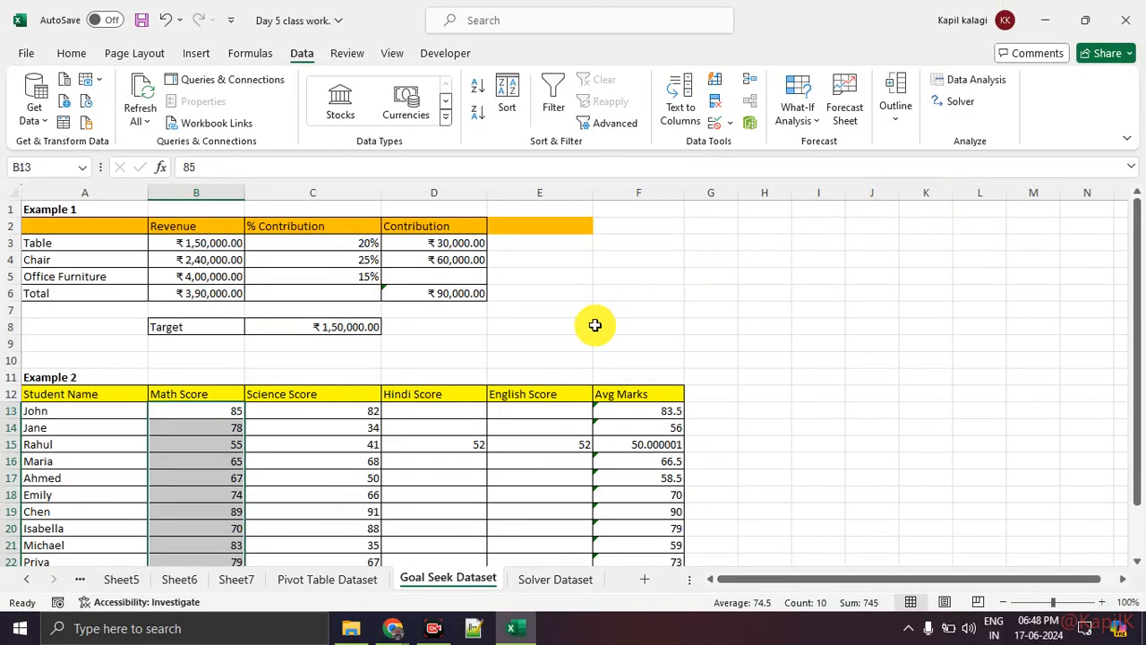
{"action": "key", "text": "BackSpace"}
{"action": "left_click", "coordinate": [555, 329]}
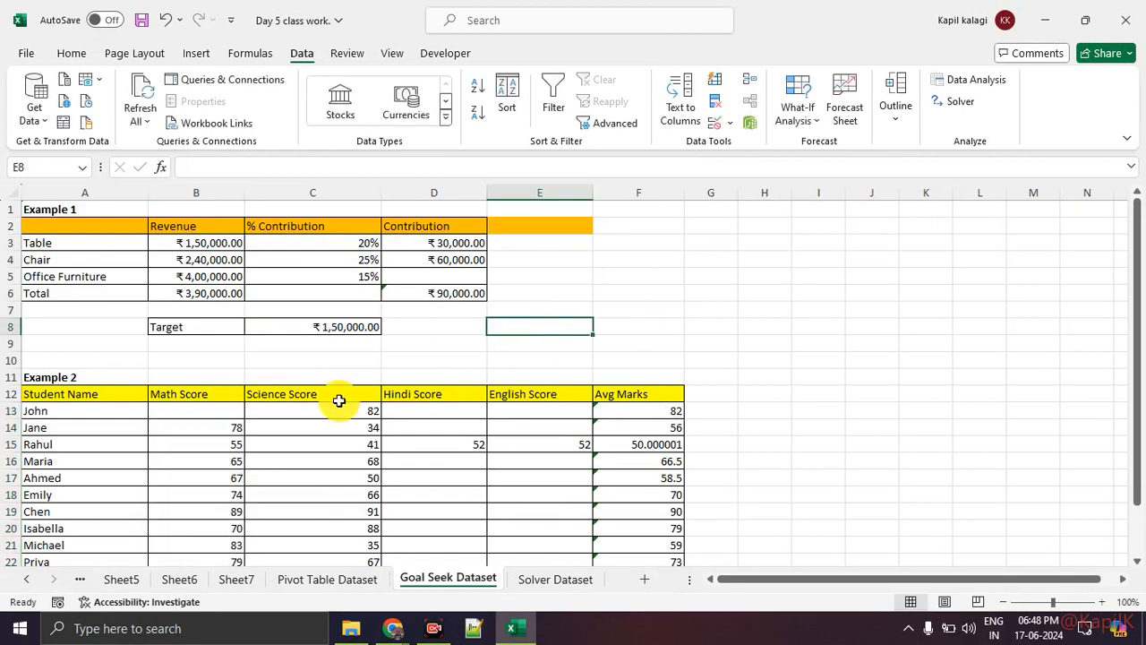
{"action": "key", "text": "ctrl+z"}
Show the What-If Analysis options again from an empty cell and close the list
{"action": "left_click", "coordinate": [562, 339]}
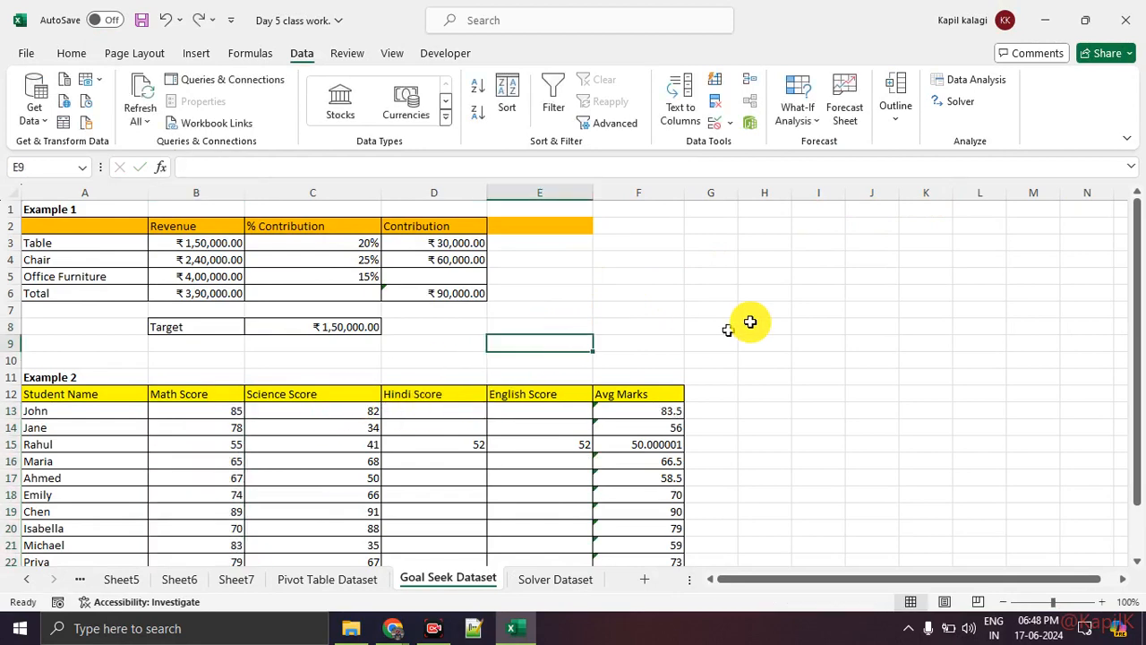
{"action": "left_click", "coordinate": [802, 118]}
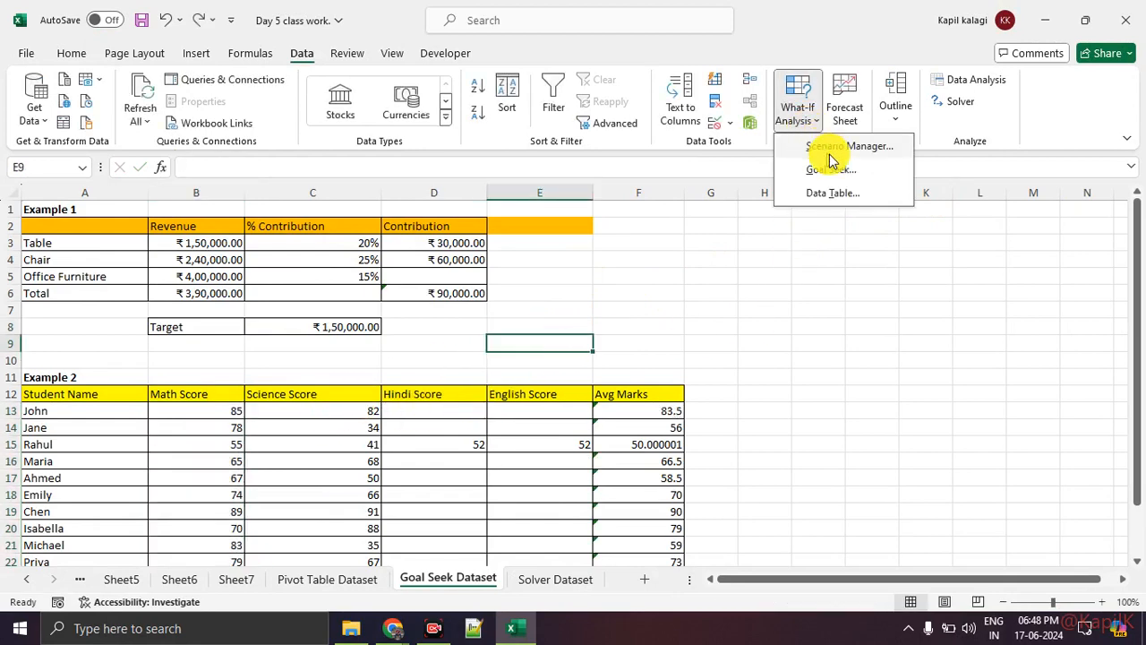
{"action": "left_click", "coordinate": [641, 291]}
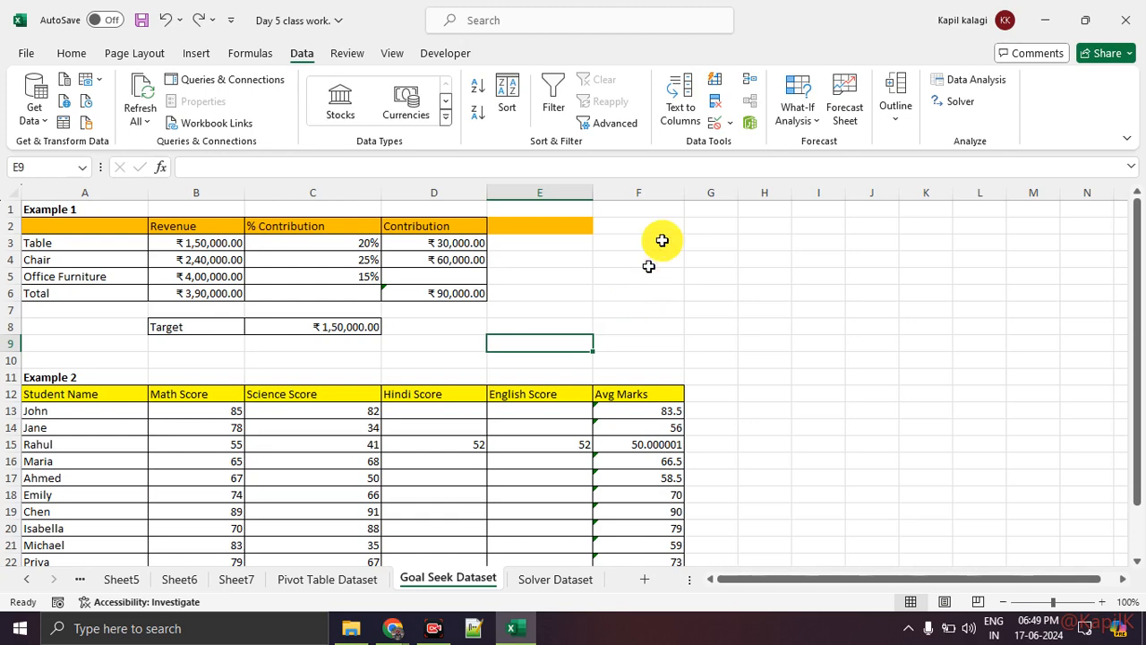
Enter the header "Products" in cell A2 of the Example 1 table
{"action": "left_click", "coordinate": [114, 232]}
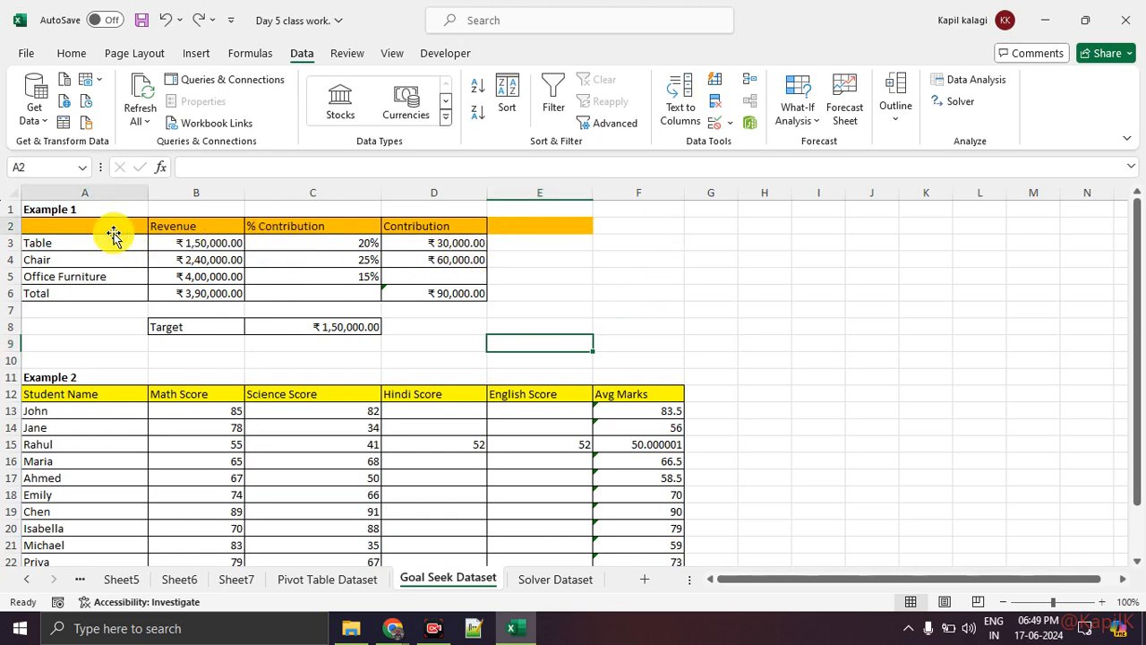
{"action": "type", "text": "Products"}
{"action": "key", "text": "Return"}
Magnify the Example 1 table and mark its product names and the columns beside them with red annotations
{"action": "key", "text": "ctrl+1"}
{"action": "left_click", "coordinate": [55, 241]}
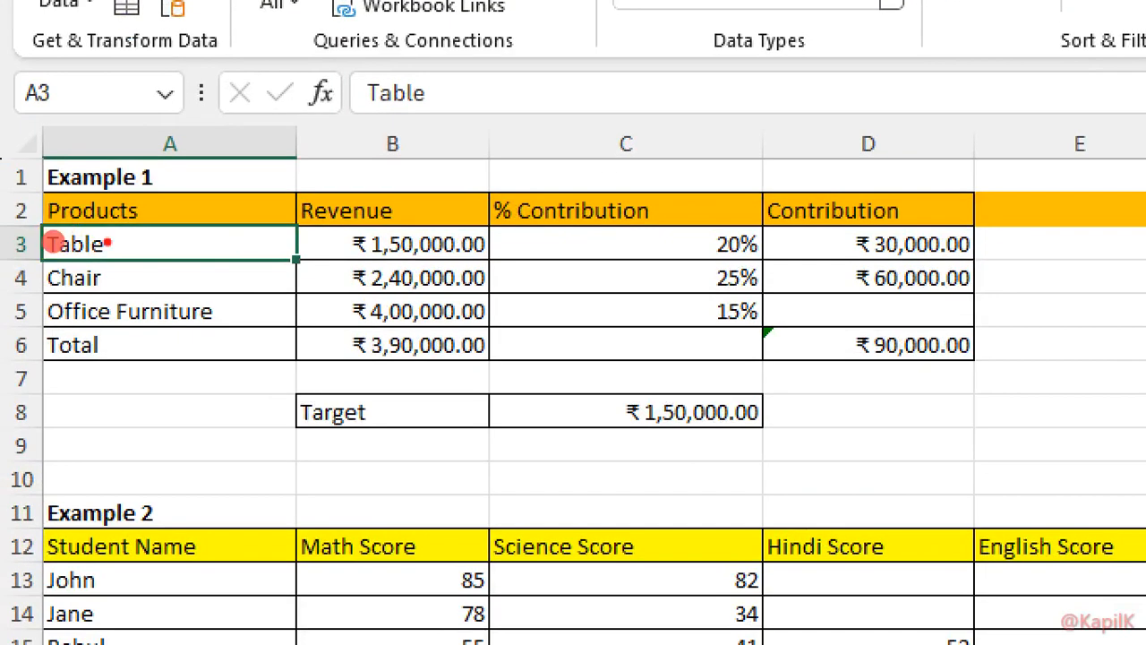
{"action": "mouse_move", "coordinate": [49, 230]}
{"action": "left_mouse_down"}
{"action": "mouse_move", "coordinate": [13, 284]}
{"action": "mouse_move", "coordinate": [27, 235]}
{"action": "left_mouse_up"}
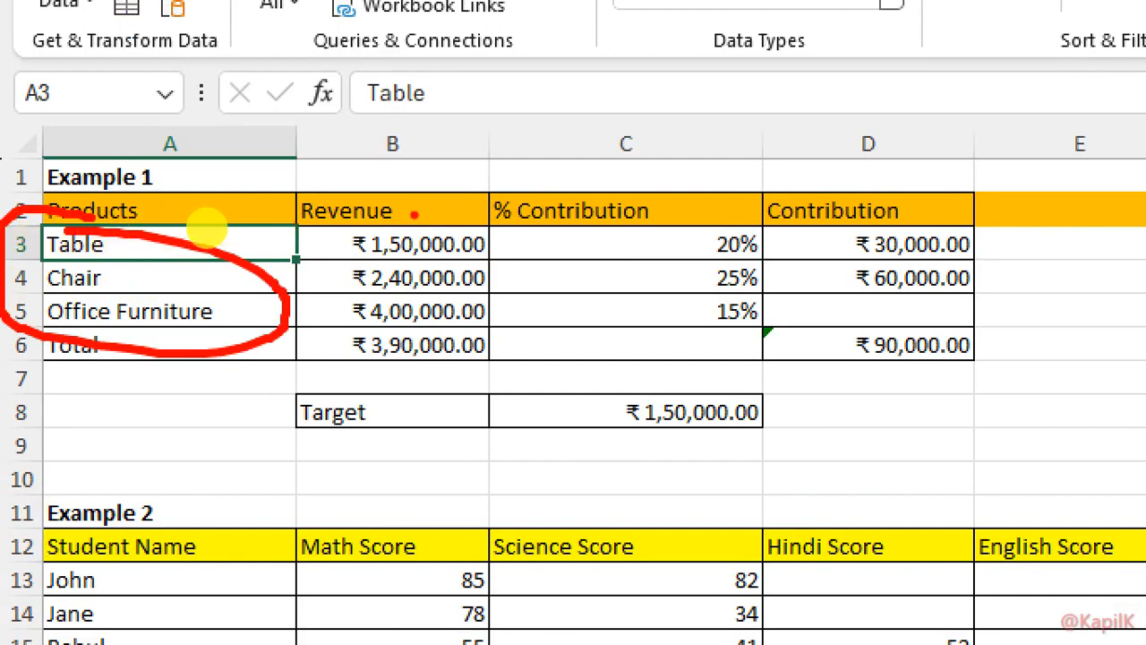
{"action": "mouse_move", "coordinate": [438, 218]}
{"action": "left_mouse_down"}
{"action": "mouse_move", "coordinate": [308, 295]}
{"action": "mouse_move", "coordinate": [535, 273]}
{"action": "left_mouse_up"}
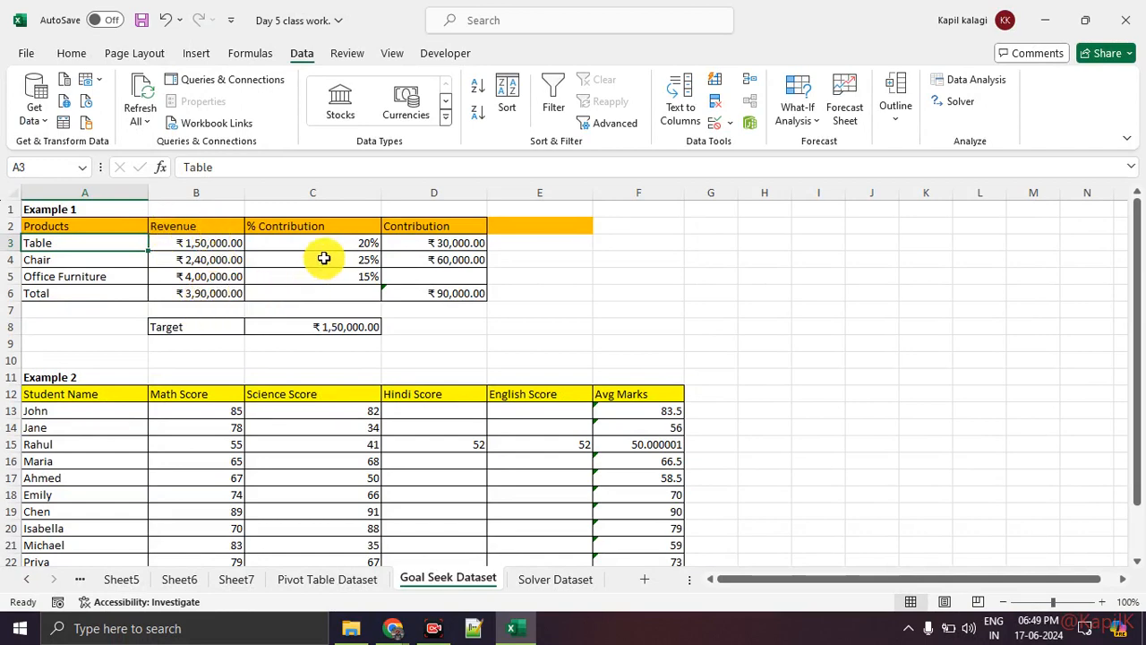
{"action": "mouse_move", "coordinate": [378, 224]}
{"action": "left_mouse_down"}
{"action": "mouse_move", "coordinate": [403, 244]}
{"action": "mouse_move", "coordinate": [353, 235]}
{"action": "left_mouse_up"}
{"action": "key", "text": "Escape"}
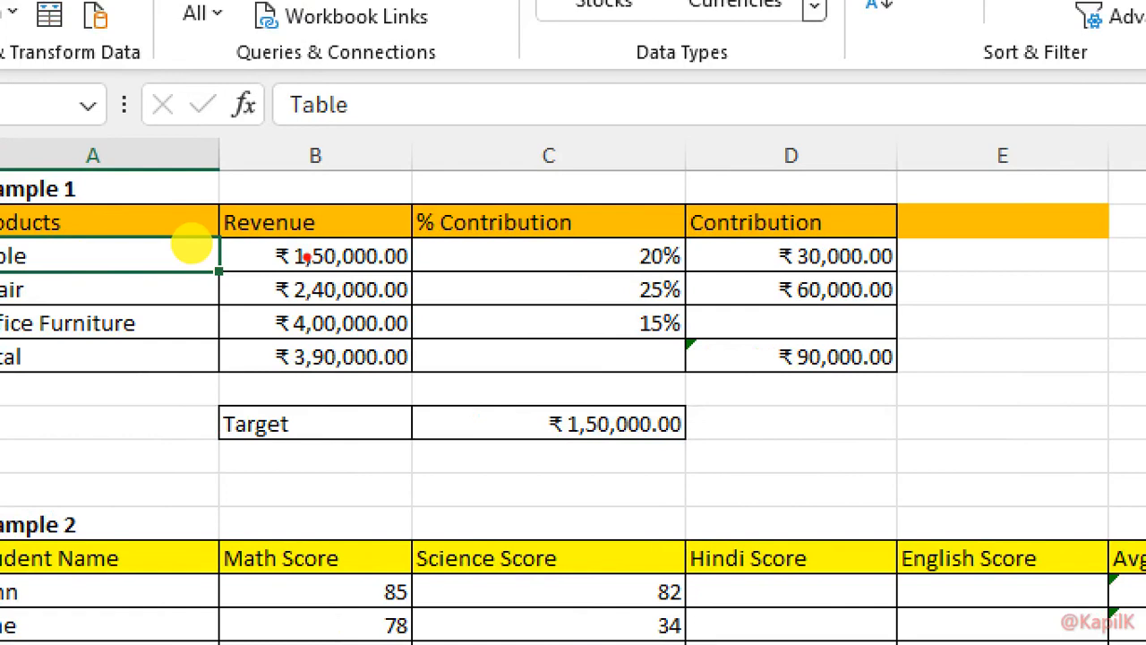
Draw a red line across Table's revenue, circle its 20% contribution, and annotate the magnified row further
{"action": "left_click_drag", "start_coordinate": [211, 257], "coordinate": [570, 258]}
{"action": "mouse_move", "coordinate": [712, 229]}
{"action": "left_mouse_down"}
{"action": "mouse_move", "coordinate": [658, 266]}
{"action": "mouse_move", "coordinate": [707, 235]}
{"action": "left_mouse_up"}
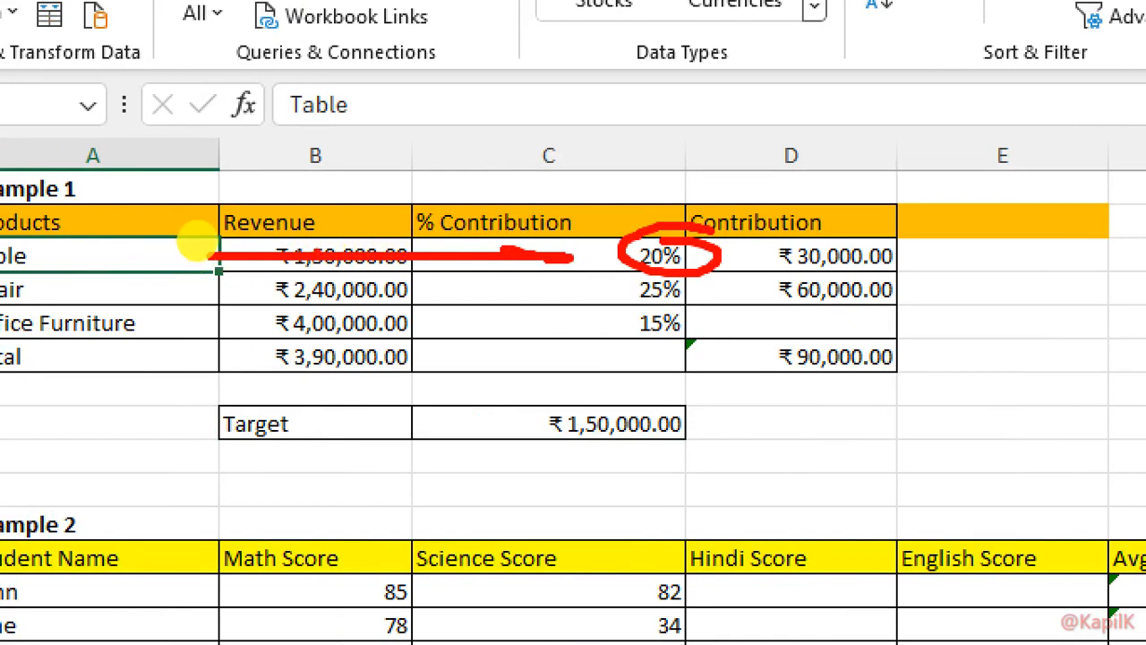
{"action": "key", "text": "Escape"}
{"action": "key", "text": "ctrl+1"}
{"action": "left_click", "coordinate": [182, 251]}
{"action": "mouse_move", "coordinate": [159, 258]}
{"action": "left_mouse_down"}
{"action": "mouse_move", "coordinate": [275, 256]}
{"action": "mouse_move", "coordinate": [274, 218]}
{"action": "mouse_move", "coordinate": [444, 79]}
{"action": "mouse_move", "coordinate": [667, 174]}
{"action": "mouse_move", "coordinate": [695, 202]}
{"action": "left_mouse_up"}
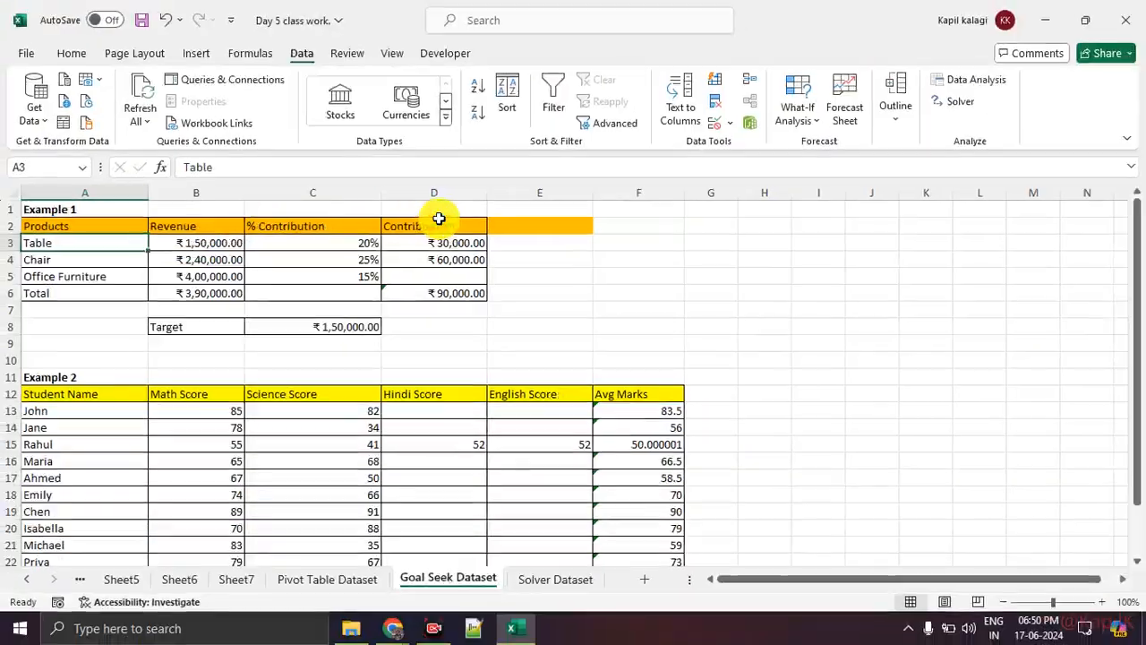
Inspect Chair's revenue, percentage and contribution formula, both column totals, and the empty Office Furniture contribution cell
{"action": "left_click", "coordinate": [231, 263]}
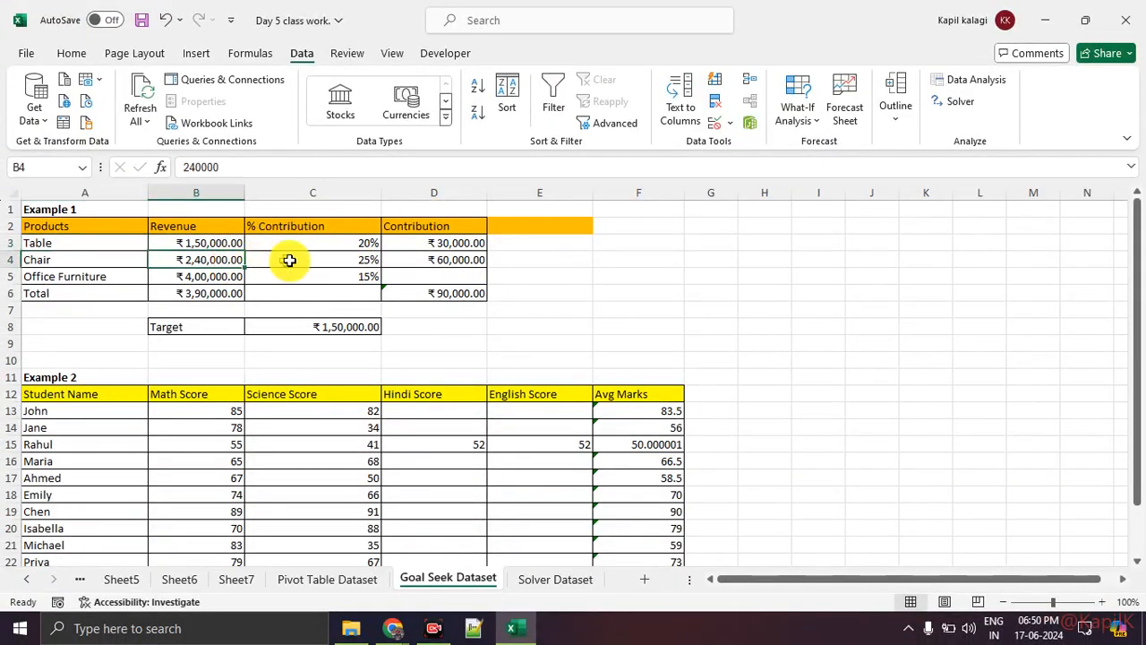
{"action": "left_click", "coordinate": [326, 257]}
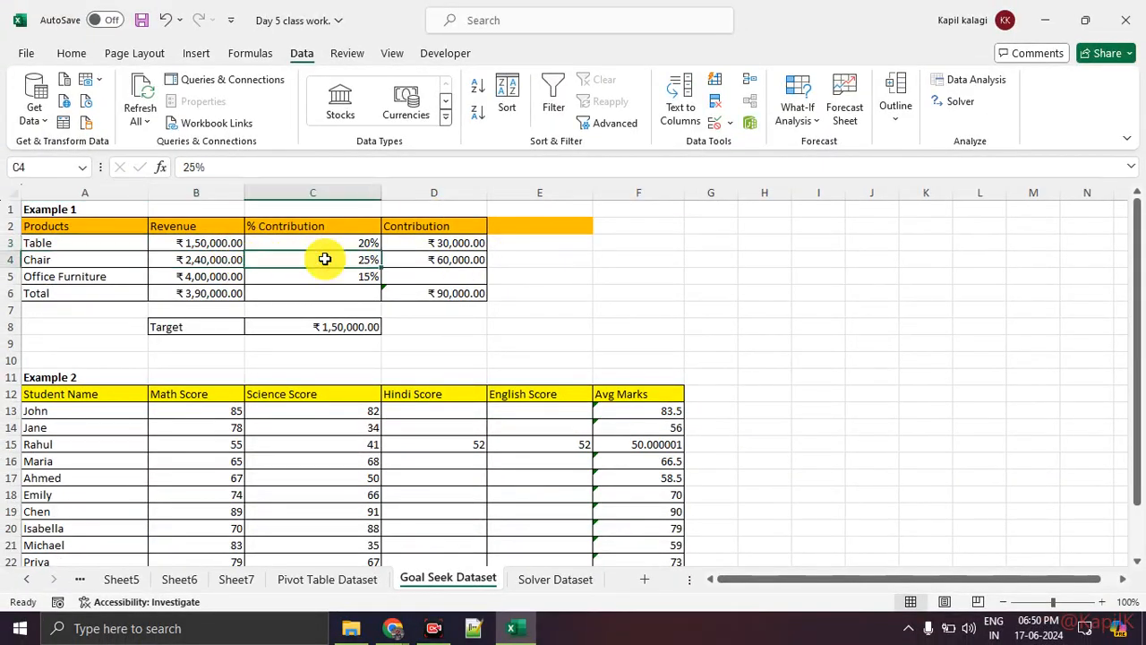
{"action": "left_click", "coordinate": [454, 257]}
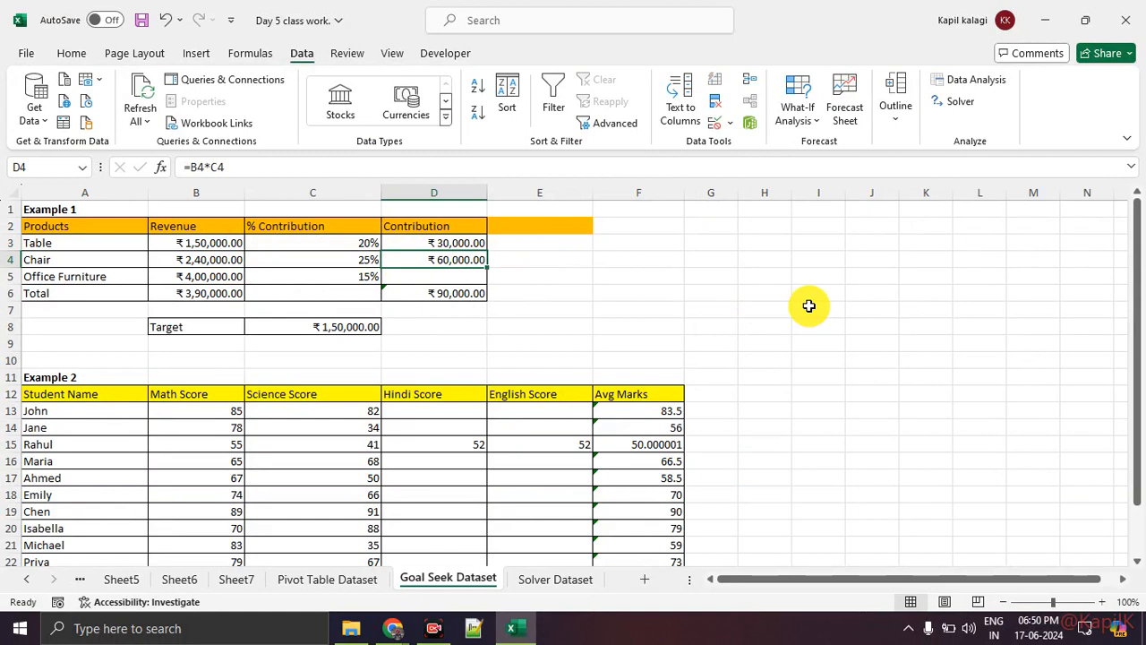
{"action": "left_click", "coordinate": [464, 274]}
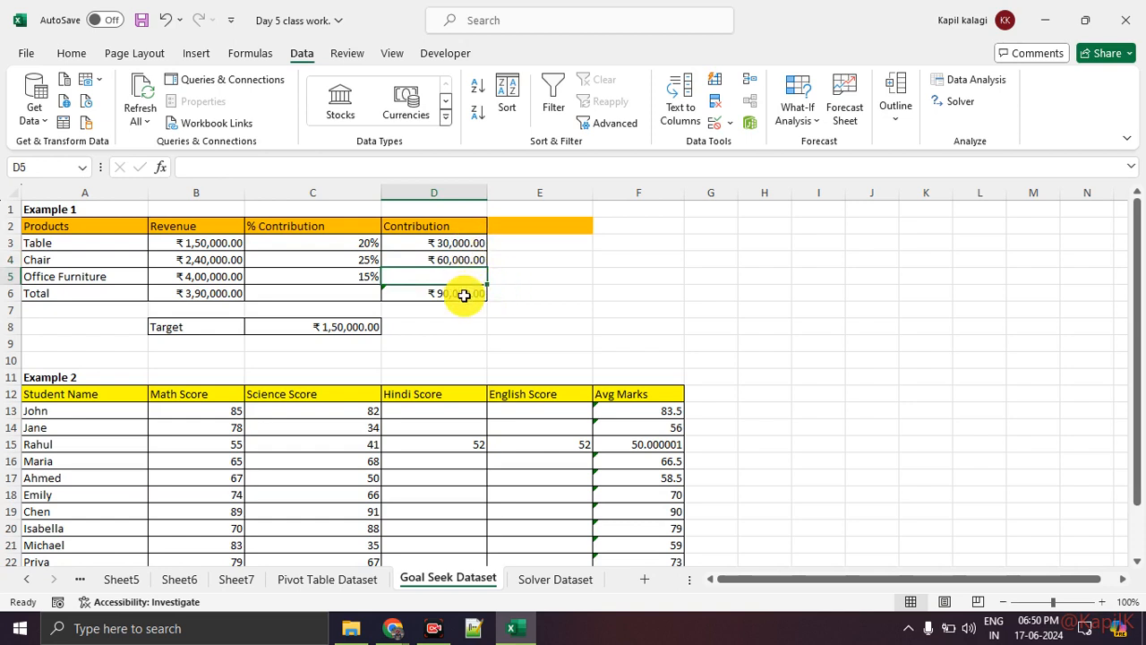
{"action": "left_click", "coordinate": [463, 292]}
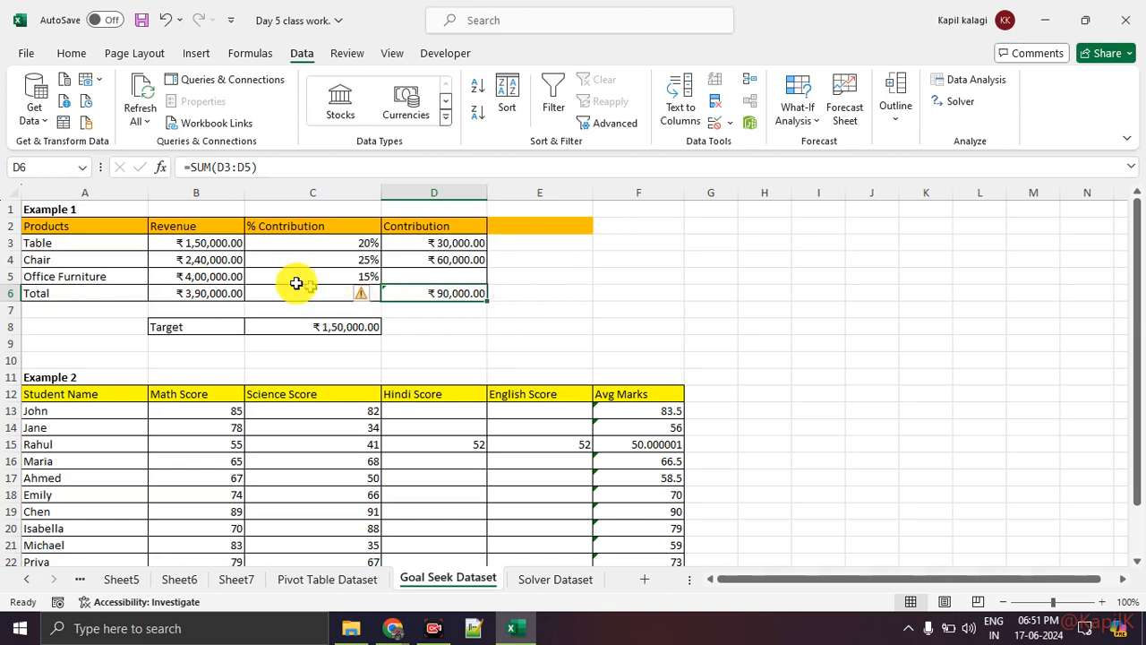
{"action": "left_click", "coordinate": [235, 291]}
{"action": "left_click", "coordinate": [417, 272]}
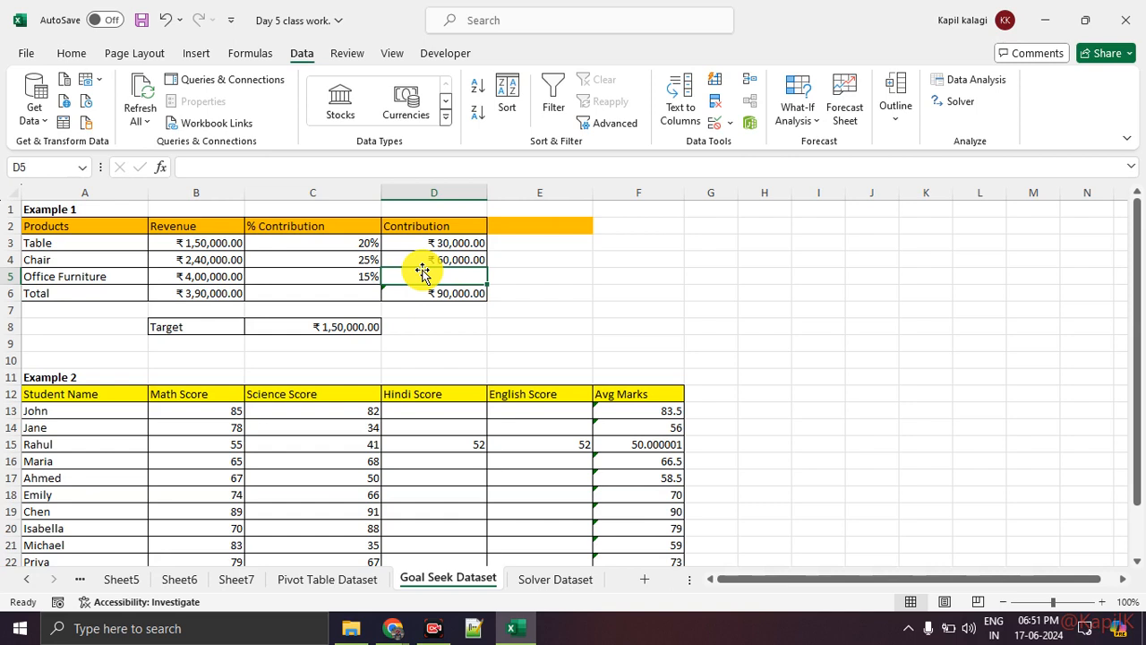
Inspect Office Furniture's revenue and empty contribution cell, and look over the Example 2 student marks table
{"action": "left_click", "coordinate": [212, 283]}
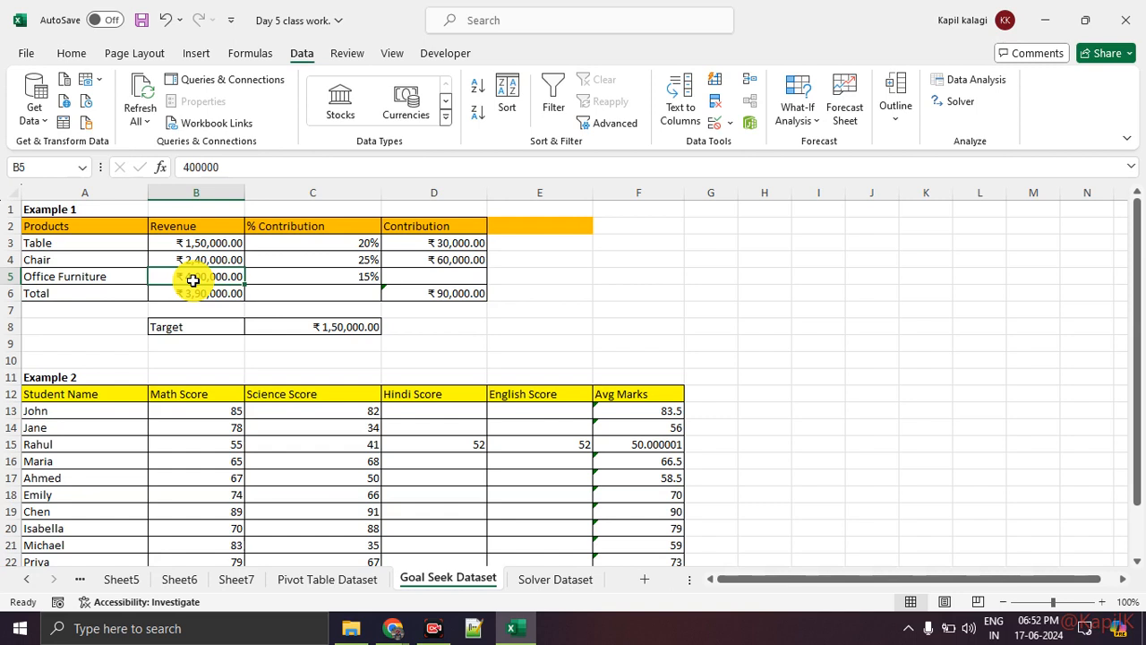
{"action": "left_click", "coordinate": [411, 279]}
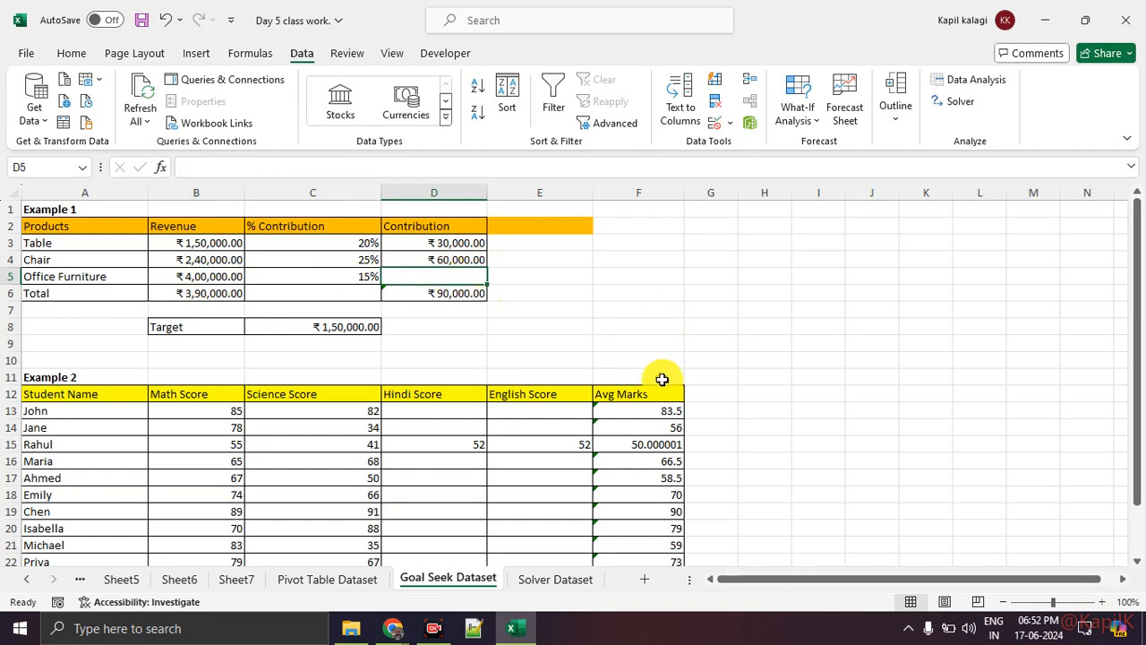
{"action": "scroll", "coordinate": [660, 385], "scroll_direction": "down", "scroll_amount": 1}
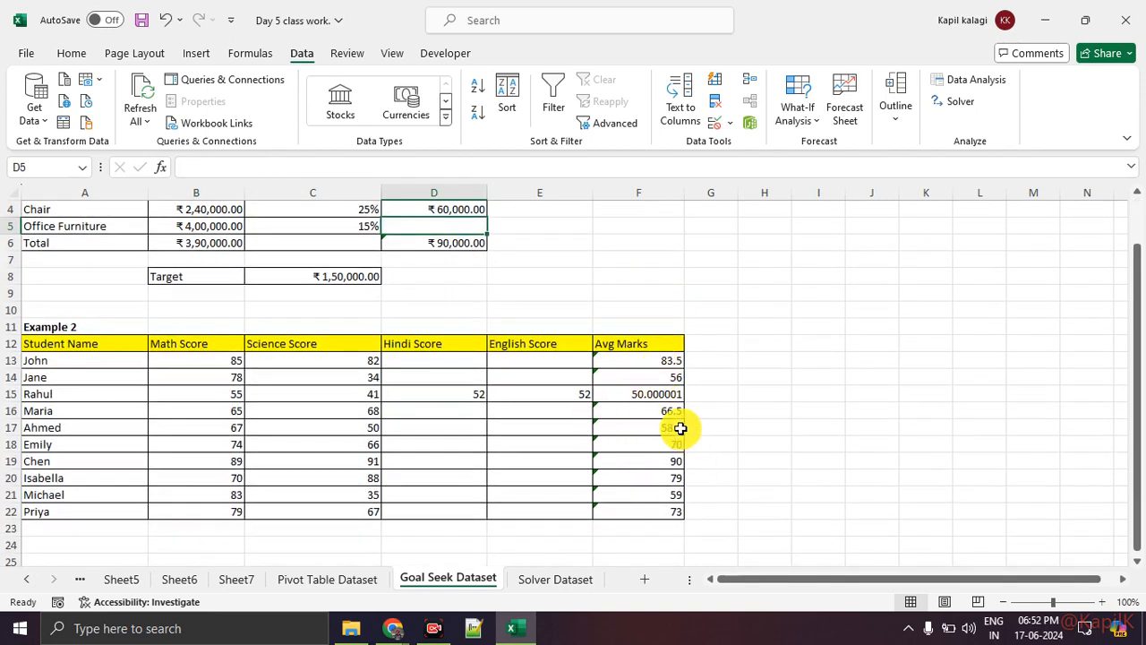
{"action": "scroll", "coordinate": [689, 430], "scroll_direction": "up", "scroll_amount": 1}
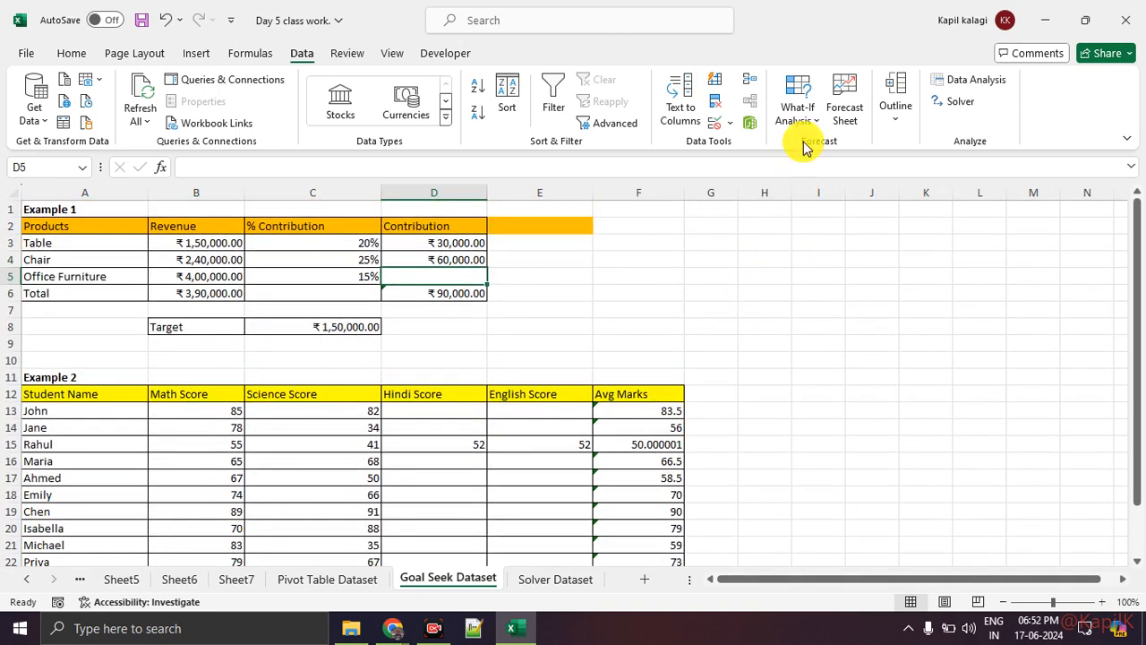
Try clearing the contribution total in cell D6, and undo the deletion
{"action": "left_click", "coordinate": [529, 326]}
{"action": "left_click", "coordinate": [457, 294]}
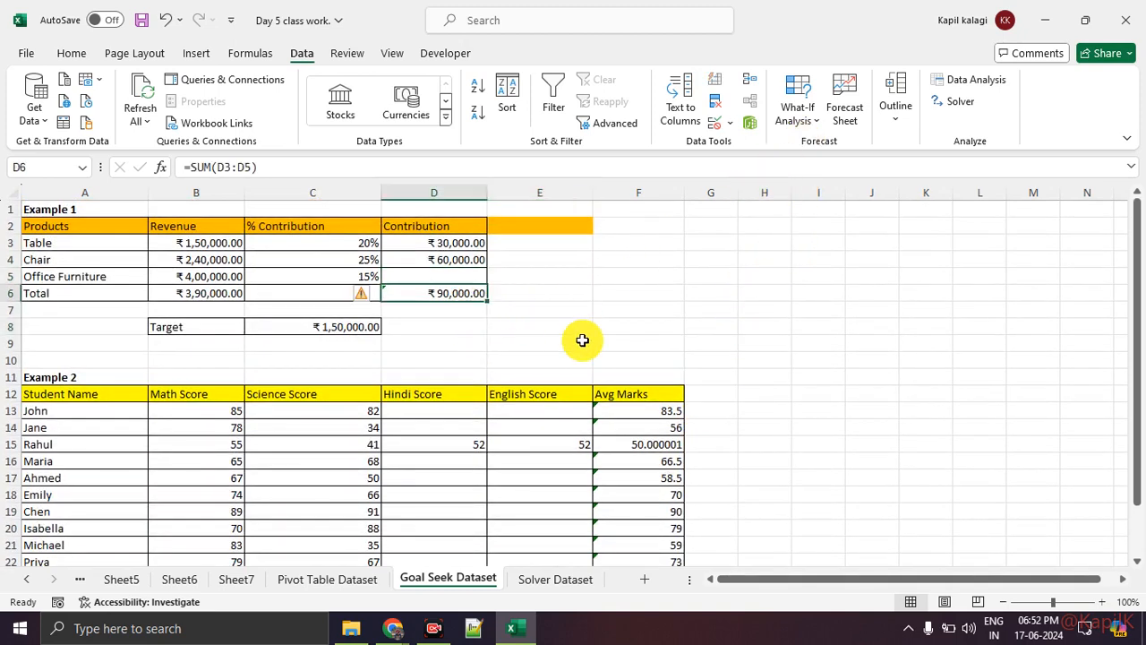
{"action": "key", "text": "Delete"}
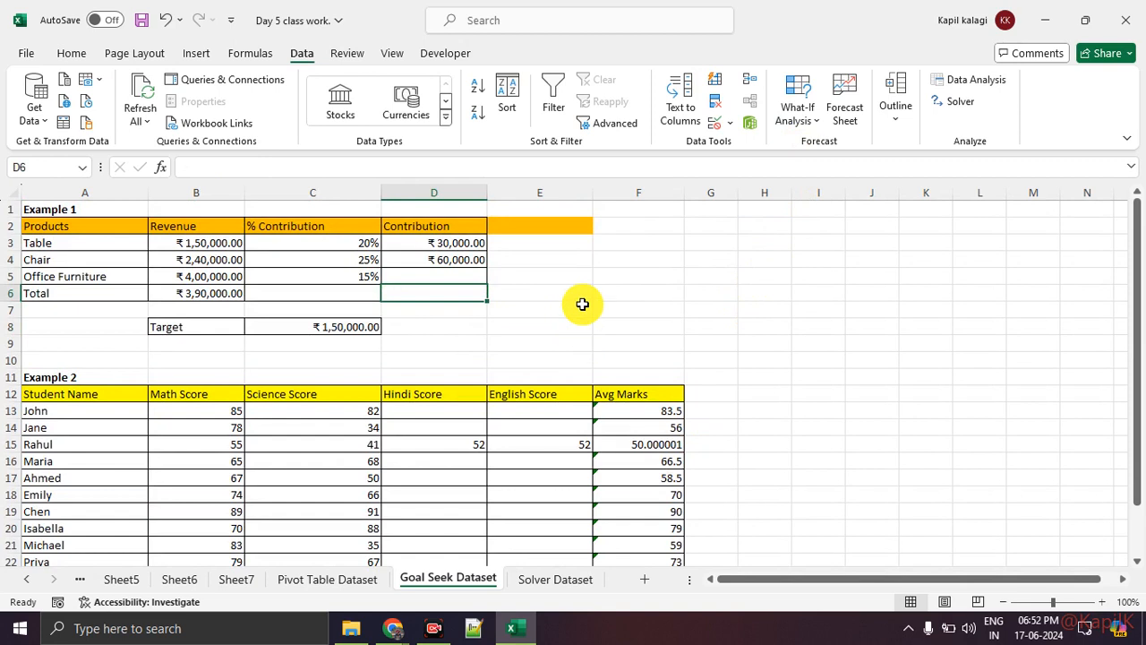
{"action": "key", "text": "ctrl+z"}
{"action": "left_click", "coordinate": [541, 310]}
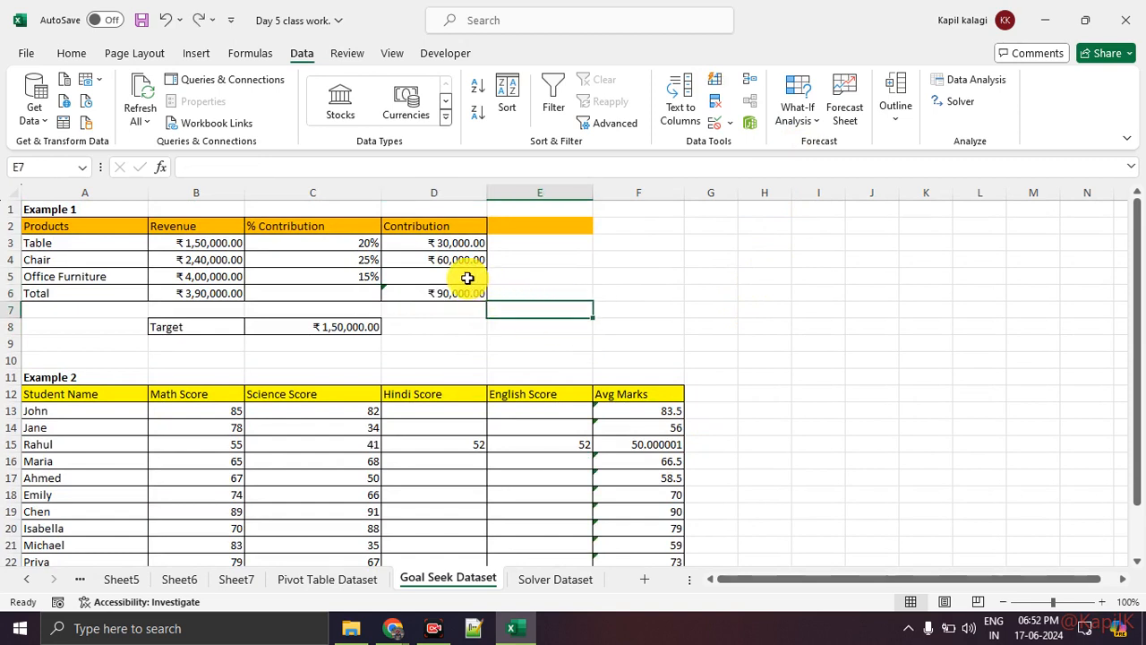
Start a Goal Seek with the contribution total in D6 as the set cell
{"action": "left_click", "coordinate": [467, 279]}
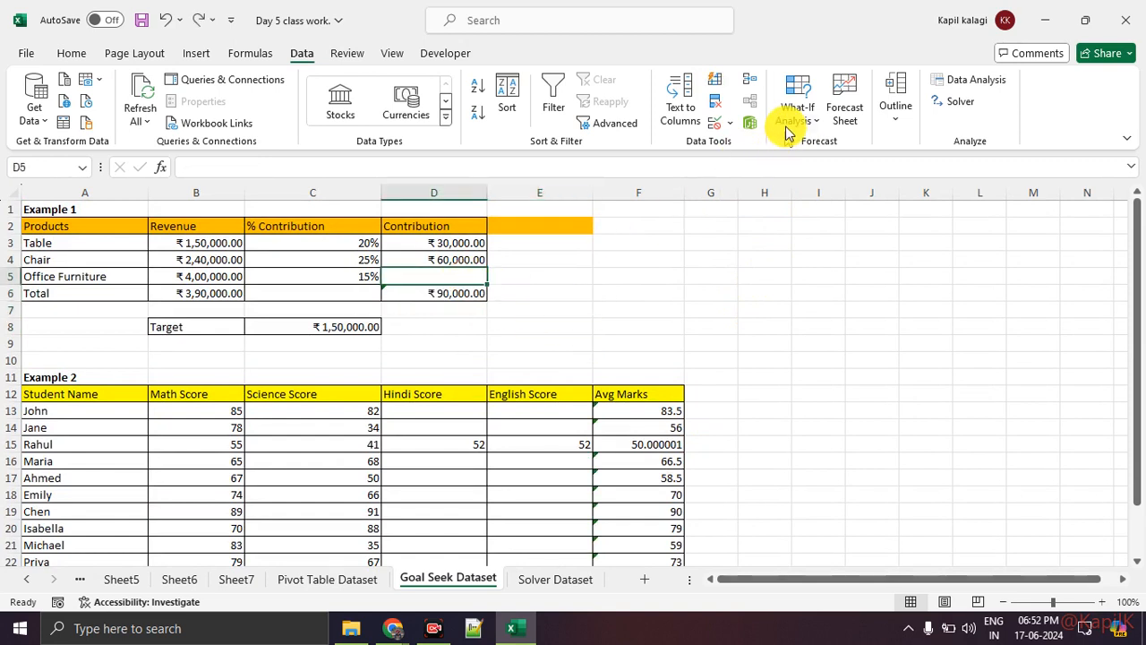
{"action": "left_click", "coordinate": [268, 49]}
{"action": "left_click", "coordinate": [301, 54]}
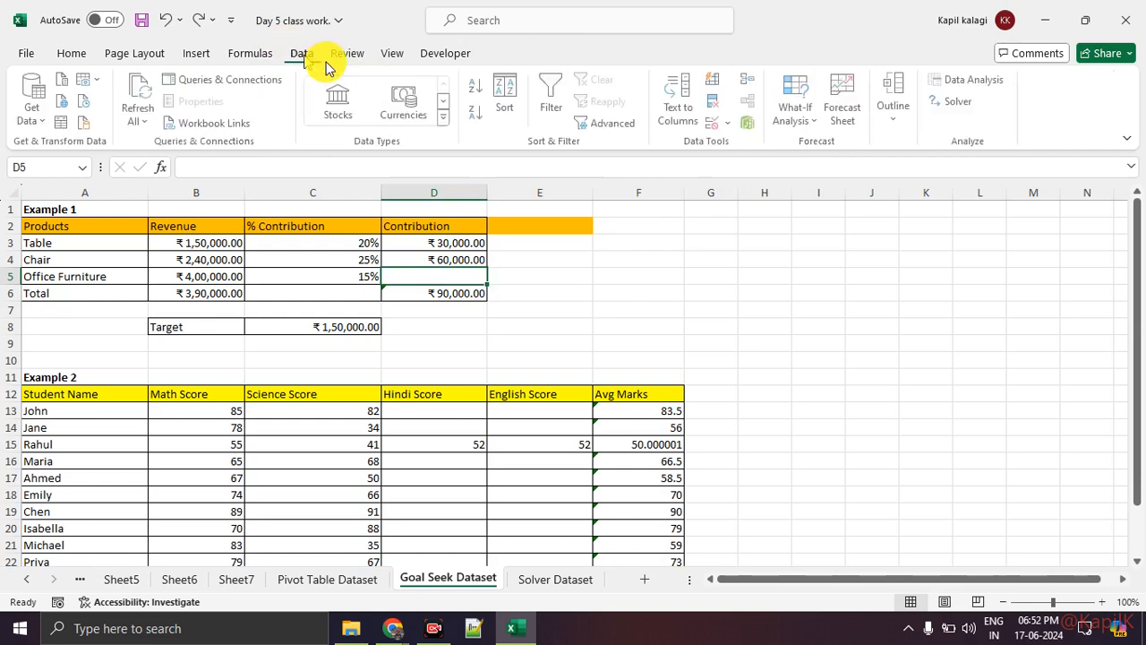
{"action": "left_click", "coordinate": [793, 116]}
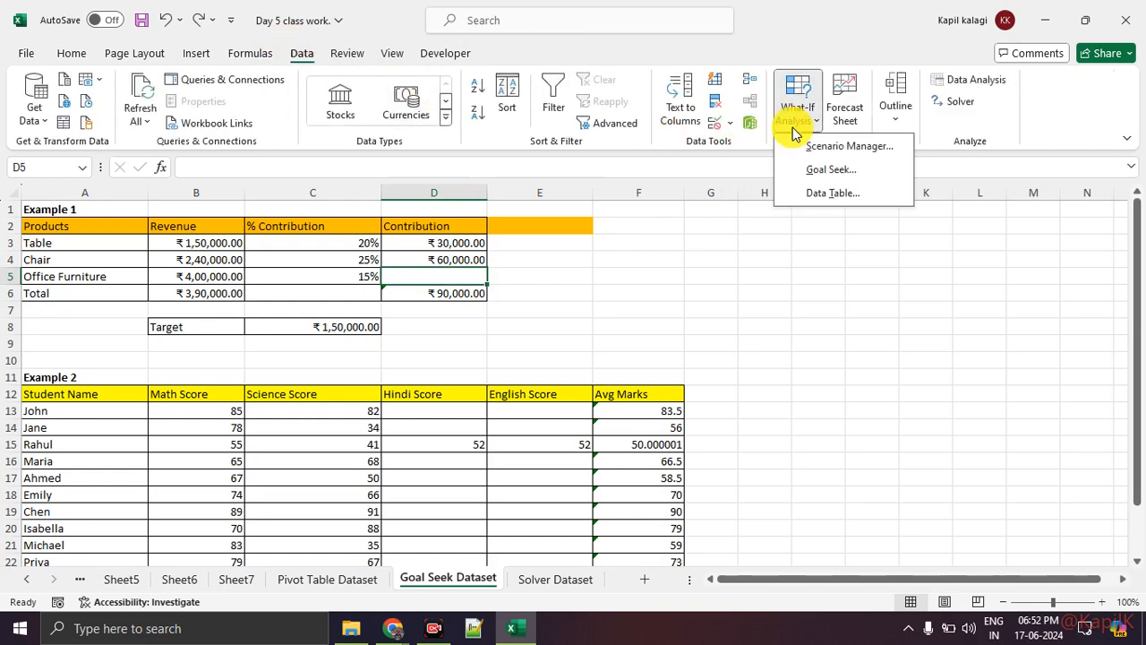
{"action": "left_click", "coordinate": [788, 168]}
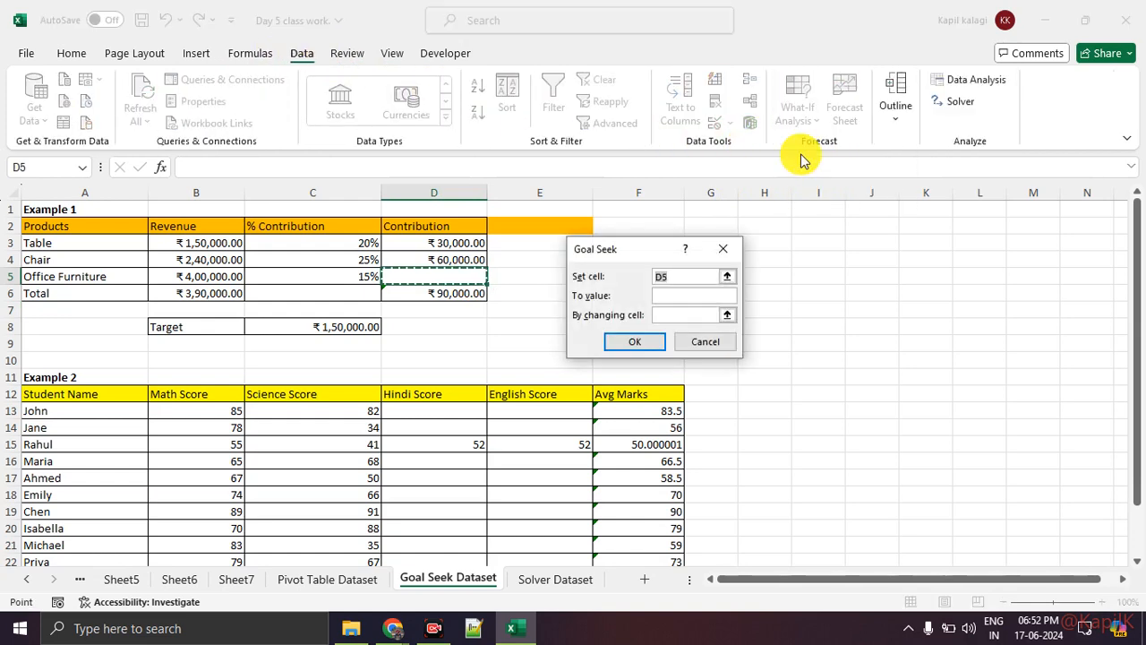
{"action": "left_click_drag", "start_coordinate": [629, 252], "coordinate": [606, 152]}
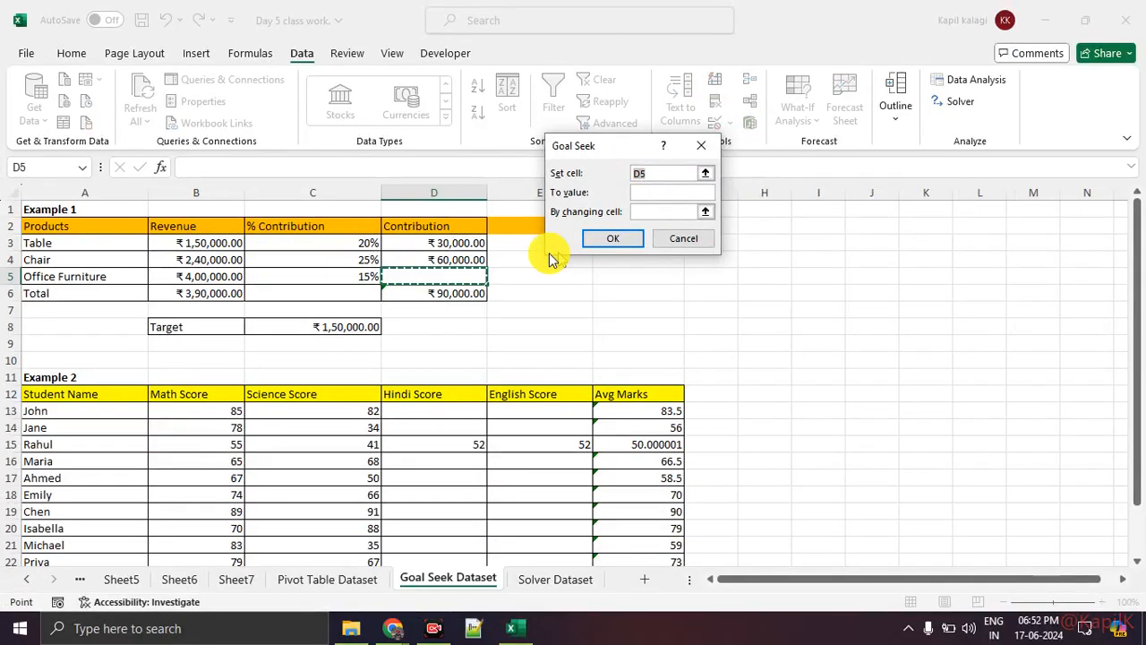
{"action": "left_click", "coordinate": [446, 296]}
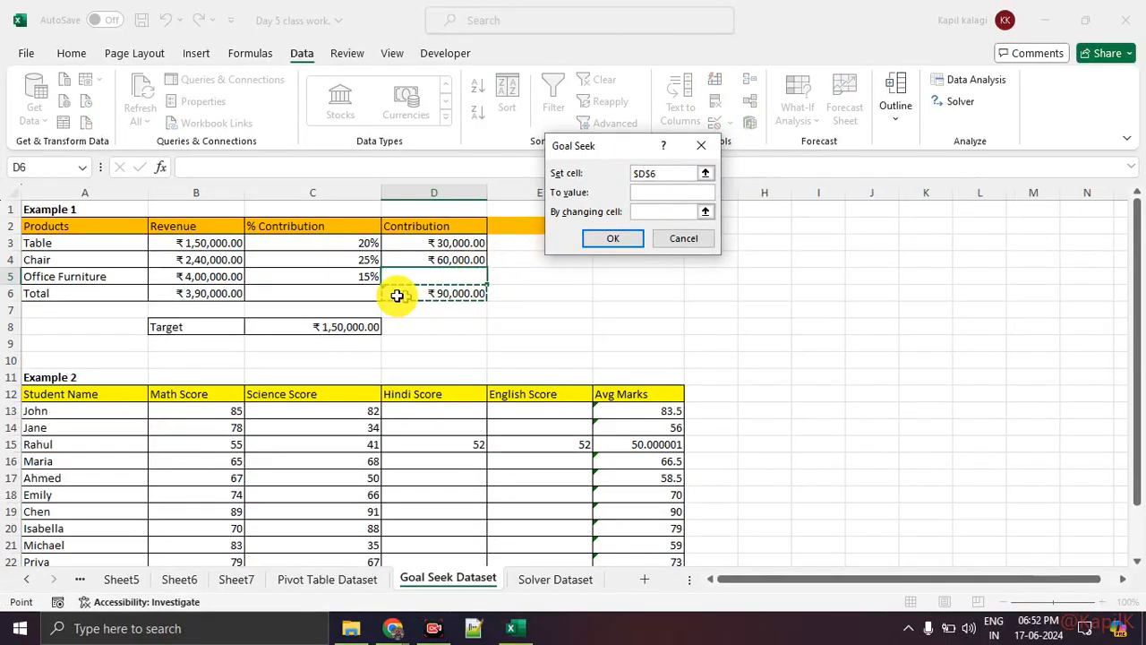
Seek a value of 150000 by changing Office Furniture's contribution in D5, and accept the solution
{"action": "left_click", "coordinate": [649, 194]}
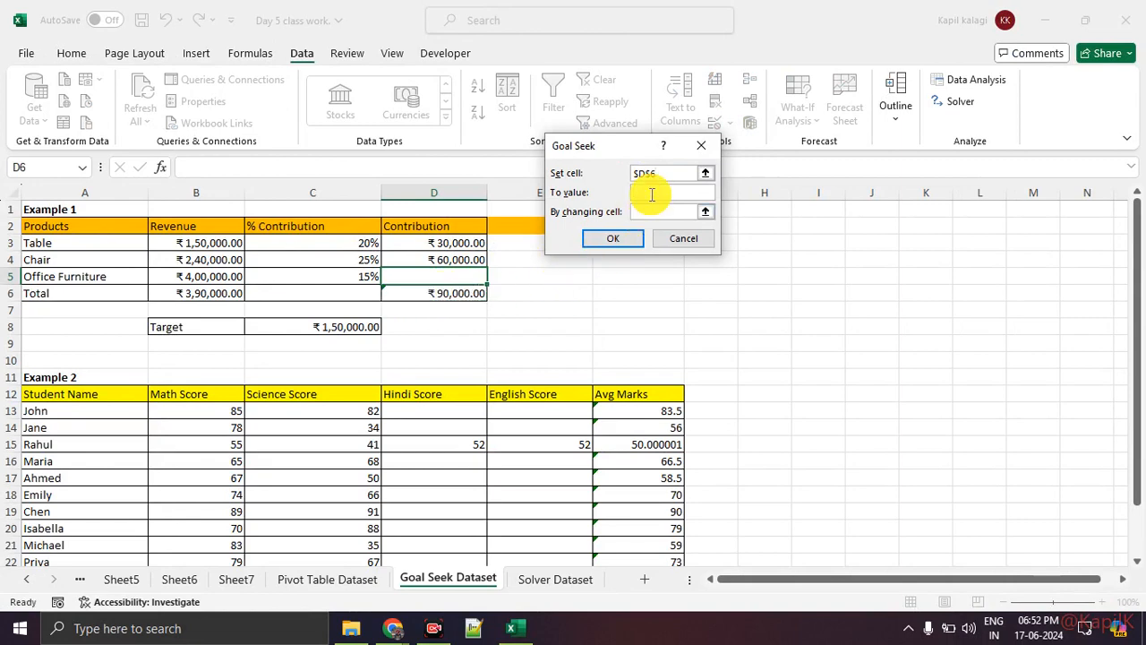
{"action": "type", "text": "150000"}
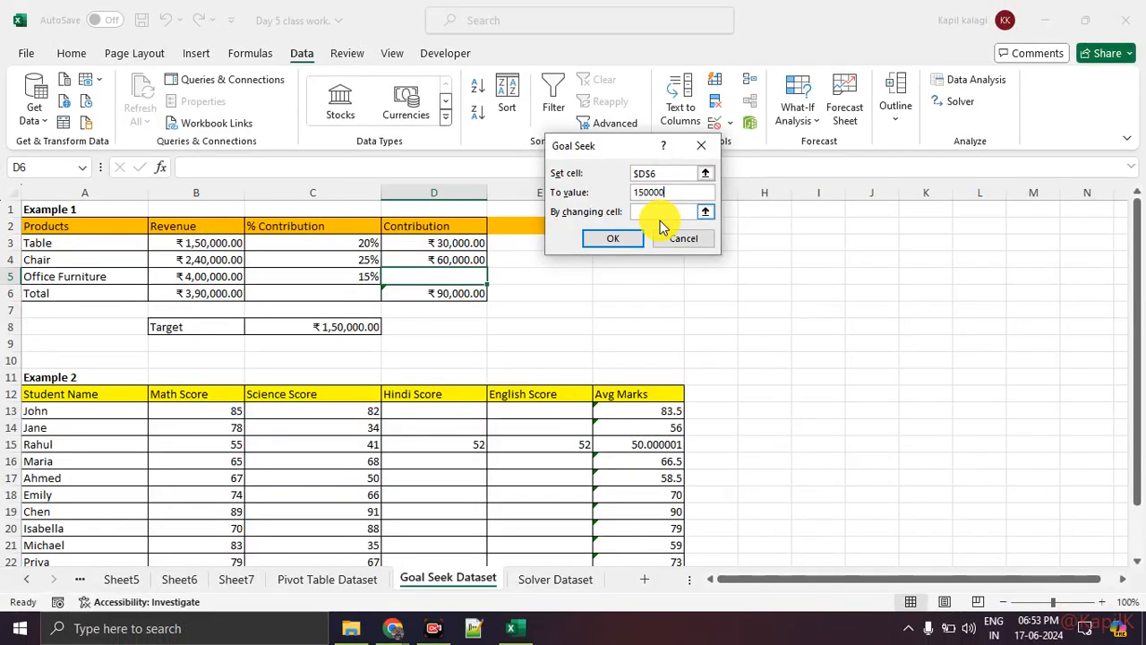
{"action": "left_click", "coordinate": [661, 213]}
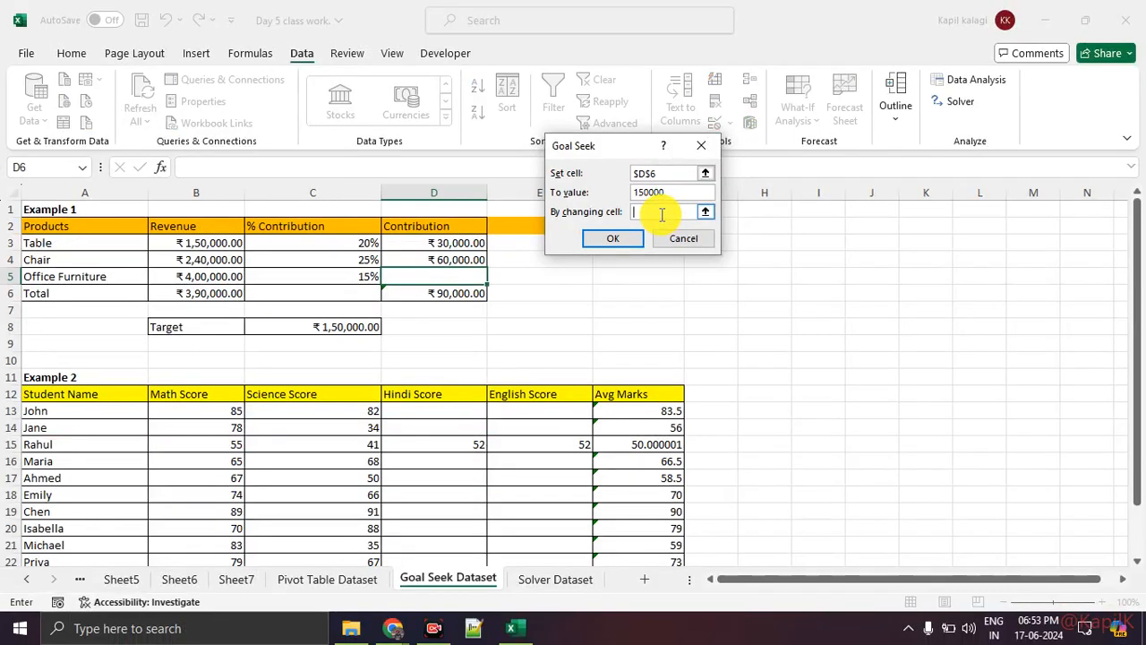
{"action": "left_click", "coordinate": [449, 275]}
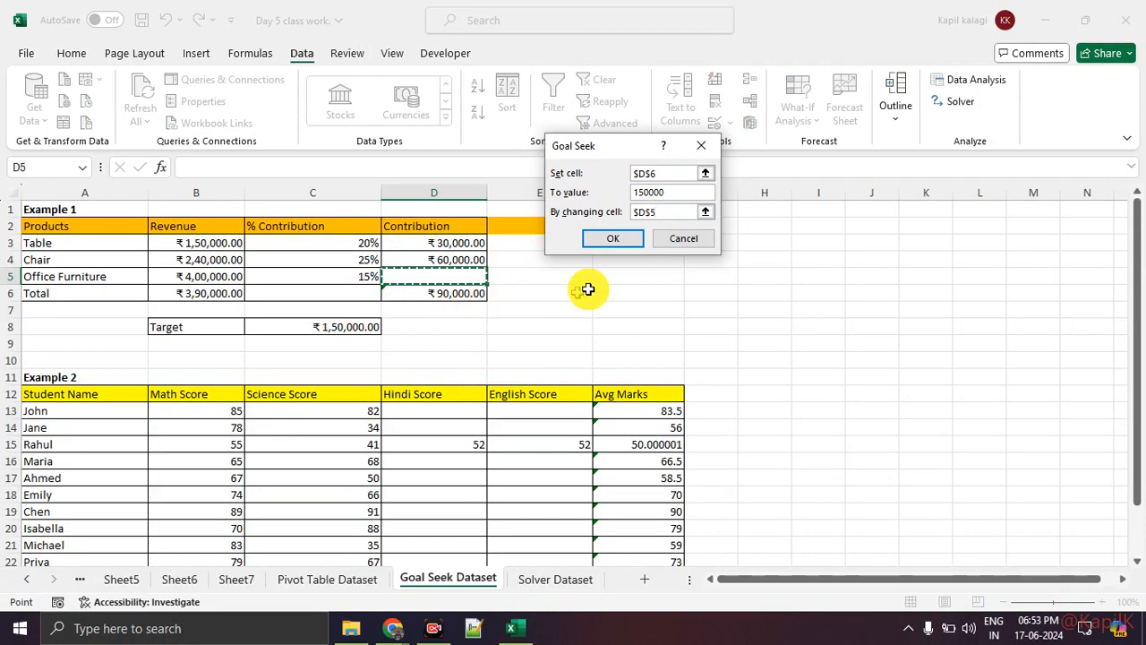
{"action": "left_click", "coordinate": [626, 240]}
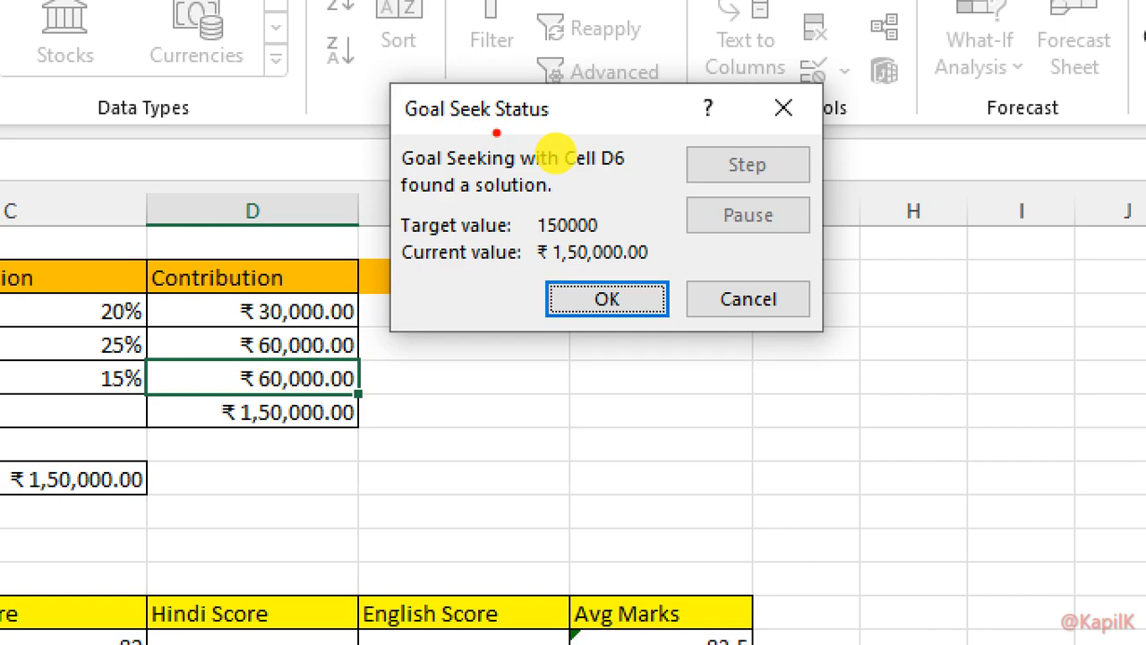
{"action": "left_click", "coordinate": [629, 310]}
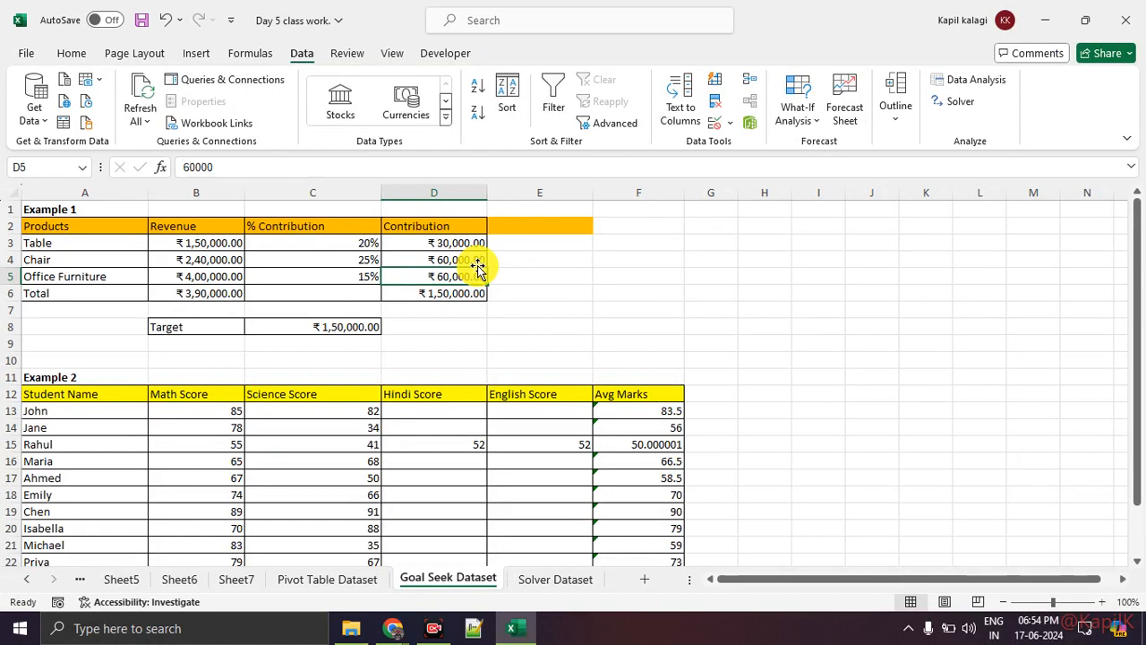
Clear the English Score in cell E15 of Example 2 and inspect that row's average formula
{"action": "scroll", "coordinate": [479, 269], "scroll_direction": "down", "scroll_amount": 3}
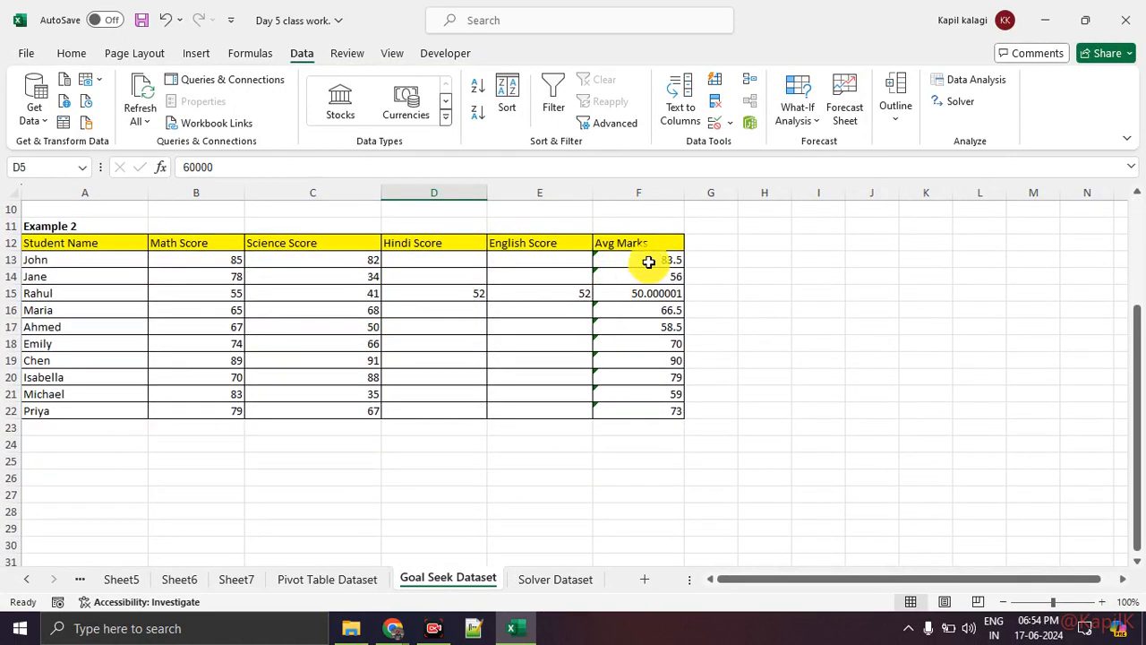
{"action": "left_click", "coordinate": [211, 256]}
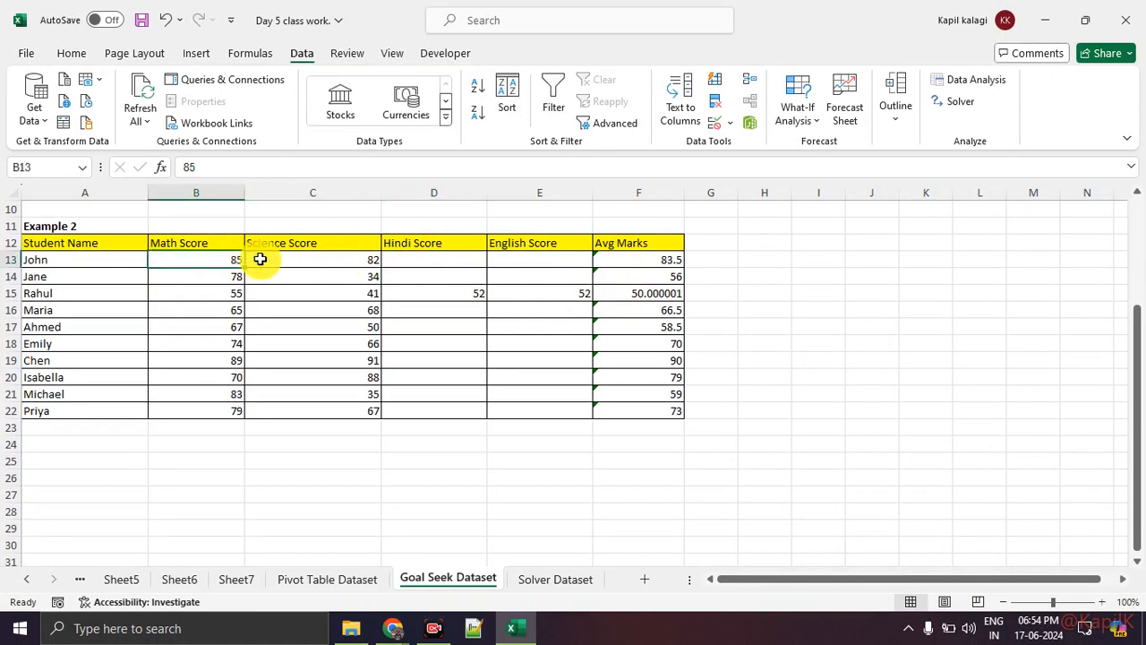
{"action": "left_click", "coordinate": [546, 292]}
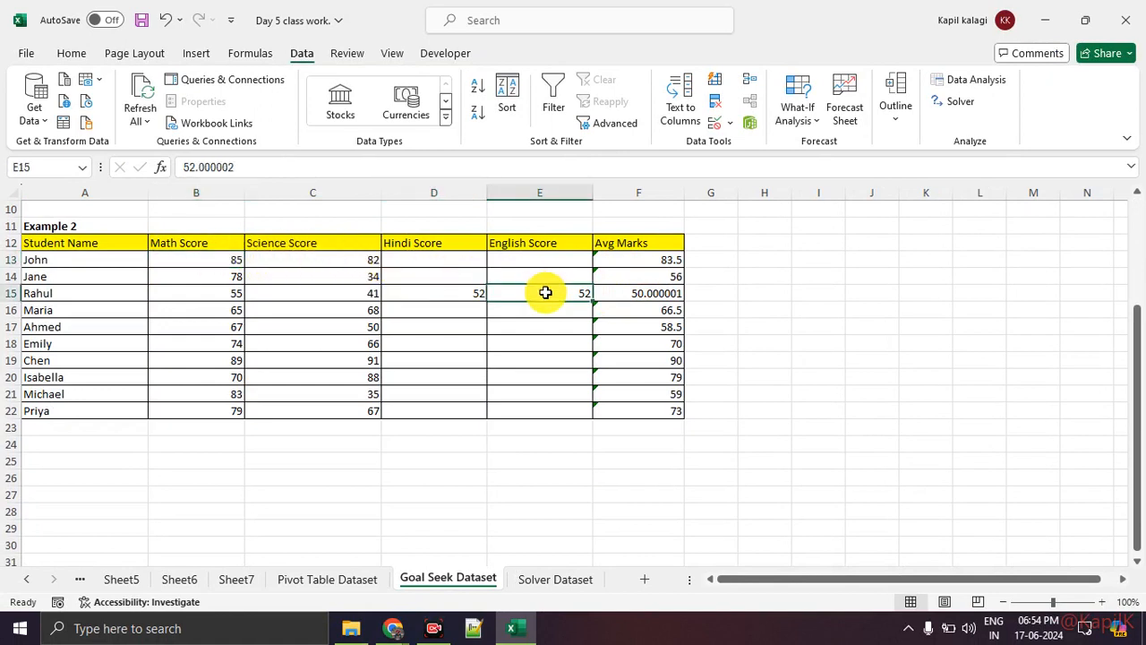
{"action": "key", "text": "Delete"}
{"action": "left_click", "coordinate": [762, 323]}
{"action": "left_click", "coordinate": [654, 295]}
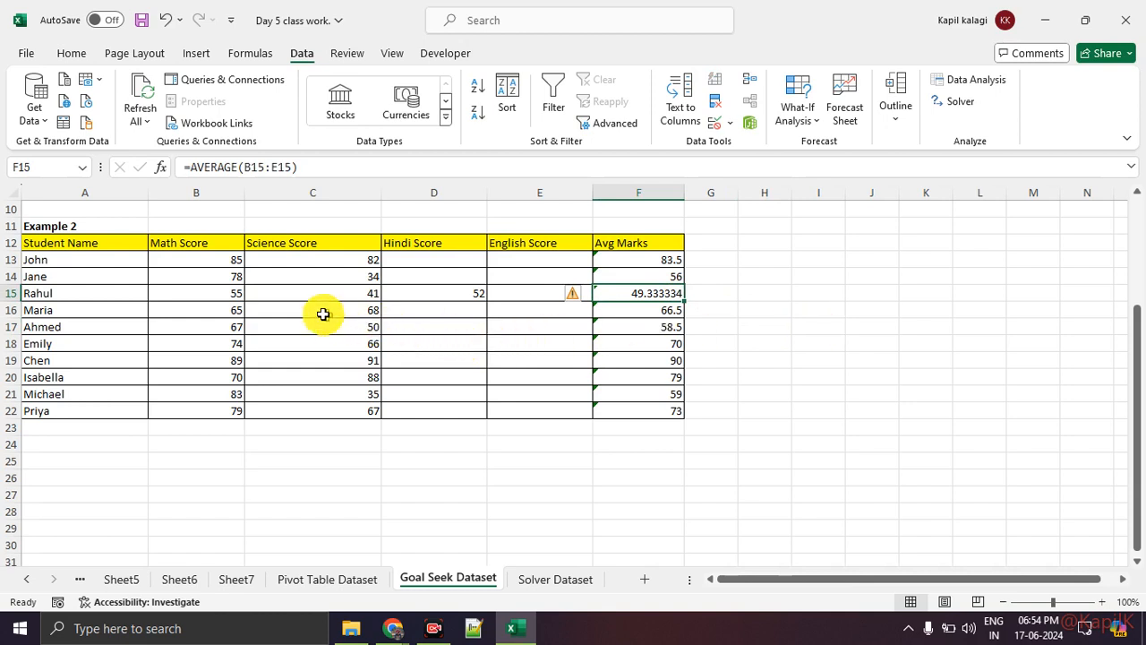
Review the remaining scores in row 15, restore the deleted English Score and check the average formula in F15
{"action": "left_click_drag", "start_coordinate": [232, 292], "coordinate": [447, 292]}
{"action": "left_click", "coordinate": [548, 294]}
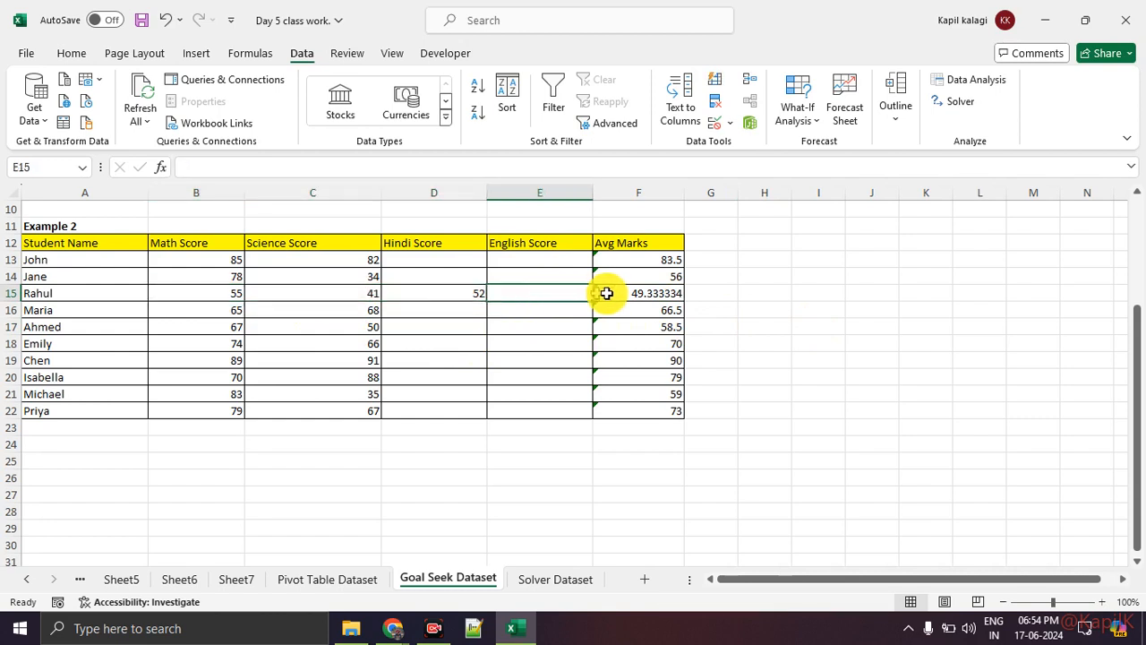
{"action": "left_click", "coordinate": [618, 293]}
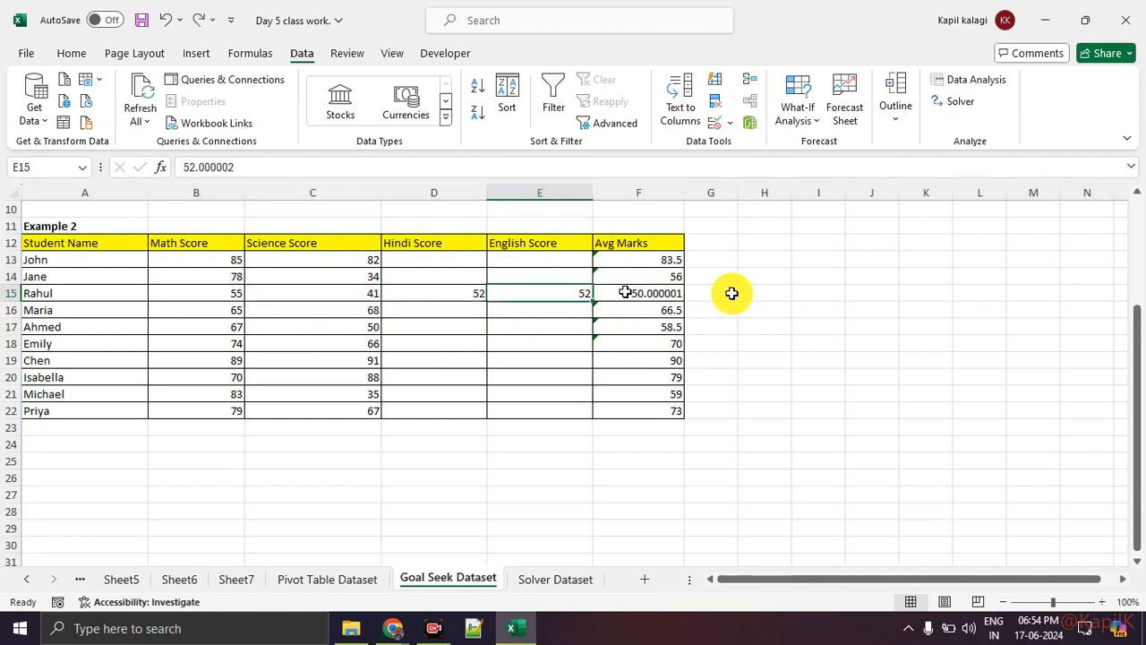
{"action": "left_click", "coordinate": [768, 309]}
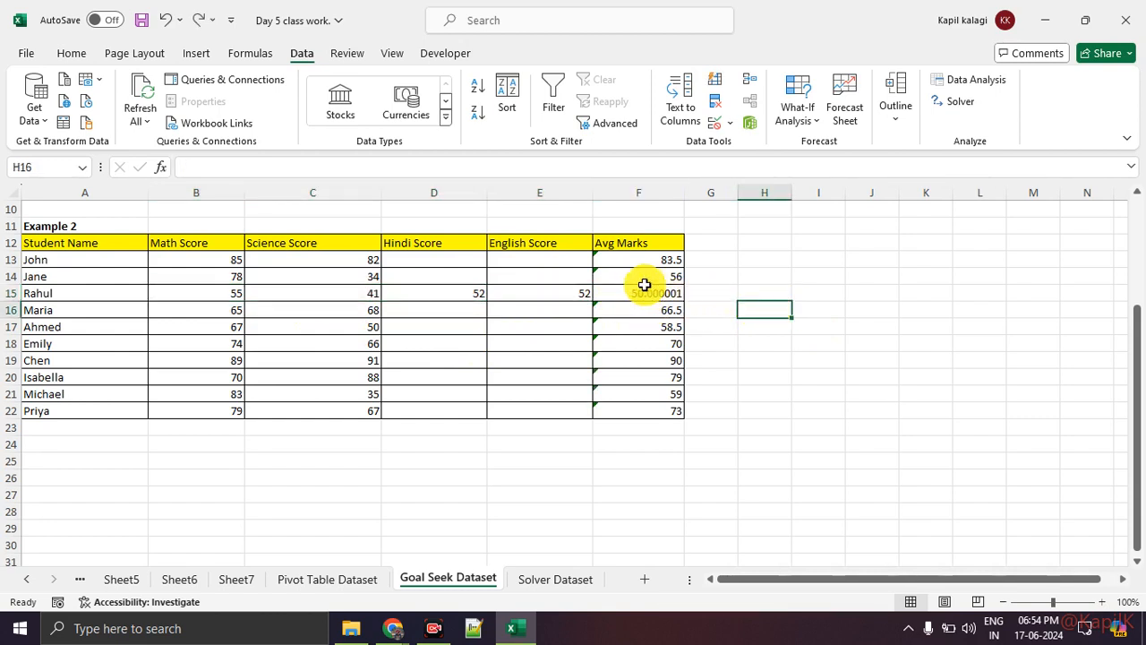
{"action": "left_click", "coordinate": [638, 293]}
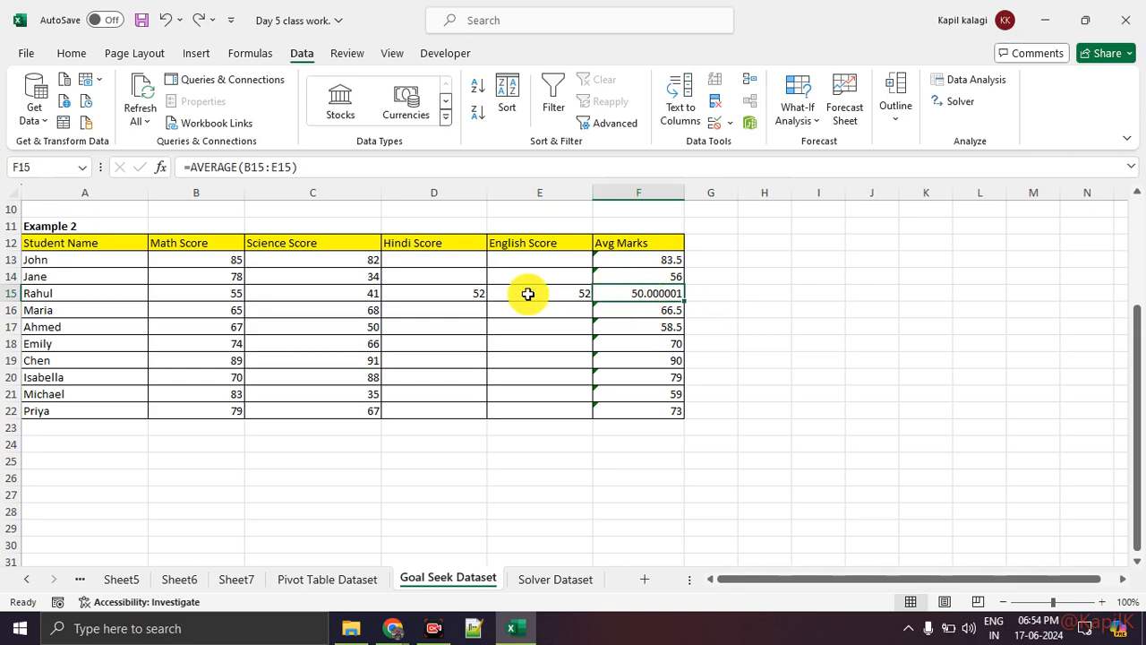
Delete the English Score of the student in row 15, leaving cell E15 empty
{"action": "left_click", "coordinate": [577, 296]}
{"action": "key", "text": "Delete"}
{"action": "left_click", "coordinate": [768, 342]}
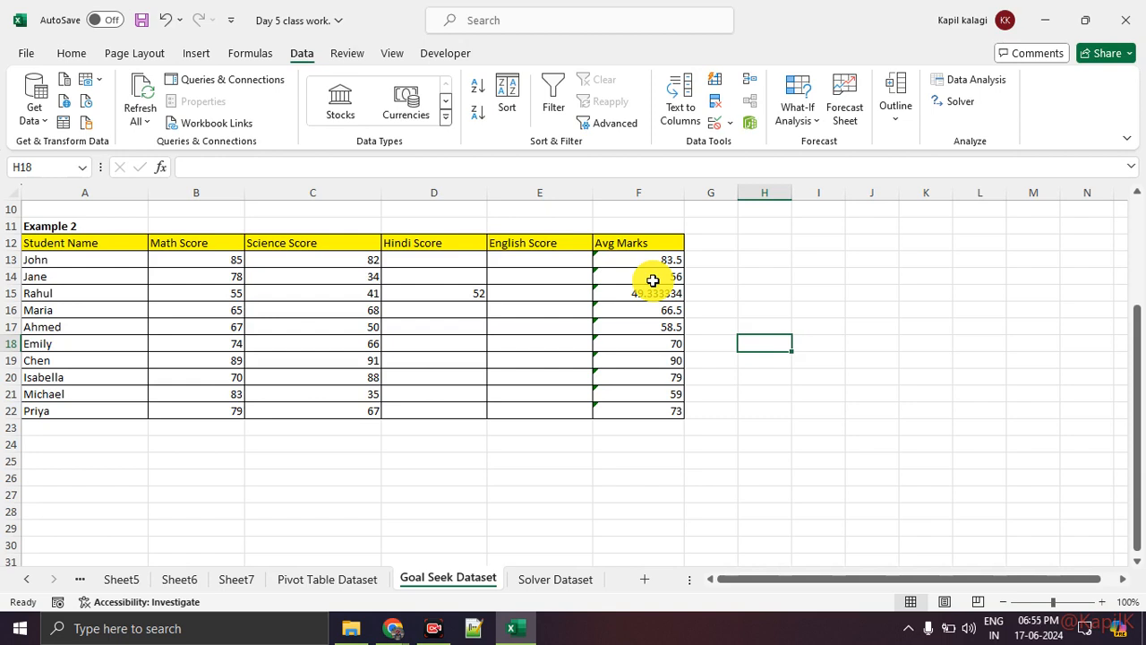
{"action": "left_click", "coordinate": [800, 121]}
{"action": "left_click", "coordinate": [799, 168]}
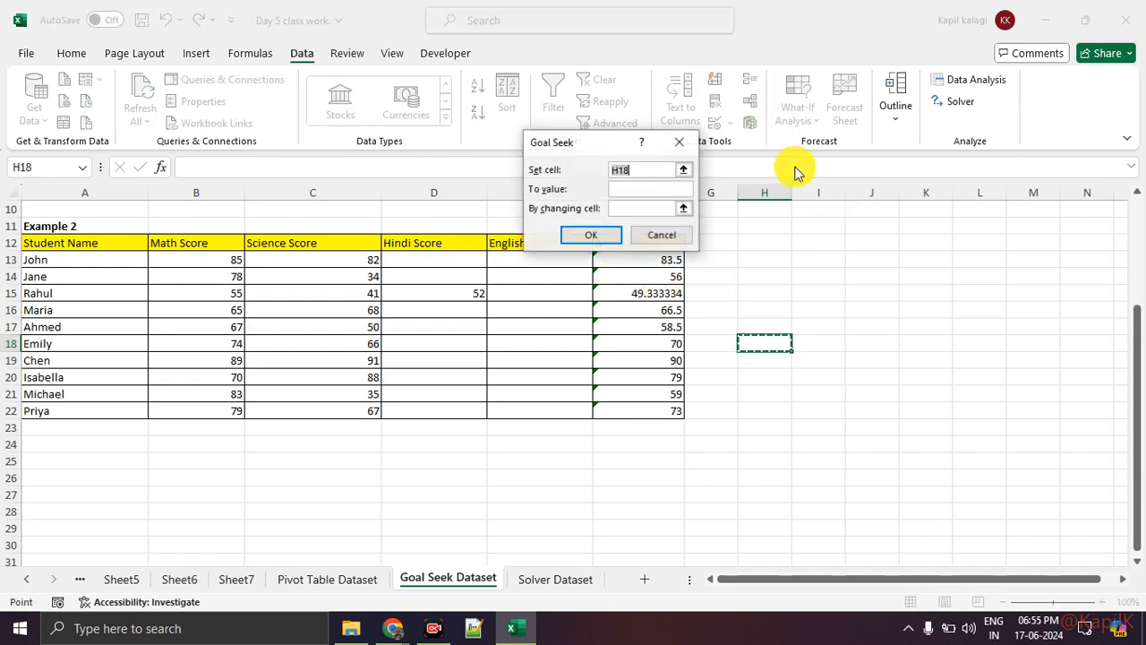
{"action": "left_click_drag", "start_coordinate": [558, 146], "coordinate": [810, 135]}
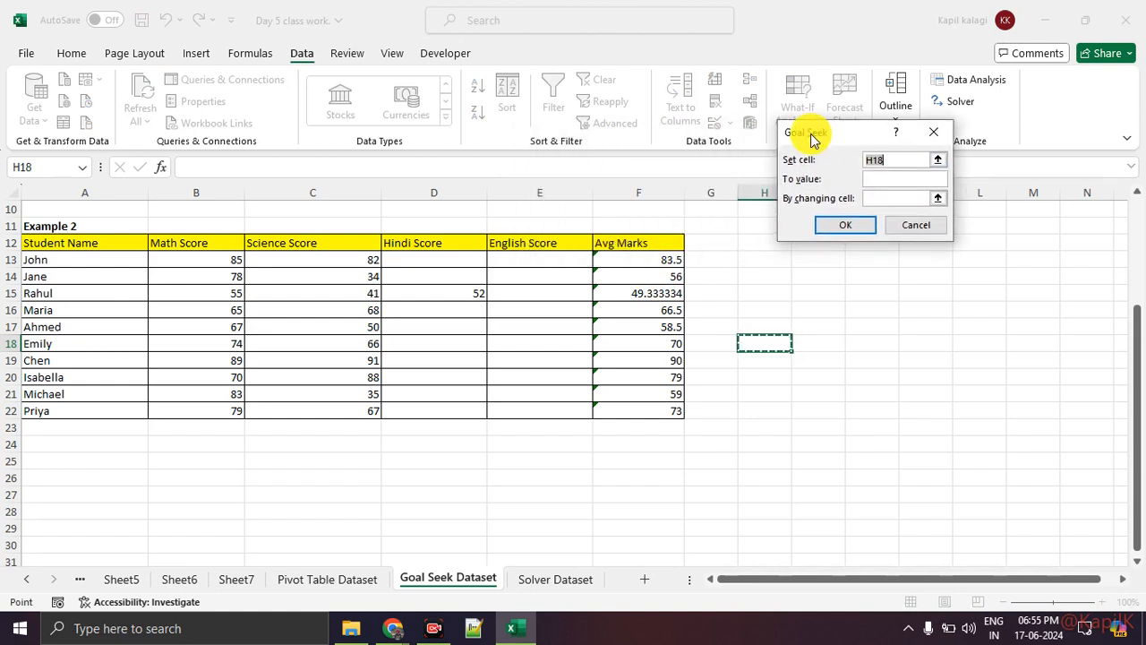
{"action": "left_click", "coordinate": [637, 289]}
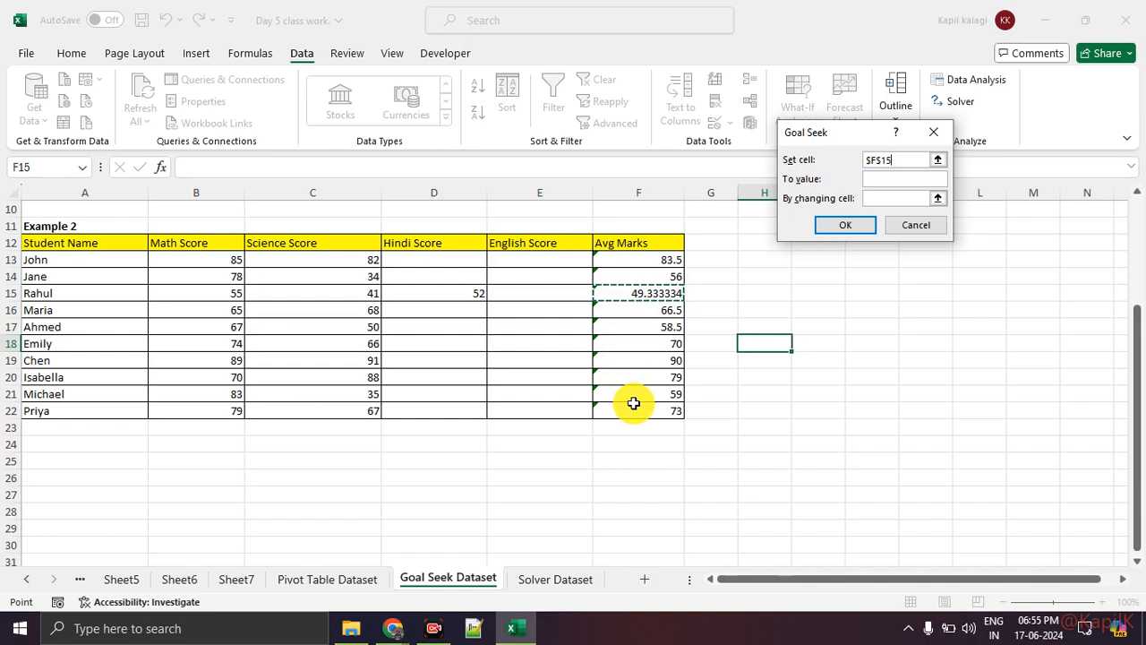
{"action": "left_click", "coordinate": [933, 132]}
Magnify the contribution total in D6, circle its SUM formula in red and handwrite a note beside the total
{"action": "scroll", "coordinate": [489, 382], "scroll_direction": "up", "scroll_amount": 3}
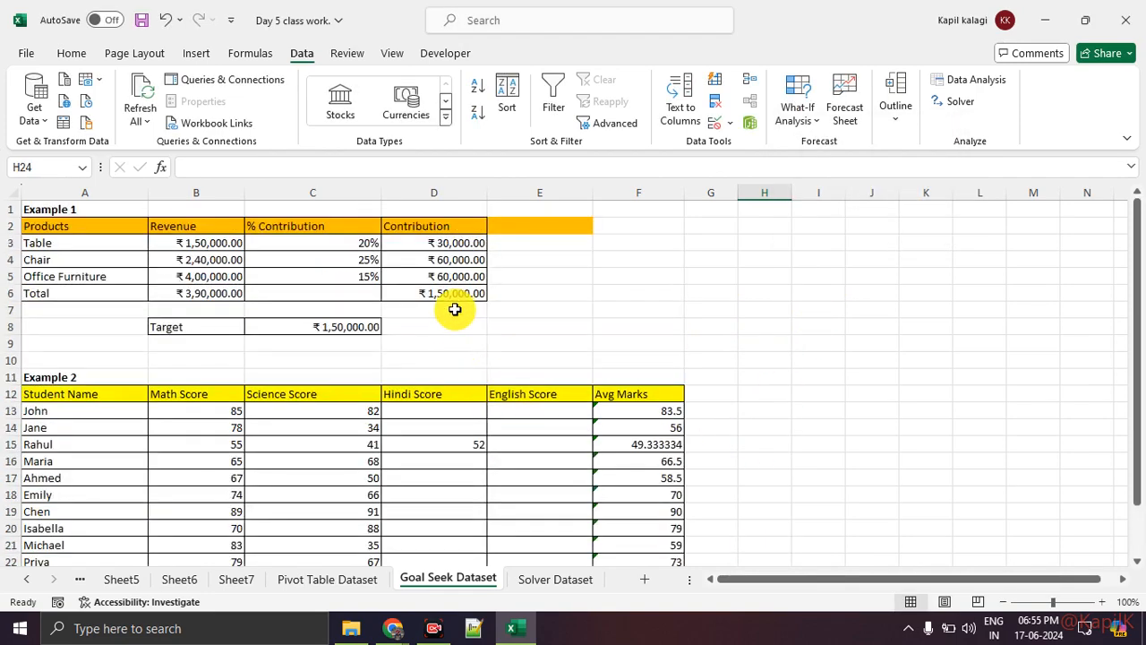
{"action": "left_click", "coordinate": [455, 296]}
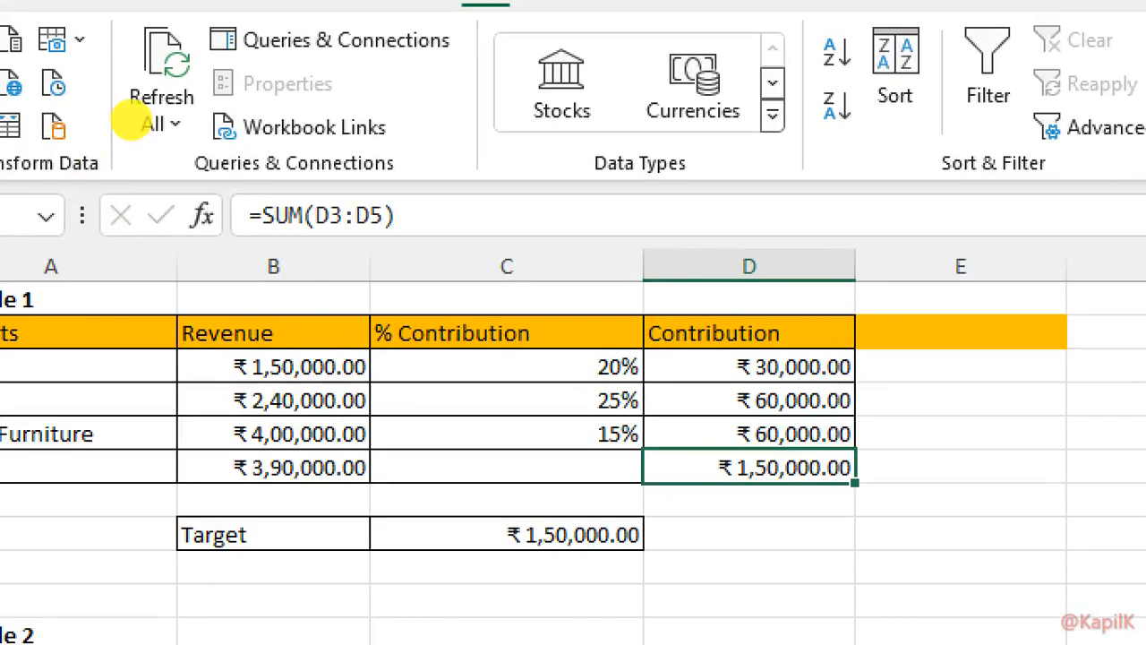
{"action": "mouse_move", "coordinate": [293, 118]}
{"action": "left_mouse_down"}
{"action": "mouse_move", "coordinate": [283, 260]}
{"action": "mouse_move", "coordinate": [164, 132]}
{"action": "left_mouse_up"}
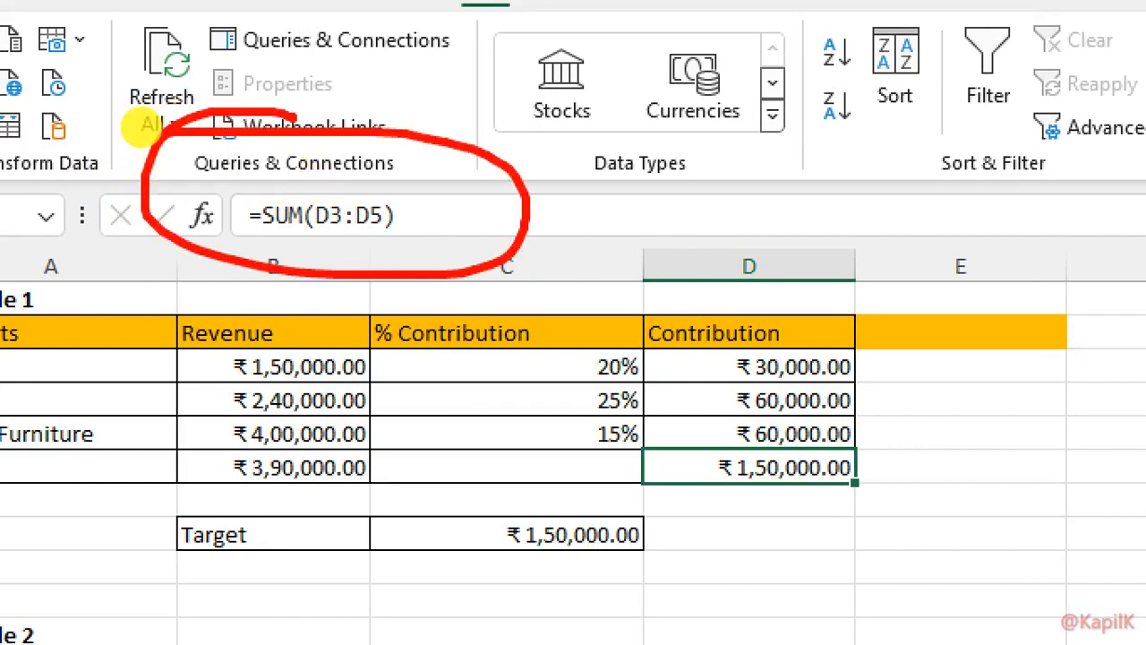
{"action": "left_click_drag", "start_coordinate": [878, 428], "coordinate": [986, 428]}
{"action": "mouse_move", "coordinate": [891, 418]}
{"action": "left_mouse_down"}
{"action": "mouse_move", "coordinate": [873, 431]}
{"action": "mouse_move", "coordinate": [939, 464]}
{"action": "mouse_move", "coordinate": [857, 478]}
{"action": "mouse_move", "coordinate": [890, 482]}
{"action": "left_mouse_up"}
{"action": "left_click_drag", "start_coordinate": [975, 451], "coordinate": [974, 474]}
{"action": "left_click", "coordinate": [1009, 465]}
{"action": "left_click_drag", "start_coordinate": [1039, 439], "coordinate": [1021, 470]}
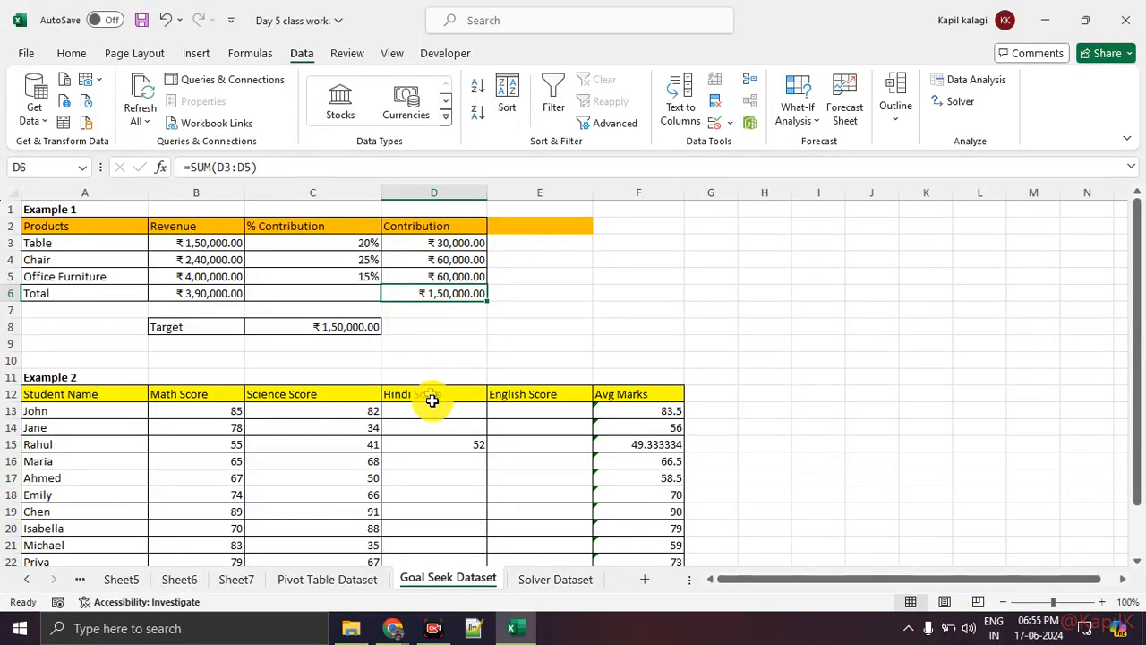
Examine and mark the average formula in F15 of Example 2 and the empty English Score cell E15 it covers
{"action": "left_click", "coordinate": [616, 442]}
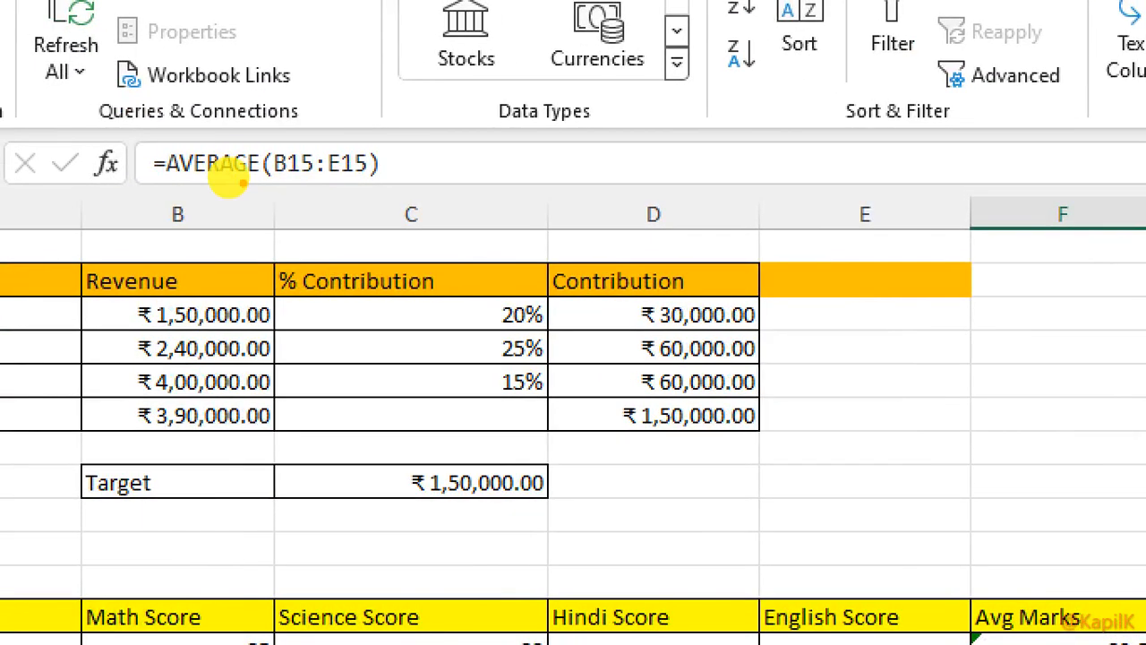
{"action": "mouse_move", "coordinate": [158, 166]}
{"action": "left_mouse_down"}
{"action": "mouse_move", "coordinate": [263, 166]}
{"action": "mouse_move", "coordinate": [291, 187]}
{"action": "left_mouse_up"}
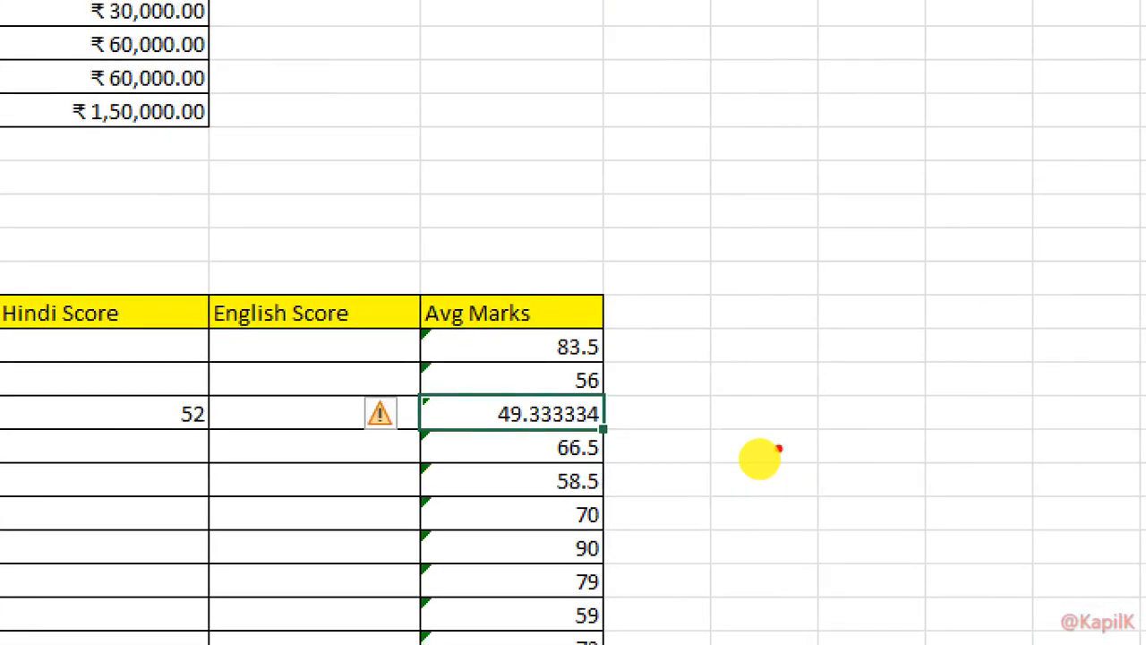
{"action": "left_click_drag", "start_coordinate": [713, 447], "coordinate": [754, 442]}
{"action": "left_click", "coordinate": [458, 436]}
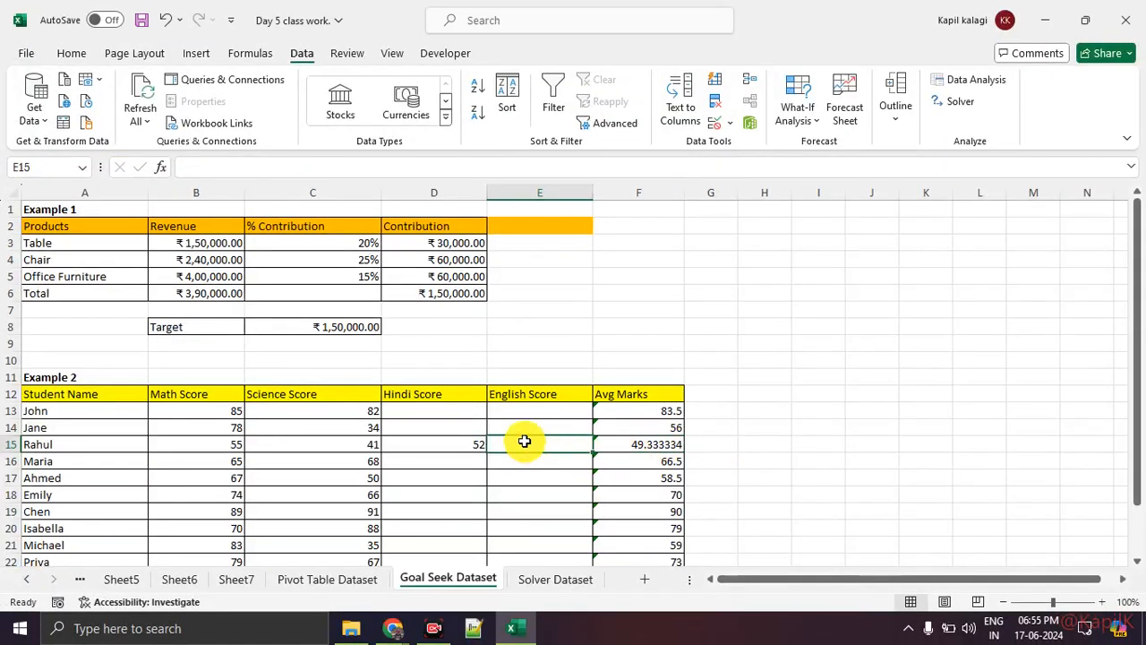
{"action": "left_click", "coordinate": [676, 445]}
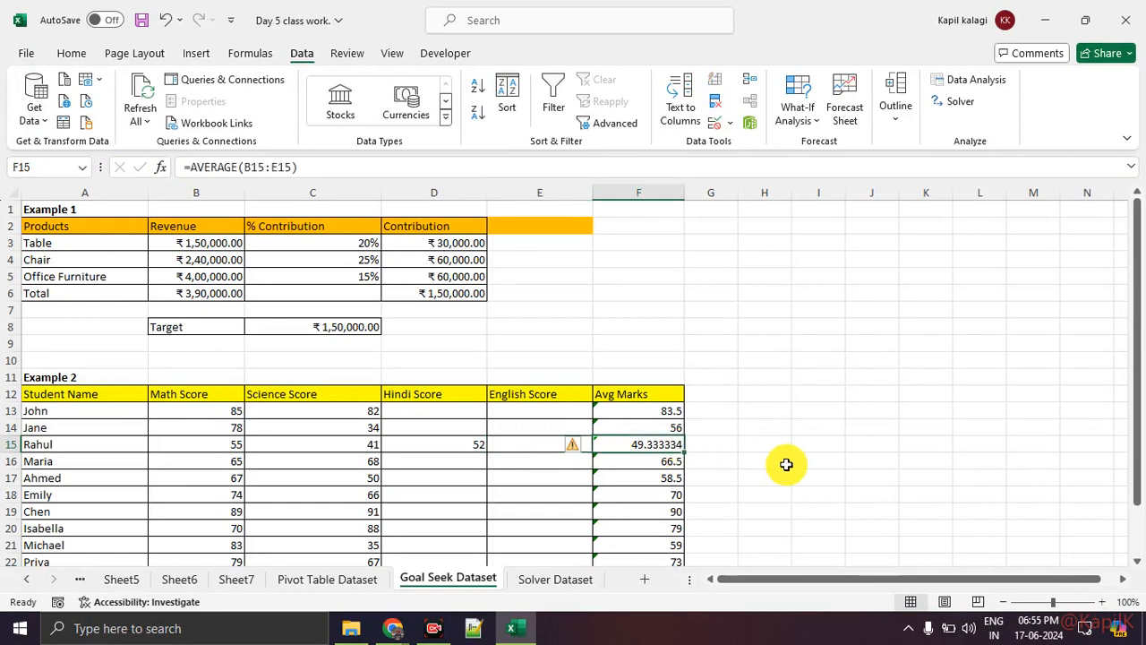
{"action": "left_click", "coordinate": [541, 443]}
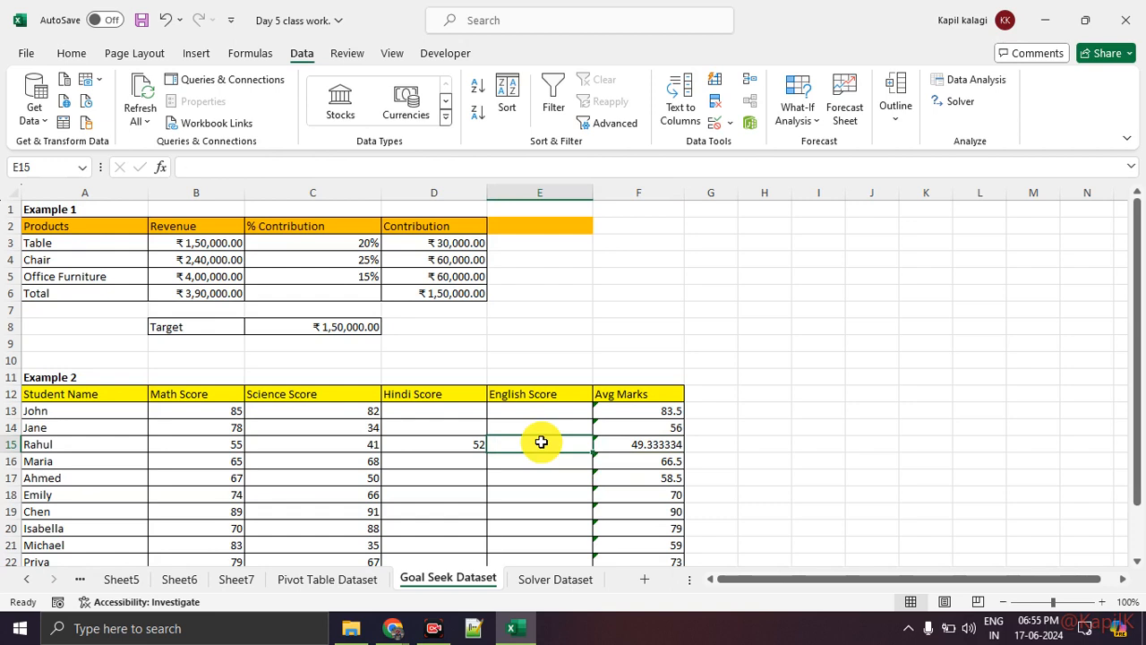
Run Goal Seek to bring the average in F15 to 55 by changing the English Score in E15
{"action": "left_click", "coordinate": [610, 443]}
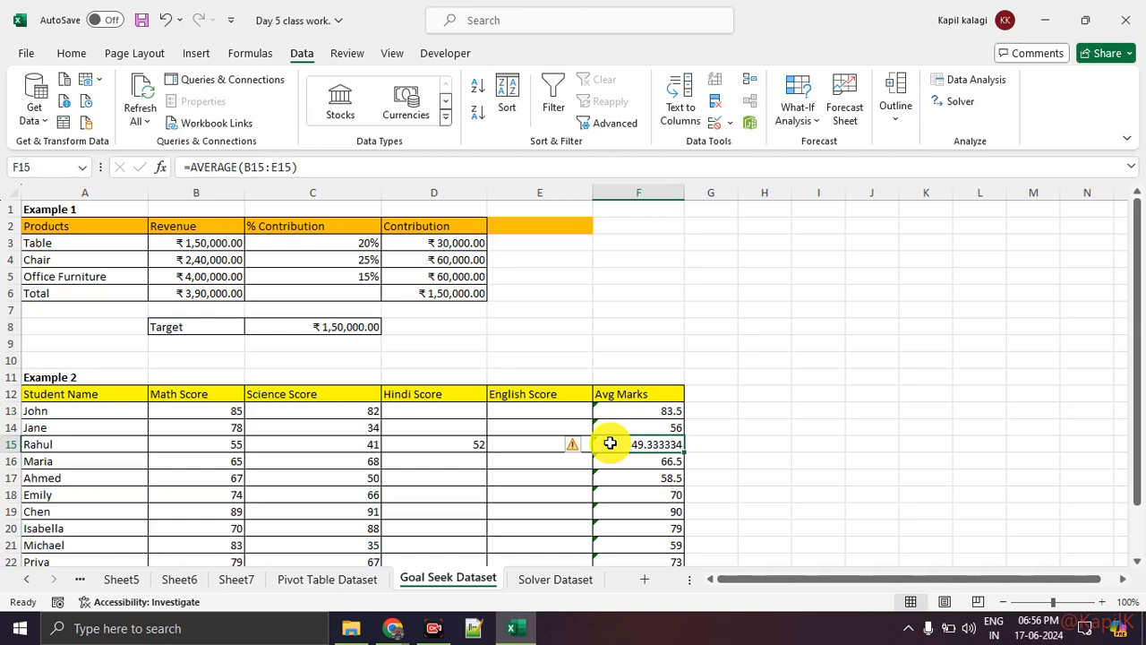
{"action": "left_click", "coordinate": [803, 130]}
{"action": "left_click", "coordinate": [811, 170]}
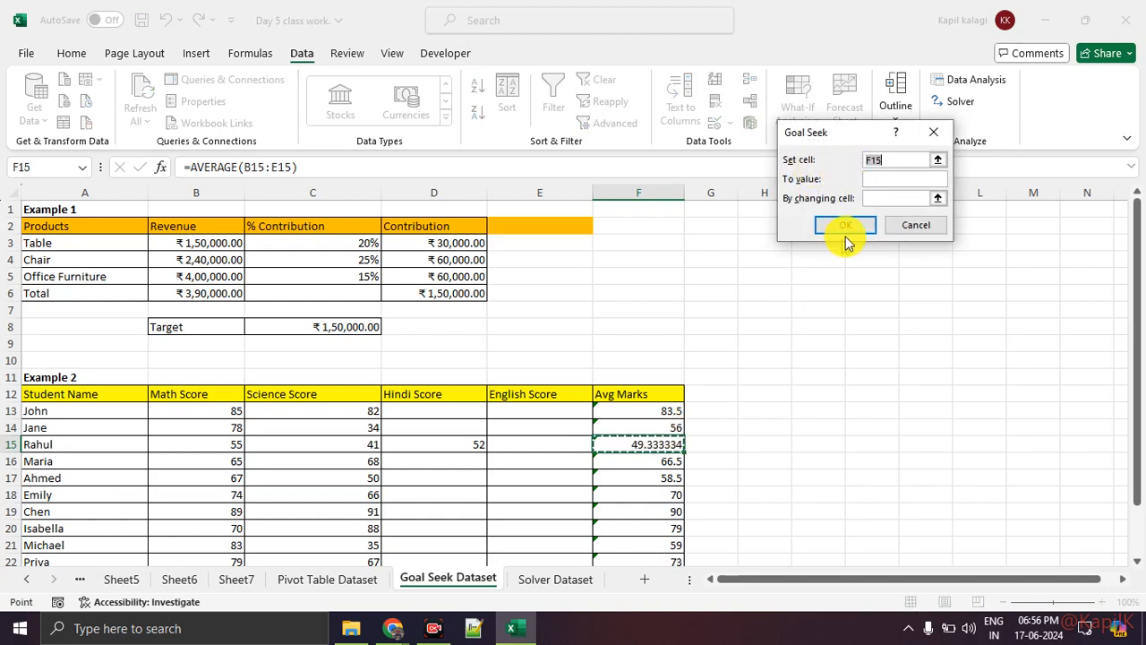
{"action": "left_click", "coordinate": [879, 181]}
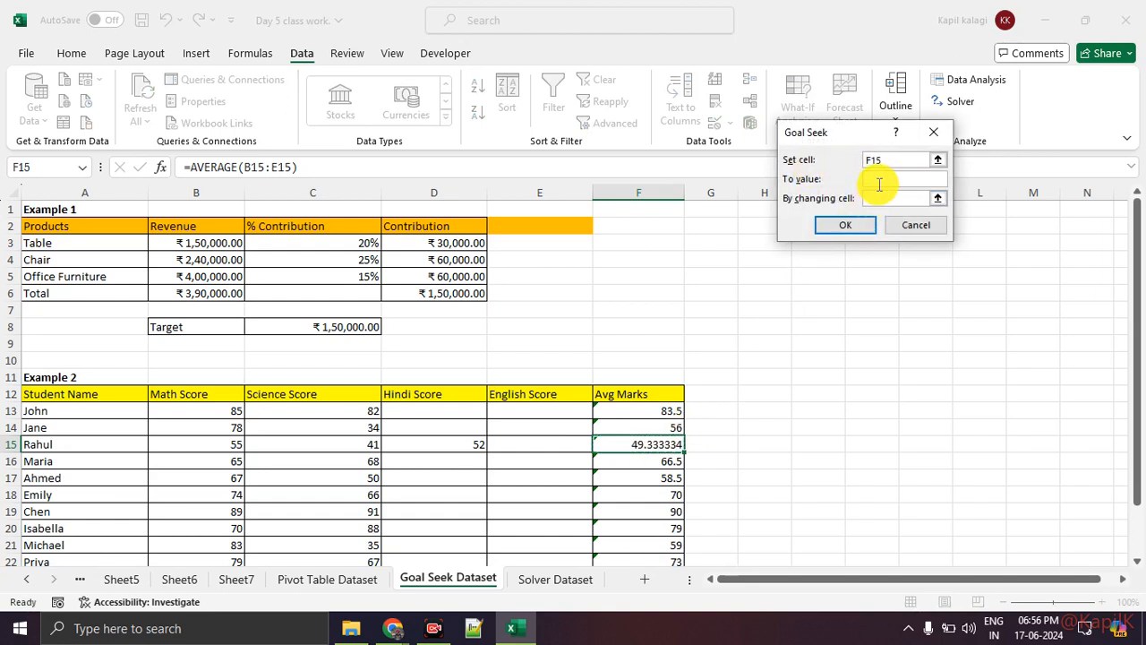
{"action": "type", "text": "55"}
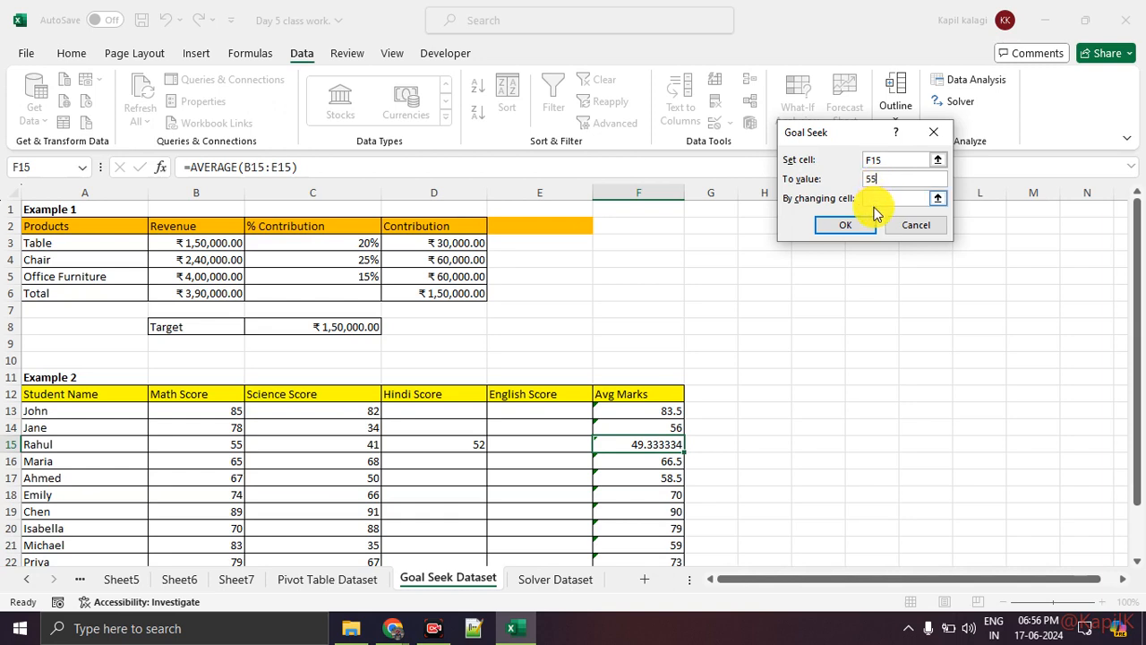
{"action": "left_click", "coordinate": [887, 198]}
{"action": "left_click", "coordinate": [540, 445]}
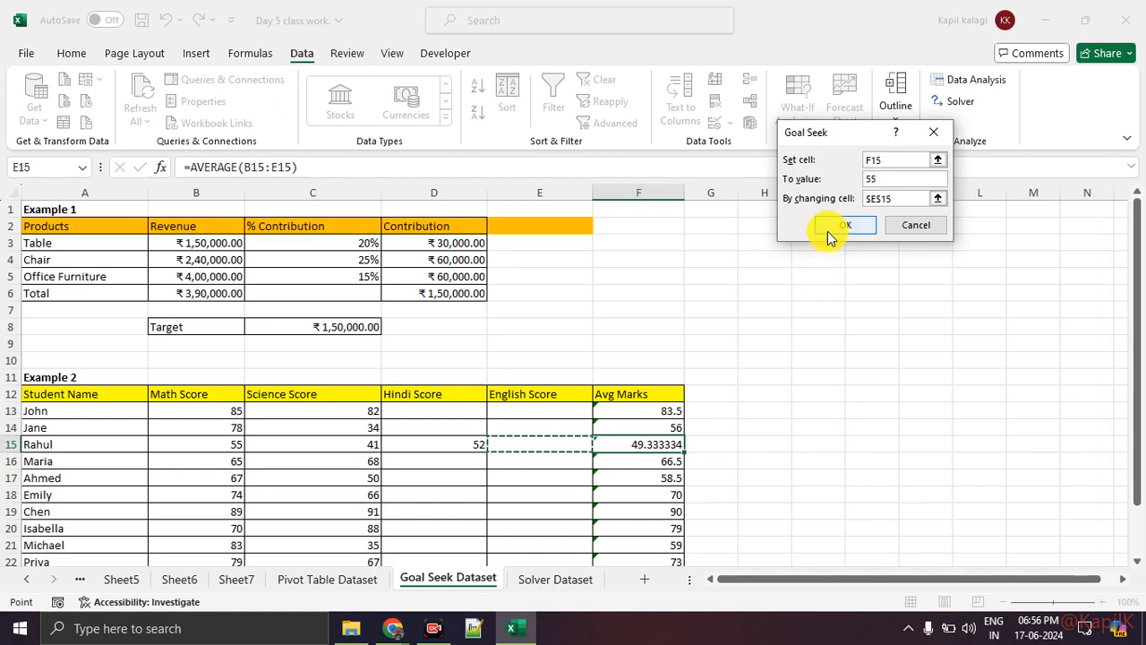
{"action": "left_click_drag", "start_coordinate": [811, 139], "coordinate": [514, 191]}
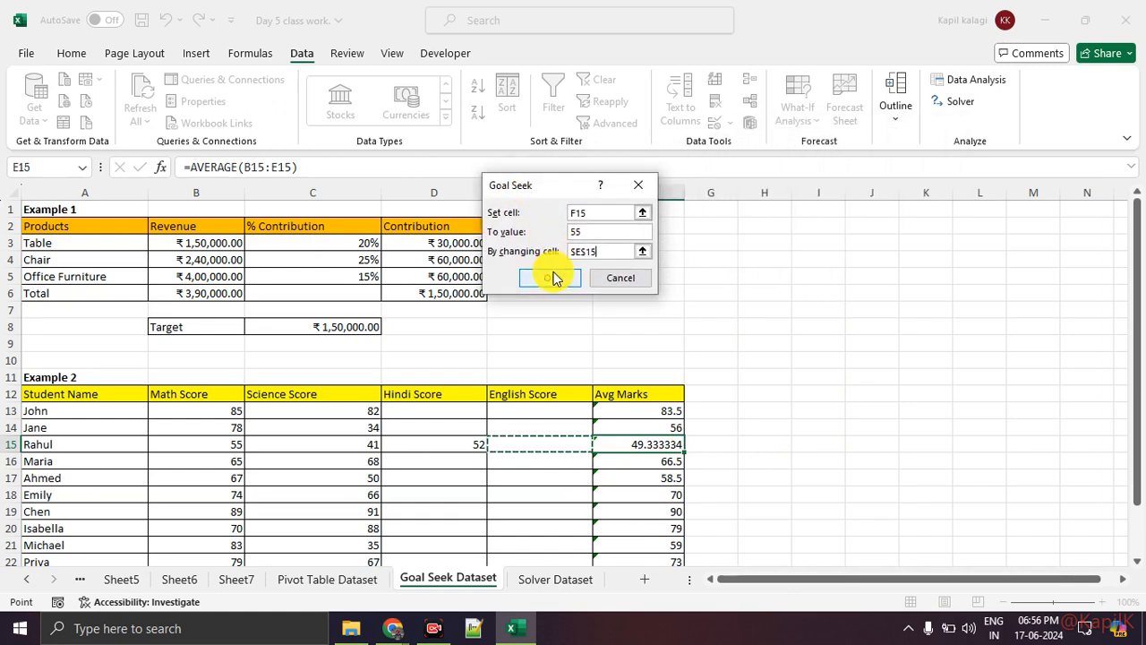
{"action": "left_click", "coordinate": [570, 279]}
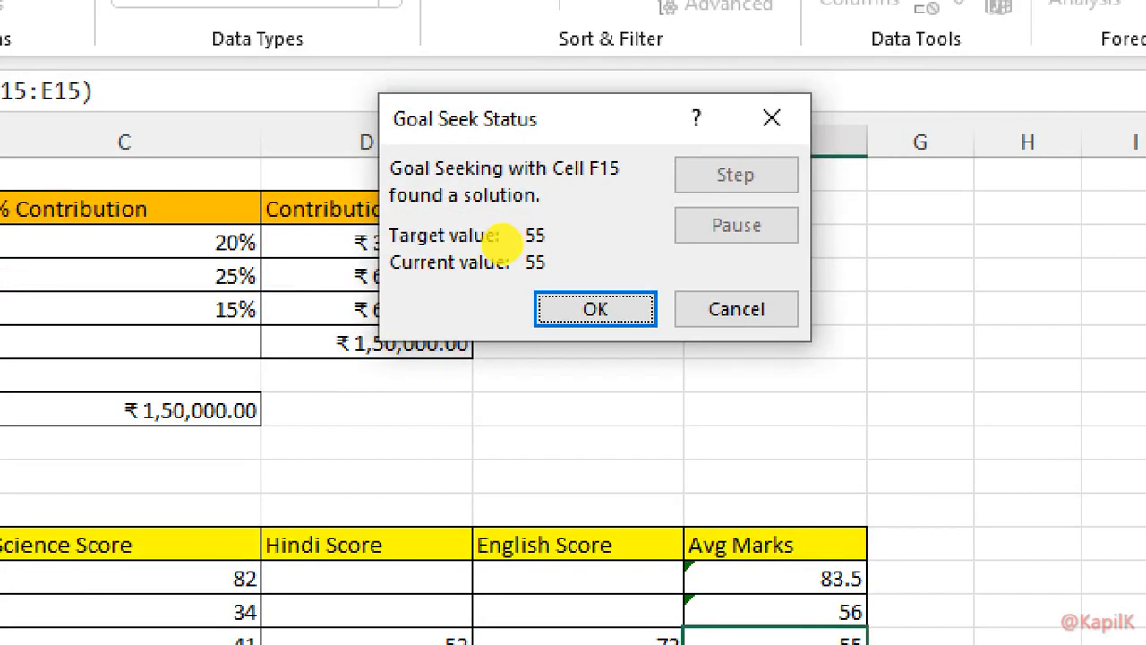
Underline the Goal Seek status message and values in red and mark the row 15 average and English Score
{"action": "left_click_drag", "start_coordinate": [387, 219], "coordinate": [550, 209]}
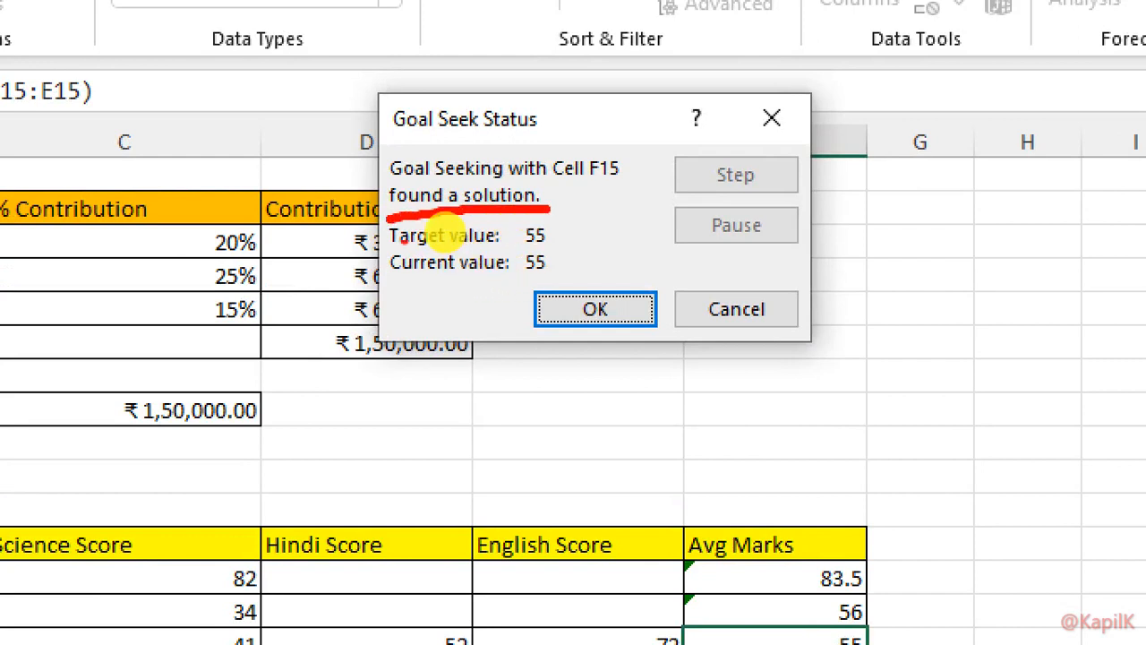
{"action": "mouse_move", "coordinate": [394, 284]}
{"action": "left_mouse_down"}
{"action": "mouse_move", "coordinate": [562, 269]}
{"action": "mouse_move", "coordinate": [577, 231]}
{"action": "mouse_move", "coordinate": [667, 270]}
{"action": "mouse_move", "coordinate": [780, 268]}
{"action": "left_mouse_up"}
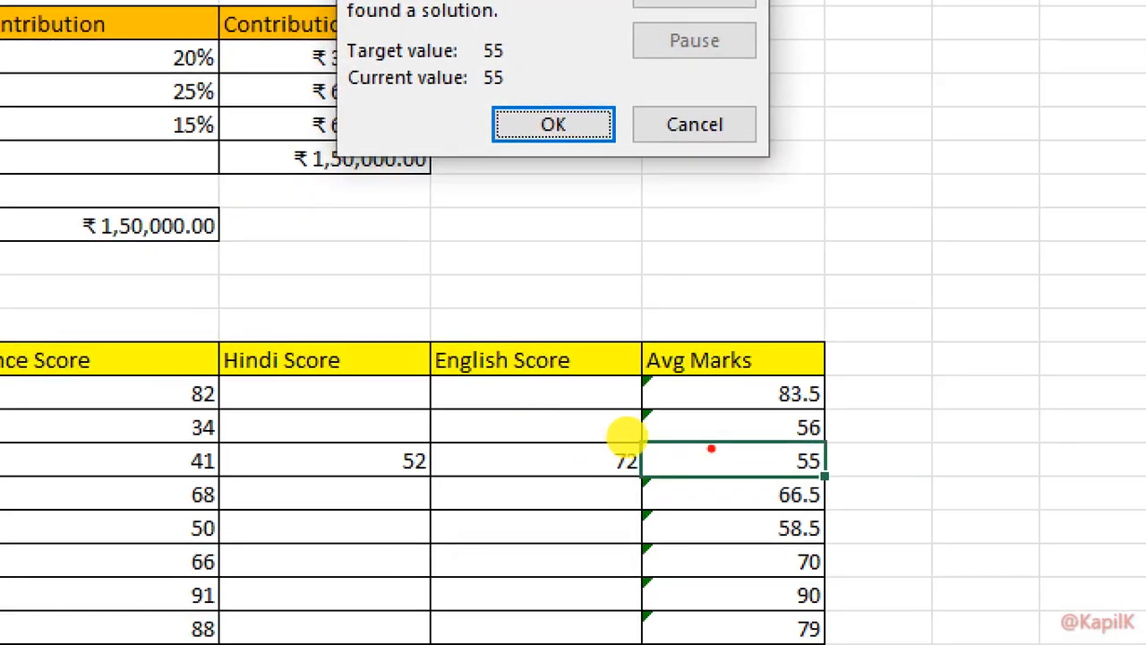
{"action": "mouse_move", "coordinate": [669, 443]}
{"action": "left_mouse_down"}
{"action": "mouse_move", "coordinate": [685, 500]}
{"action": "mouse_move", "coordinate": [559, 410]}
{"action": "left_mouse_up"}
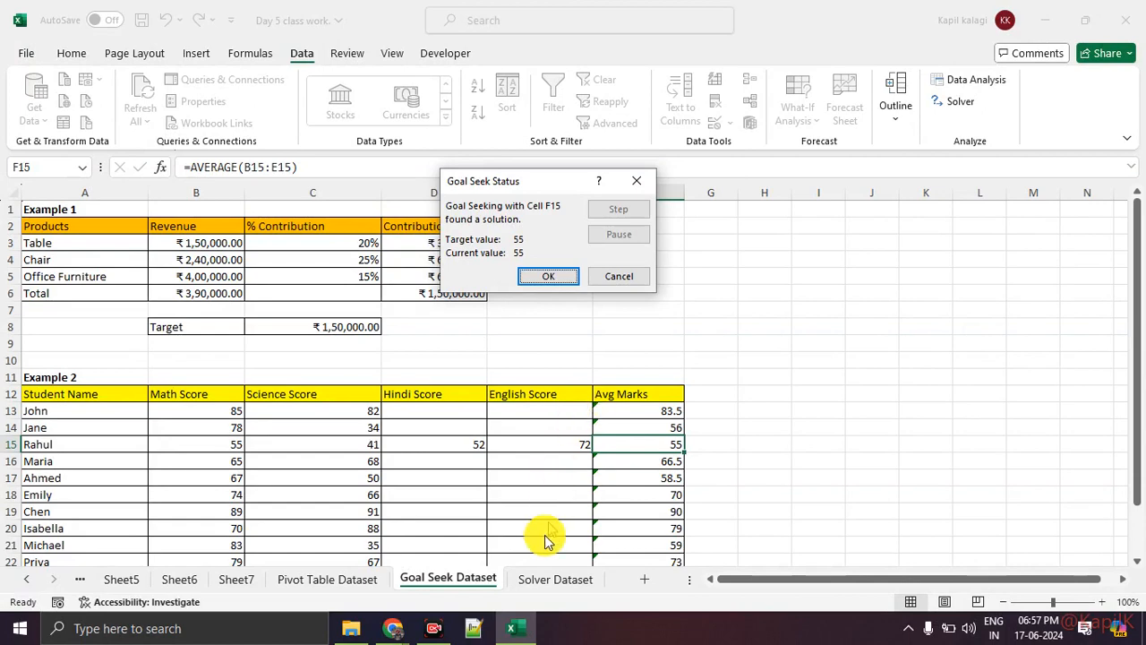
Switch to Google Meet, admit the participant waiting to join and review the participant list
{"action": "left_click", "coordinate": [403, 628]}
{"action": "left_click", "coordinate": [329, 561]}
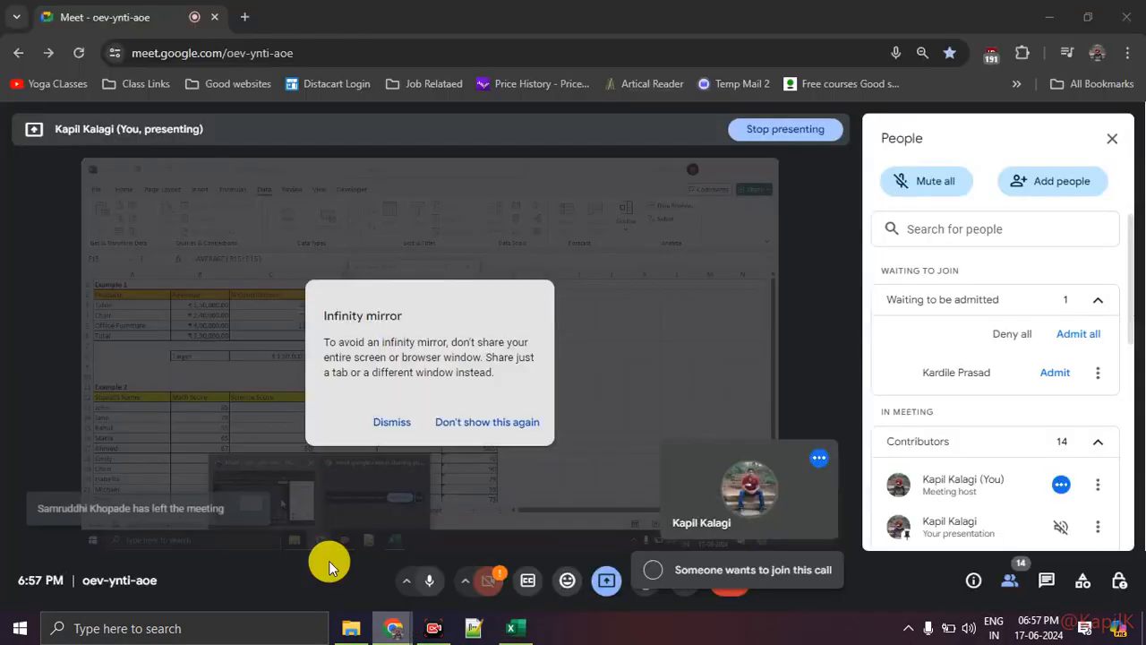
{"action": "left_click", "coordinate": [1047, 374]}
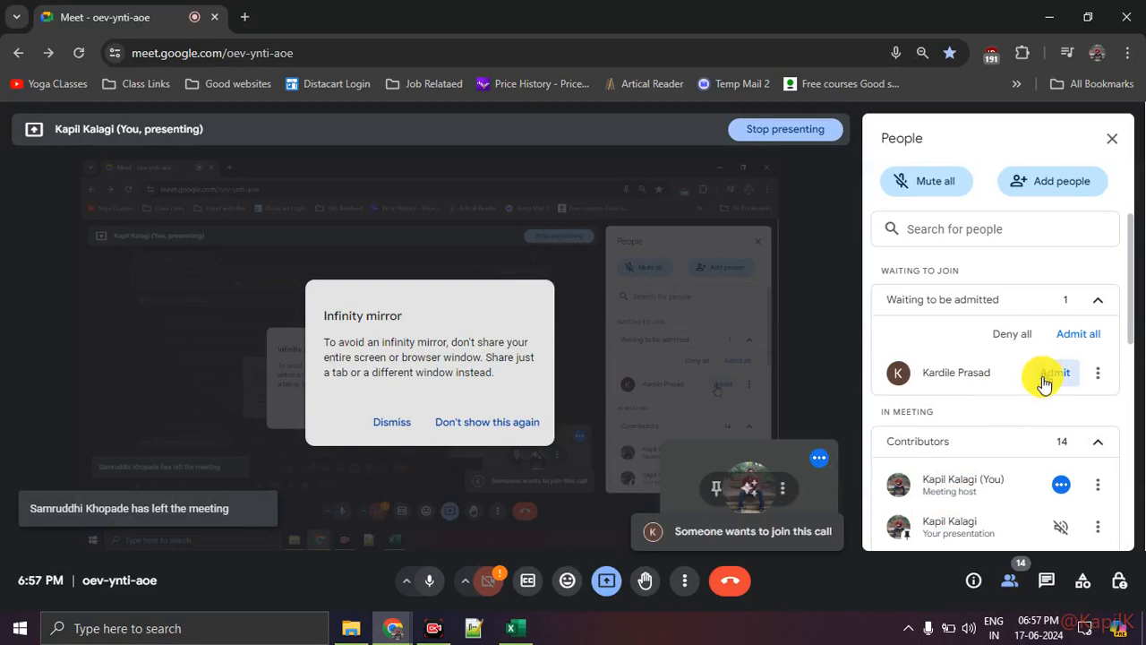
{"action": "scroll", "coordinate": [1019, 457], "scroll_direction": "down", "scroll_amount": 5}
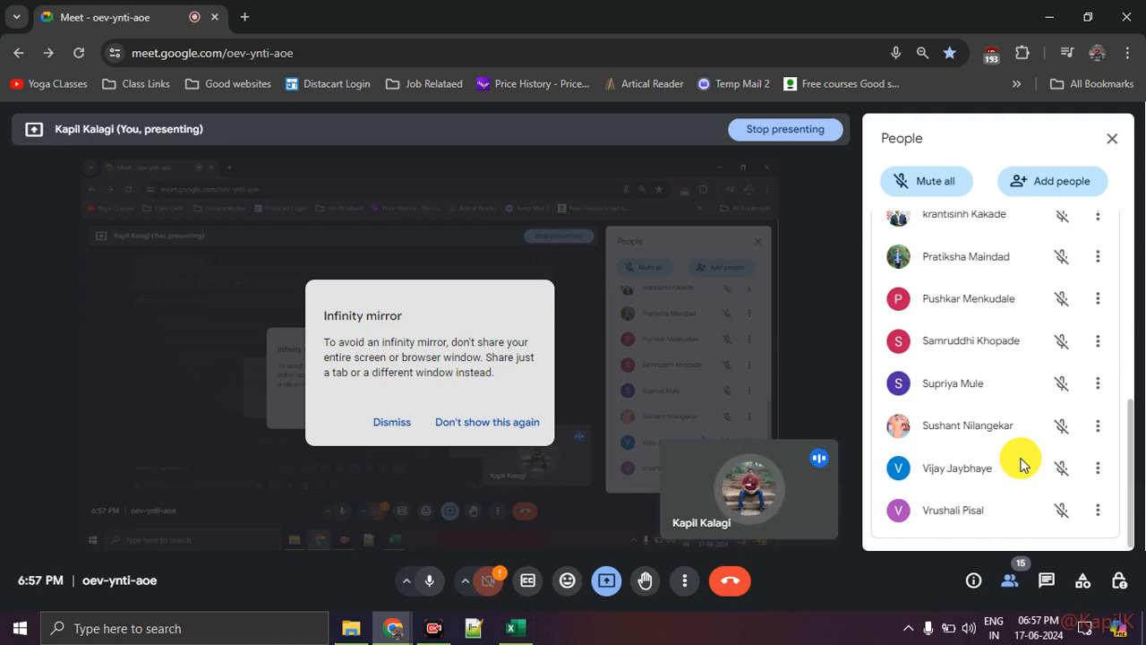
Return to Excel and accept the Goal Seek solution for the row 15 average
{"action": "key", "text": "alt+Tab"}
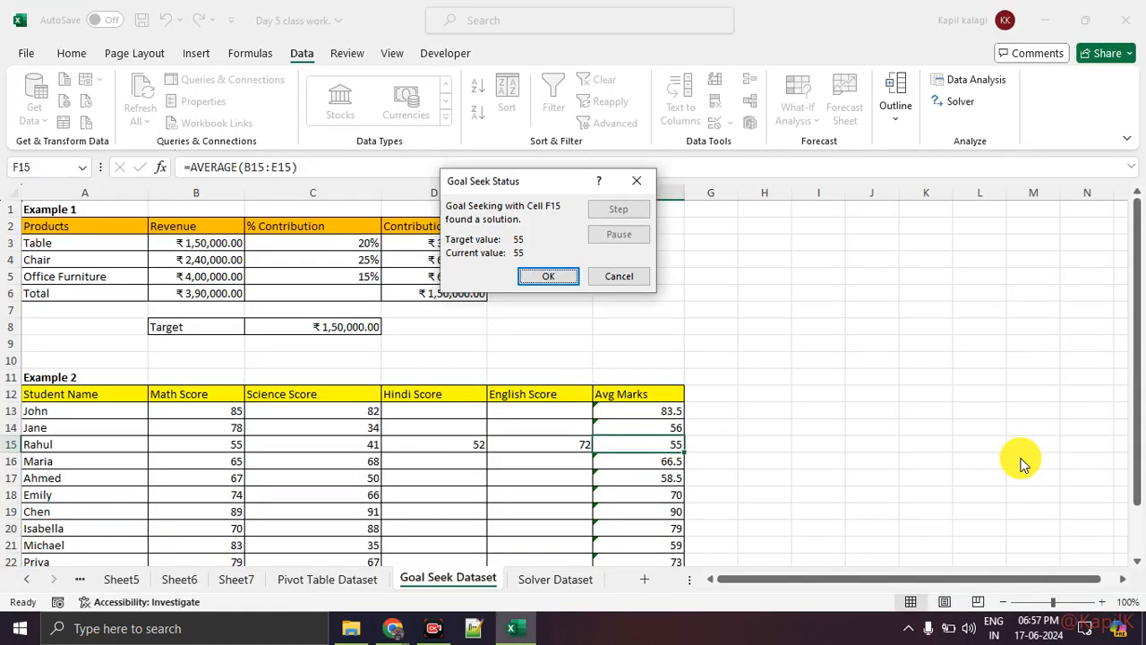
{"action": "left_click", "coordinate": [554, 275]}
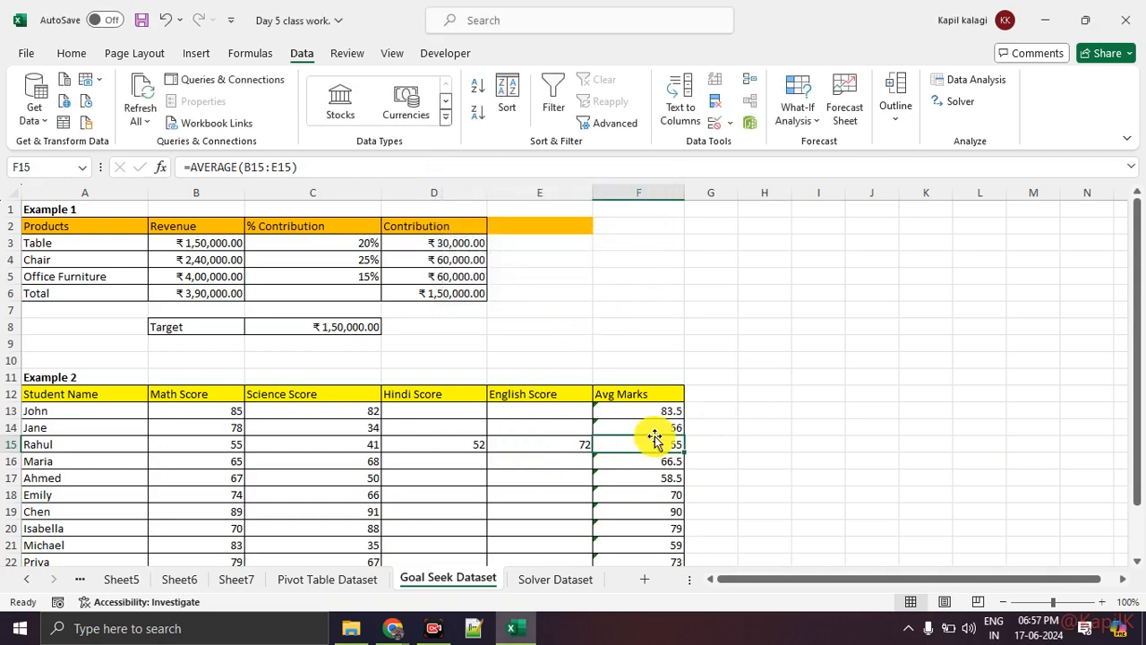
{"action": "left_click", "coordinate": [815, 447]}
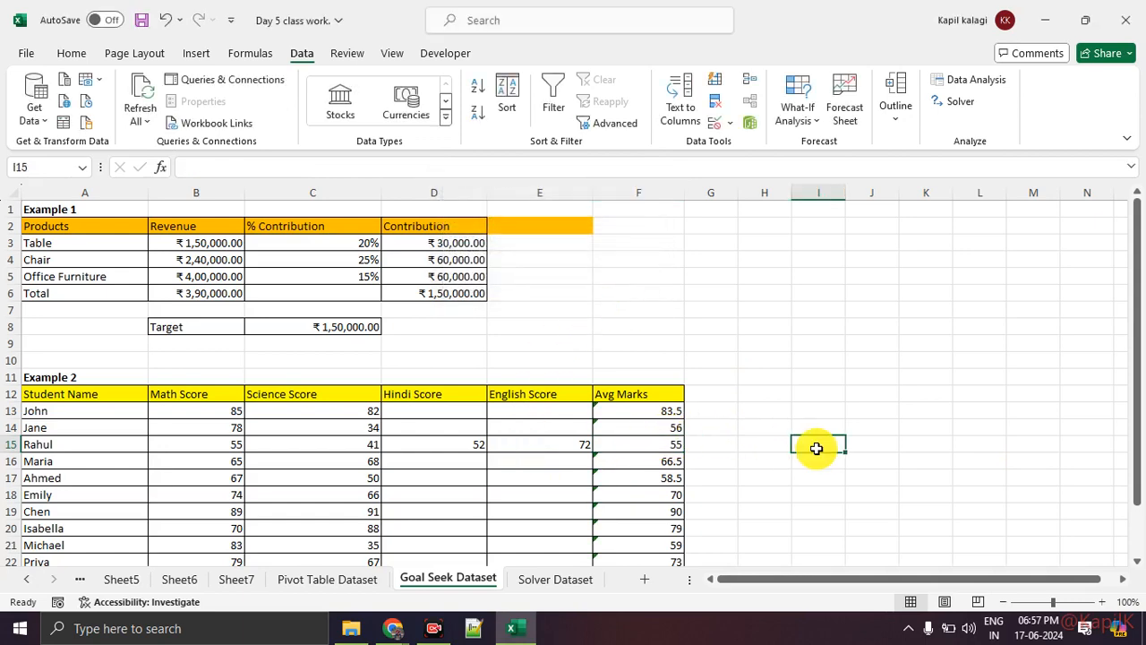
Enter 60 as the Hindi Score in D17 and check that row's average formula in F17
{"action": "scroll", "coordinate": [788, 452], "scroll_direction": "down", "scroll_amount": 1}
{"action": "left_click_drag", "start_coordinate": [673, 410], "coordinate": [682, 527]}
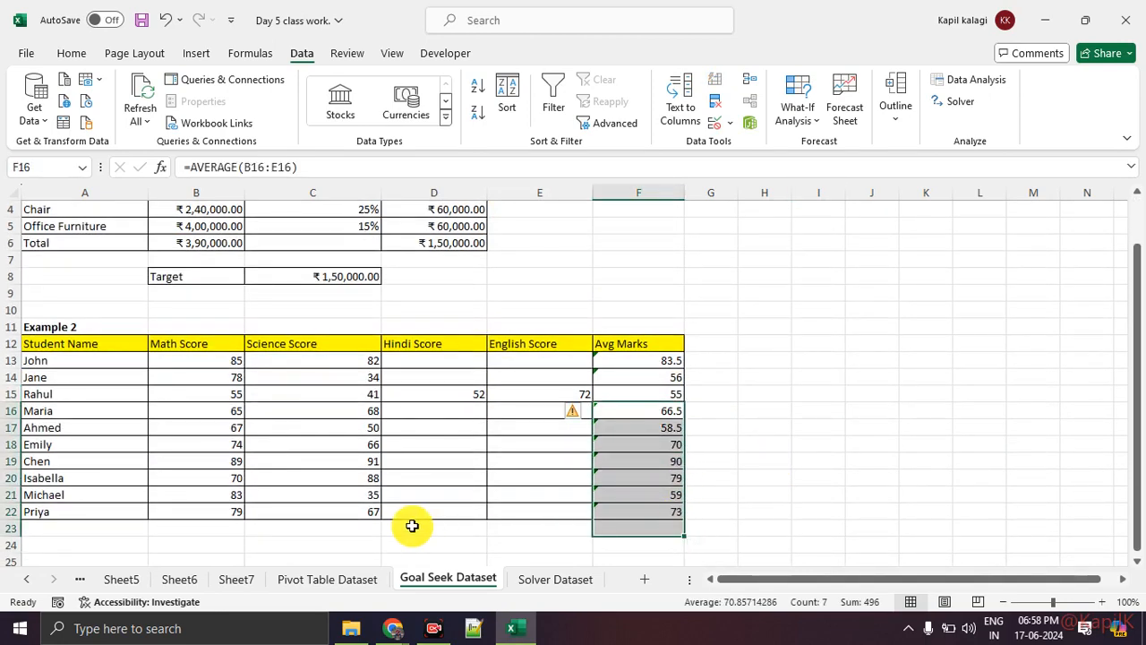
{"action": "left_click", "coordinate": [532, 460]}
{"action": "left_click", "coordinate": [452, 423]}
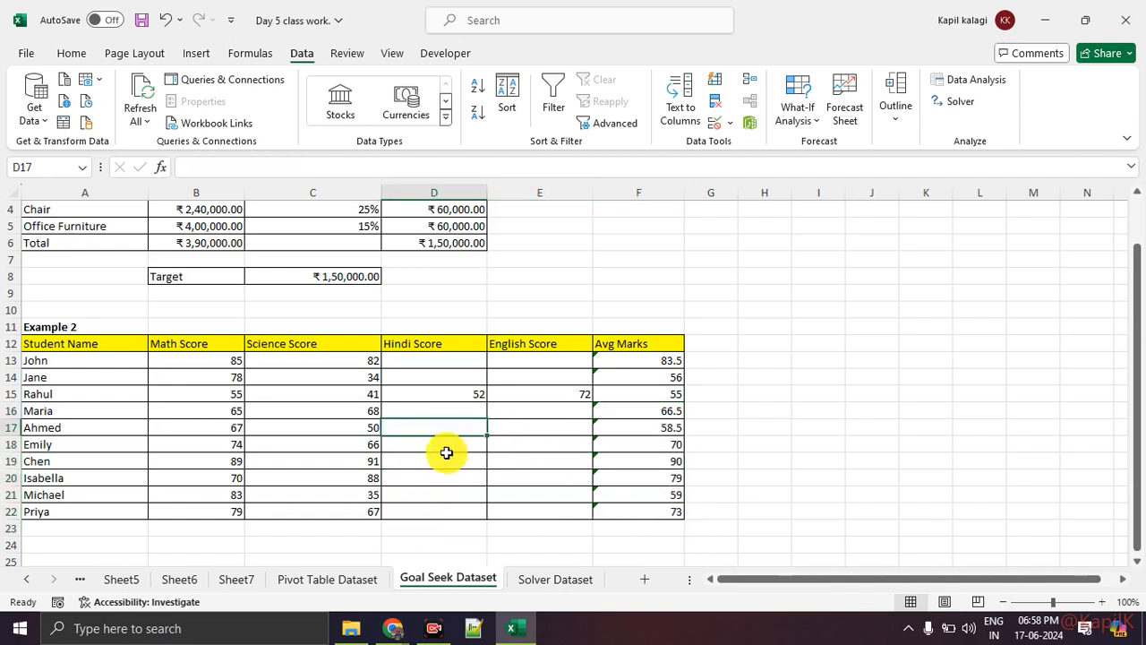
{"action": "type", "text": "60"}
{"action": "key", "text": "Return"}
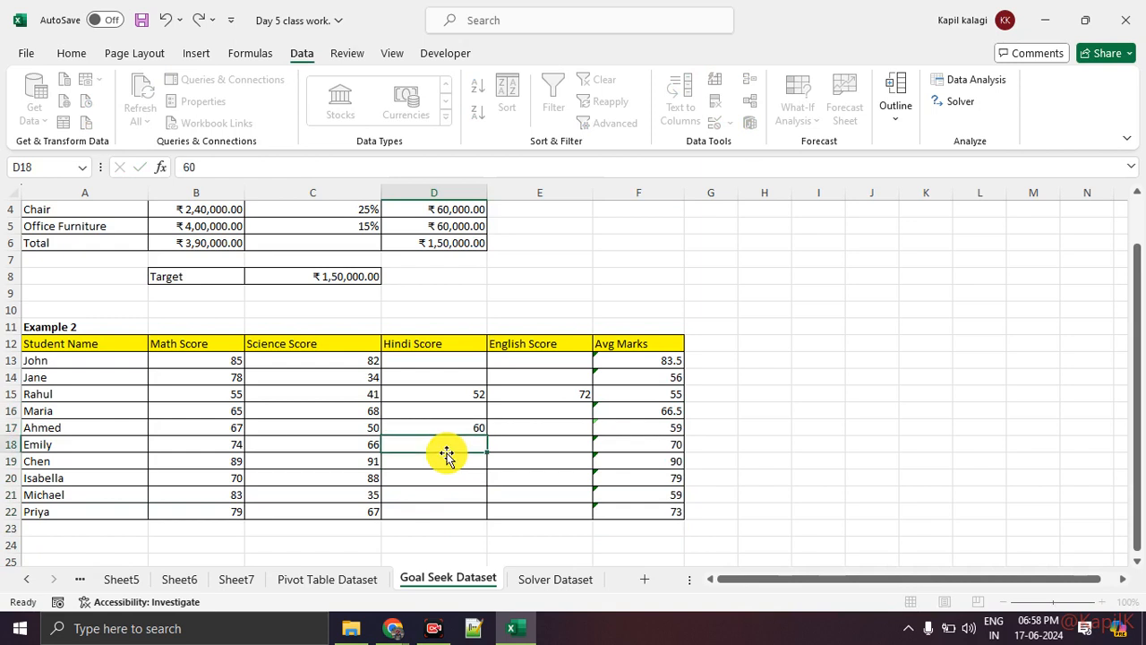
{"action": "left_click", "coordinate": [673, 431]}
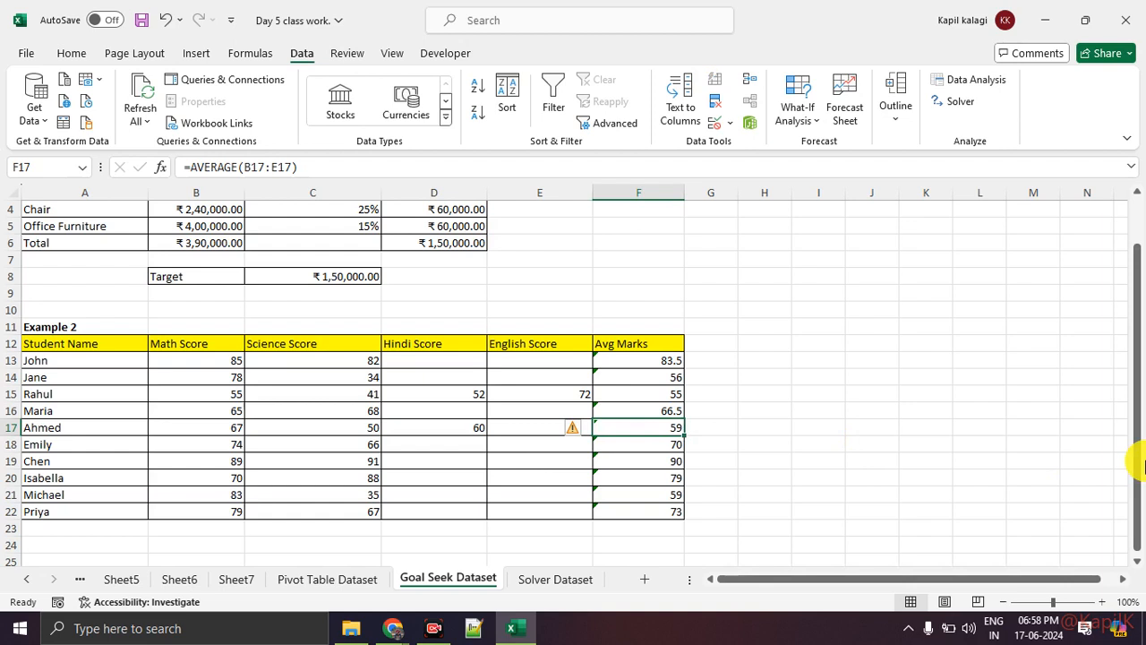
{"action": "left_click", "coordinate": [522, 431]}
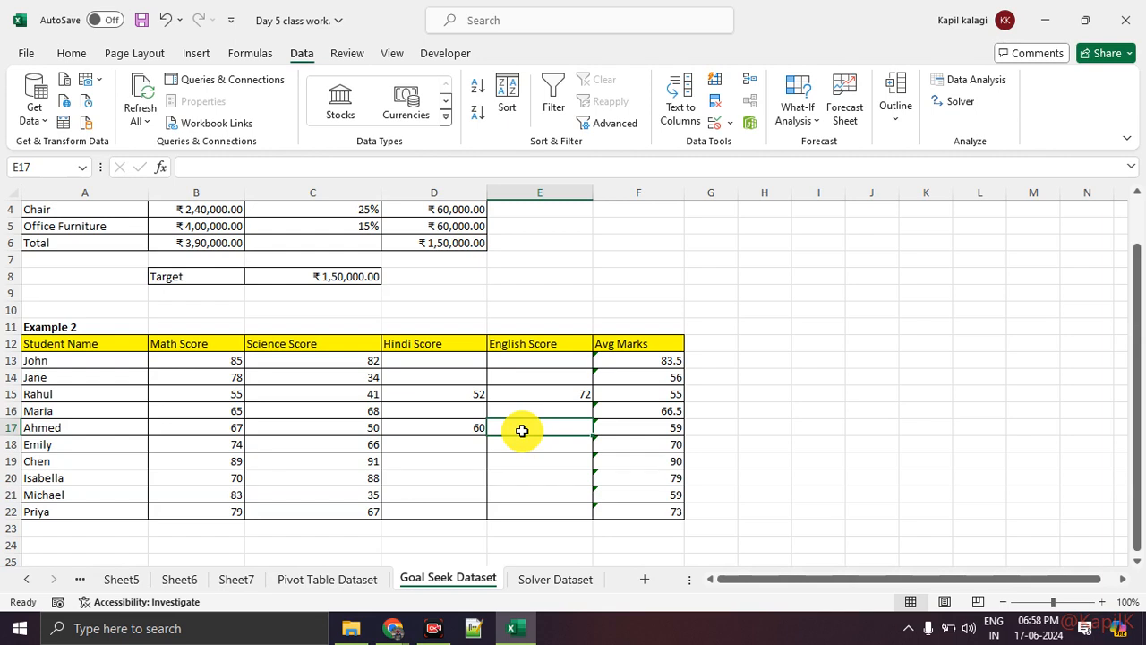
{"action": "left_click", "coordinate": [798, 120]}
{"action": "left_click", "coordinate": [819, 170]}
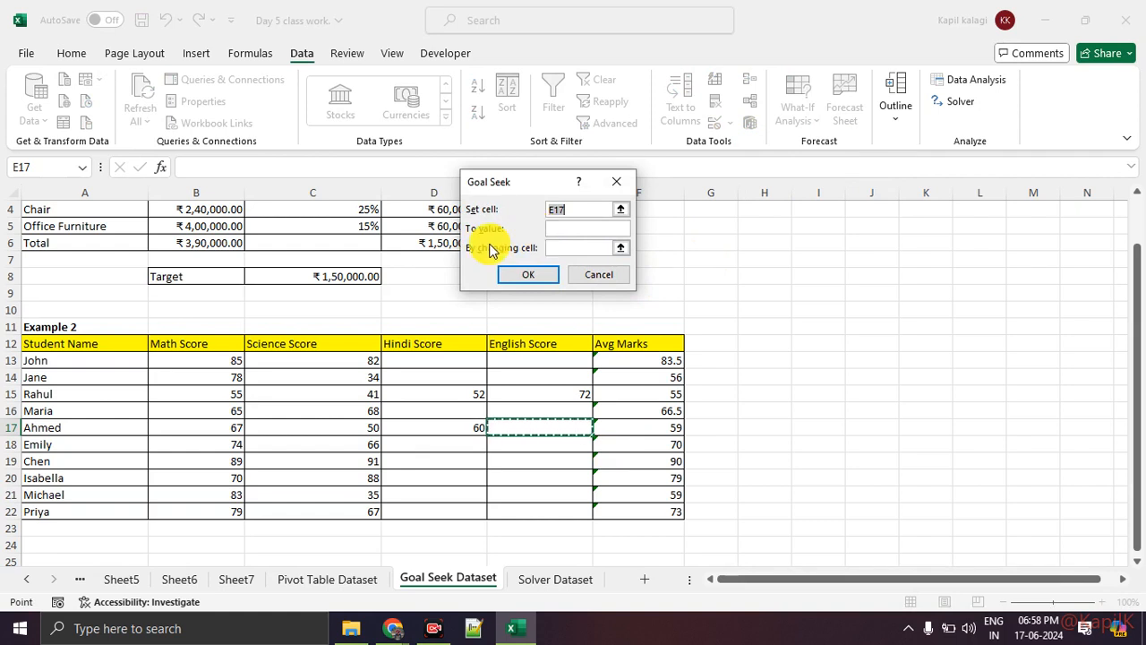
{"action": "left_click", "coordinate": [616, 182]}
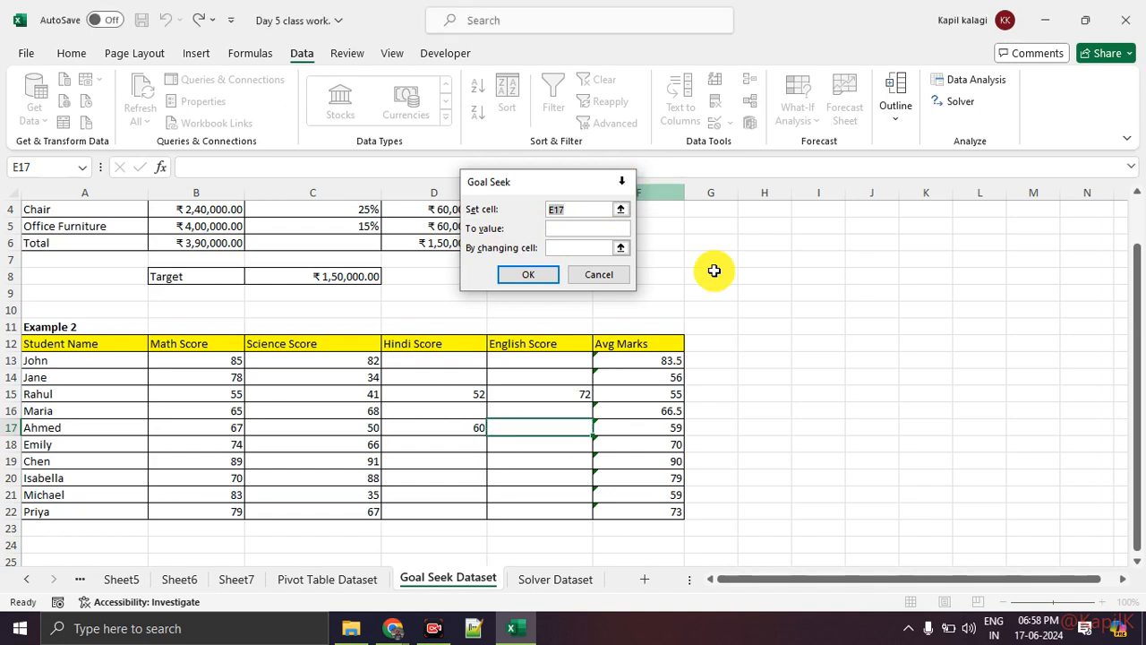
{"action": "left_click", "coordinate": [774, 315]}
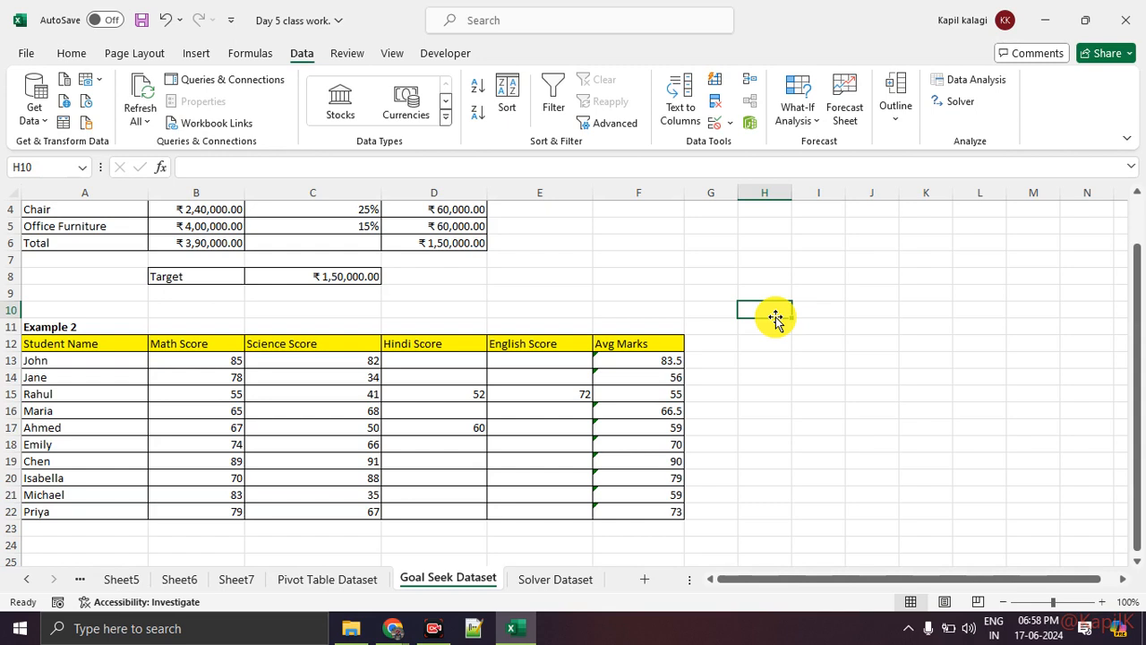
Check the average formula in F17 and open the Solver Dataset sheet
{"action": "left_click", "coordinate": [671, 432]}
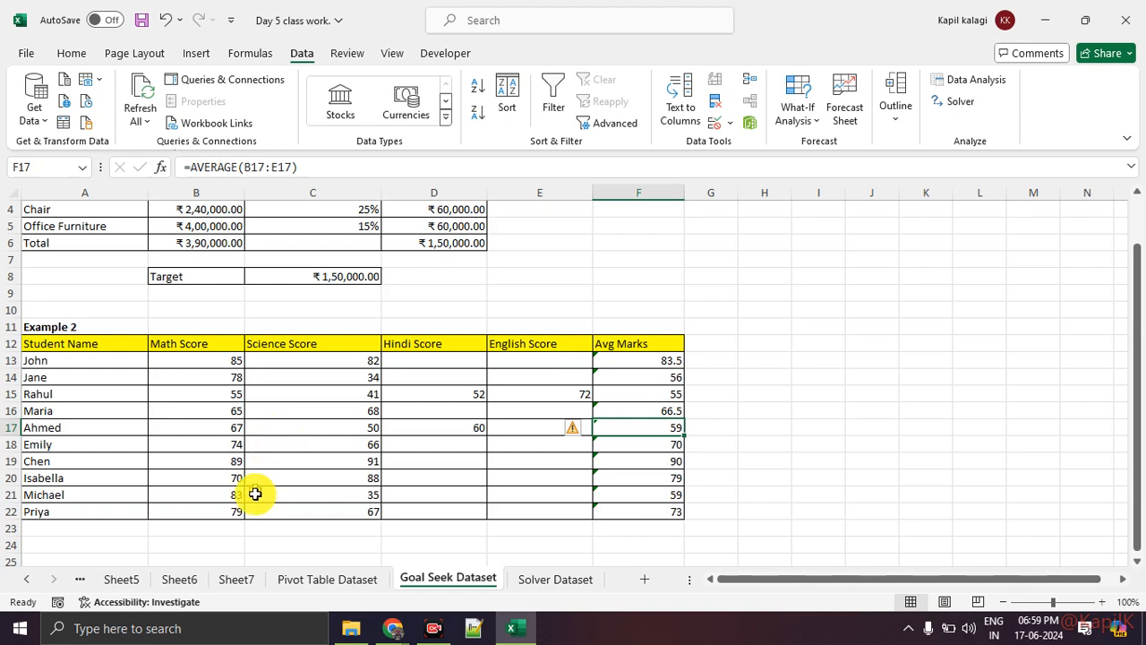
{"action": "left_click", "coordinate": [542, 592]}
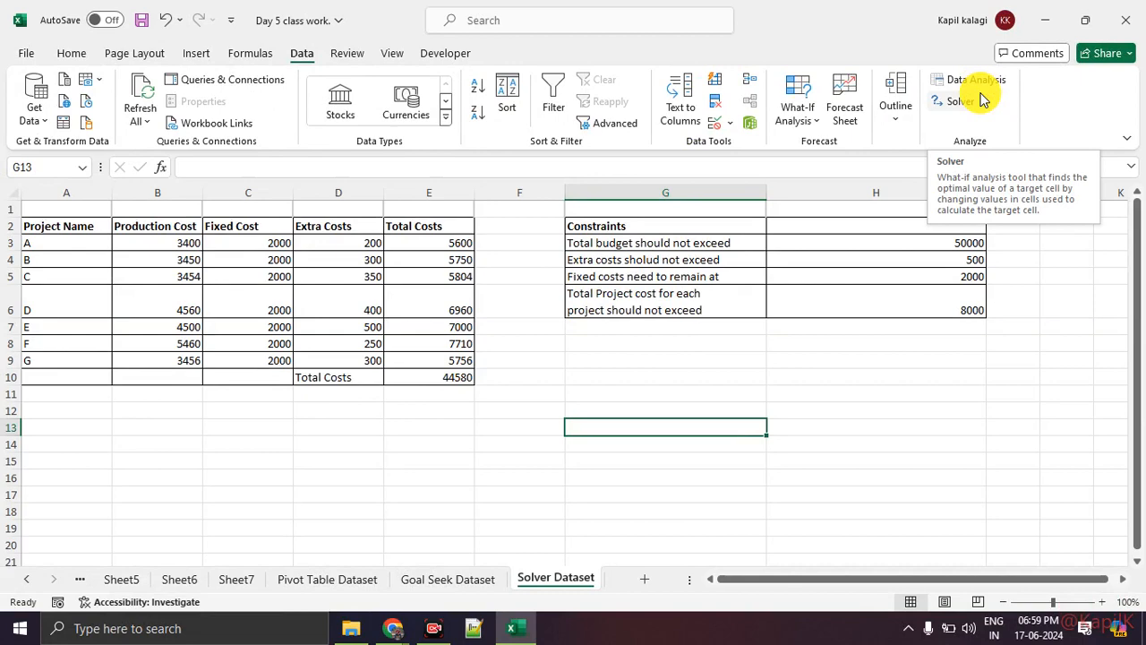
Switch to Google Meet, mute the participant whose microphone is on, and return to the Excel workbook
{"action": "left_click", "coordinate": [397, 628]}
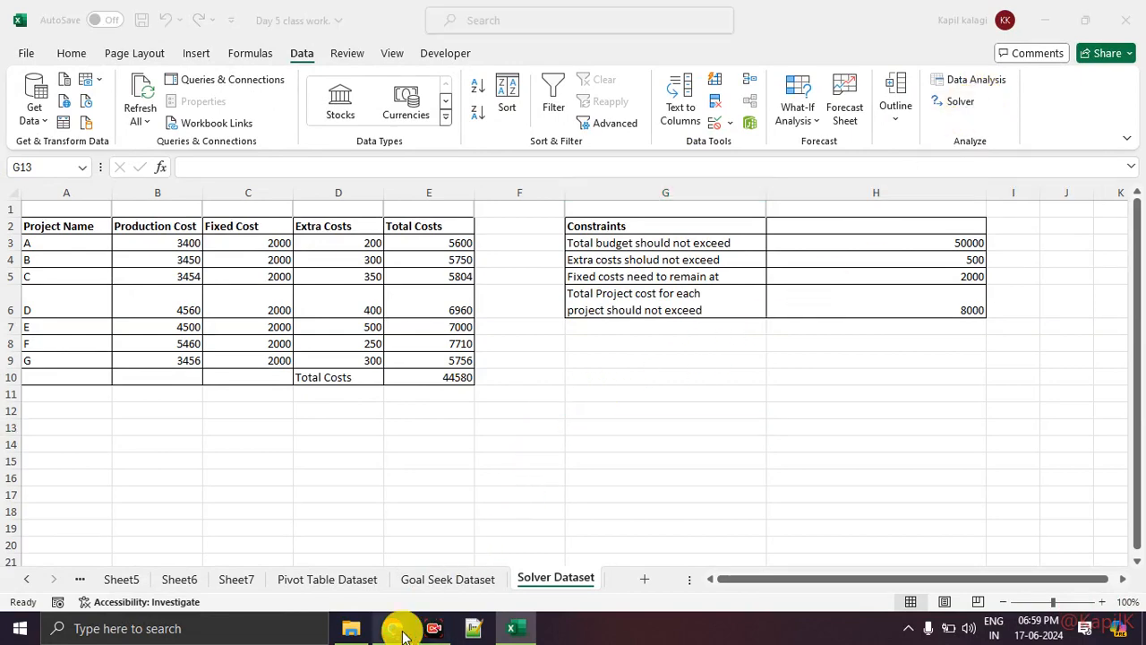
{"action": "left_click", "coordinate": [351, 573]}
{"action": "scroll", "coordinate": [967, 466], "scroll_direction": "up", "scroll_amount": 5}
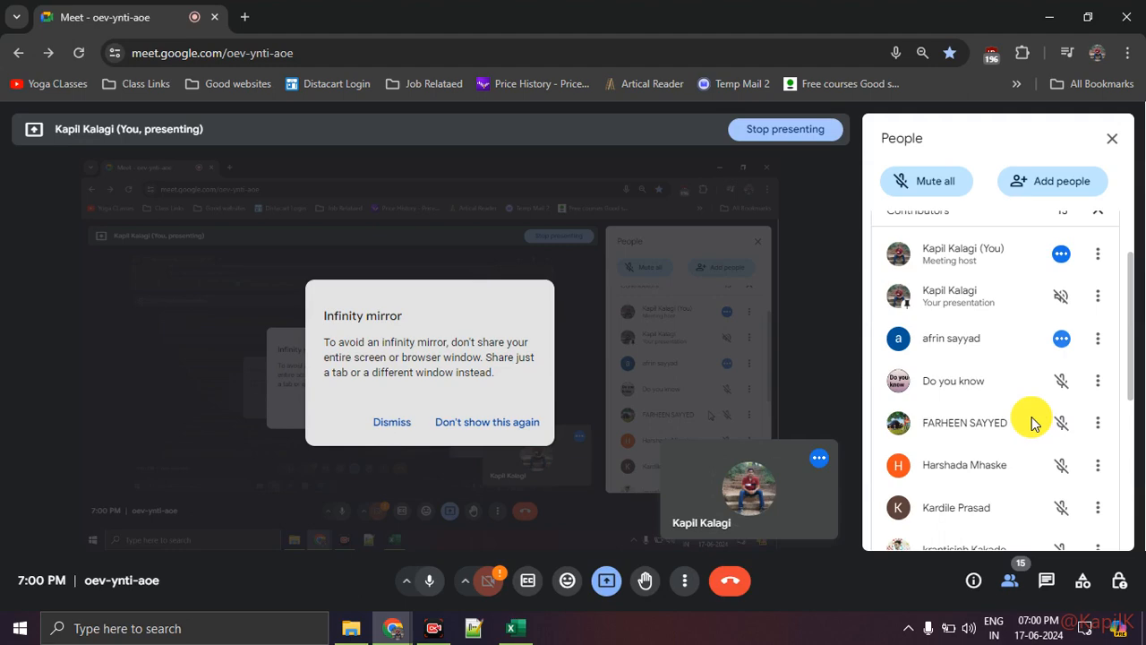
{"action": "left_click", "coordinate": [1058, 339]}
{"action": "left_click", "coordinate": [669, 398]}
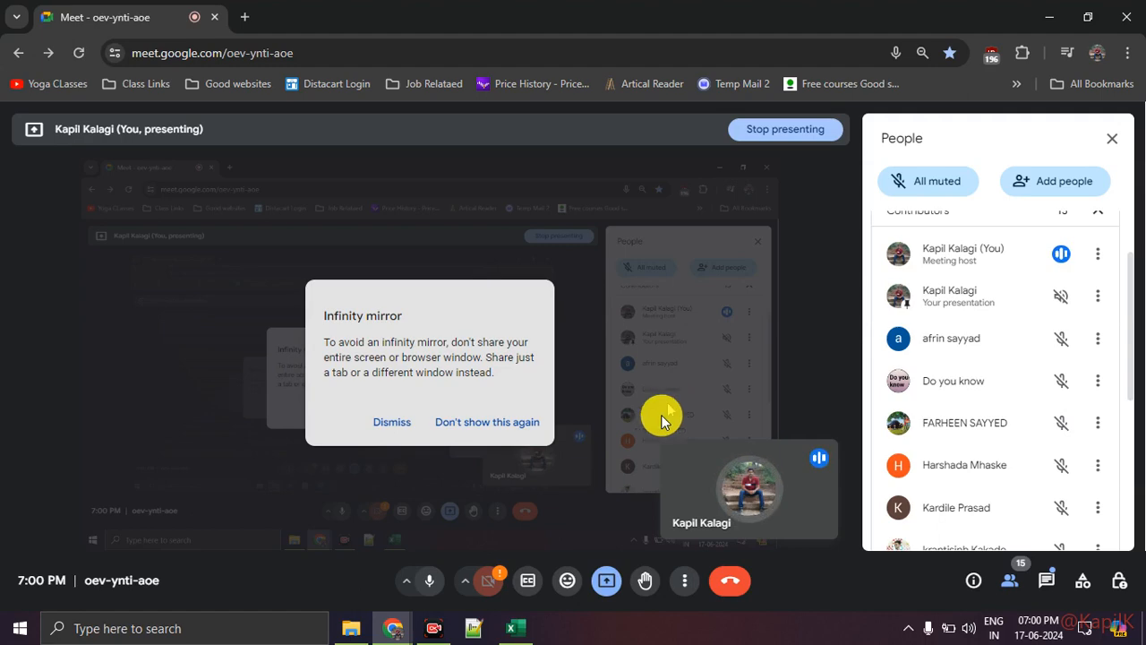
{"action": "left_click", "coordinate": [518, 629]}
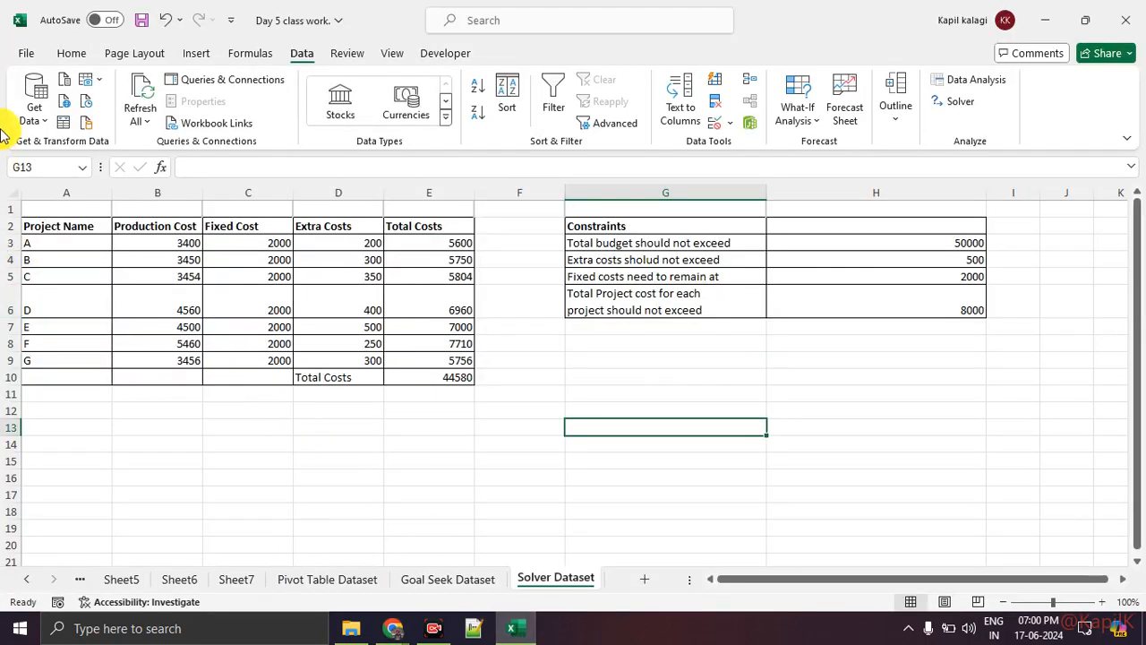
Open the Excel Add-ins manager from Excel Options and accept it with Analysis ToolPak and Solver Add-in enabled
{"action": "left_click", "coordinate": [28, 54]}
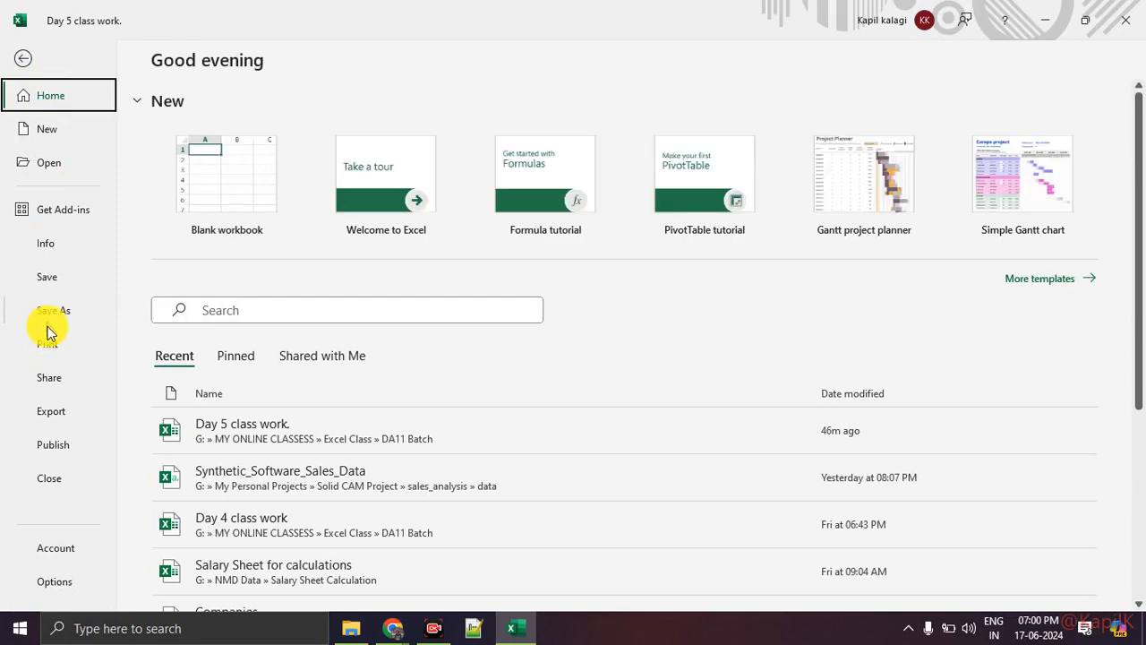
{"action": "left_click", "coordinate": [70, 587]}
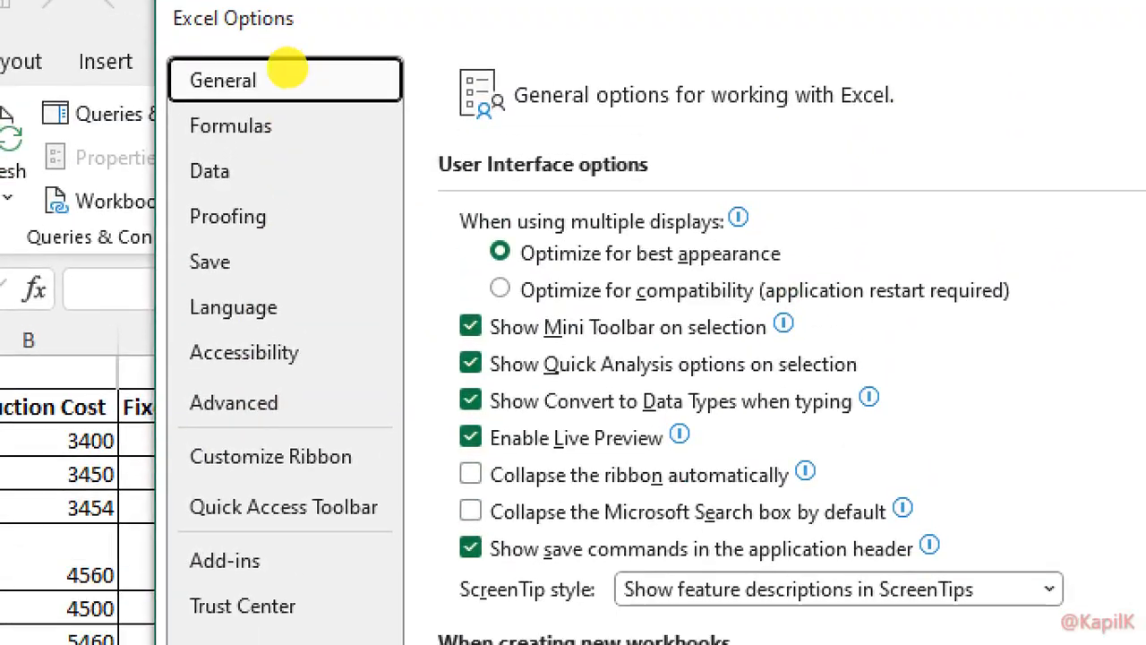
{"action": "left_click", "coordinate": [289, 83]}
{"action": "mouse_move", "coordinate": [329, 51]}
{"action": "left_mouse_down"}
{"action": "mouse_move", "coordinate": [188, 39]}
{"action": "mouse_move", "coordinate": [126, 269]}
{"action": "mouse_move", "coordinate": [145, 596]}
{"action": "mouse_move", "coordinate": [339, 616]}
{"action": "mouse_move", "coordinate": [420, 297]}
{"action": "mouse_move", "coordinate": [299, 36]}
{"action": "left_mouse_up"}
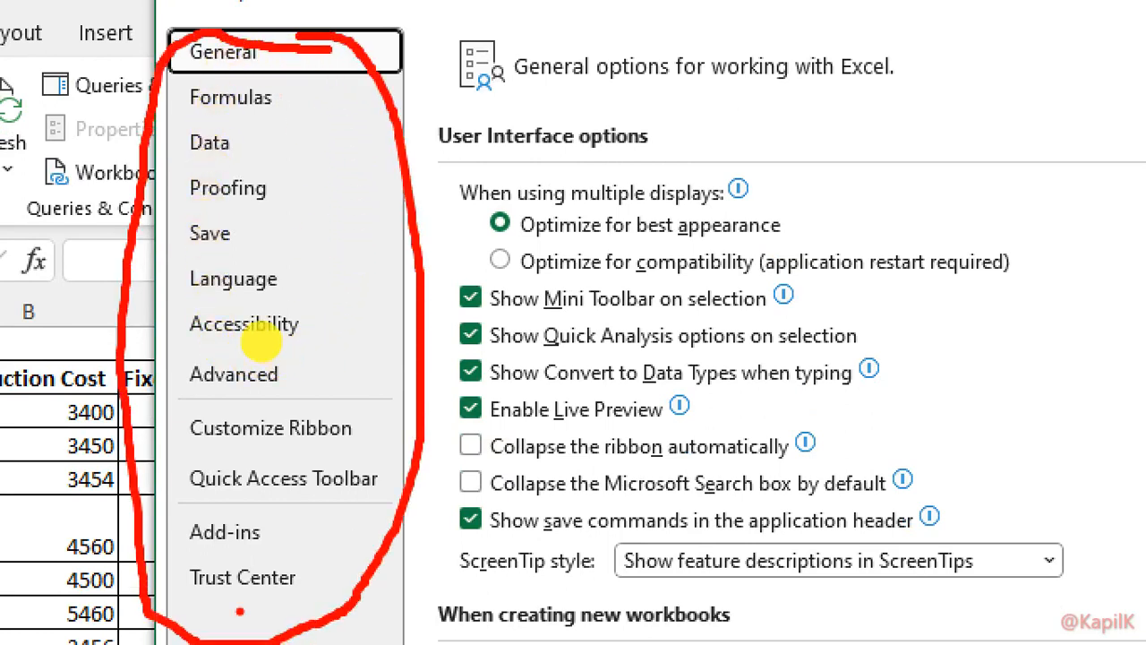
{"action": "mouse_move", "coordinate": [168, 565]}
{"action": "left_mouse_down"}
{"action": "mouse_move", "coordinate": [379, 535]}
{"action": "mouse_move", "coordinate": [317, 559]}
{"action": "left_mouse_up"}
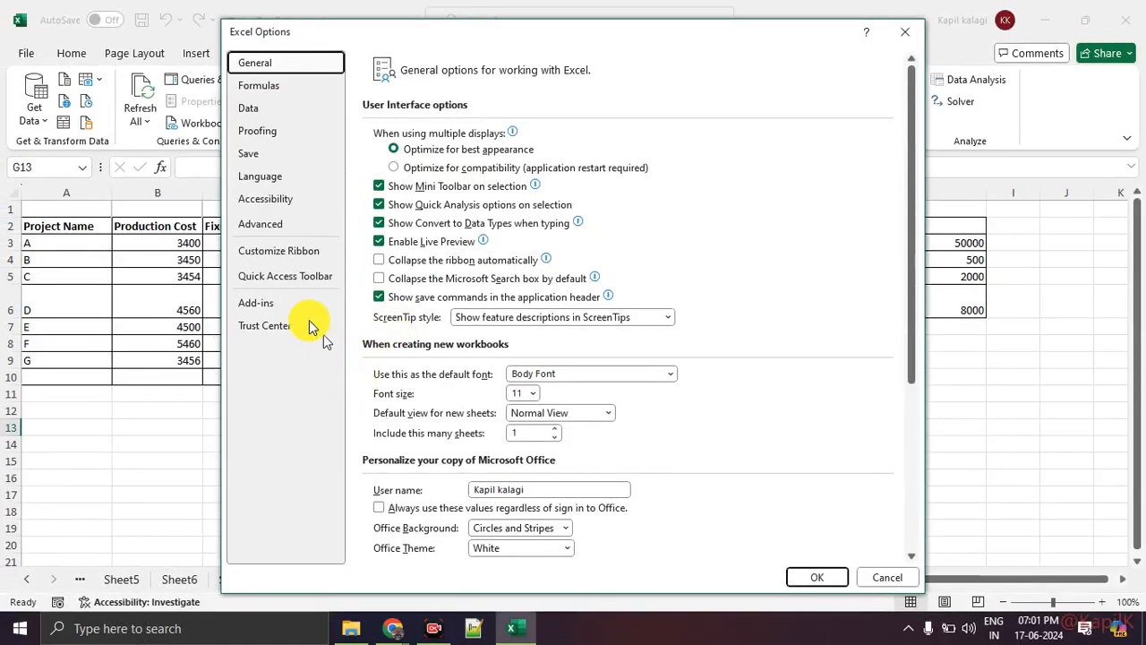
{"action": "left_click", "coordinate": [260, 303]}
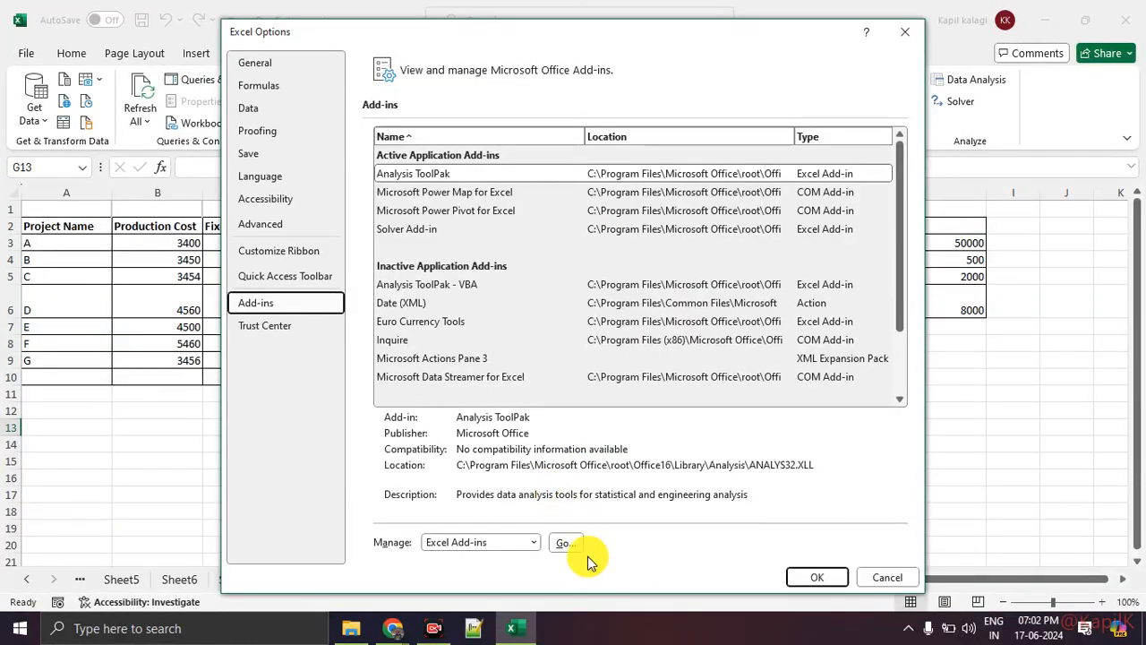
{"action": "left_click", "coordinate": [582, 537]}
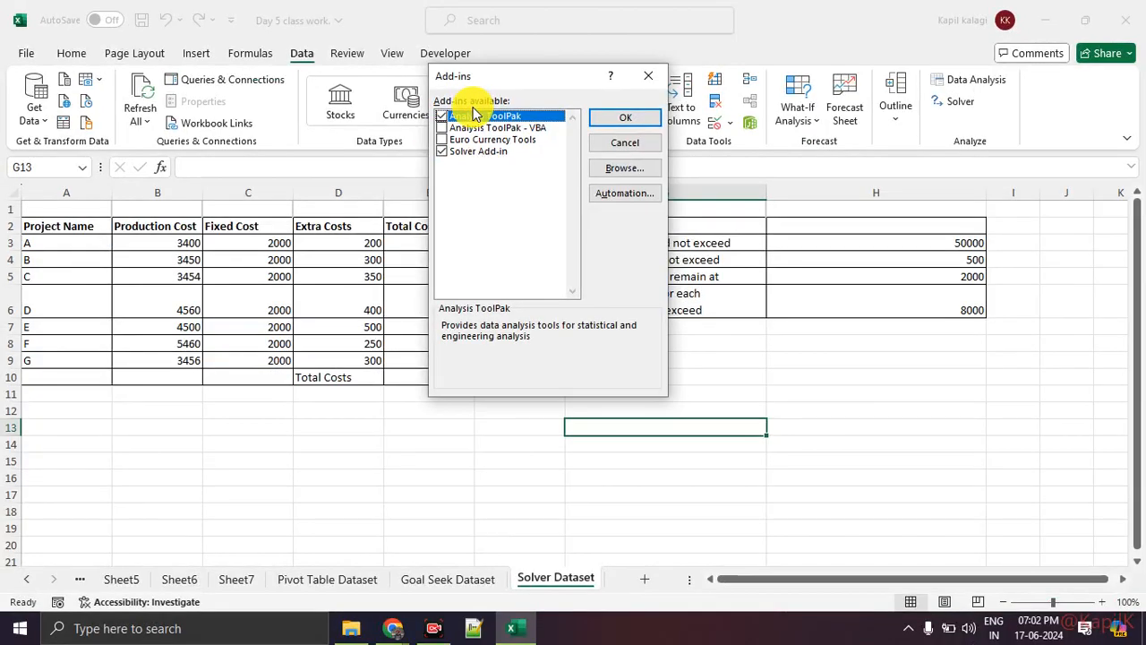
{"action": "left_click", "coordinate": [625, 120]}
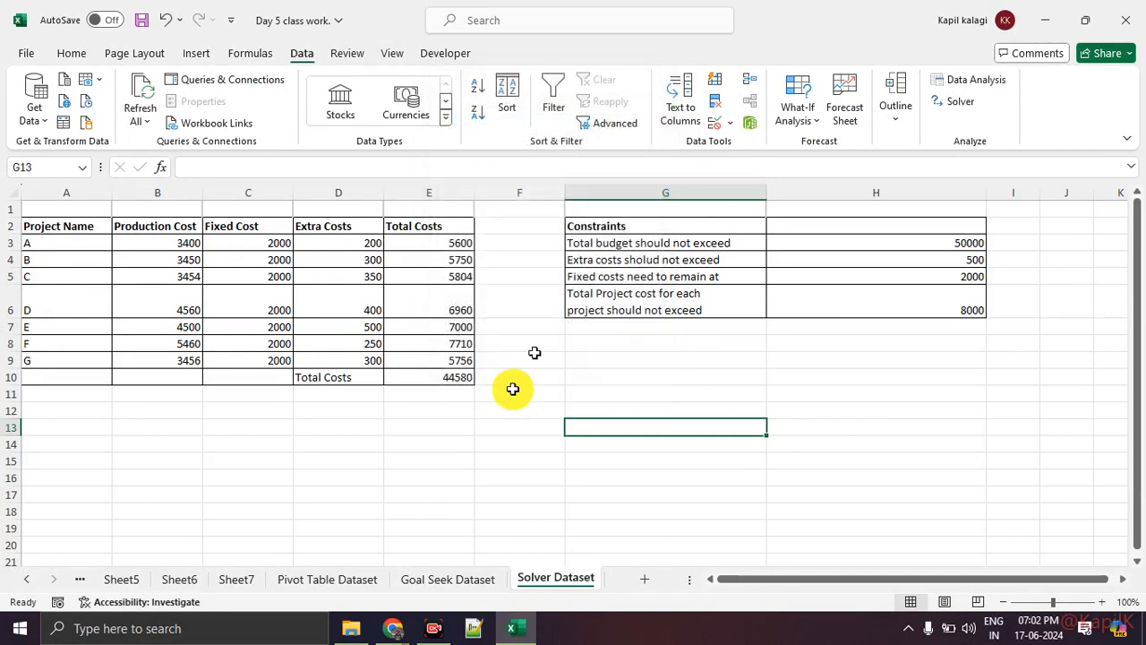
Switch to Google Meet, read the in-call messages, bring back the participant list, and return to the Excel workbook
{"action": "mouse_move", "coordinate": [393, 627]}
{"action": "left_click", "coordinate": [291, 573]}
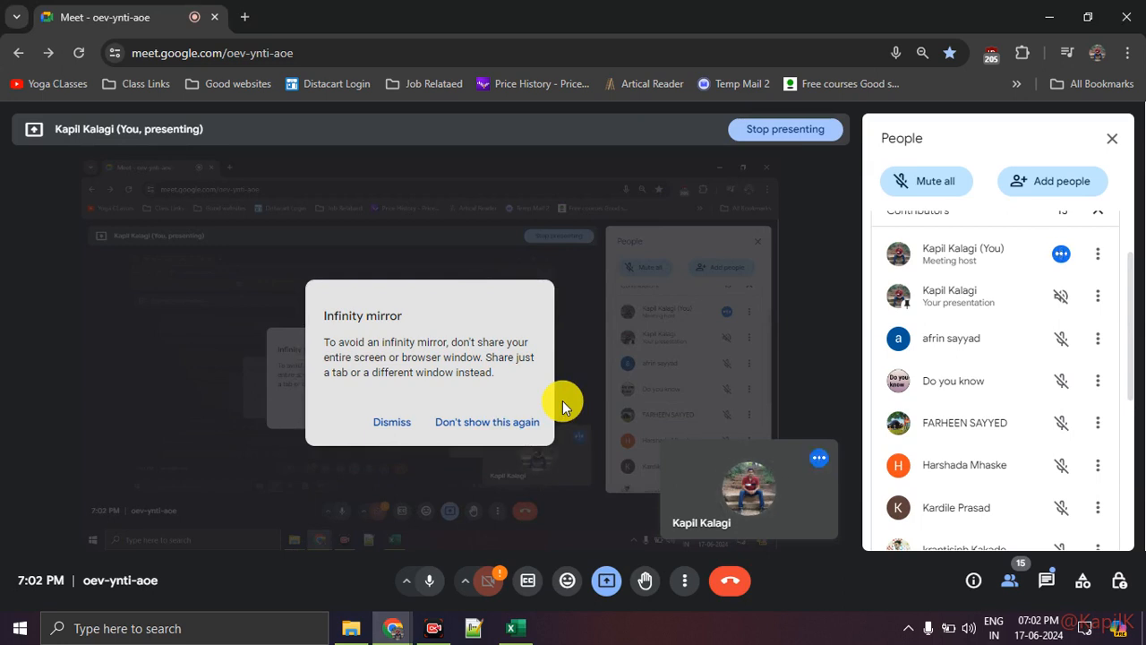
{"action": "left_click", "coordinate": [1049, 582]}
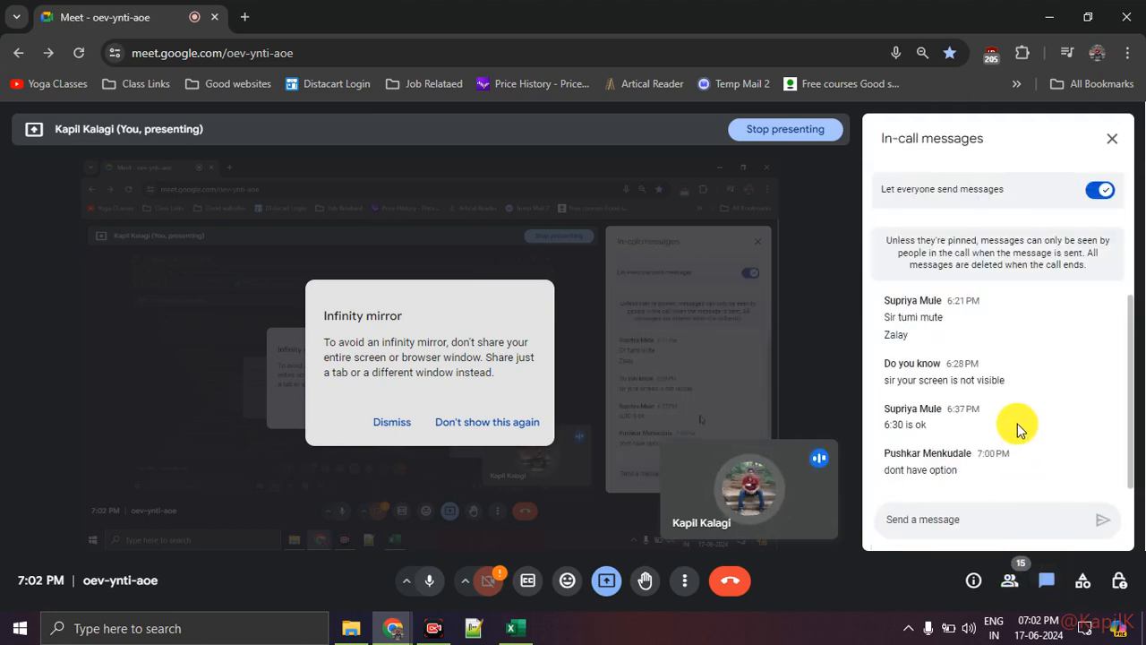
{"action": "left_click", "coordinate": [1020, 584]}
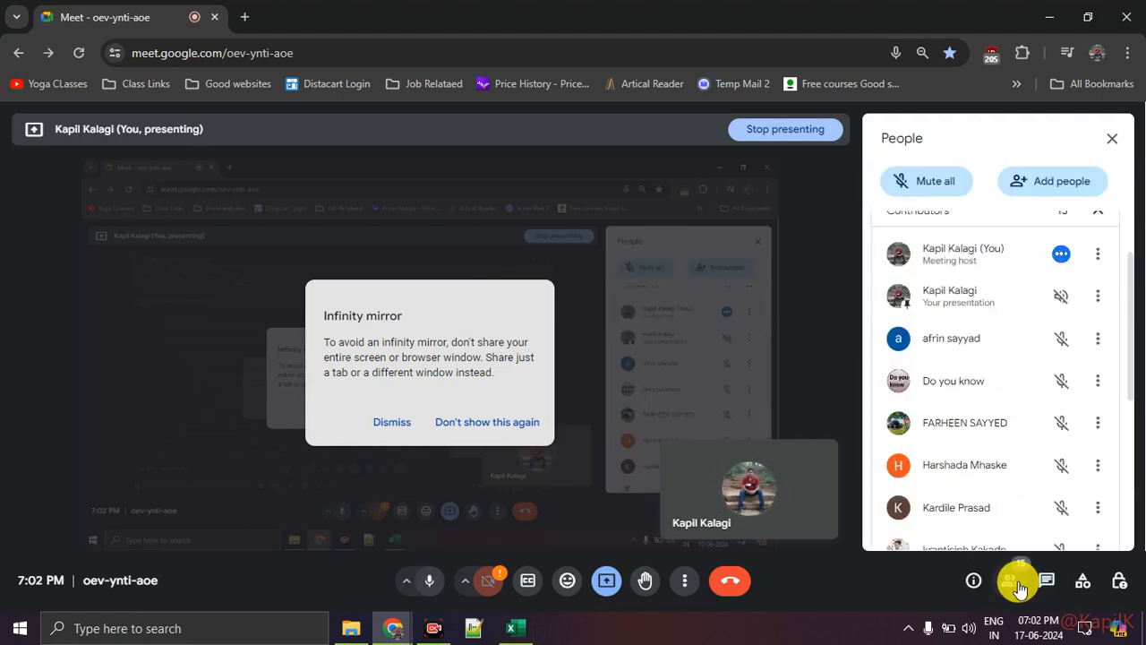
{"action": "left_click", "coordinate": [498, 624]}
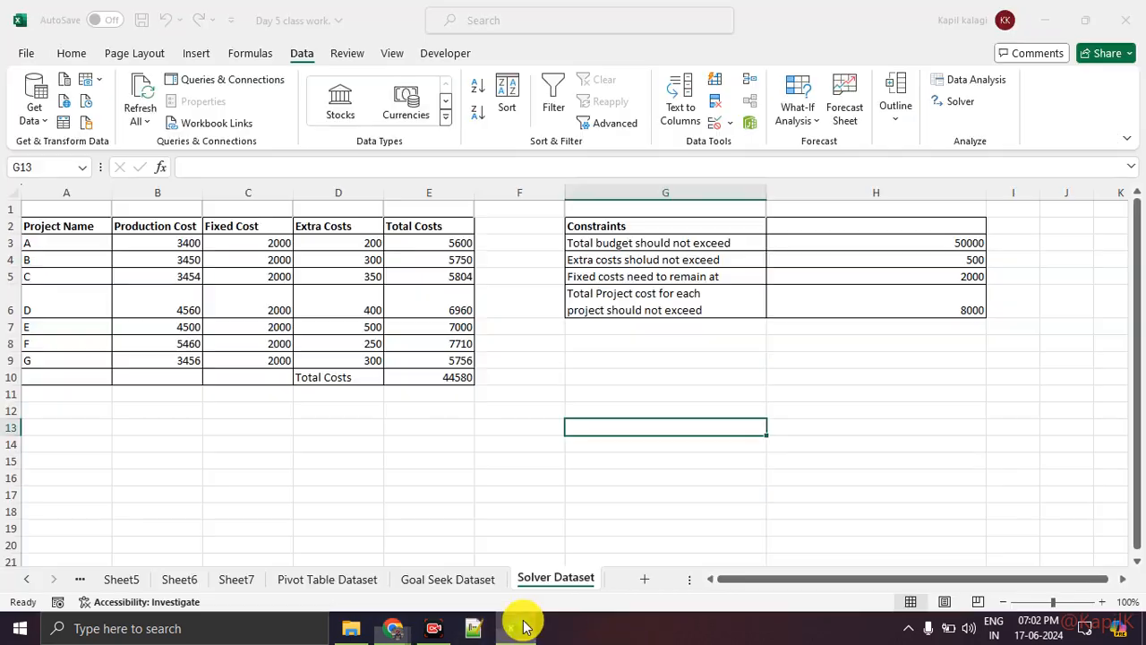
Demonstrate again how to enable Analysis ToolPak and Solver Add-in through Excel Options, and confirm the add-in selection
{"action": "left_click", "coordinate": [22, 54]}
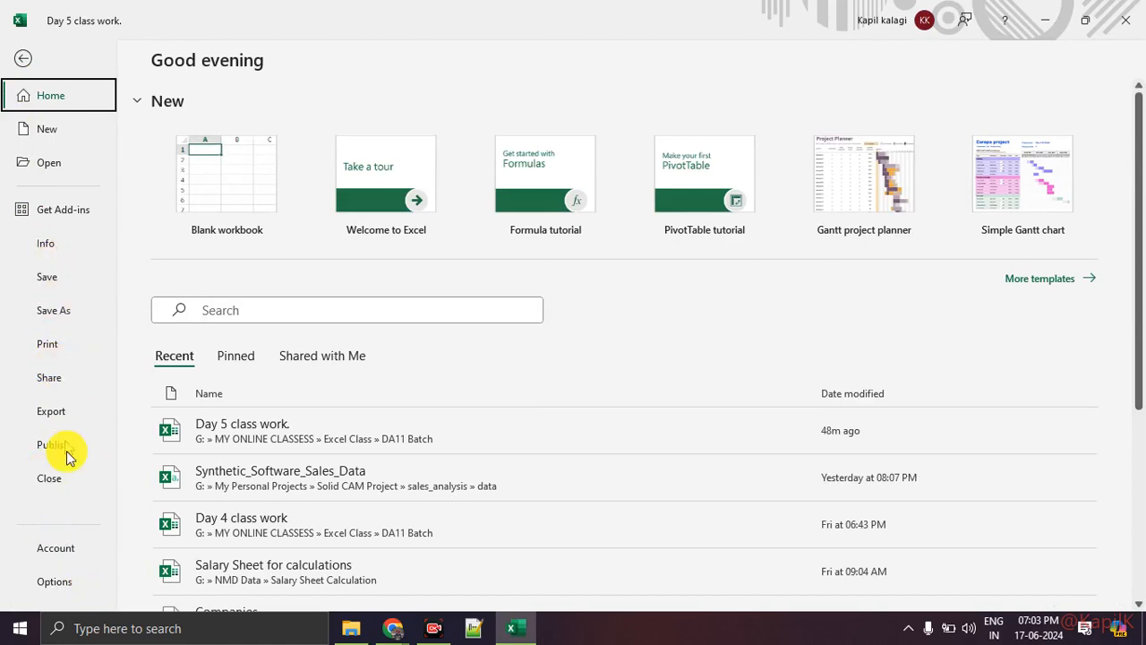
{"action": "left_click", "coordinate": [66, 582]}
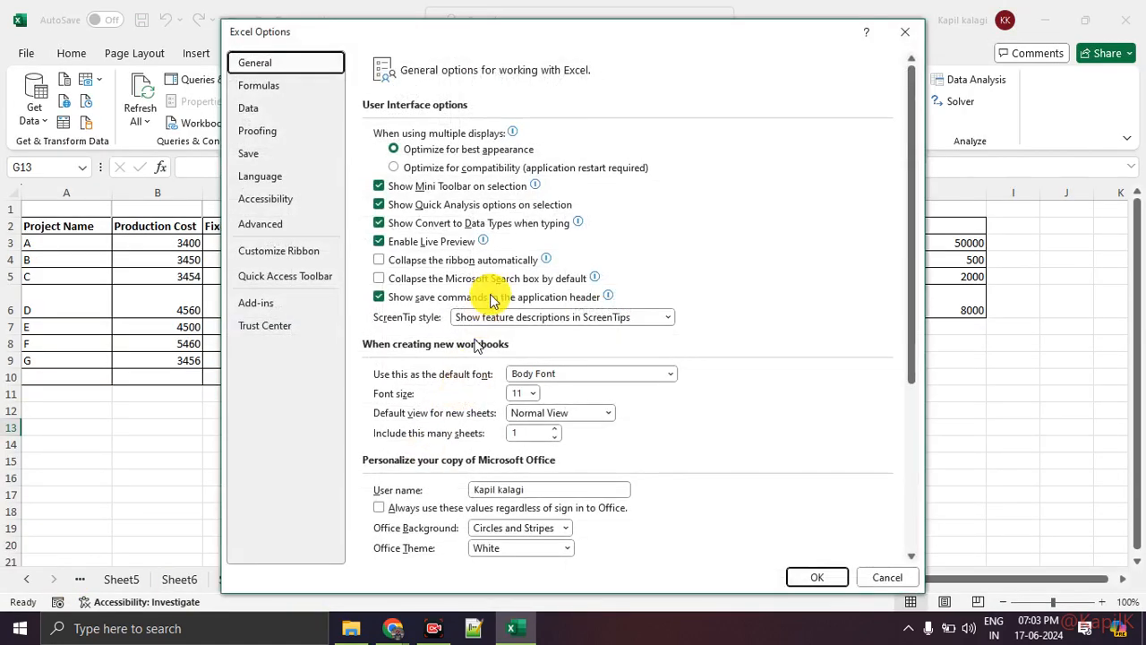
{"action": "left_click", "coordinate": [286, 303]}
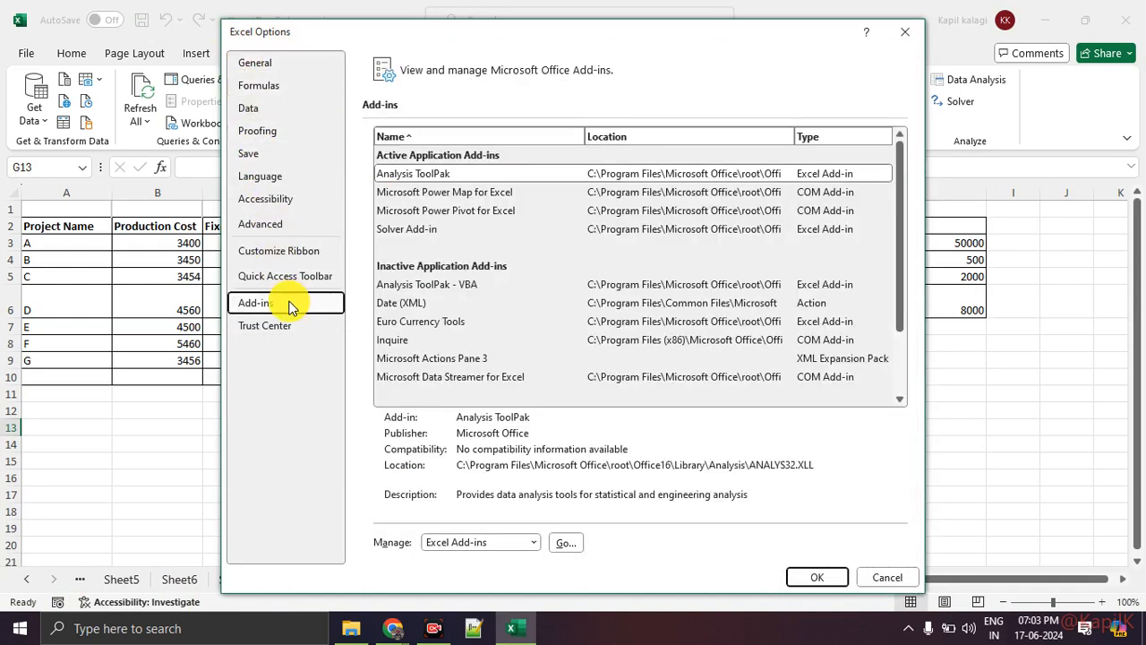
{"action": "left_click", "coordinate": [556, 544]}
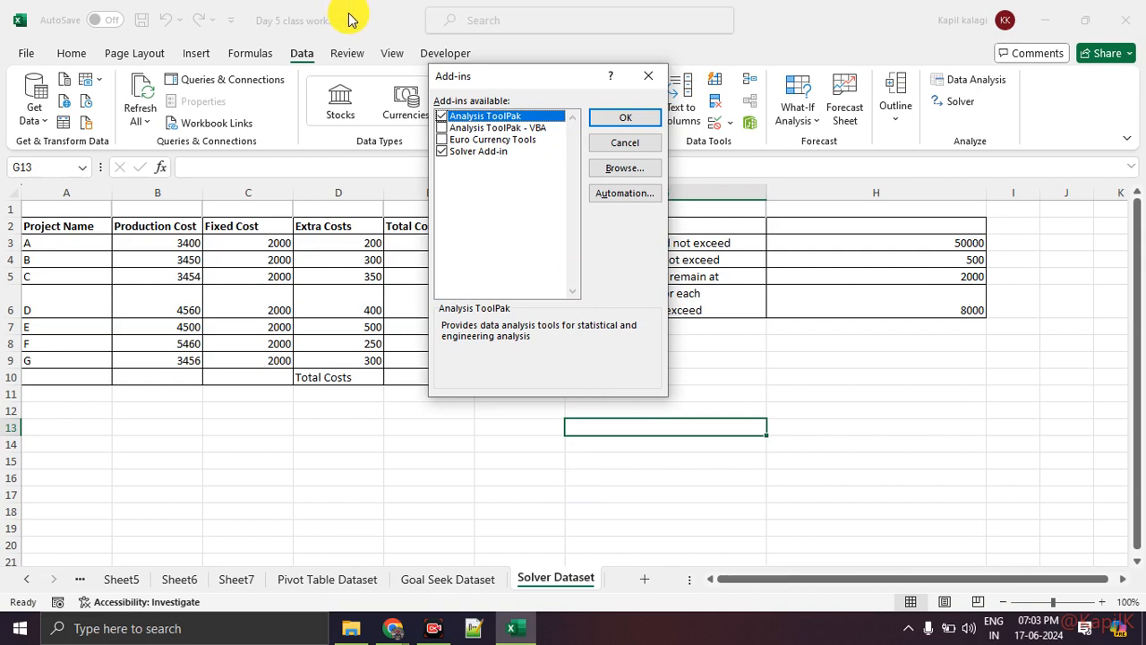
{"action": "left_click", "coordinate": [618, 118]}
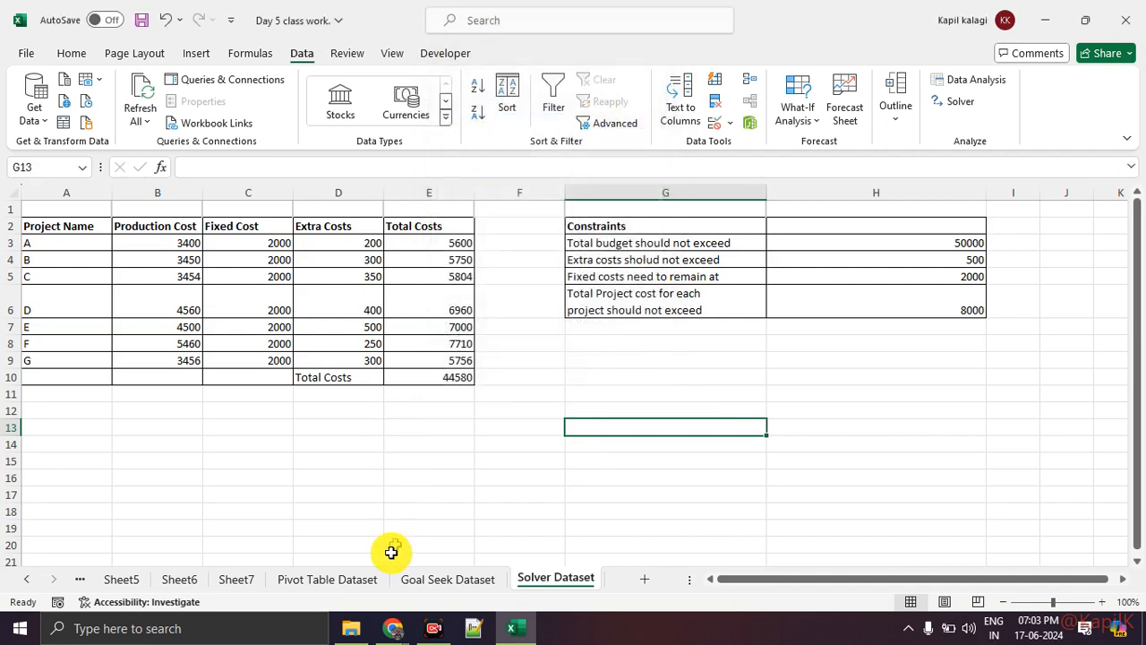
Switch to Google Meet, look through the participant list, and mute and unmute the host's own microphone
{"action": "mouse_move", "coordinate": [396, 627]}
{"action": "left_click", "coordinate": [333, 488]}
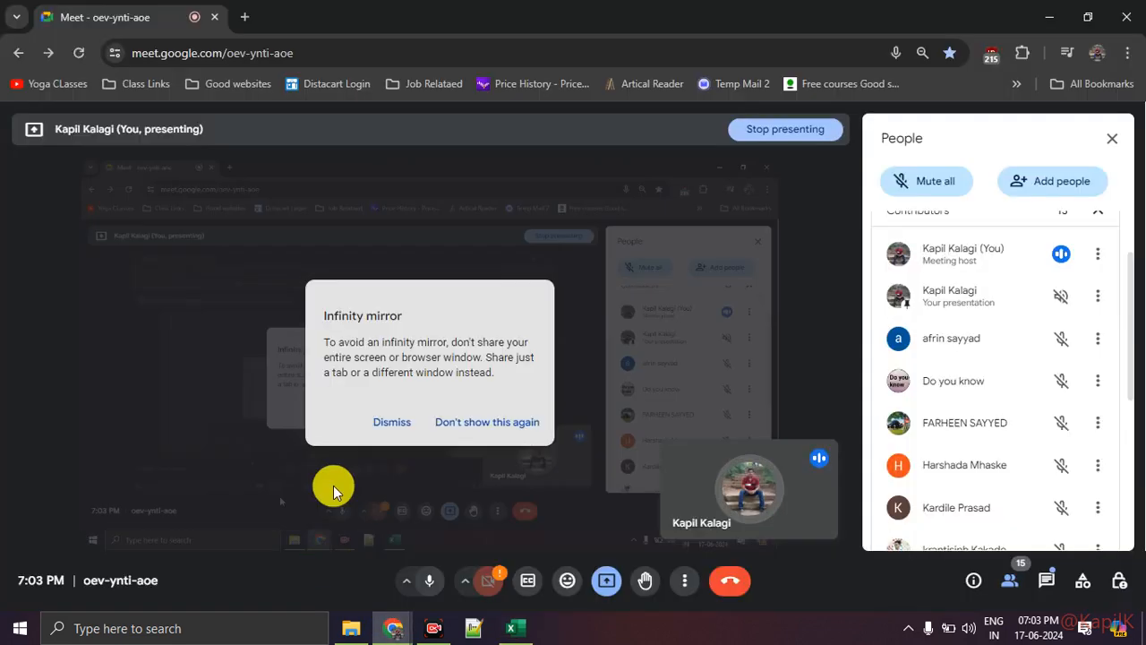
{"action": "scroll", "coordinate": [975, 459], "scroll_direction": "down", "scroll_amount": 4}
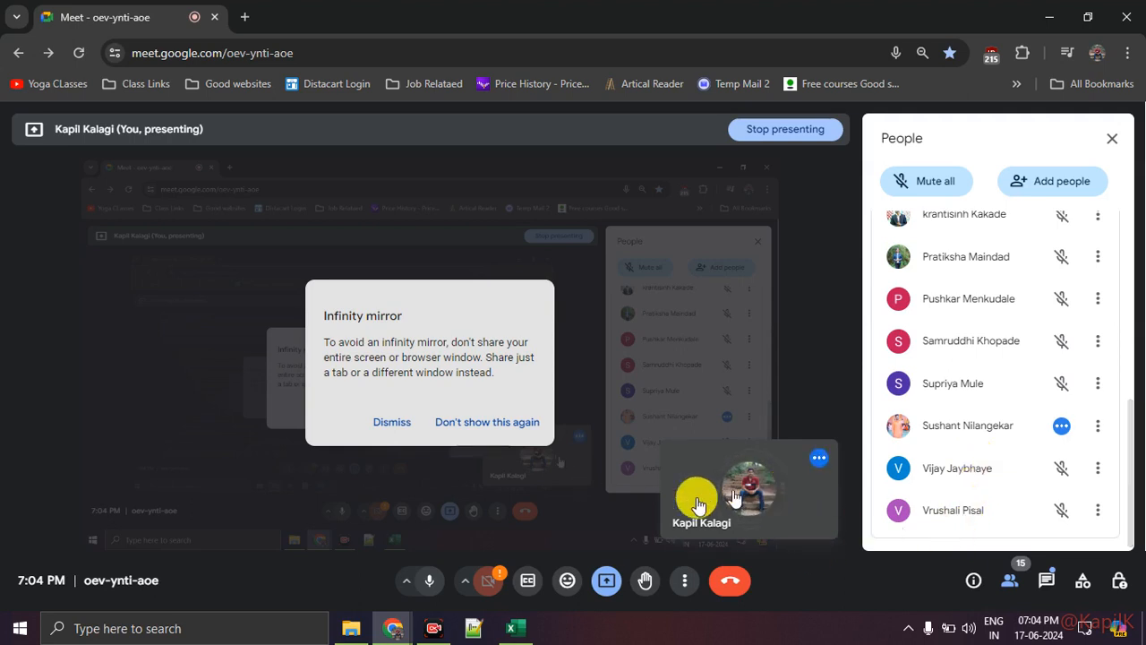
{"action": "left_click", "coordinate": [429, 580]}
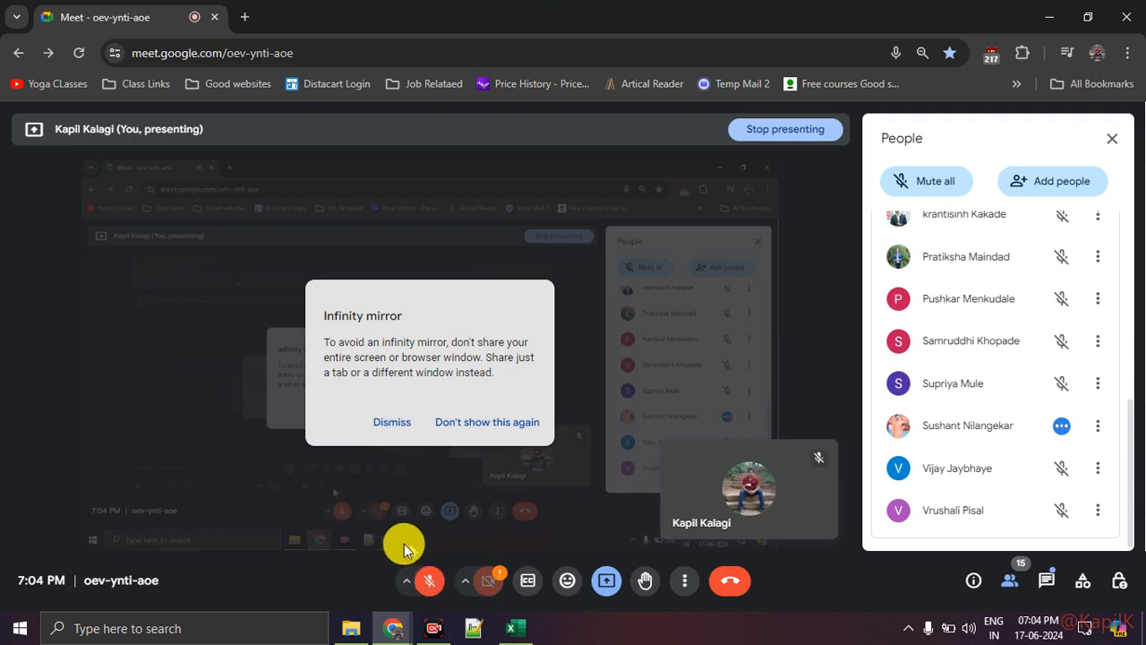
{"action": "left_click", "coordinate": [431, 582]}
Read the latest in-call messages in the meeting and close the message pane
{"action": "left_click", "coordinate": [609, 586]}
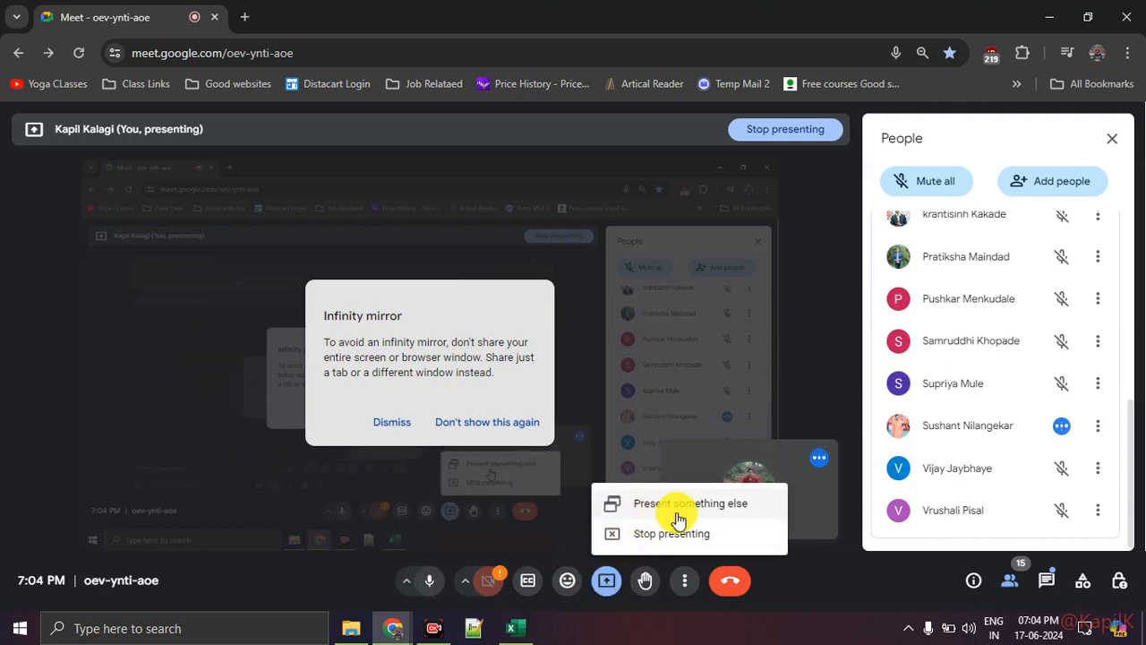
{"action": "left_click", "coordinate": [815, 601]}
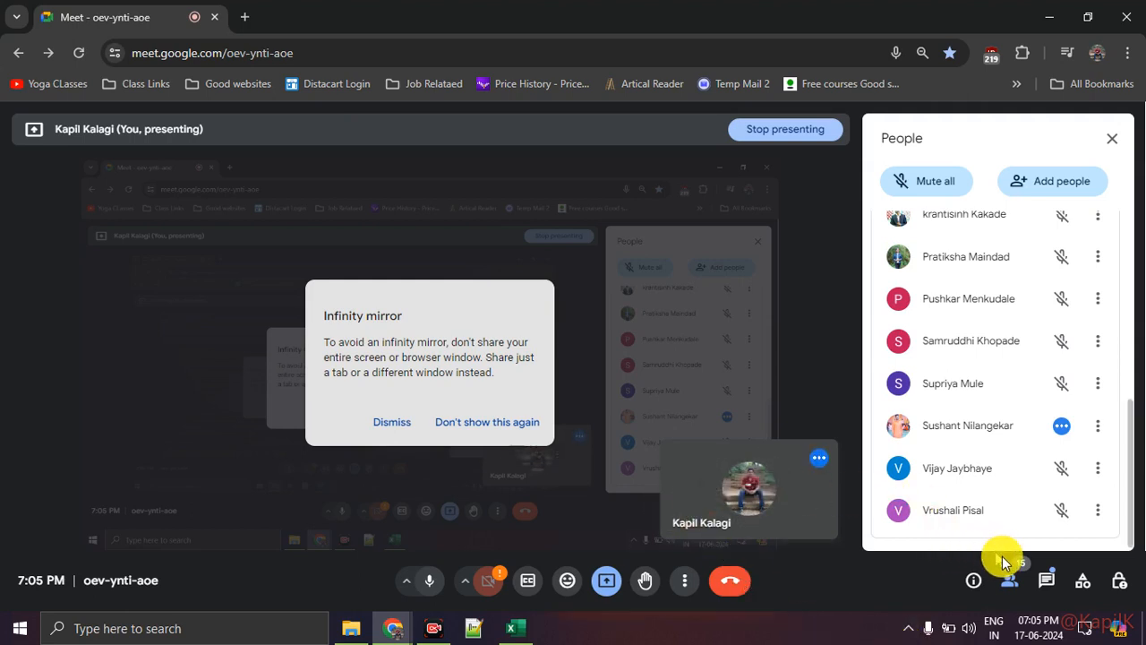
{"action": "left_click", "coordinate": [1042, 584]}
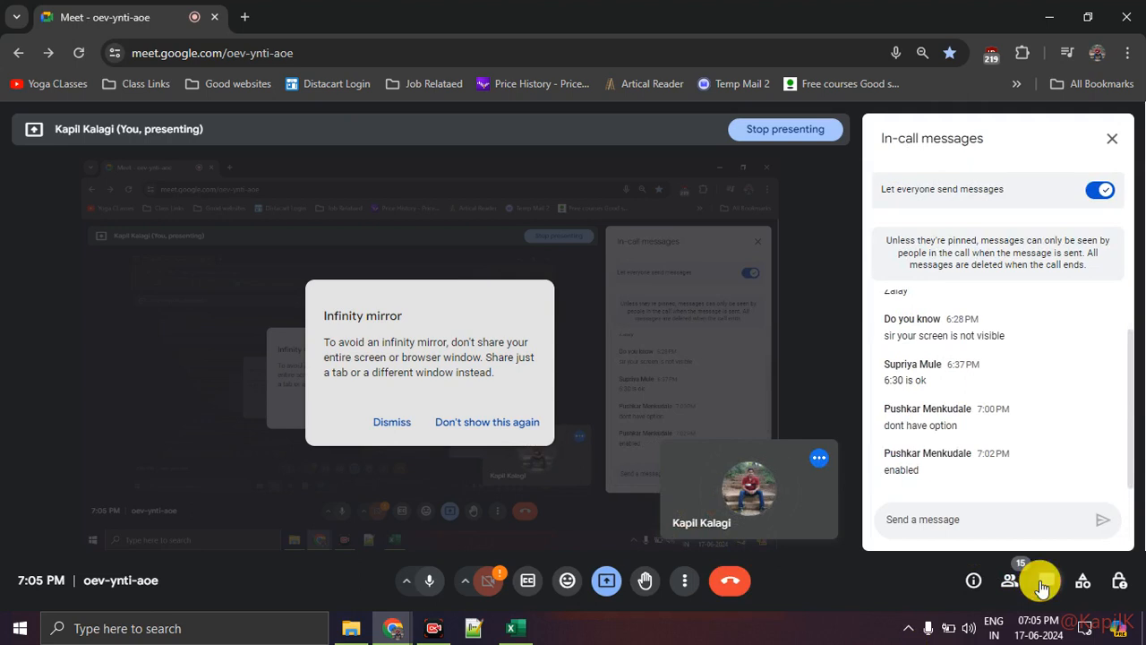
{"action": "left_click", "coordinate": [1043, 583]}
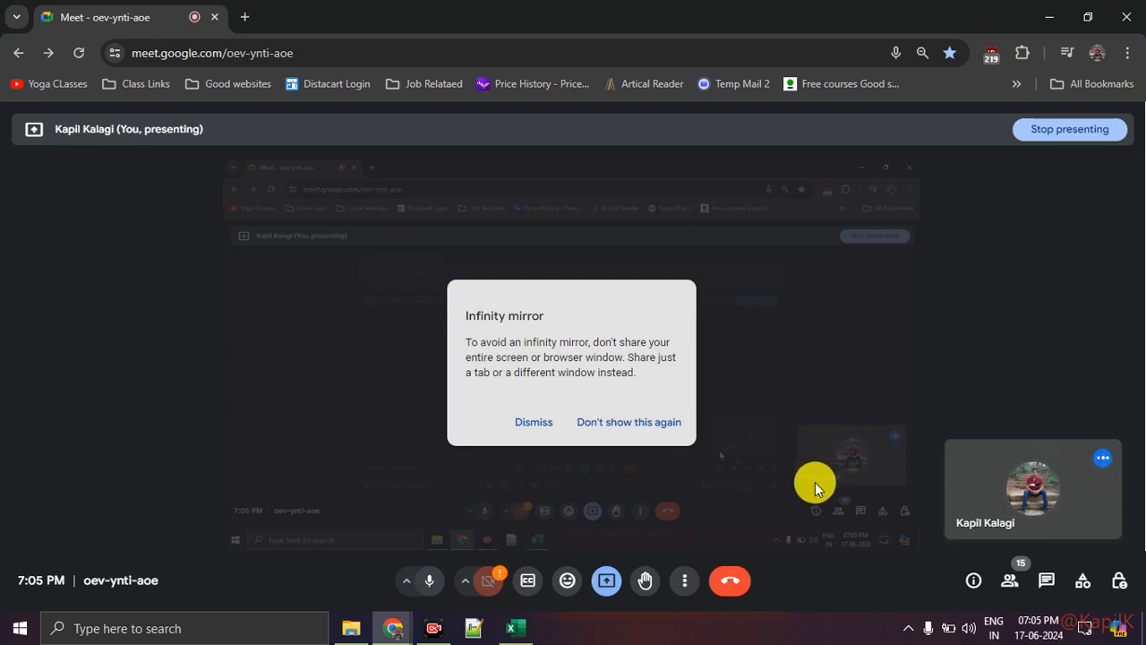
Stop the current presentation, present the entire screen again, and hide the screen-sharing notice
{"action": "left_click", "coordinate": [607, 579]}
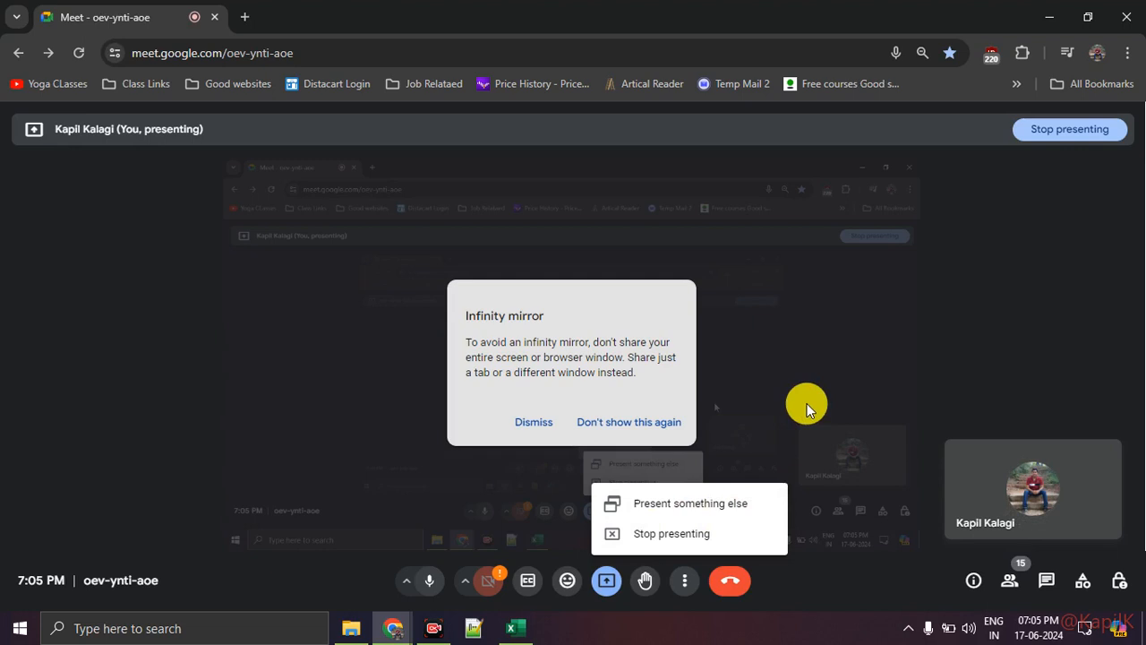
{"action": "left_click", "coordinate": [754, 538]}
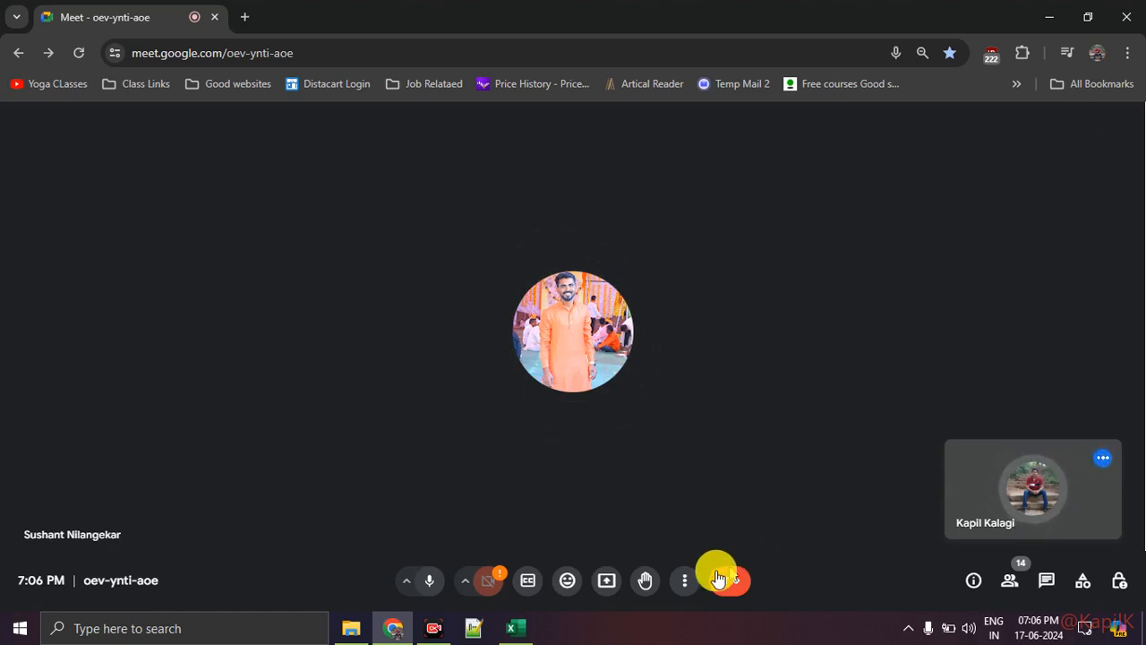
{"action": "left_click", "coordinate": [607, 580]}
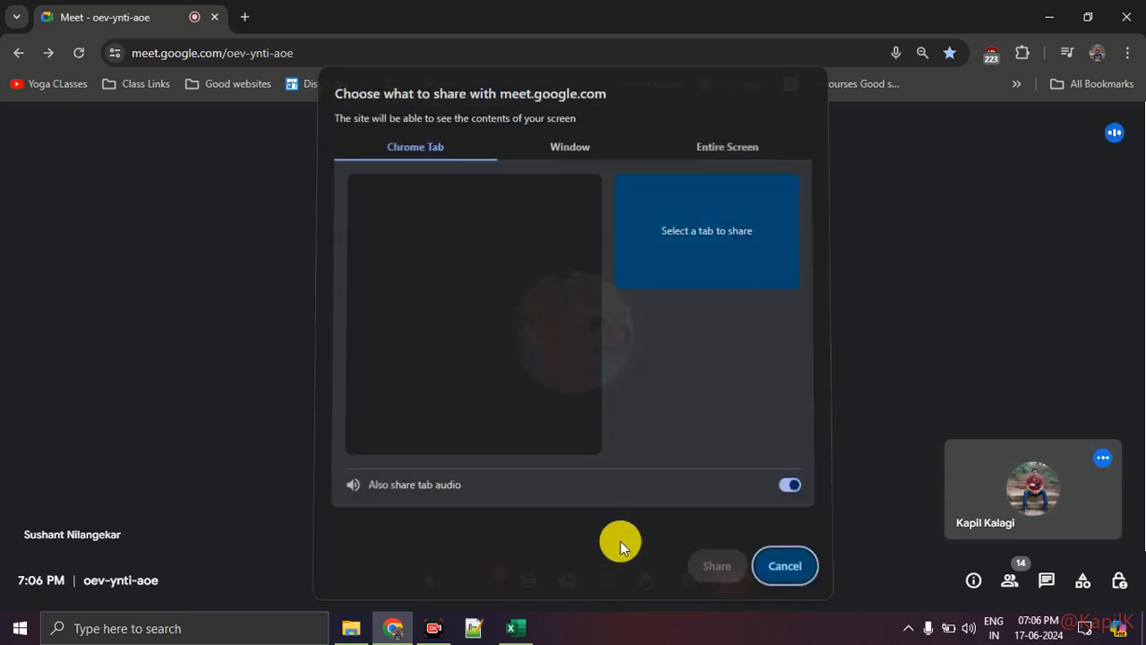
{"action": "left_click", "coordinate": [730, 149]}
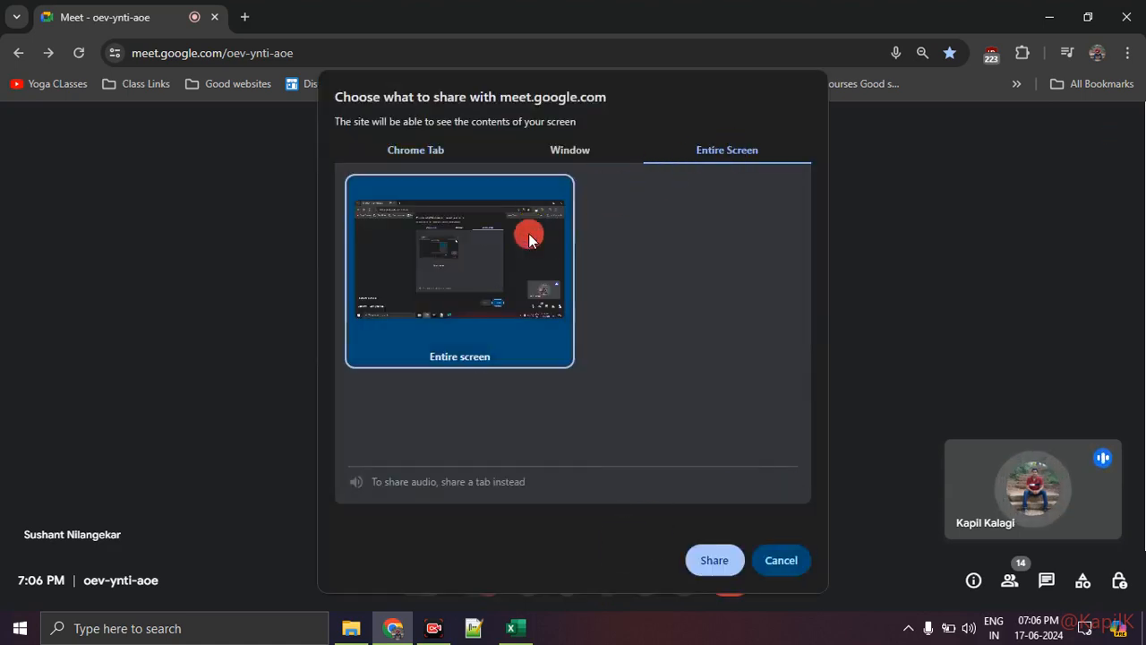
{"action": "left_click", "coordinate": [713, 552]}
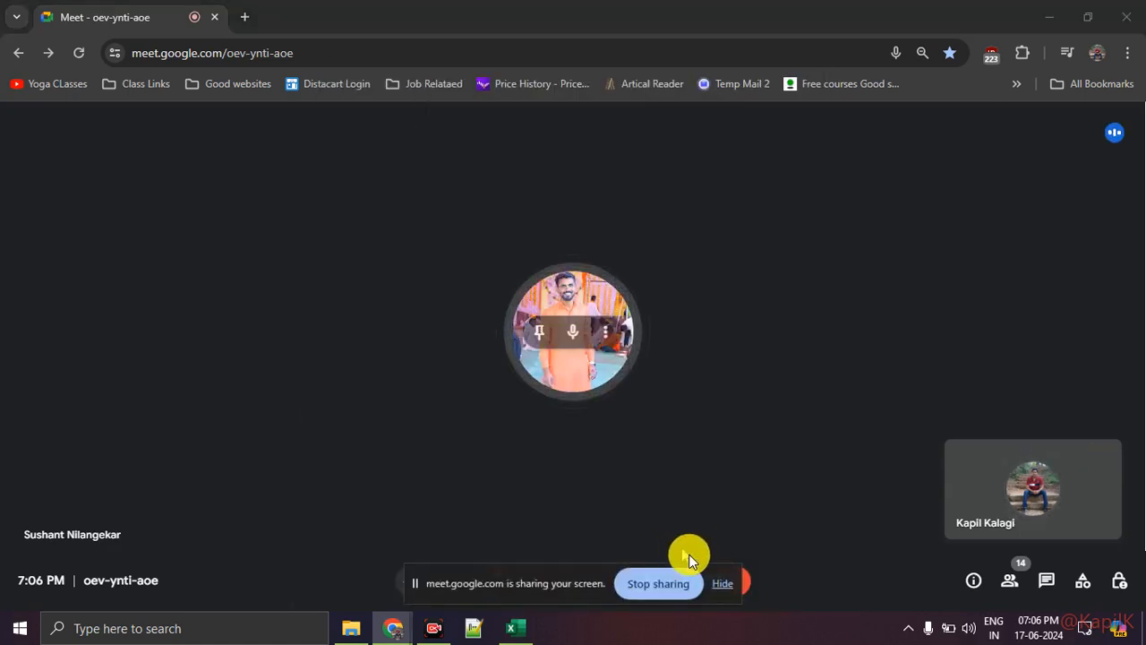
{"action": "left_click", "coordinate": [725, 585]}
{"action": "left_click", "coordinate": [442, 631]}
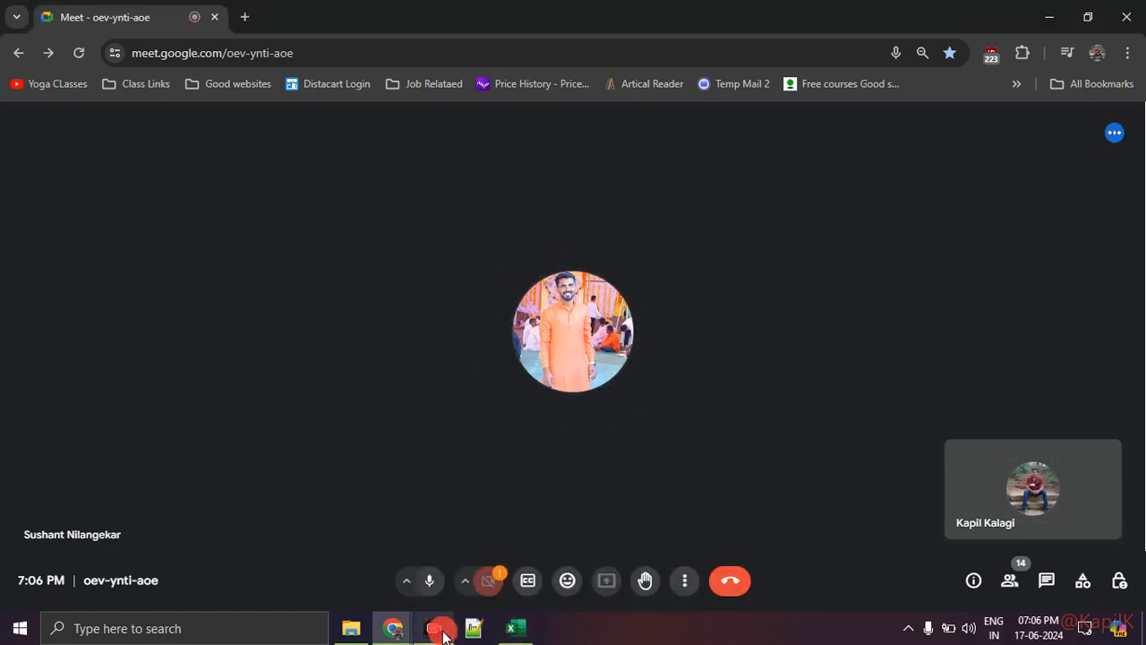
{"action": "left_click", "coordinate": [1101, 595]}
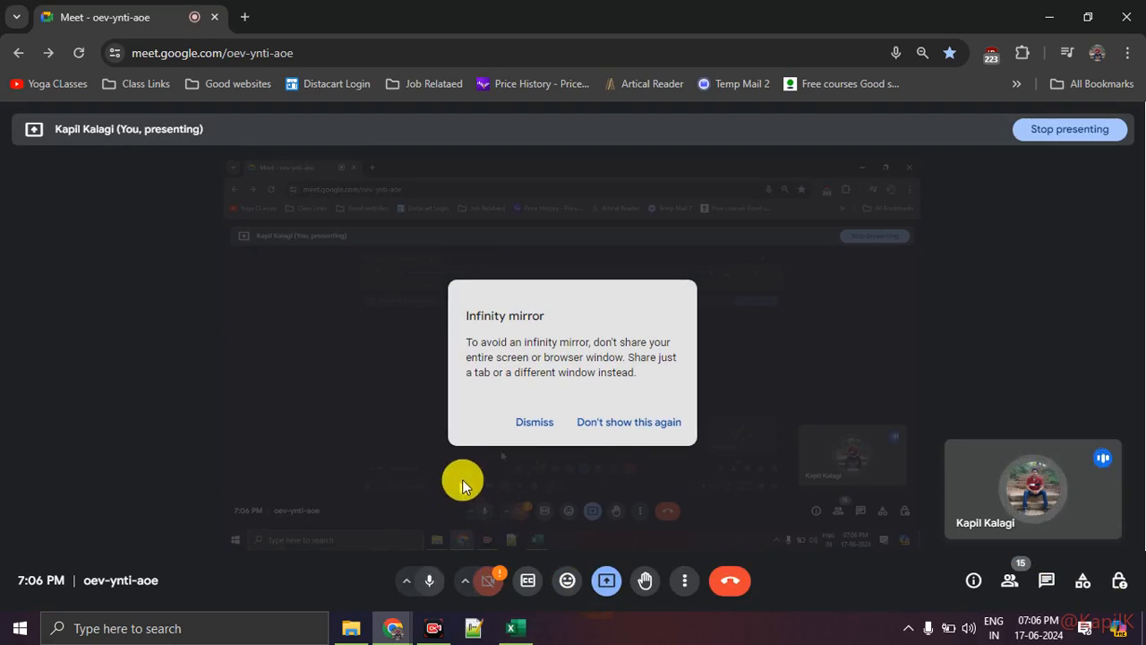
{"action": "left_click", "coordinate": [437, 630]}
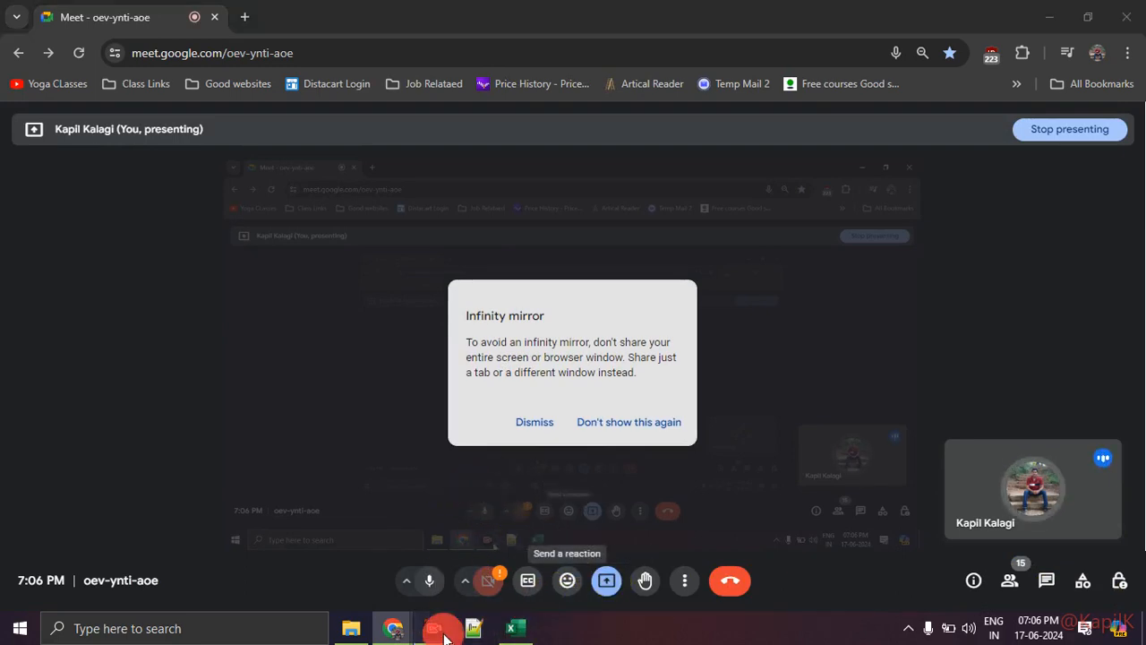
{"action": "left_click", "coordinate": [442, 633]}
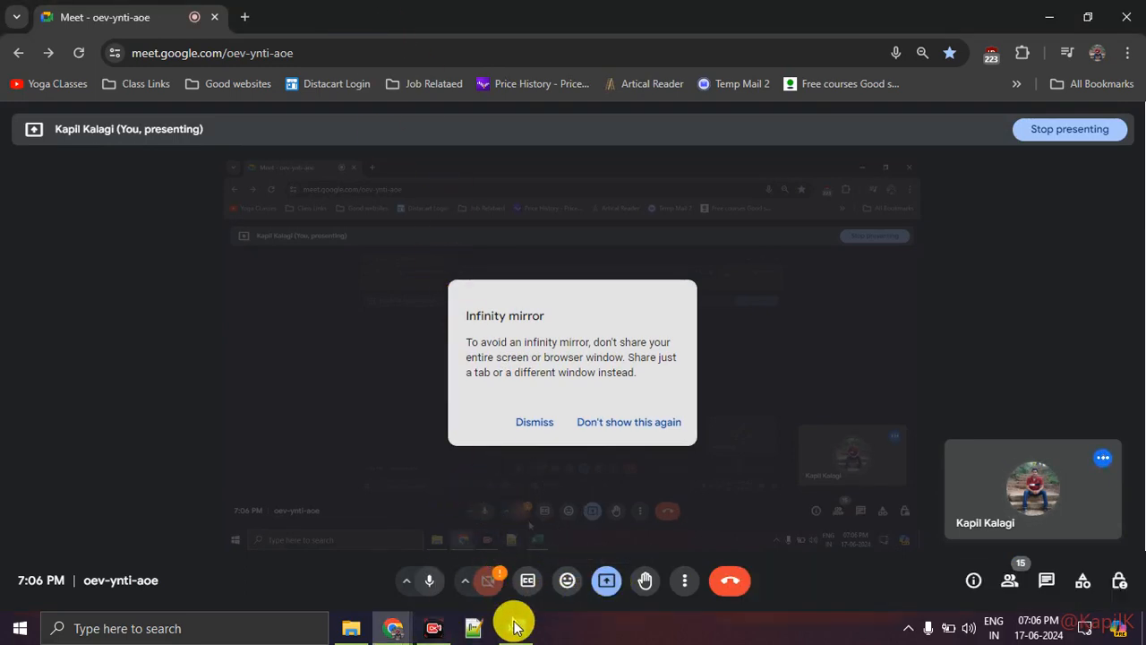
Return to the Excel workbook and review the project costs and constraints tables on the Solver Dataset sheet
{"action": "left_click", "coordinate": [511, 627]}
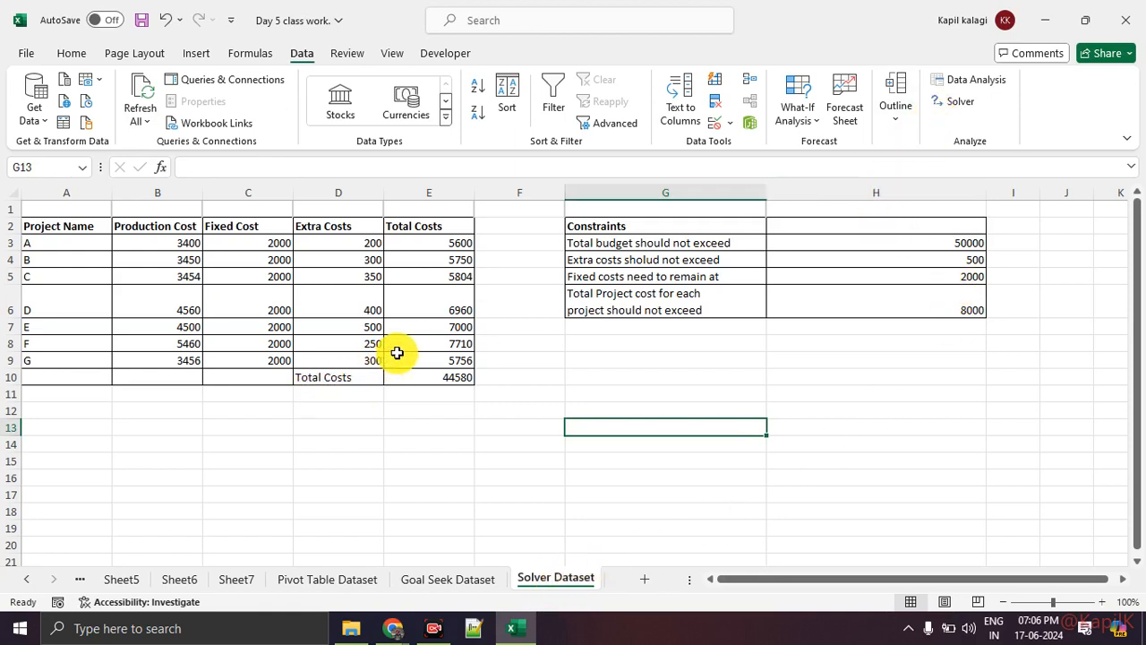
{"action": "scroll", "coordinate": [399, 356], "scroll_direction": "down", "scroll_amount": 5}
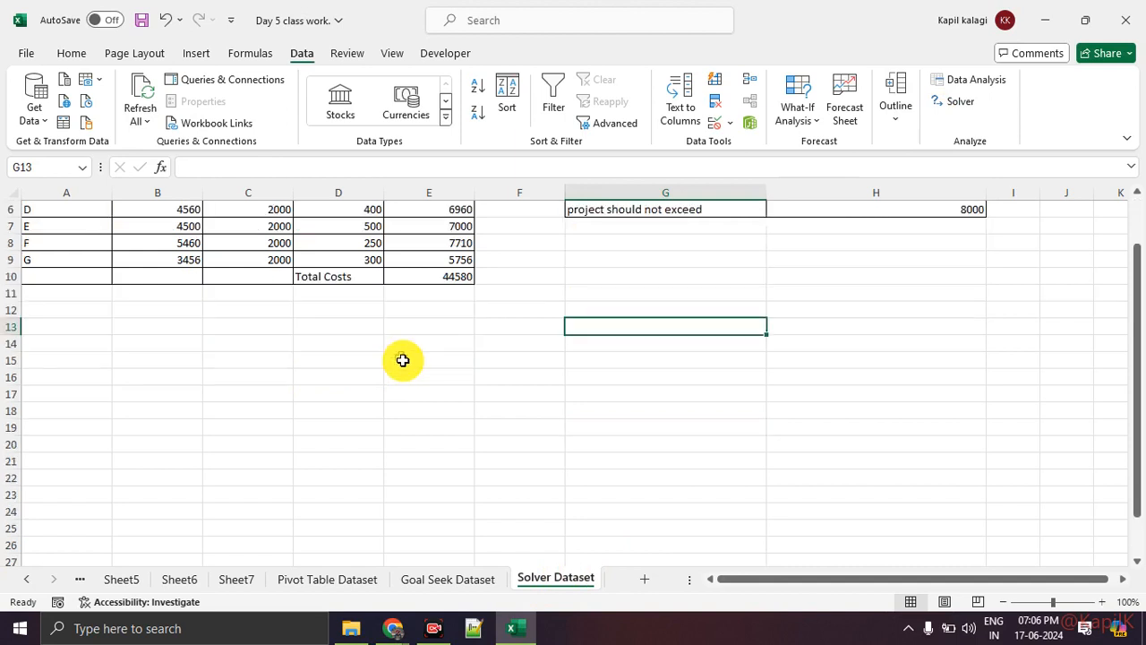
{"action": "scroll", "coordinate": [402, 365], "scroll_direction": "up", "scroll_amount": 5}
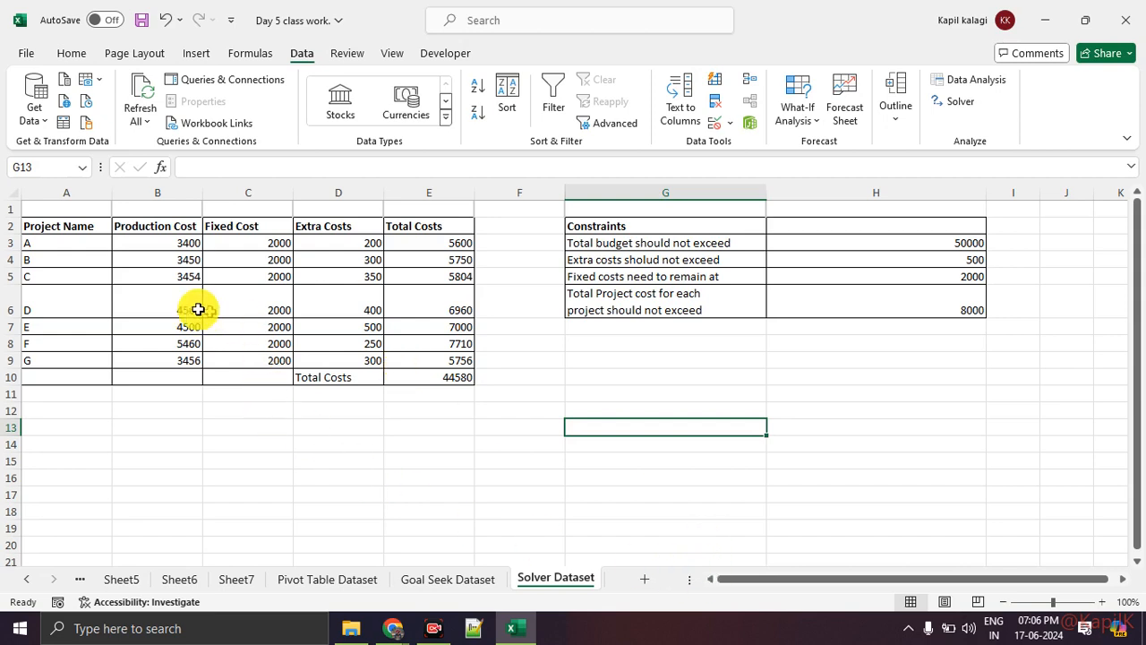
Examine the project list, the first row's cost entries, and the SUM formulas for its total and the grand total
{"action": "left_click_drag", "start_coordinate": [61, 240], "coordinate": [74, 358]}
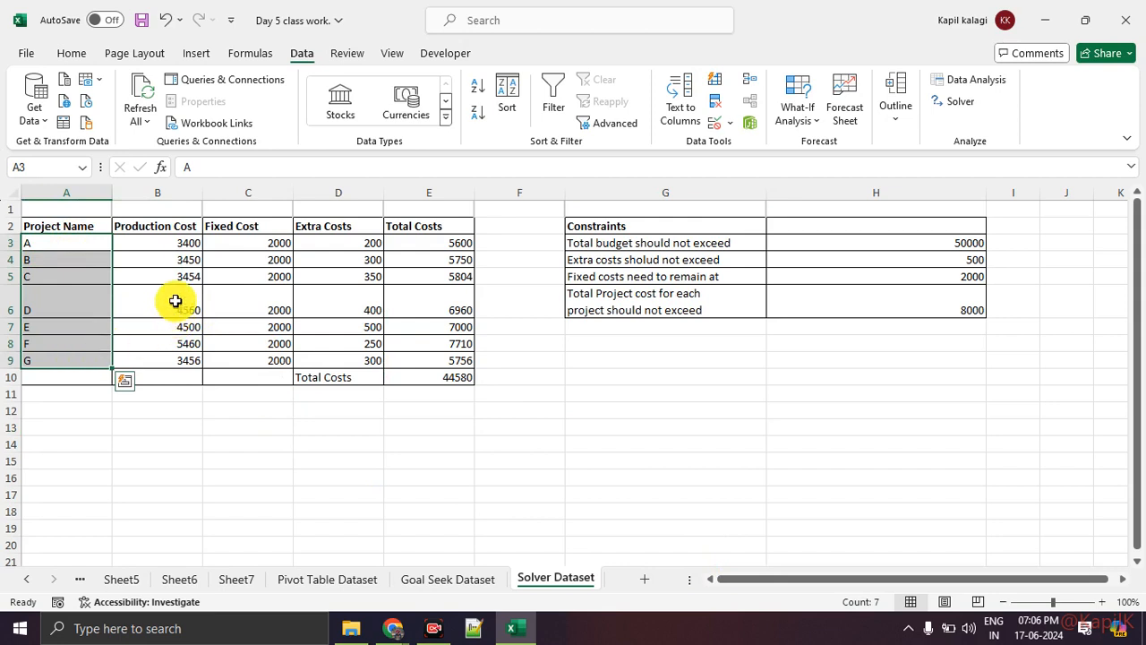
{"action": "left_click", "coordinate": [169, 243]}
{"action": "left_click", "coordinate": [247, 244]}
{"action": "left_click", "coordinate": [346, 240]}
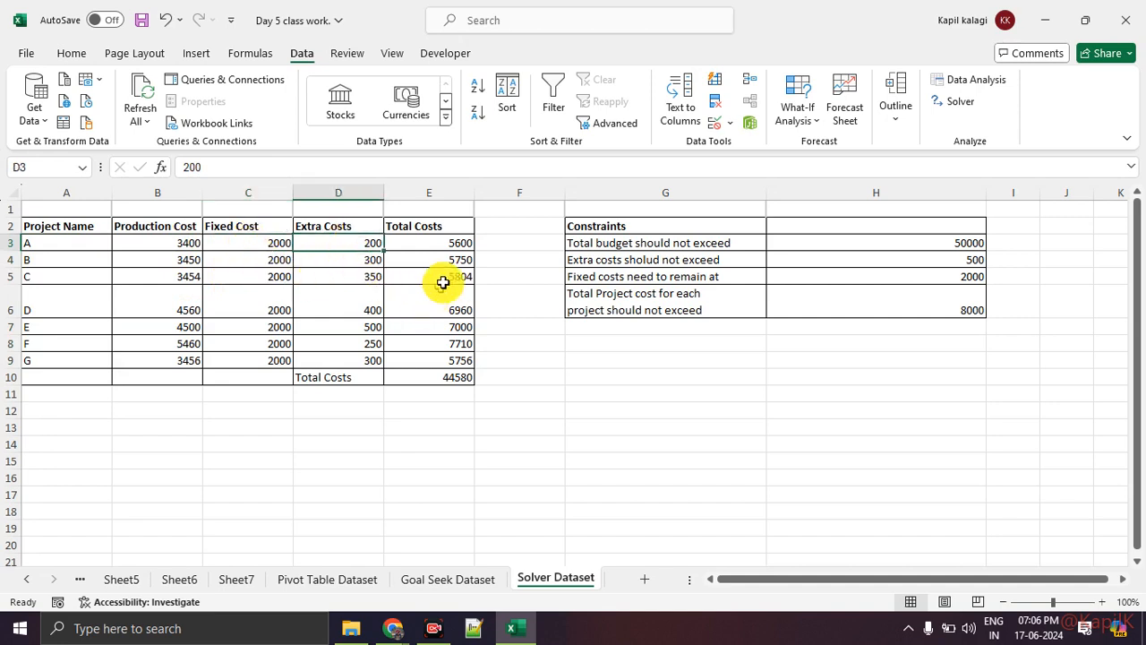
{"action": "left_click", "coordinate": [440, 242]}
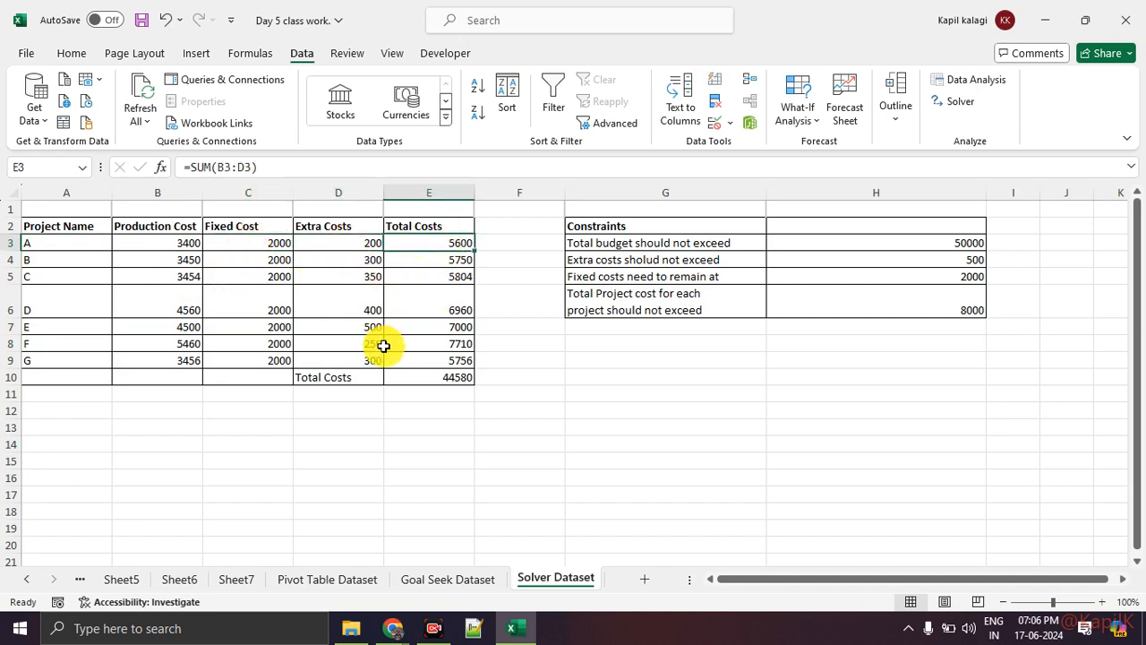
{"action": "left_click", "coordinate": [377, 375]}
{"action": "left_click", "coordinate": [428, 380]}
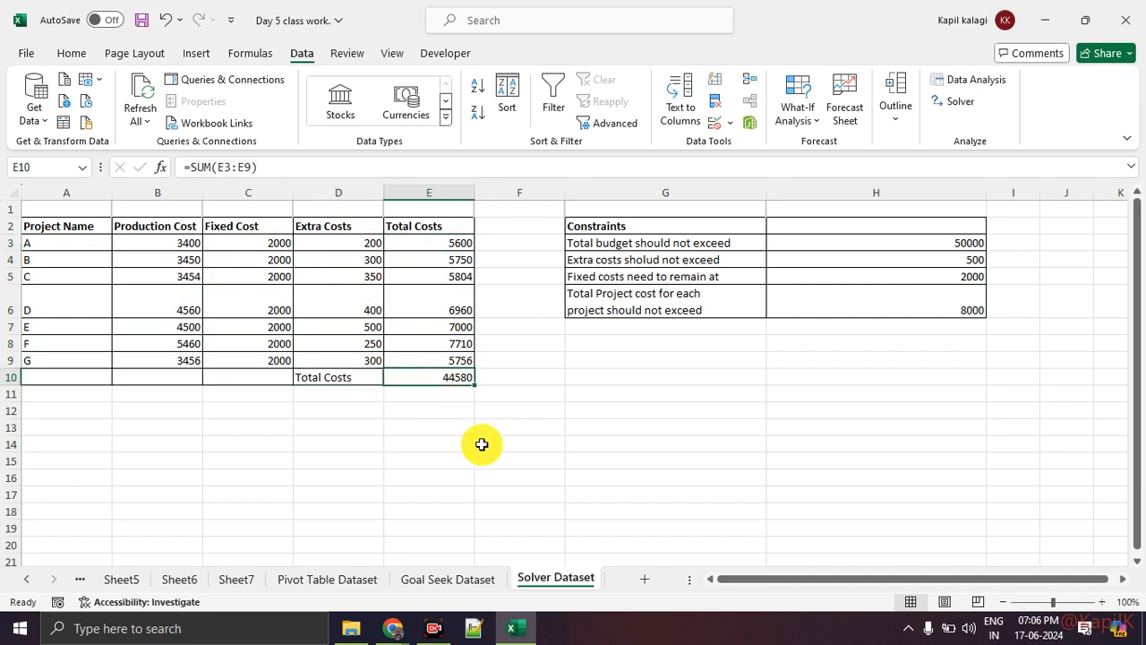
Review production, fixed and extra costs for project A again, and relate projects A to G to the grand total in E10
{"action": "left_click", "coordinate": [162, 242]}
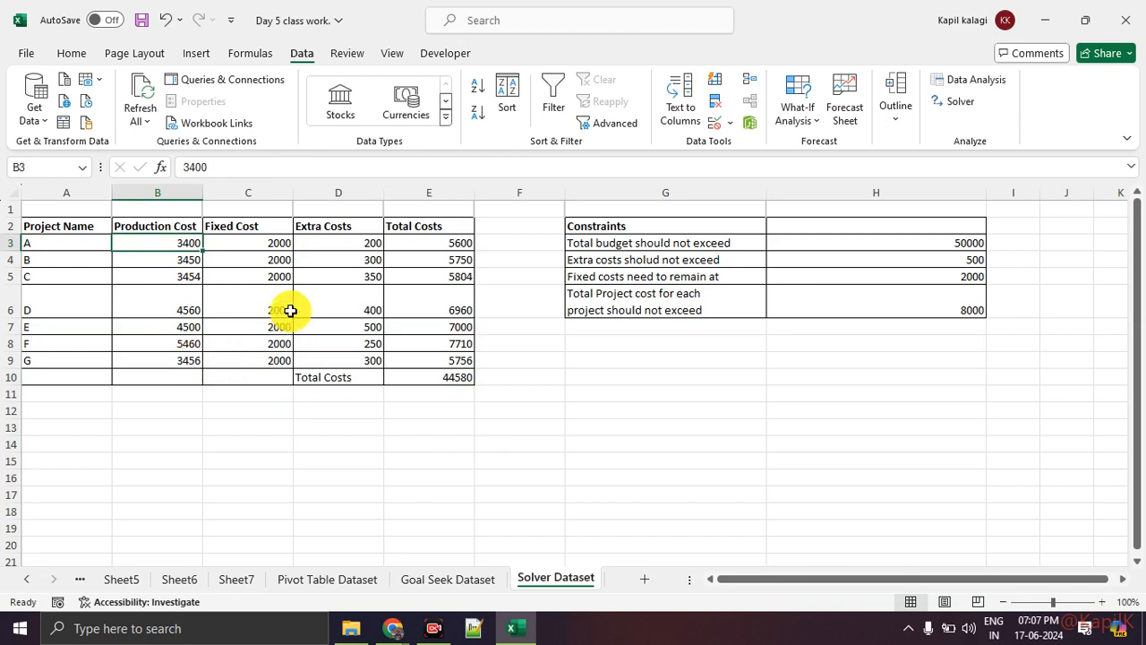
{"action": "left_click", "coordinate": [253, 246]}
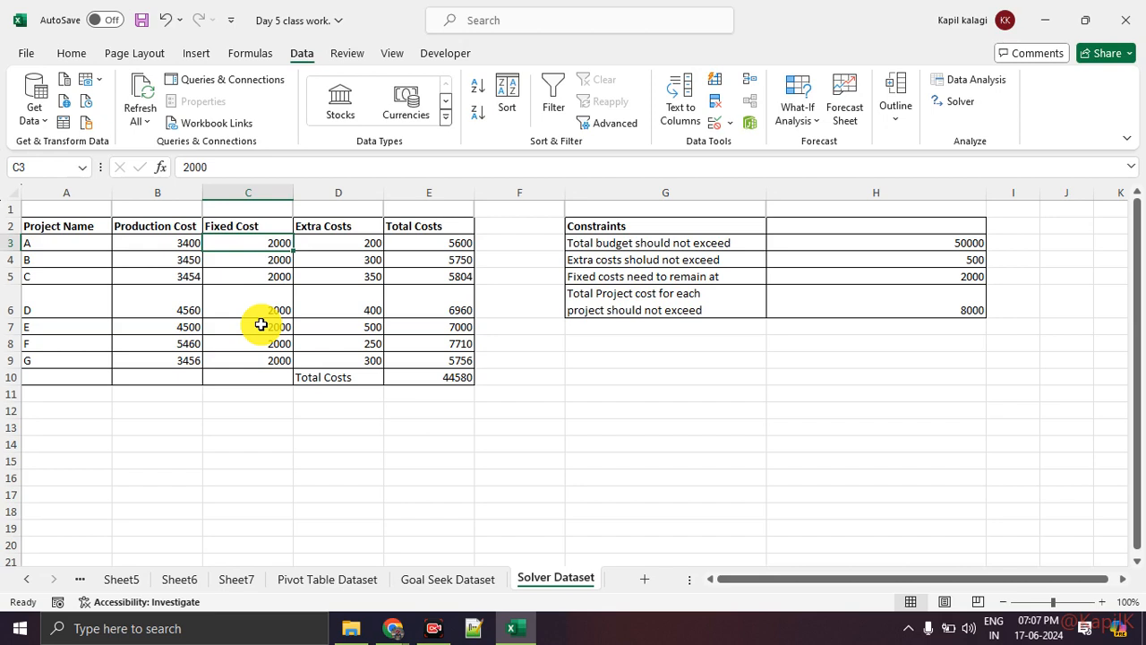
{"action": "left_click", "coordinate": [357, 248]}
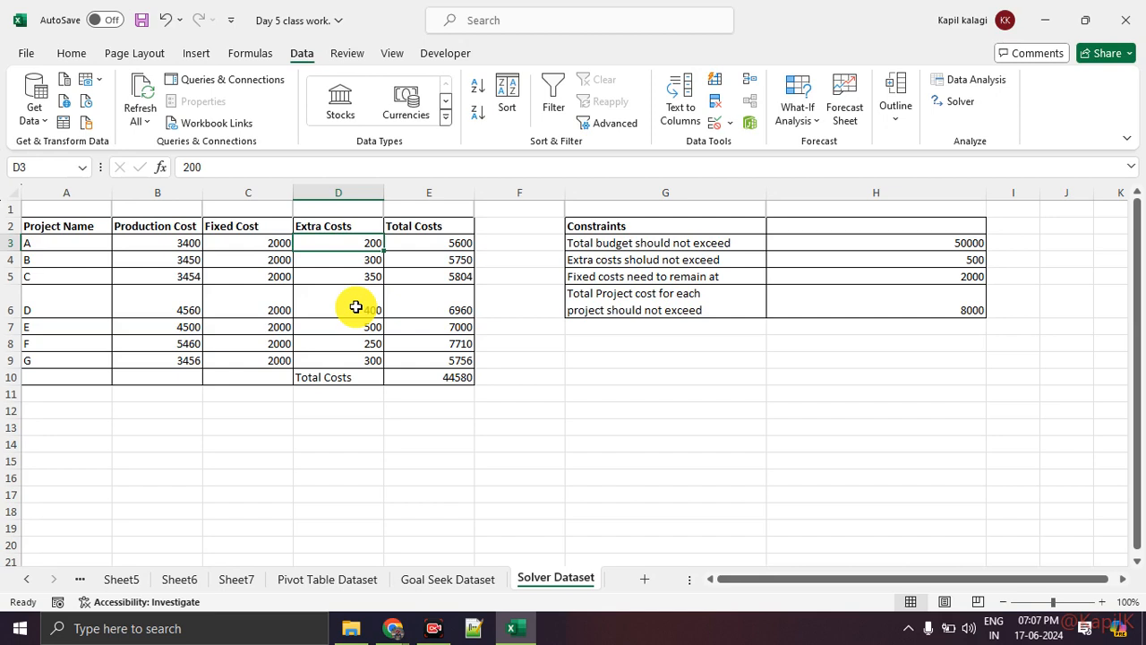
{"action": "left_click", "coordinate": [435, 258]}
{"action": "left_click", "coordinate": [61, 241]}
{"action": "double_click", "coordinate": [22, 243]}
{"action": "left_click_drag", "start_coordinate": [1, 249], "coordinate": [0, 248]}
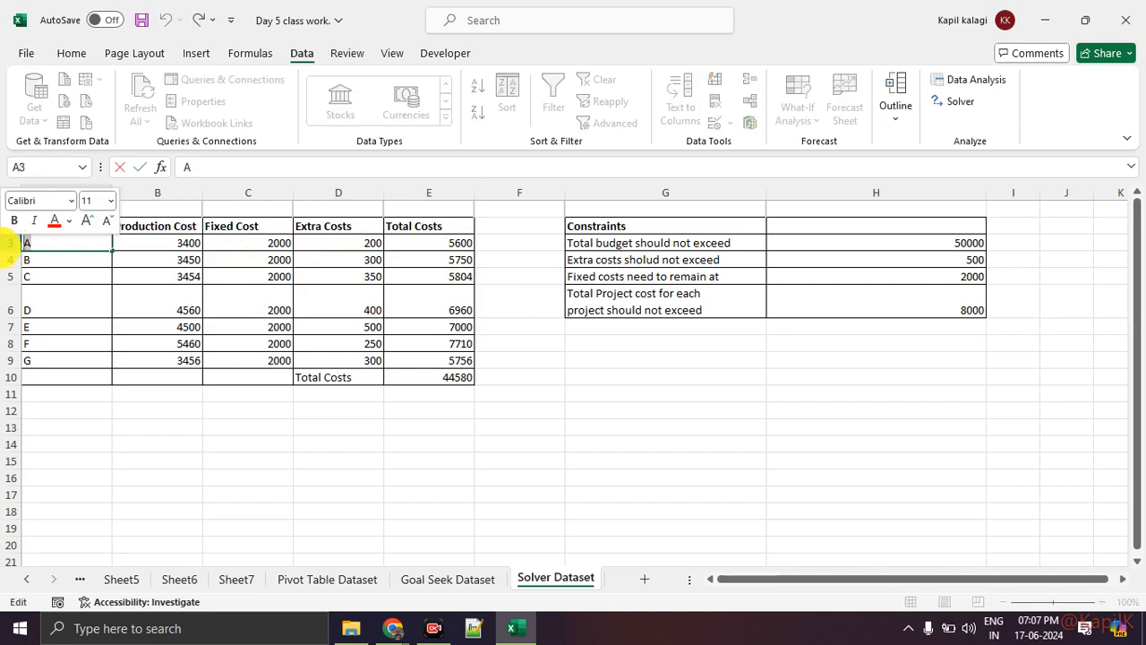
{"action": "left_click", "coordinate": [470, 240]}
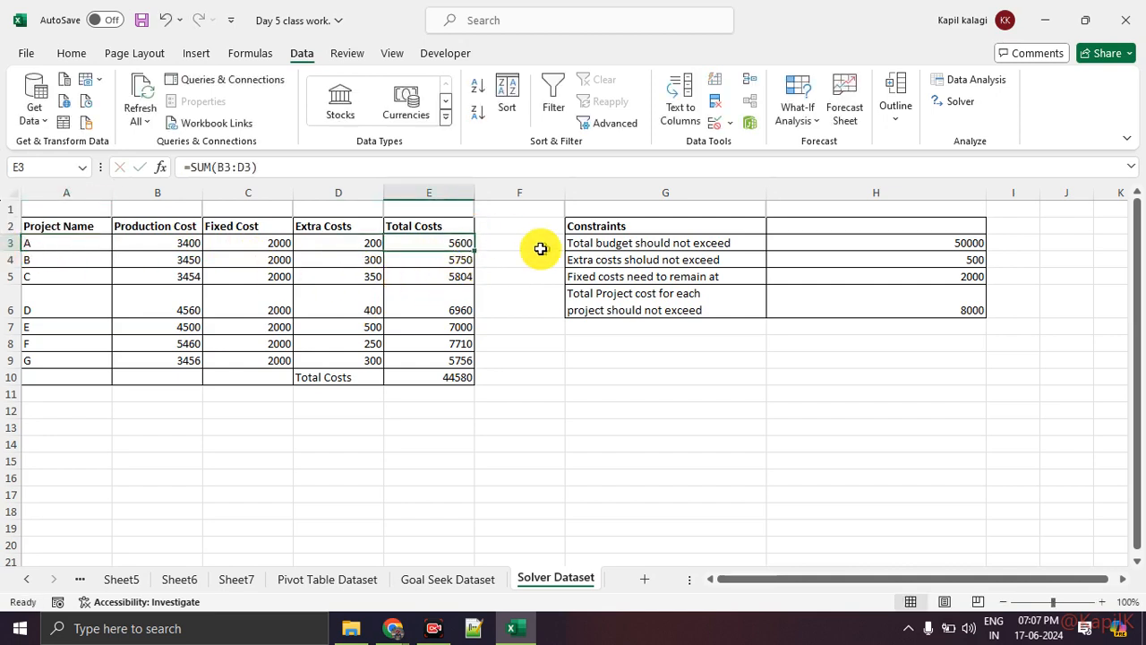
{"action": "left_click_drag", "start_coordinate": [77, 242], "coordinate": [79, 361]}
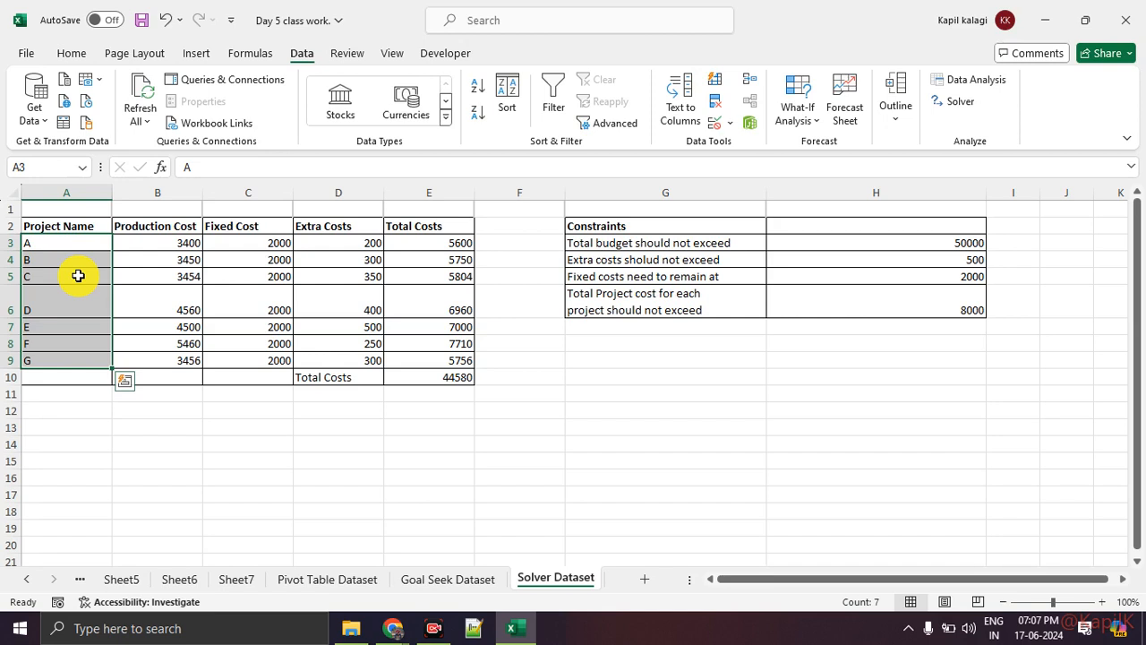
{"action": "left_click", "coordinate": [417, 372]}
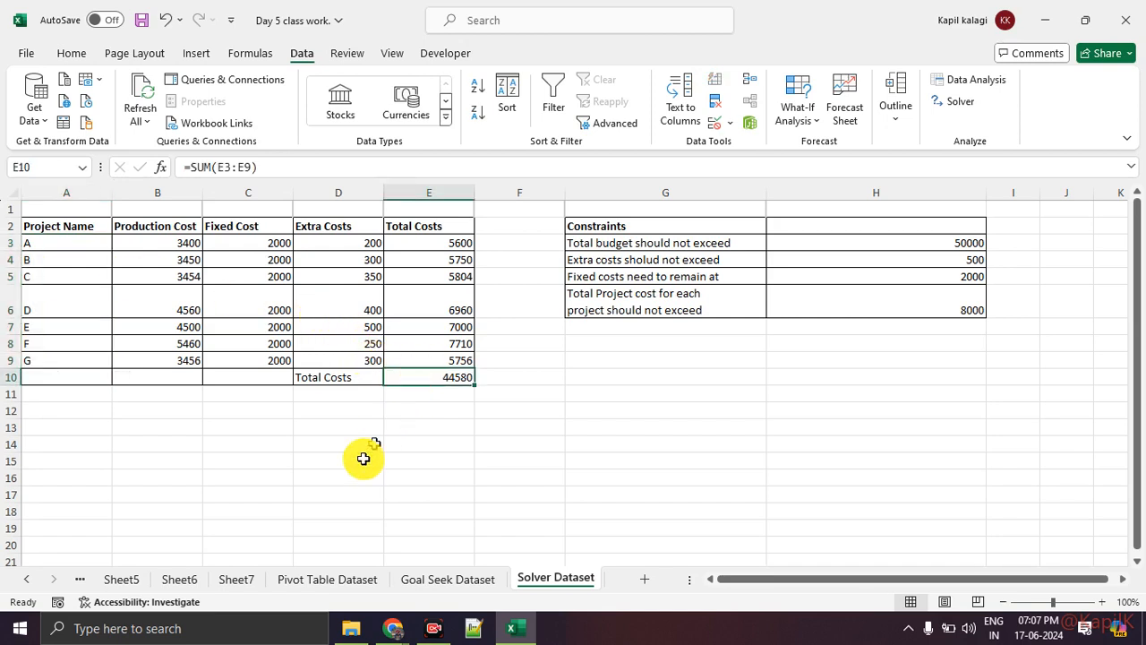
Switch to Google Meet, mute and unmute the host's microphone, and return to the Excel workbook
{"action": "mouse_move", "coordinate": [391, 629]}
{"action": "left_click", "coordinate": [313, 546]}
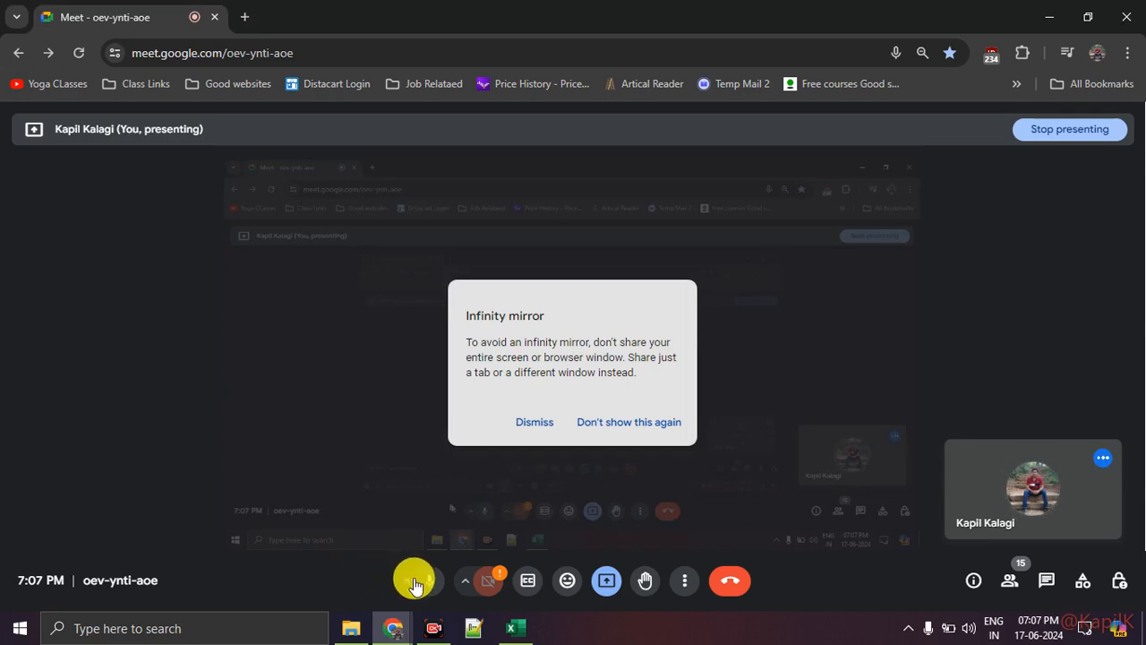
{"action": "left_click", "coordinate": [417, 584]}
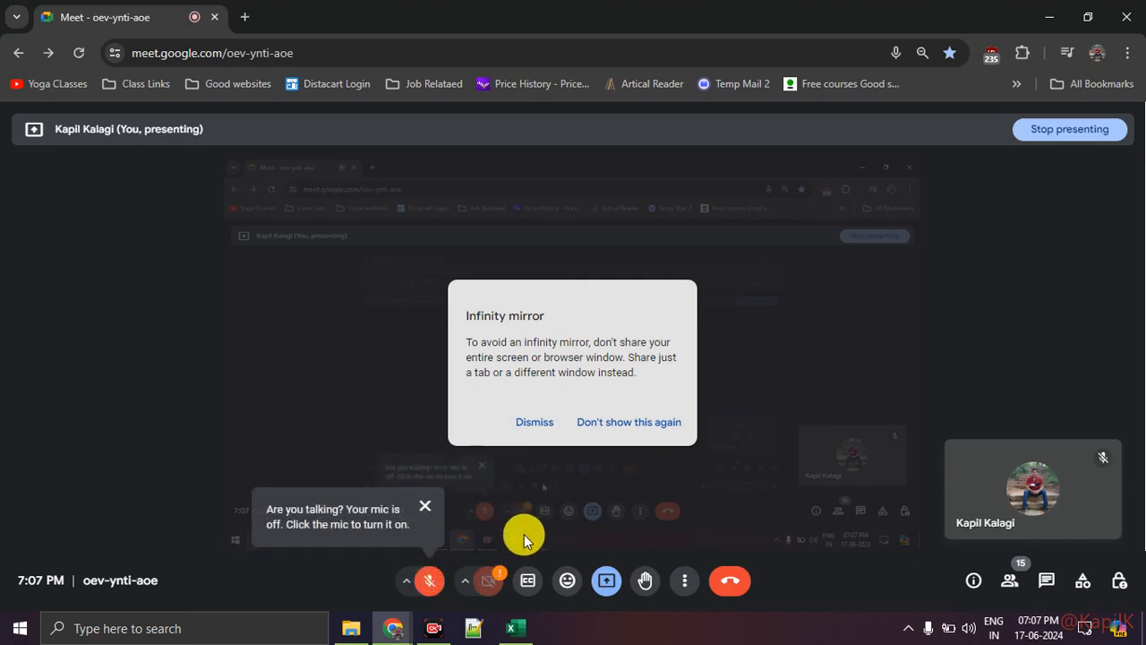
{"action": "left_click", "coordinate": [438, 595]}
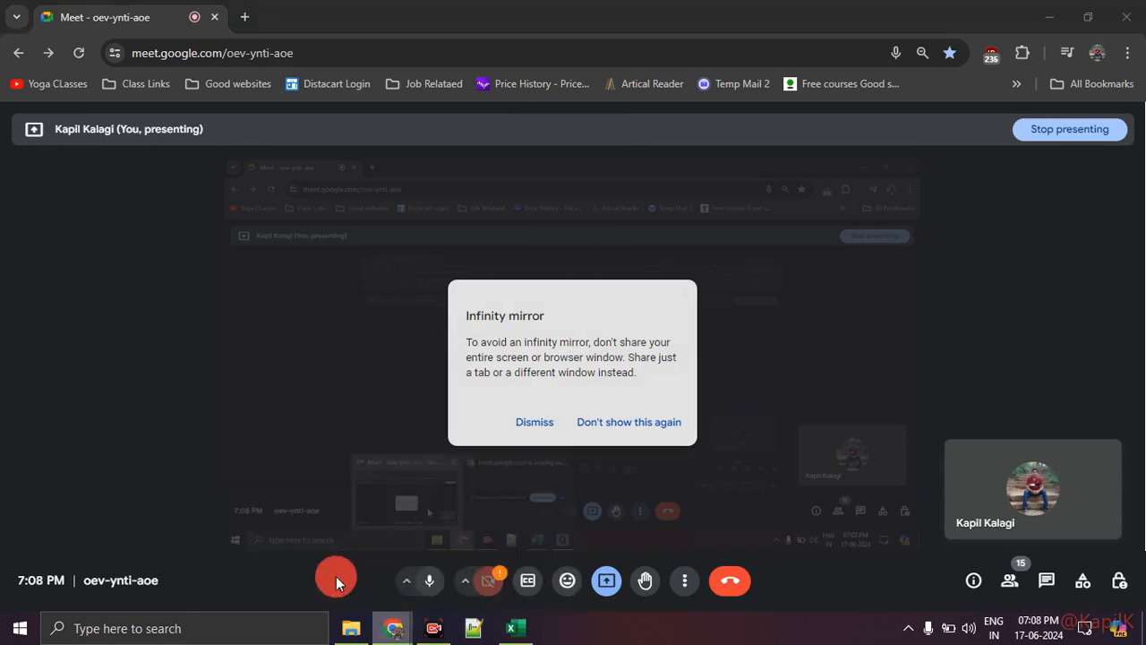
{"action": "left_click", "coordinate": [512, 626]}
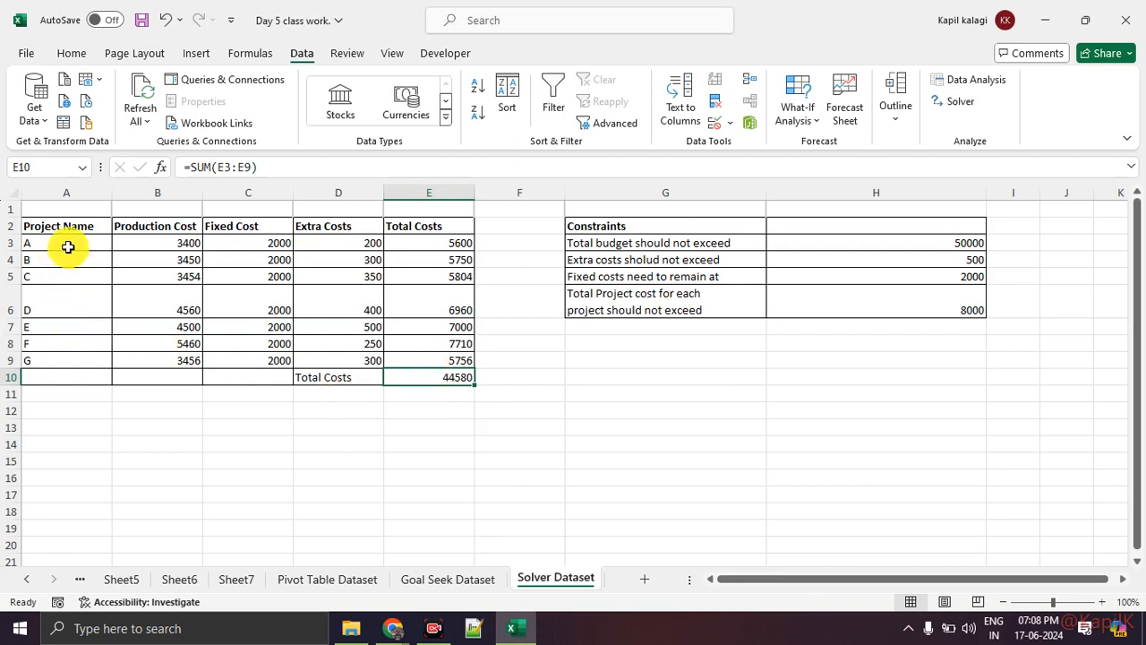
Compare the grand total and the Extra Costs column with the total budget and extra costs constraints
{"action": "left_click_drag", "start_coordinate": [67, 244], "coordinate": [75, 358]}
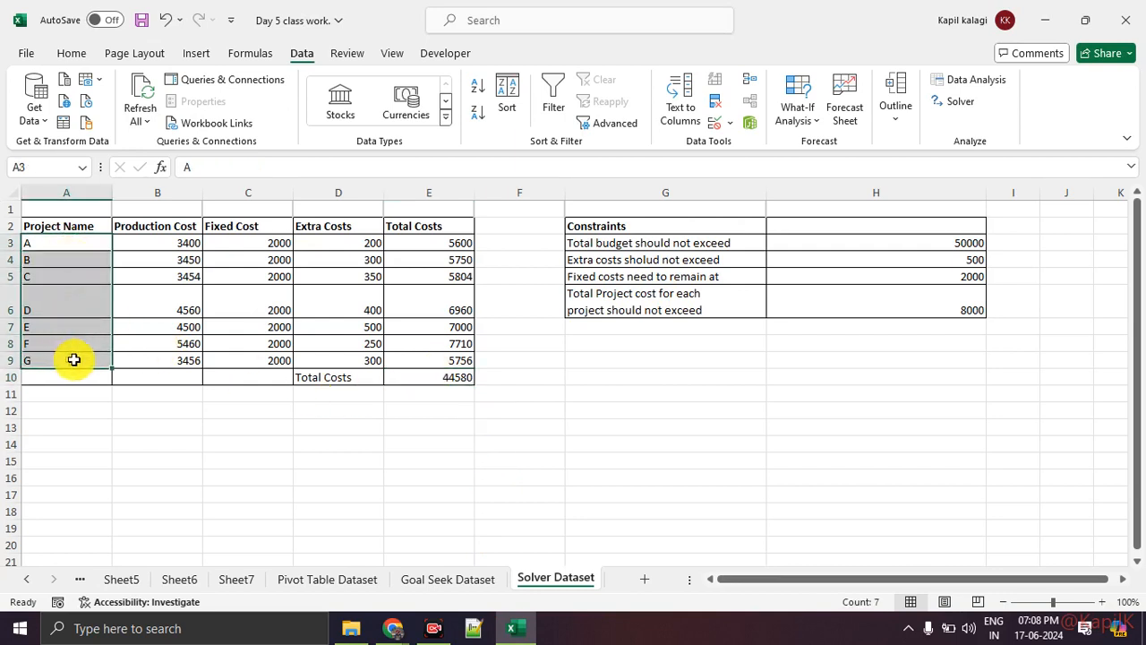
{"action": "left_click", "coordinate": [430, 380]}
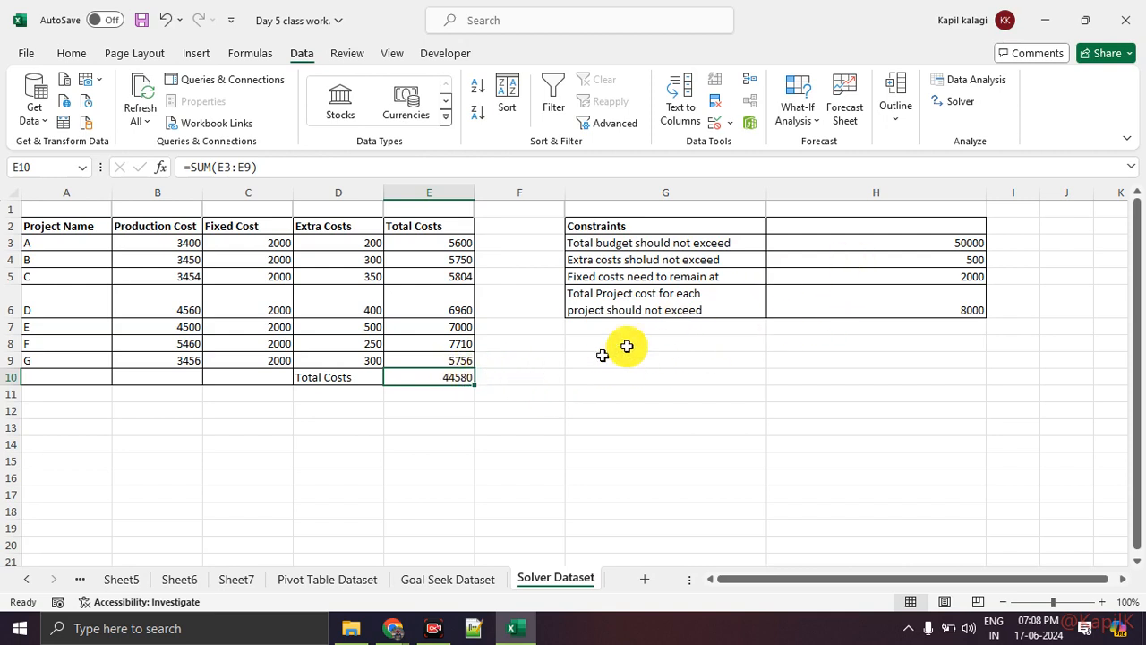
{"action": "left_click", "coordinate": [779, 244]}
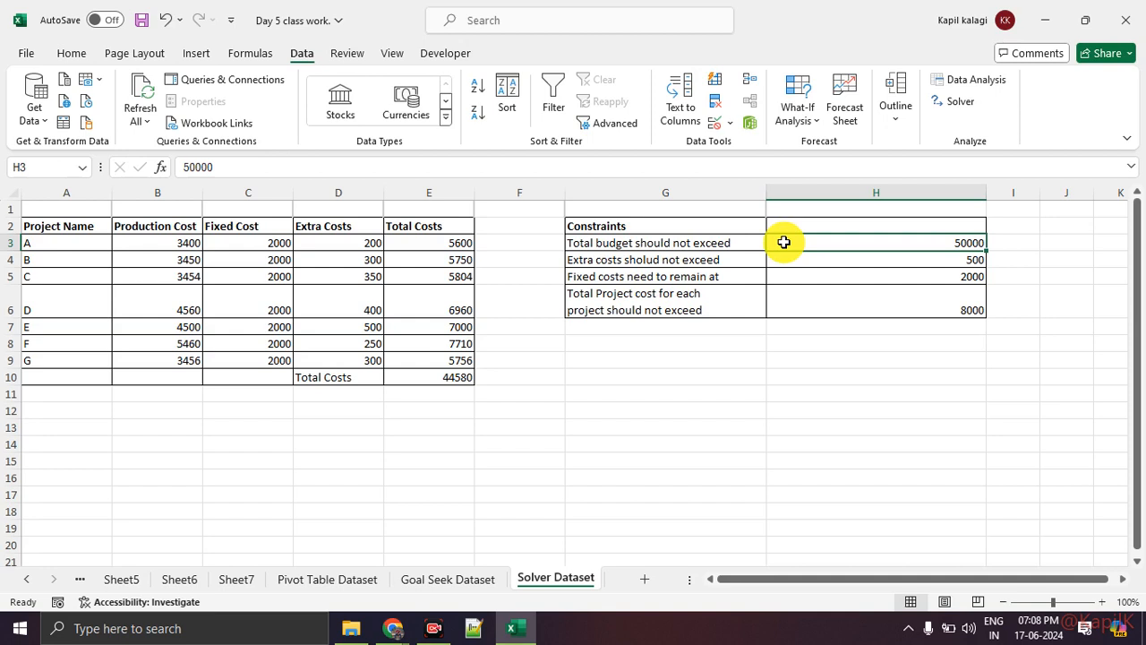
{"action": "left_click", "coordinate": [797, 271]}
{"action": "left_click_drag", "start_coordinate": [703, 258], "coordinate": [908, 259]}
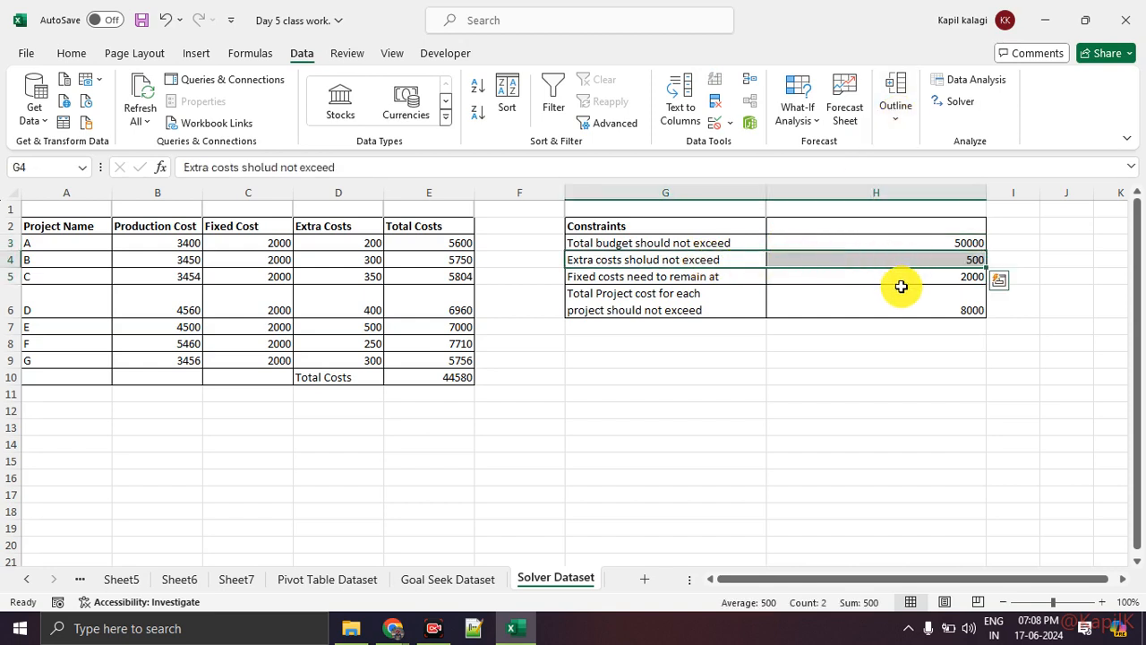
{"action": "left_click_drag", "start_coordinate": [353, 245], "coordinate": [349, 358]}
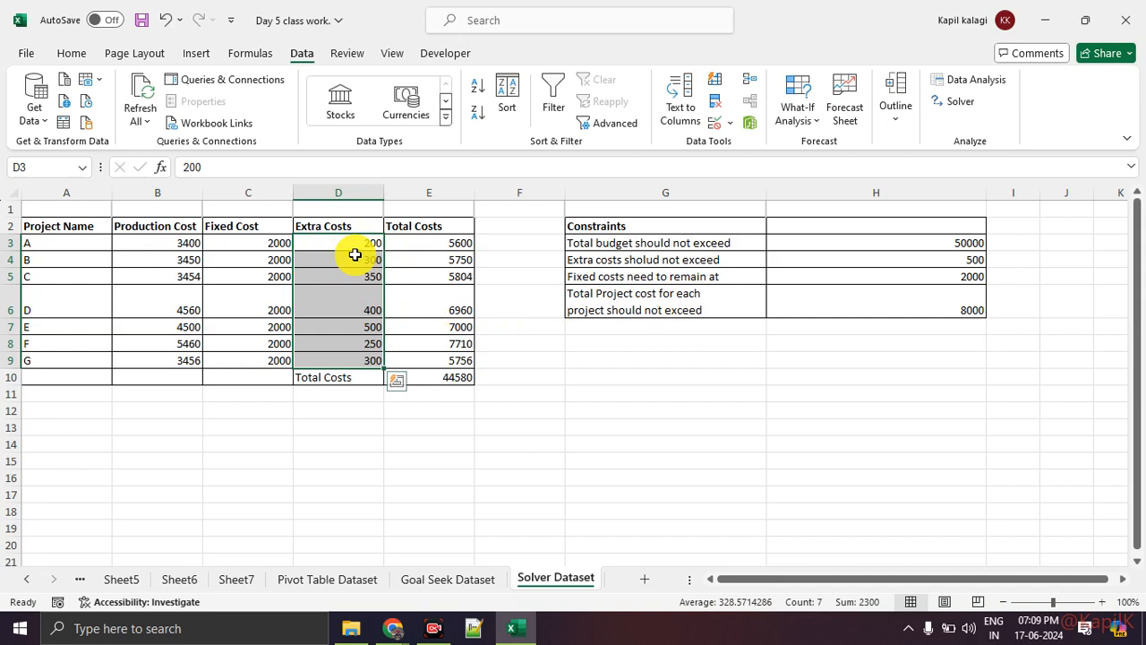
Compare the Fixed Cost and Production Cost columns with the fixed costs and per-project total cost constraints
{"action": "left_click", "coordinate": [876, 273]}
{"action": "left_click", "coordinate": [244, 230]}
{"action": "left_click", "coordinate": [245, 239]}
{"action": "left_click_drag", "start_coordinate": [241, 276], "coordinate": [242, 326]}
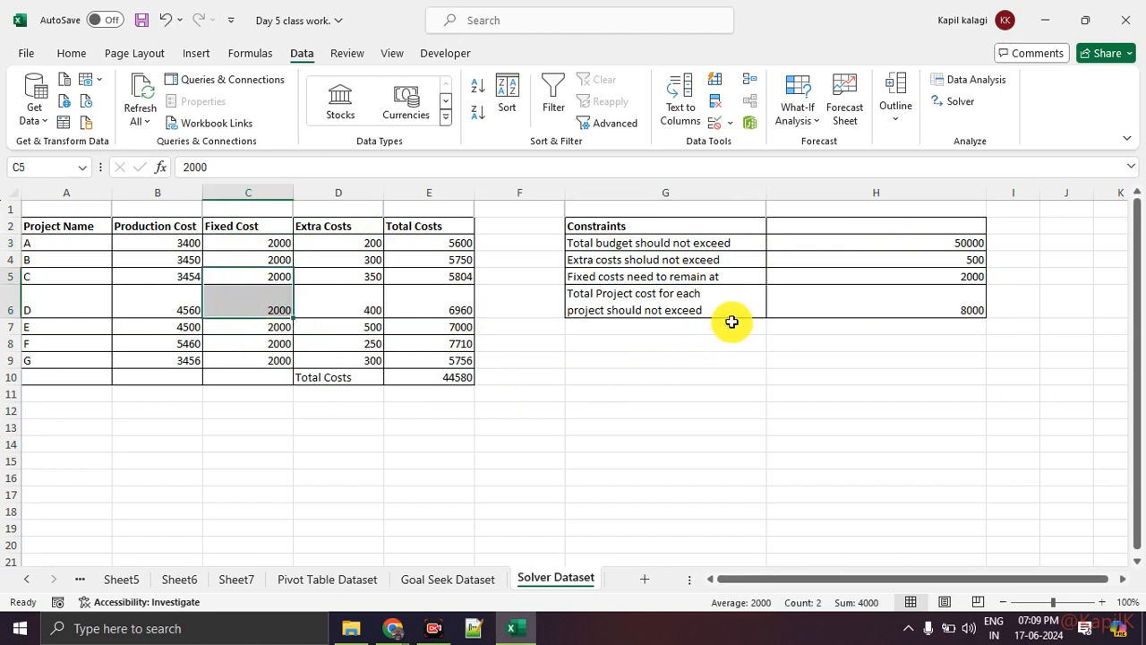
{"action": "left_click", "coordinate": [690, 307]}
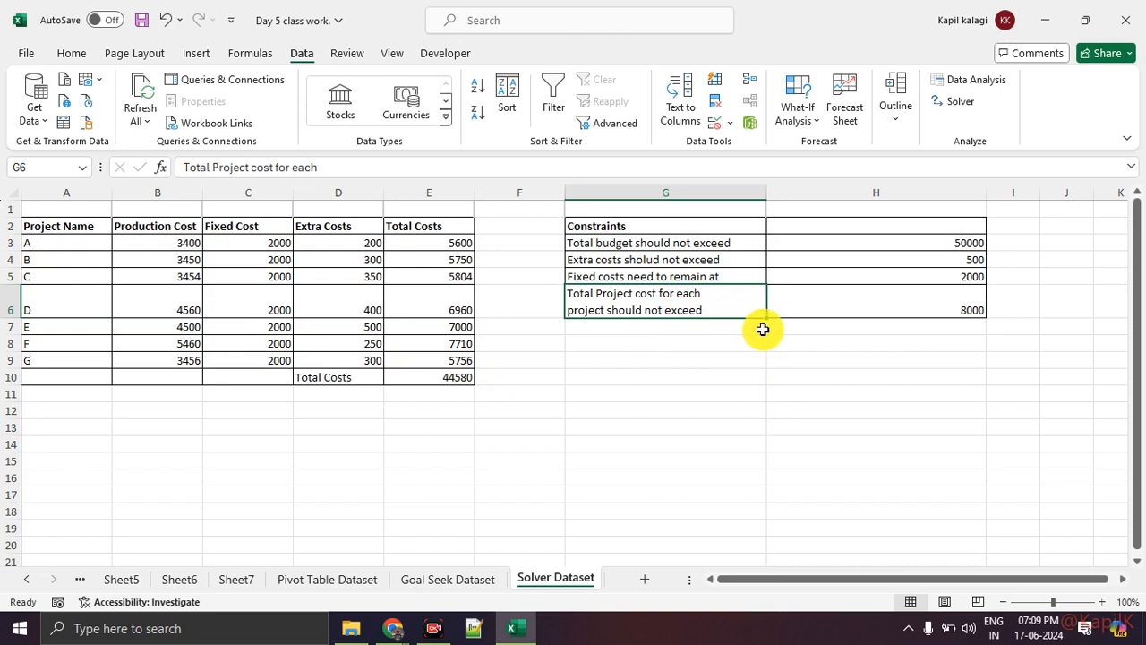
{"action": "left_click_drag", "start_coordinate": [179, 229], "coordinate": [172, 367]}
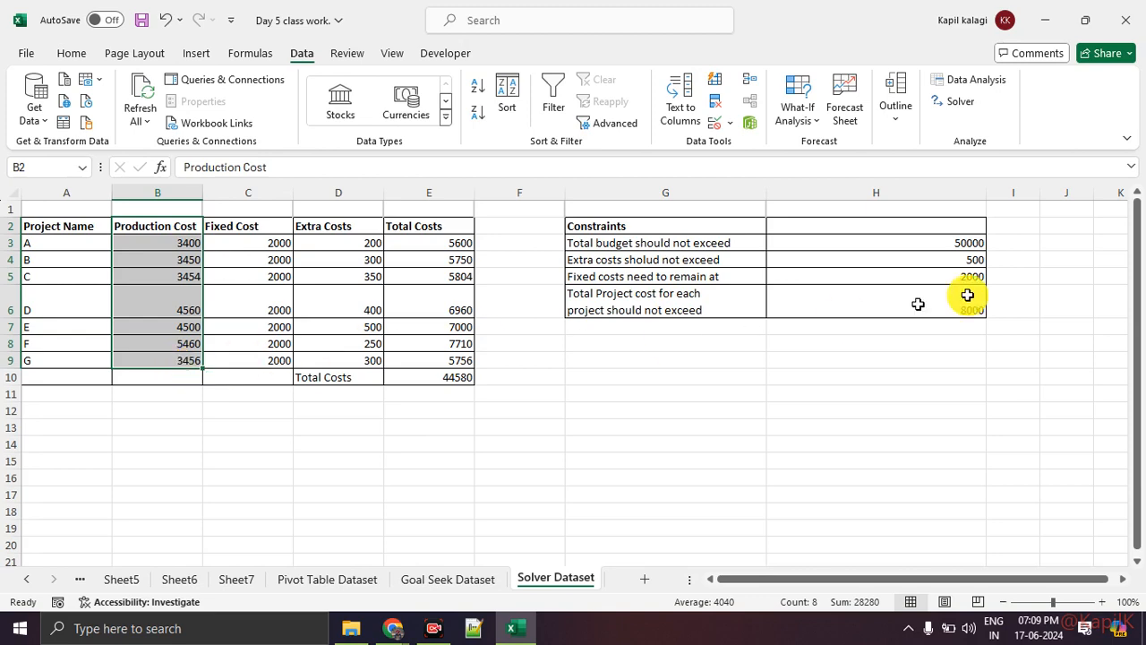
Open Solver with the grand total cell E10 as the objective and review its target value options
{"action": "left_click", "coordinate": [956, 103]}
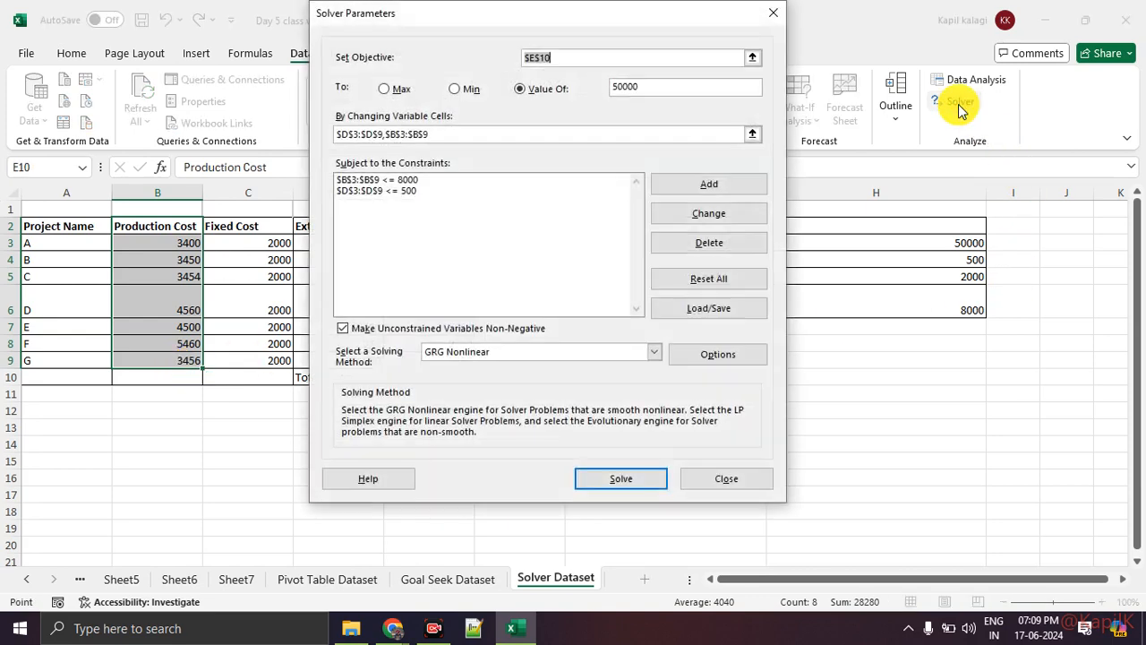
{"action": "left_click", "coordinate": [774, 13]}
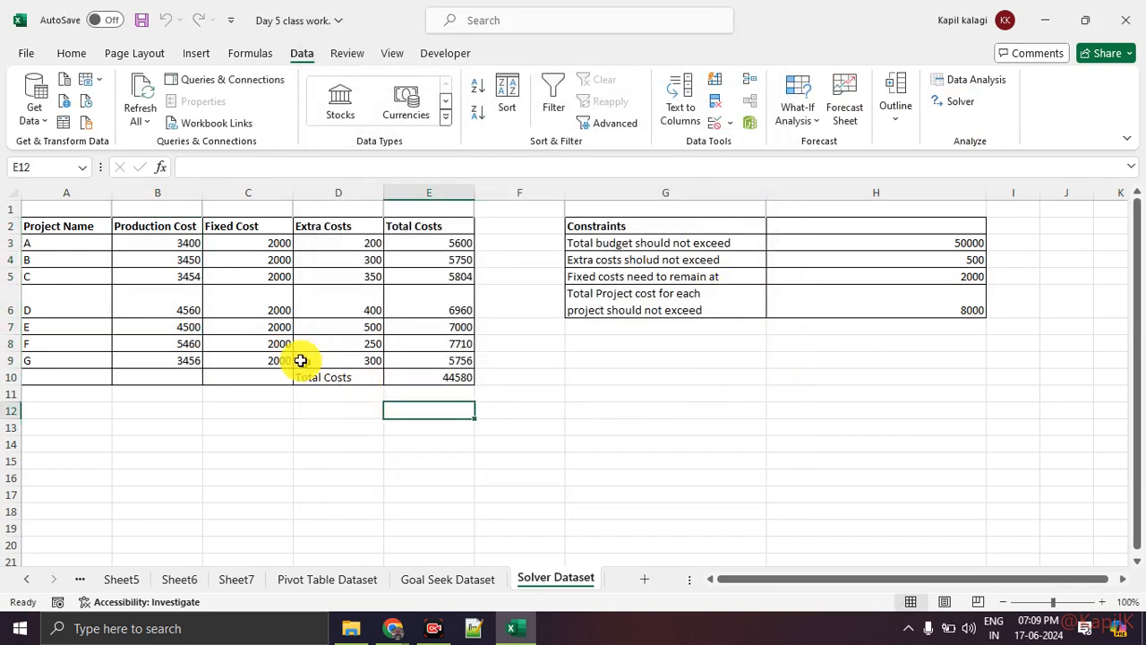
{"action": "left_click", "coordinate": [426, 377]}
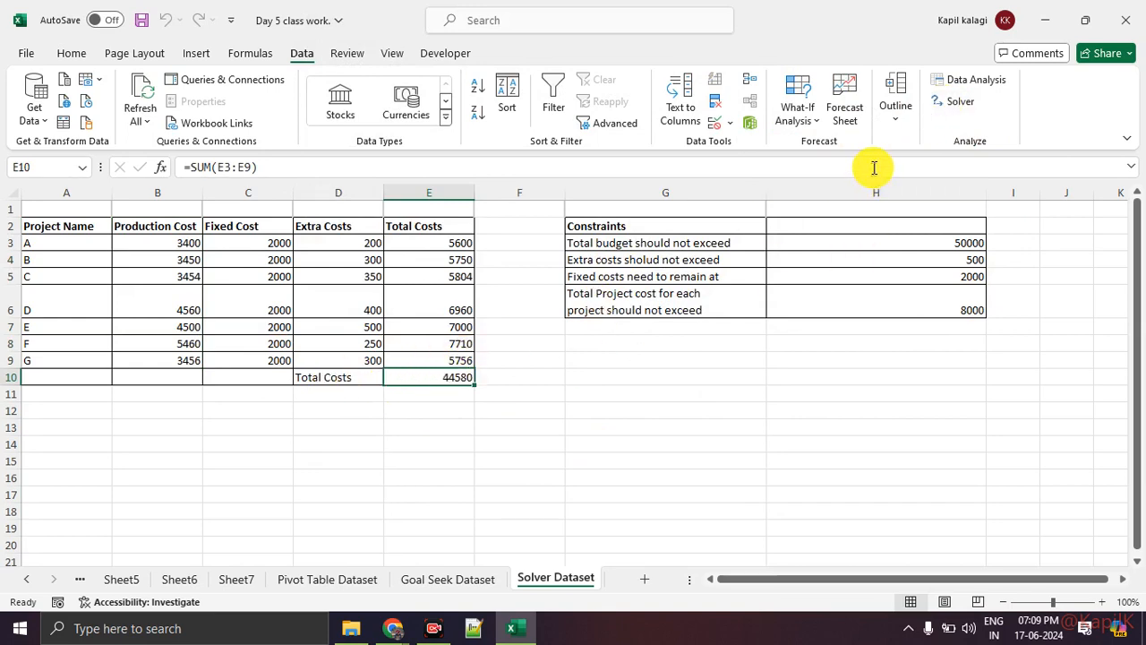
{"action": "left_click", "coordinate": [938, 113]}
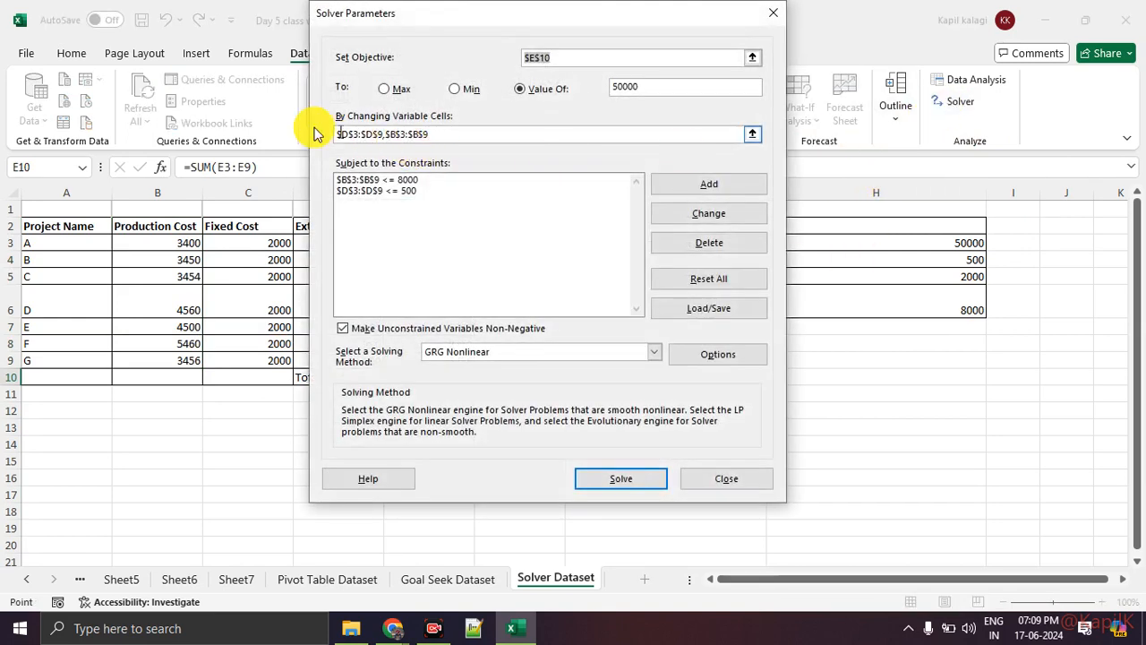
{"action": "left_click_drag", "start_coordinate": [525, 20], "coordinate": [721, 93]}
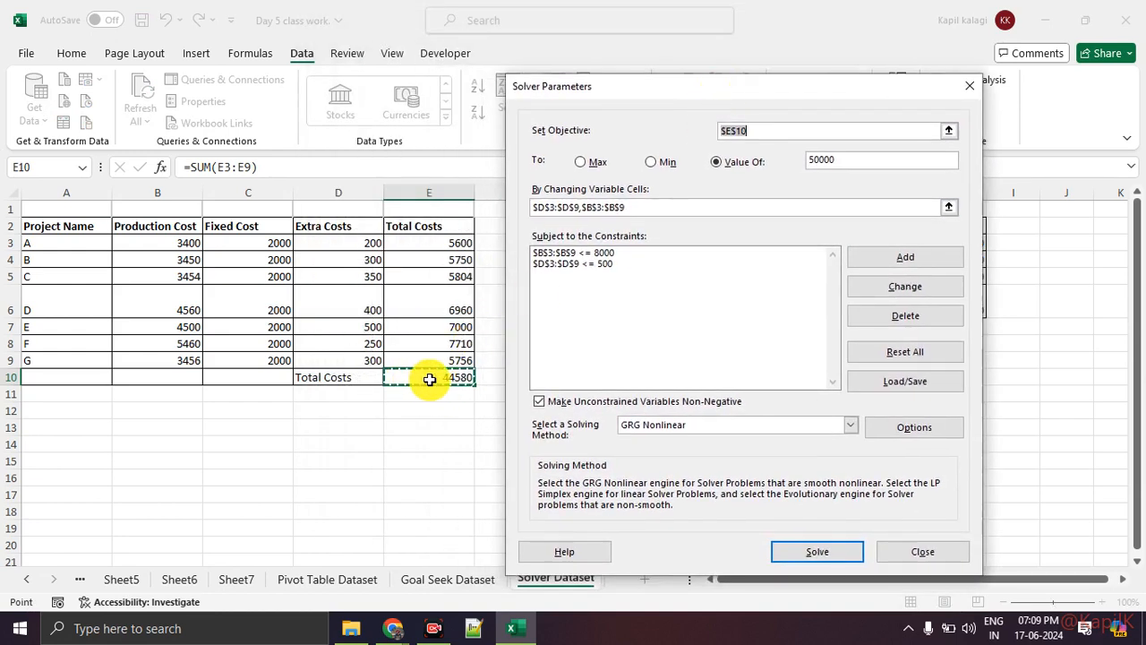
{"action": "left_click", "coordinate": [461, 376]}
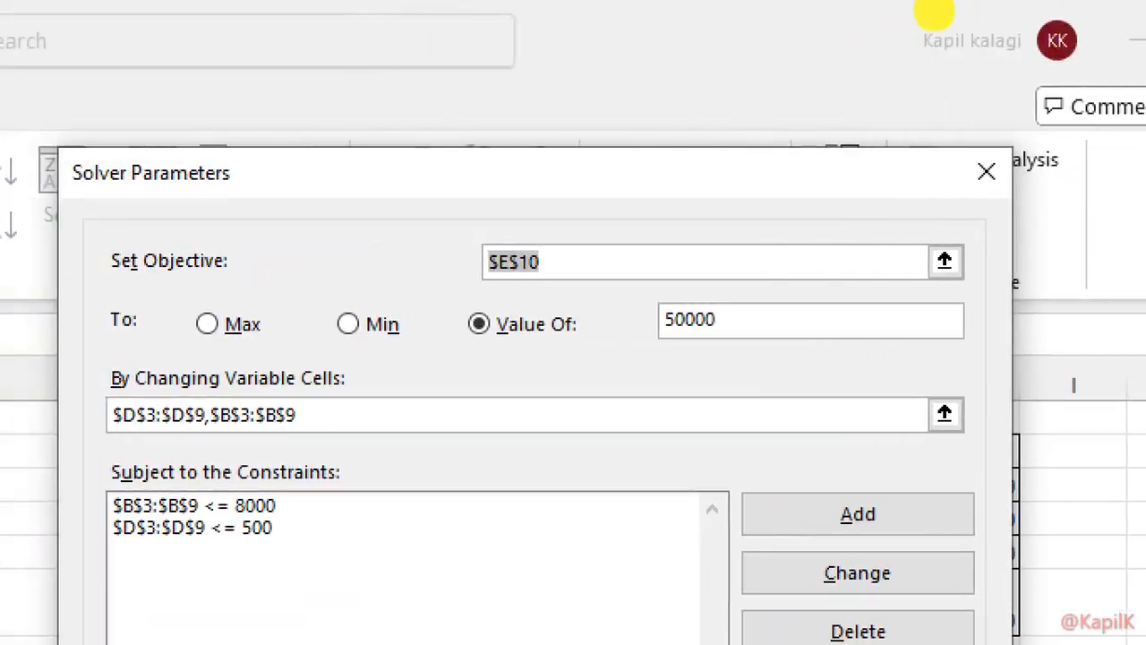
{"action": "left_click", "coordinate": [804, 72]}
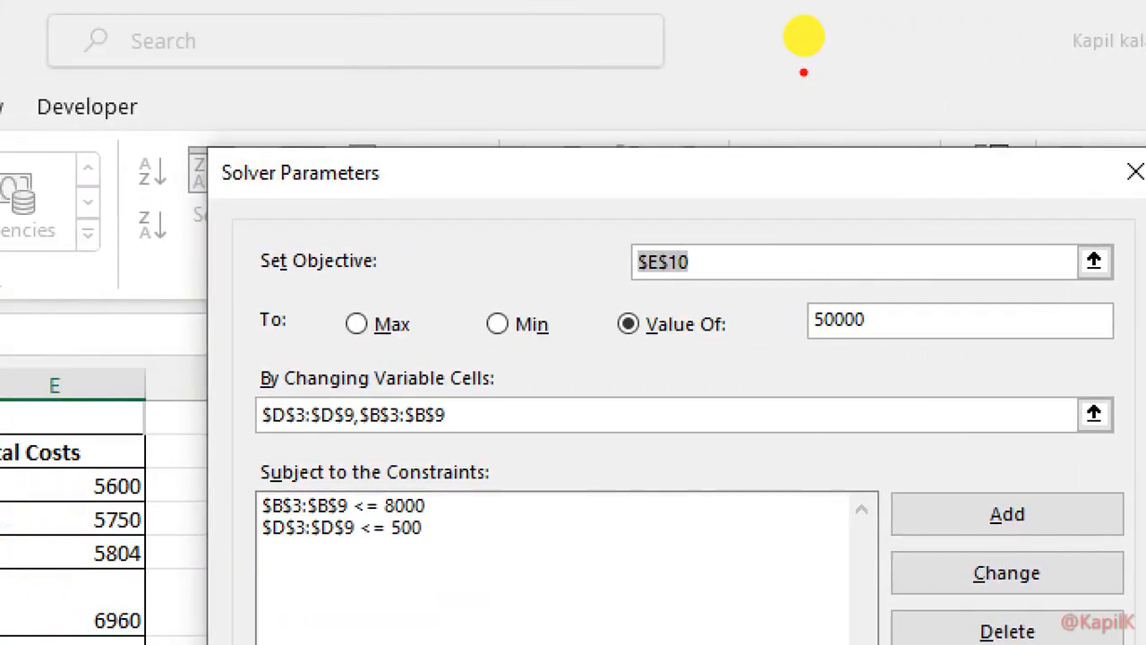
{"action": "mouse_move", "coordinate": [759, 179]}
{"action": "left_mouse_down"}
{"action": "mouse_move", "coordinate": [298, 326]}
{"action": "mouse_move", "coordinate": [685, 175]}
{"action": "left_mouse_up"}
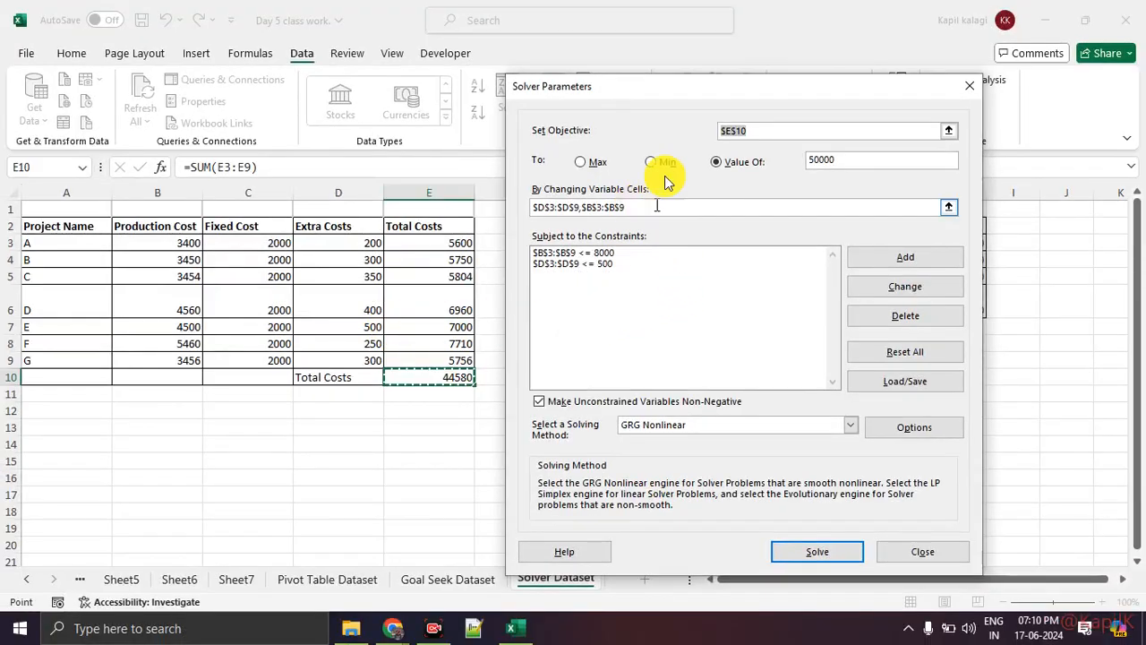
Clear Solver's existing changing variable cells and set them to the production costs in B3:B9
{"action": "left_click_drag", "start_coordinate": [647, 87], "coordinate": [748, 79]}
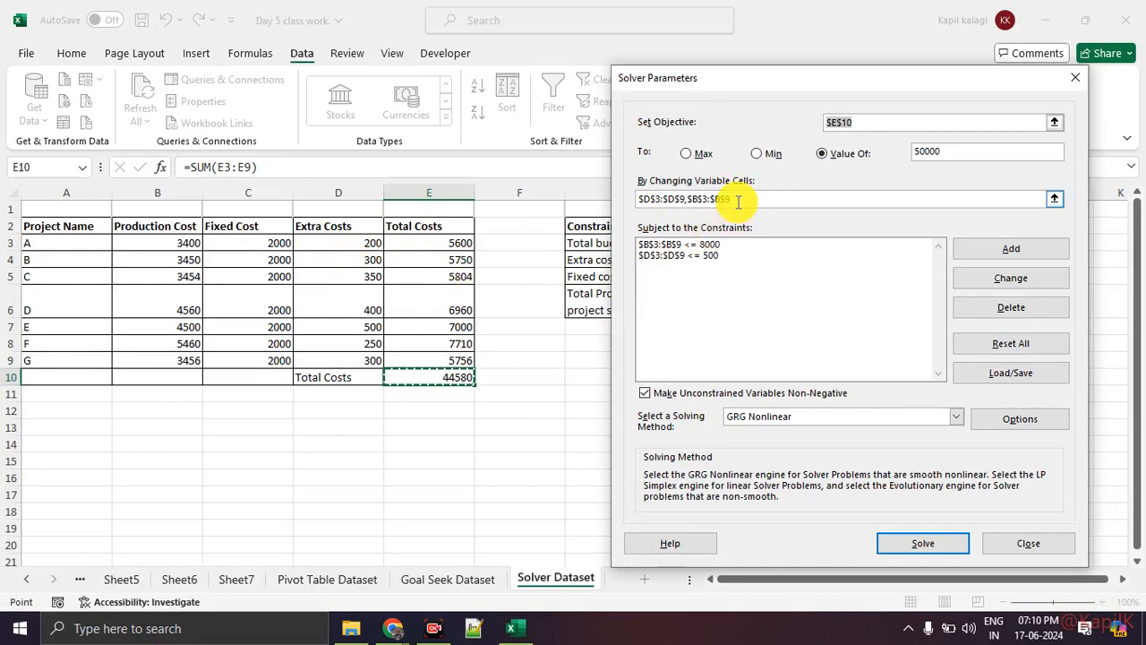
{"action": "left_click_drag", "start_coordinate": [738, 202], "coordinate": [586, 192]}
{"action": "key", "text": "BackSpace"}
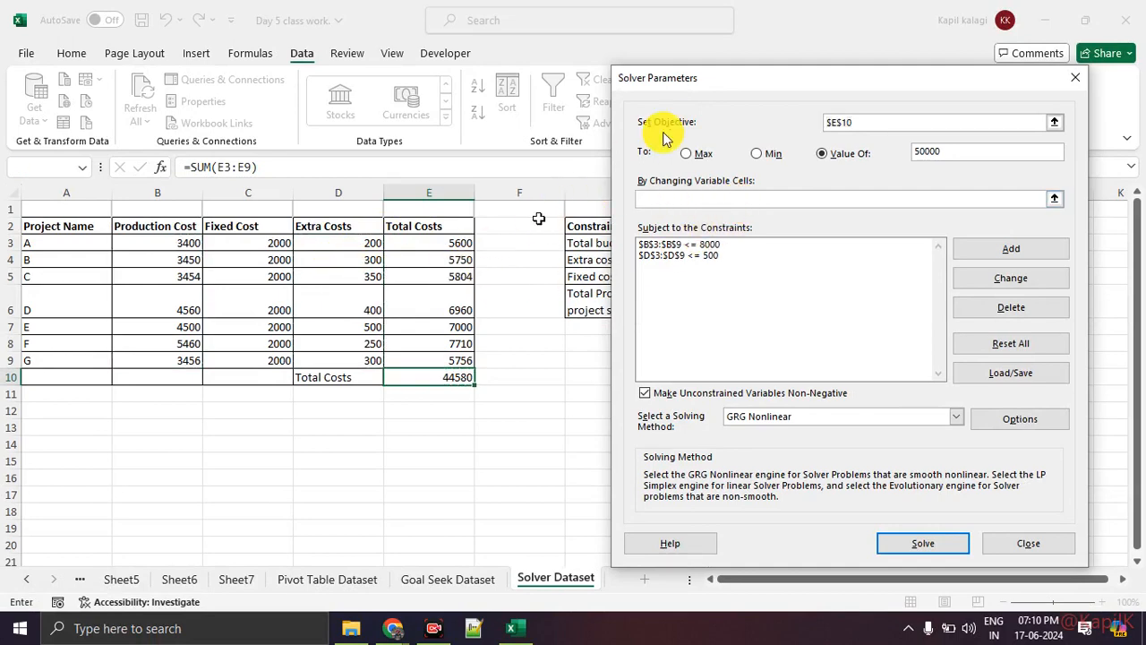
{"action": "left_click_drag", "start_coordinate": [704, 84], "coordinate": [582, 459]}
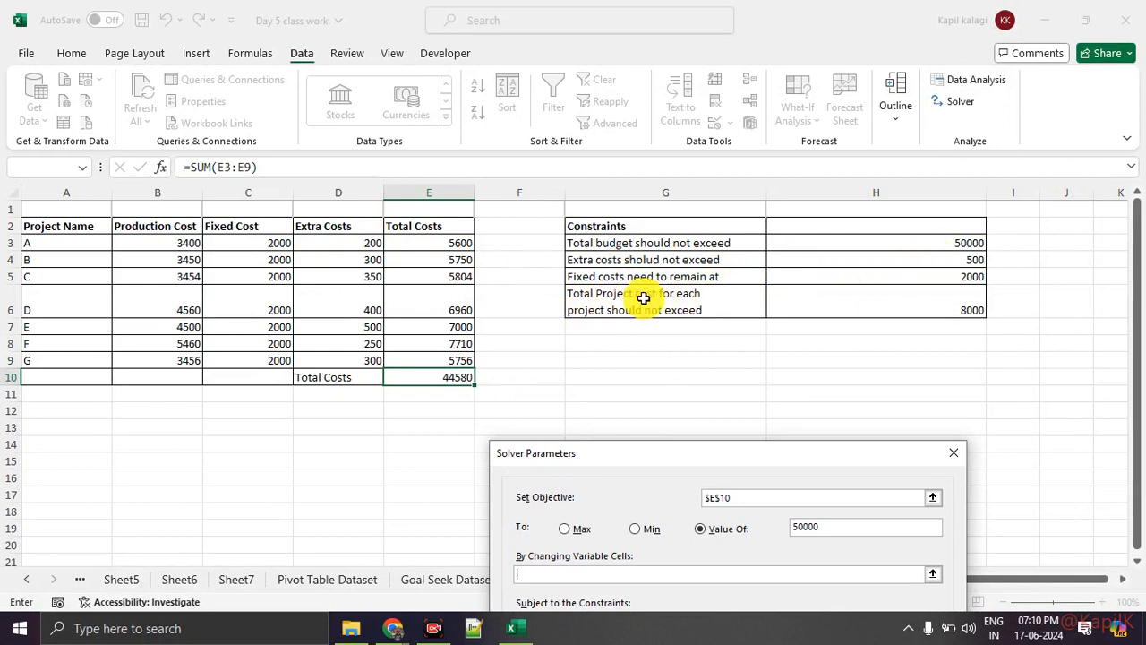
{"action": "left_click_drag", "start_coordinate": [153, 242], "coordinate": [149, 356]}
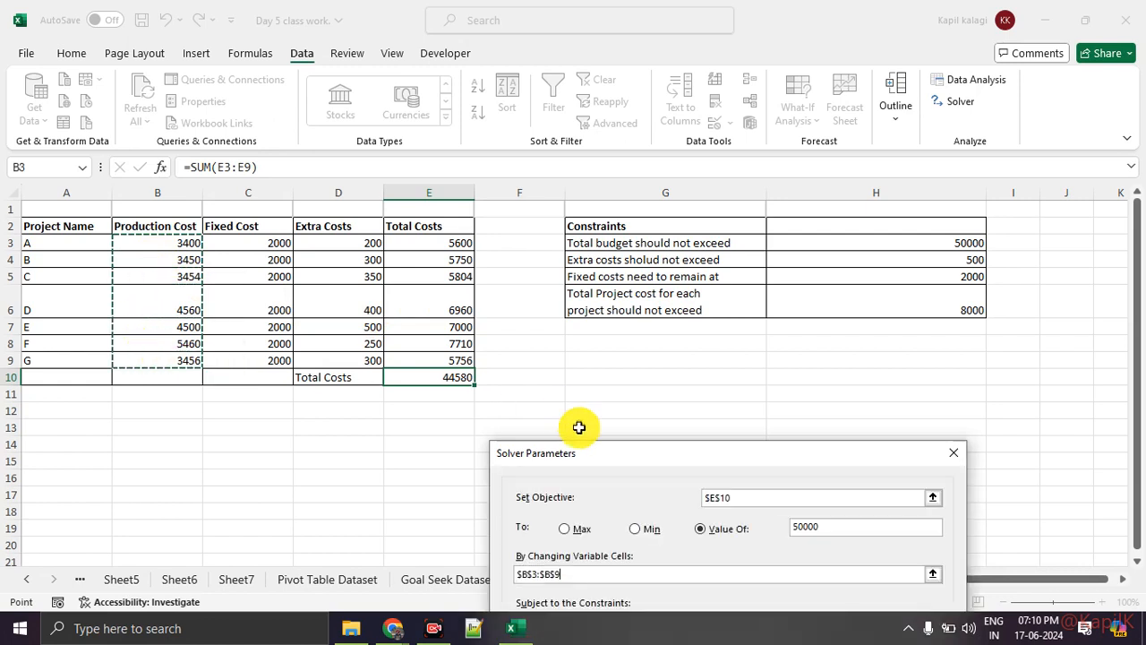
Add the extra costs in D3:D9 to Solver's changing variable cells, alongside the production costs in B3:B9
{"action": "left_click_drag", "start_coordinate": [586, 444], "coordinate": [604, 221]}
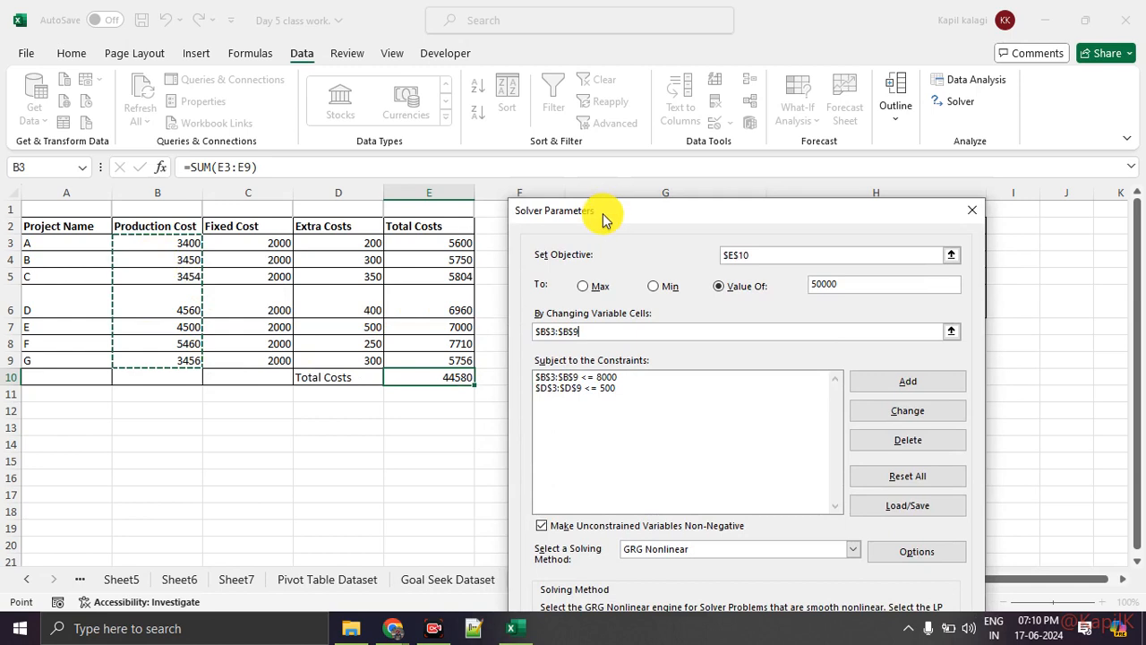
{"action": "left_click_drag", "start_coordinate": [602, 217], "coordinate": [543, 439]}
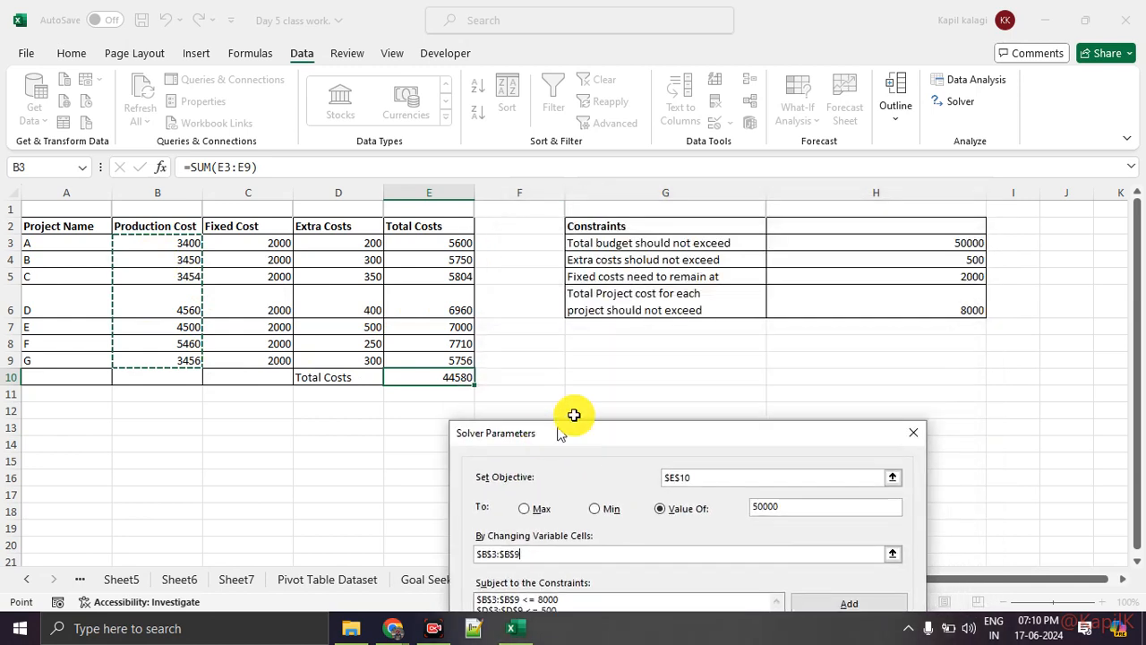
{"action": "left_click_drag", "start_coordinate": [591, 437], "coordinate": [592, 410]}
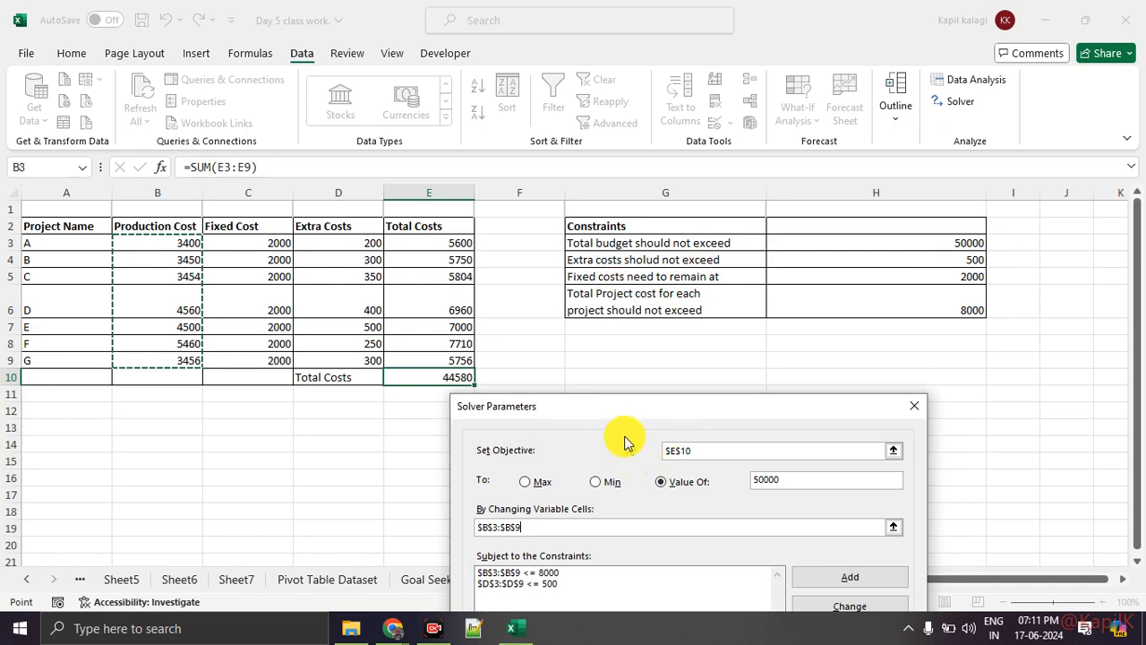
{"action": "left_click_drag", "start_coordinate": [608, 416], "coordinate": [646, 327]}
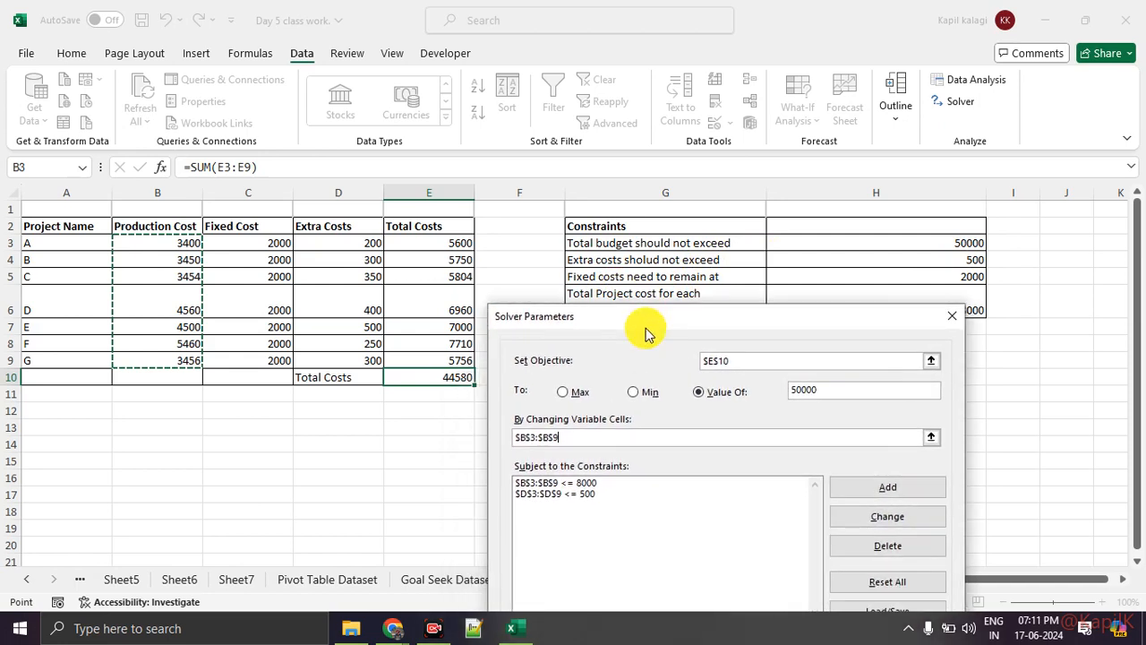
{"action": "type", "text": ","}
{"action": "left_click_drag", "start_coordinate": [356, 242], "coordinate": [351, 359]}
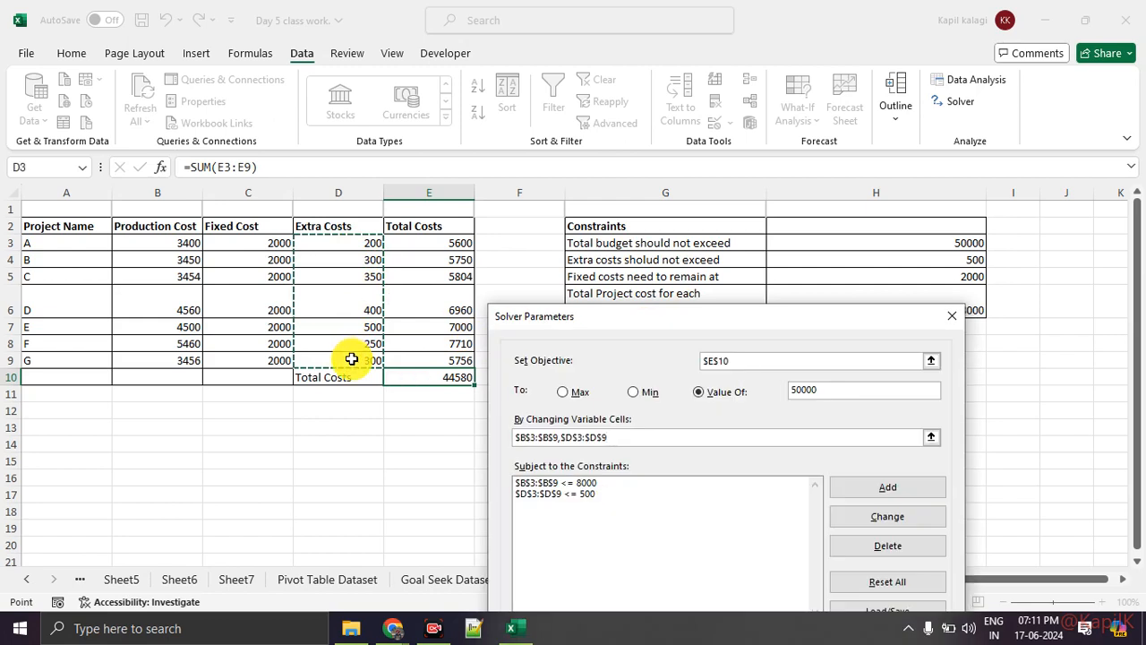
Review the 50000 target value and the Production Cost and Extra Costs columns chosen as Solver's changing cells
{"action": "key", "text": "ctrl+1"}
{"action": "left_click", "coordinate": [355, 259]}
{"action": "mouse_move", "coordinate": [376, 189]}
{"action": "left_mouse_down"}
{"action": "mouse_move", "coordinate": [109, 243]}
{"action": "mouse_move", "coordinate": [439, 193]}
{"action": "mouse_move", "coordinate": [265, 163]}
{"action": "left_mouse_up"}
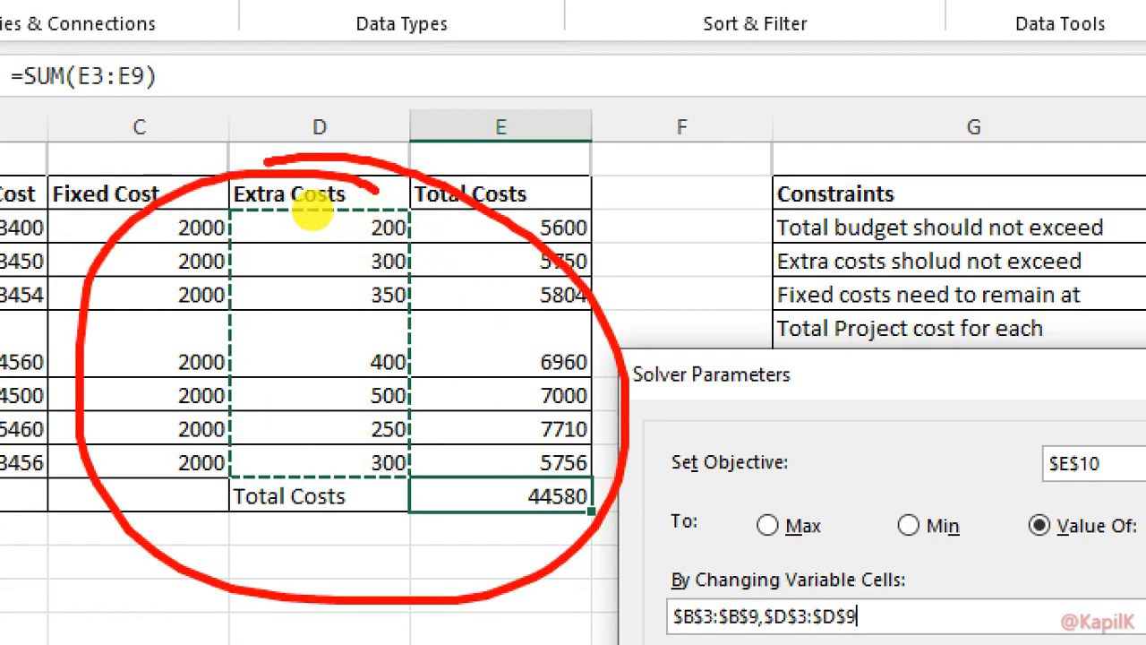
{"action": "key", "text": "Escape"}
{"action": "left_click_drag", "start_coordinate": [612, 324], "coordinate": [525, 195]}
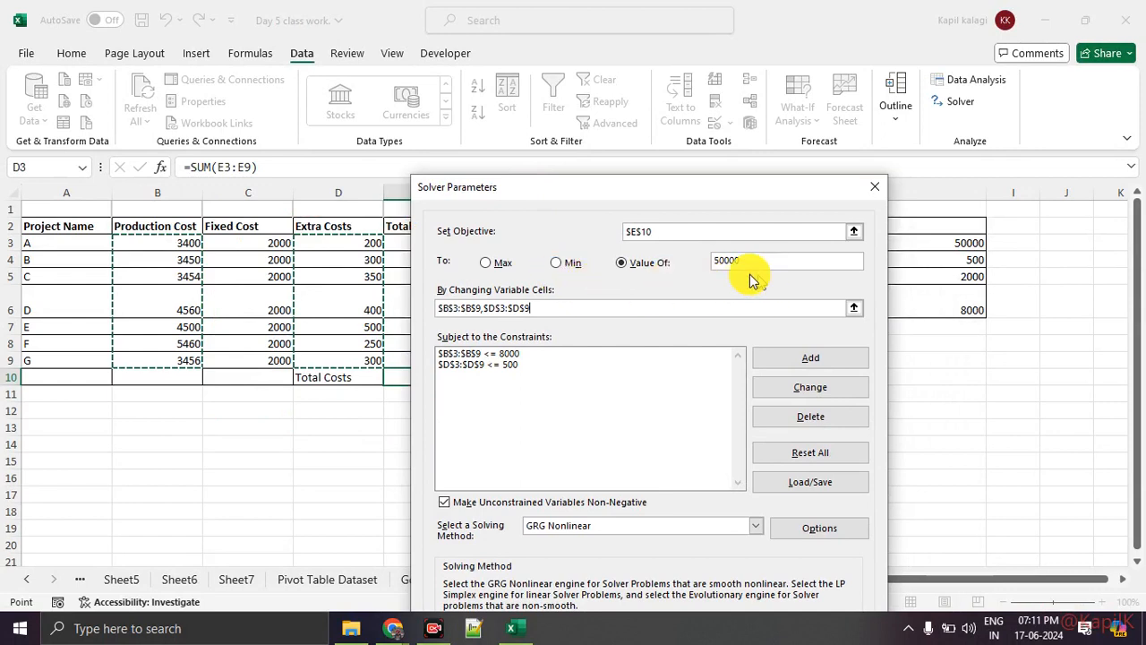
{"action": "left_click", "coordinate": [632, 269]}
{"action": "left_click_drag", "start_coordinate": [697, 203], "coordinate": [801, 197]}
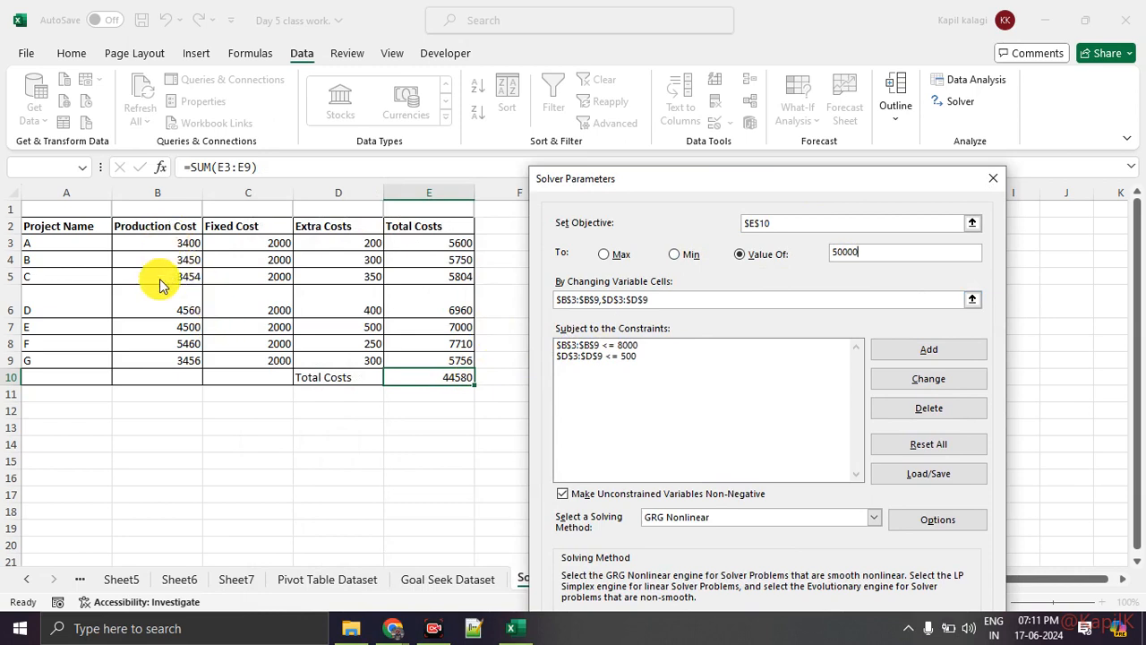
{"action": "mouse_move", "coordinate": [166, 214]}
{"action": "left_mouse_down"}
{"action": "mouse_move", "coordinate": [192, 217]}
{"action": "mouse_move", "coordinate": [231, 255]}
{"action": "left_mouse_up"}
{"action": "left_click_drag", "start_coordinate": [329, 222], "coordinate": [309, 205]}
{"action": "left_click_drag", "start_coordinate": [328, 264], "coordinate": [331, 317]}
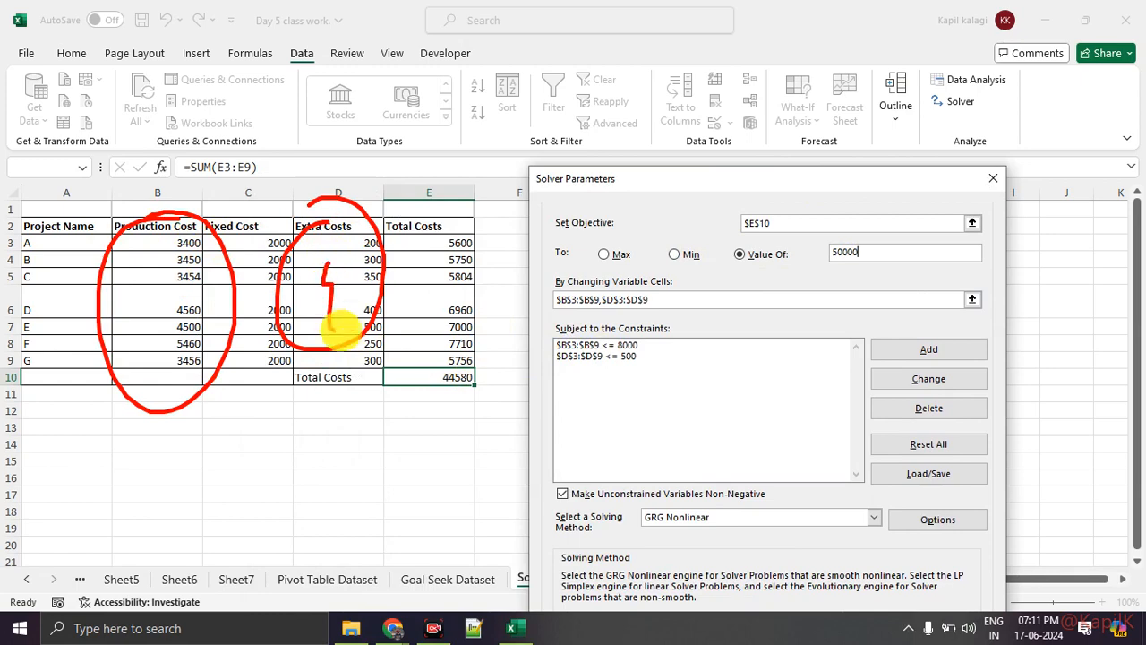
Check Solver's two existing constraints against the worksheet's constraints table and the project cost columns
{"action": "left_click", "coordinate": [662, 356]}
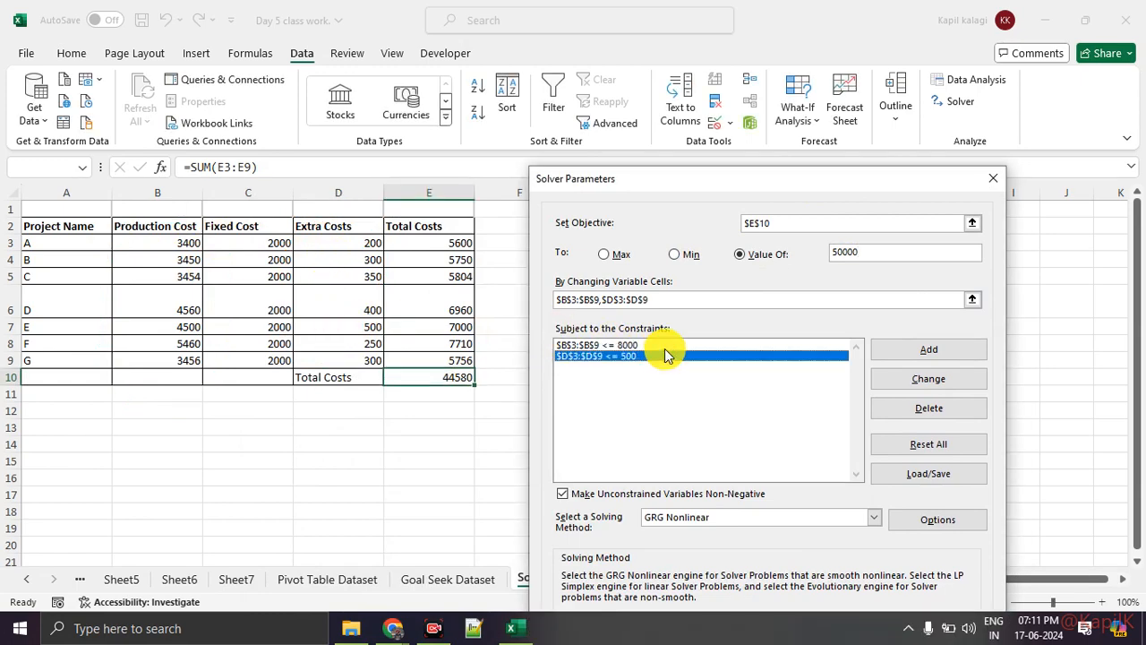
{"action": "key", "text": "Up"}
{"action": "left_click_drag", "start_coordinate": [653, 185], "coordinate": [422, 425]}
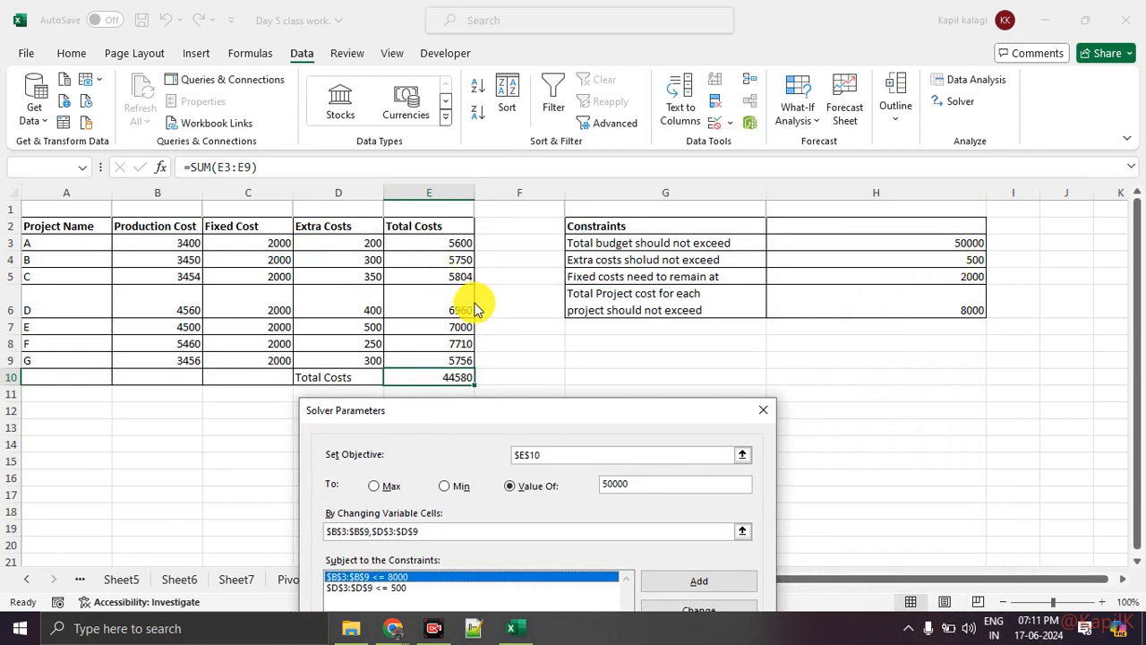
{"action": "key", "text": "ctrl+1"}
{"action": "left_click", "coordinate": [1012, 277]}
{"action": "mouse_move", "coordinate": [961, 265]}
{"action": "left_mouse_down"}
{"action": "mouse_move", "coordinate": [878, 269]}
{"action": "mouse_move", "coordinate": [942, 265]}
{"action": "left_mouse_up"}
{"action": "key", "text": "Escape"}
{"action": "key", "text": "ctrl+1"}
{"action": "left_click", "coordinate": [233, 264]}
{"action": "mouse_move", "coordinate": [278, 186]}
{"action": "left_mouse_down"}
{"action": "mouse_move", "coordinate": [211, 257]}
{"action": "mouse_move", "coordinate": [256, 209]}
{"action": "mouse_move", "coordinate": [228, 161]}
{"action": "left_mouse_up"}
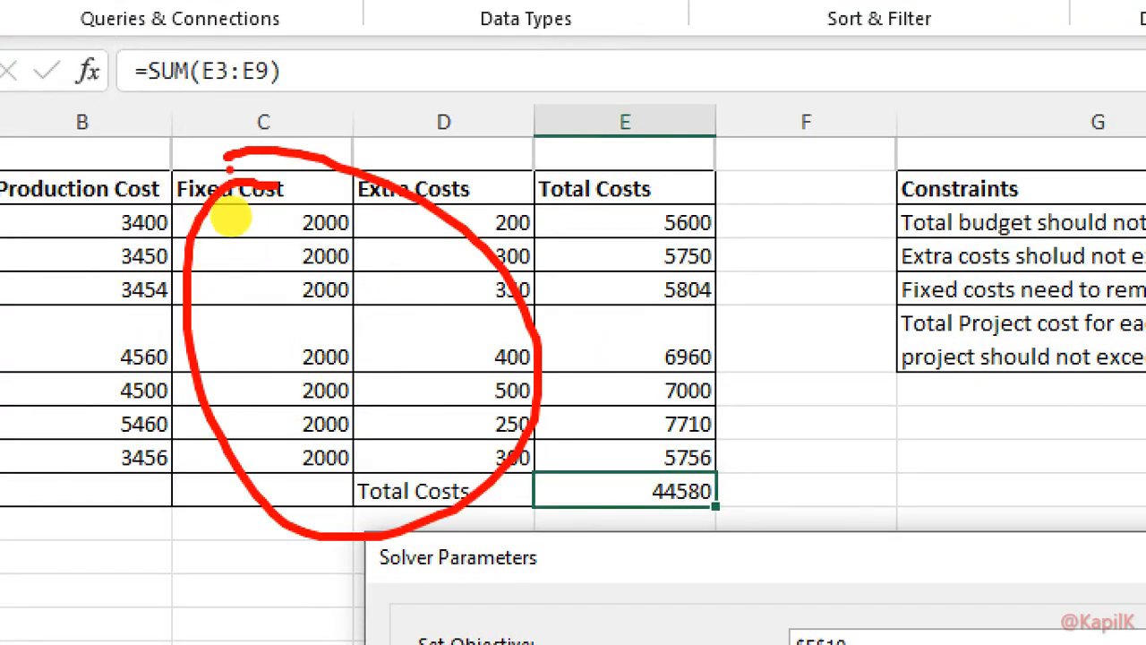
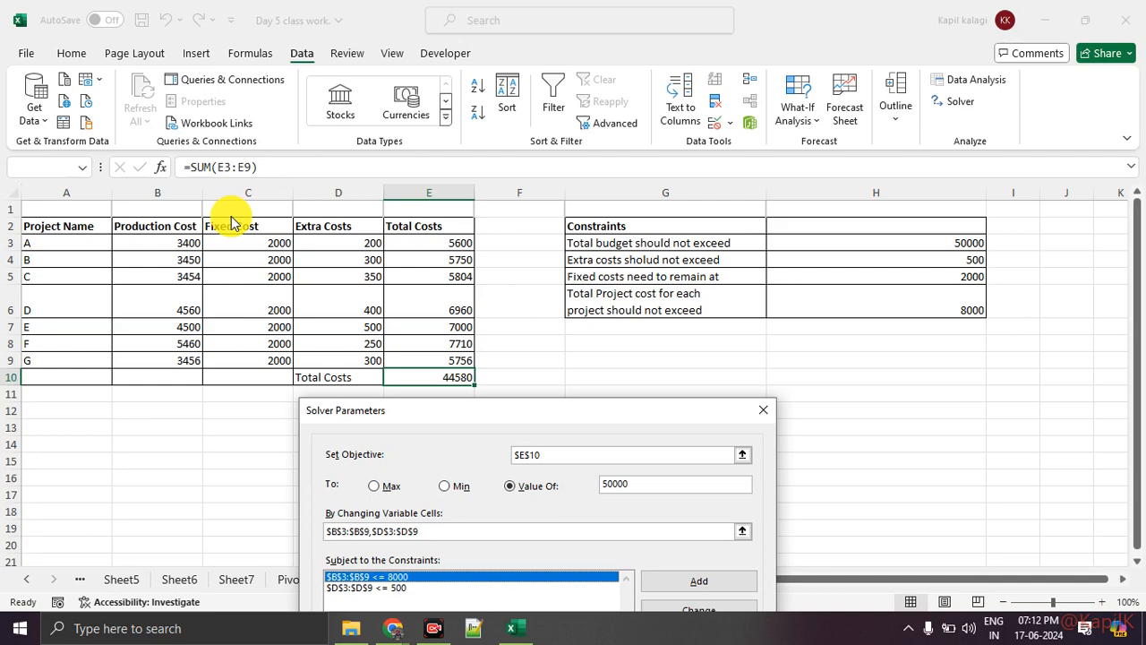
Delete both existing constraints, B3:B9 <= 8000 and D3:D9 <= 500, from the Solver model
{"action": "left_click_drag", "start_coordinate": [448, 417], "coordinate": [512, 98]}
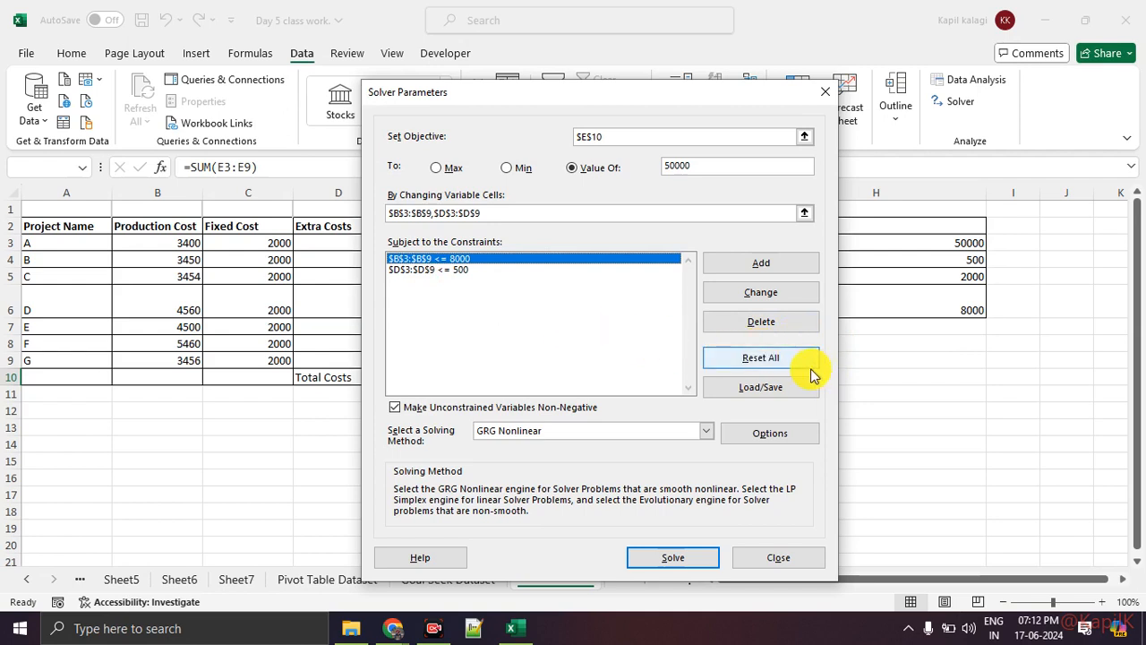
{"action": "left_click", "coordinate": [784, 360]}
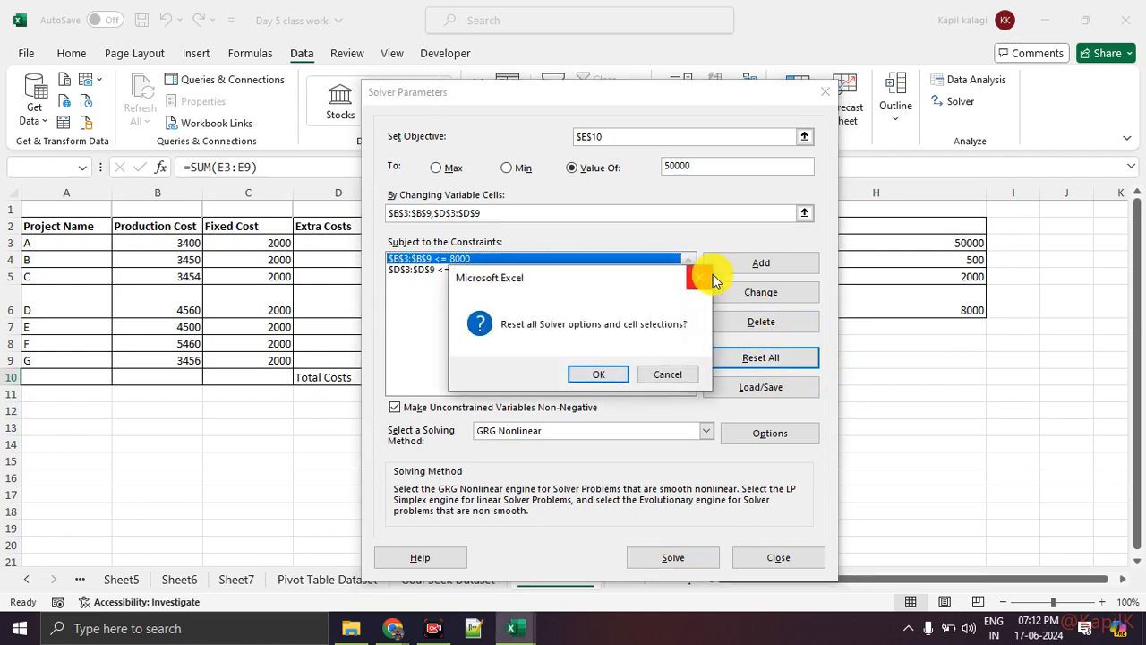
{"action": "key", "text": "Escape"}
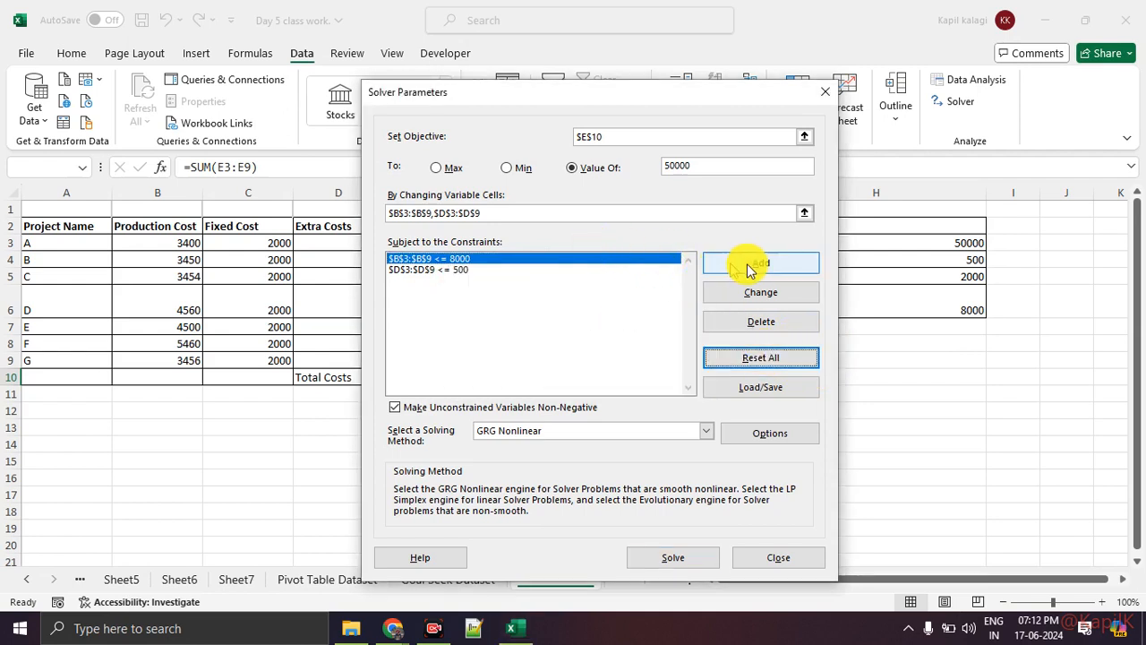
{"action": "left_click", "coordinate": [749, 319]}
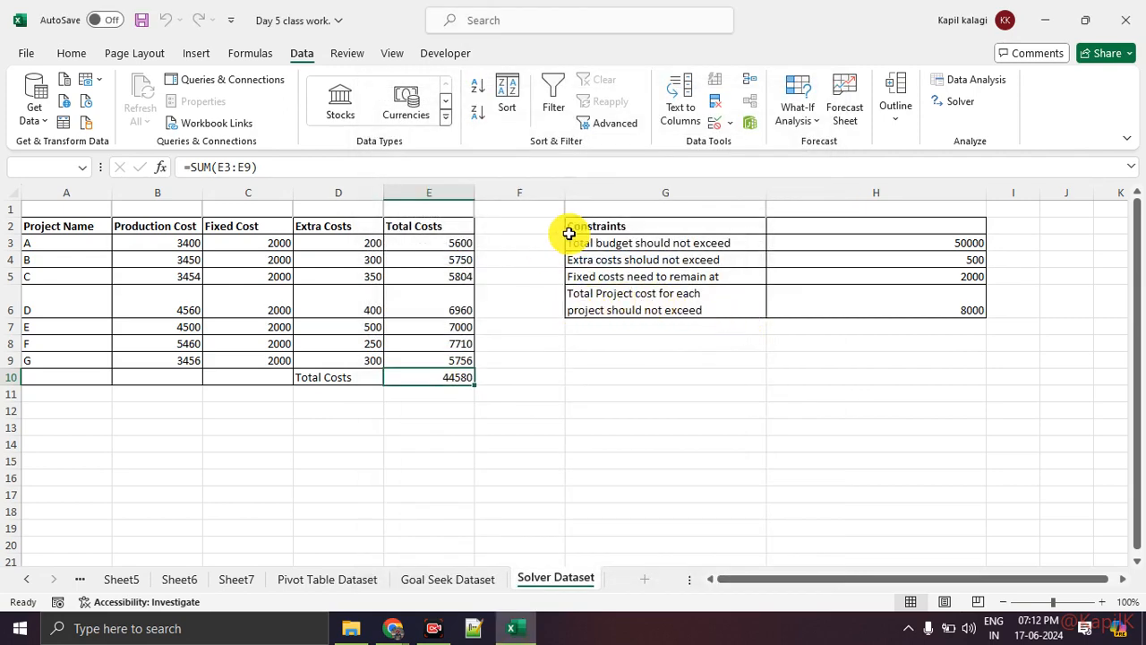
{"action": "left_click", "coordinate": [532, 259]}
{"action": "left_click", "coordinate": [782, 322]}
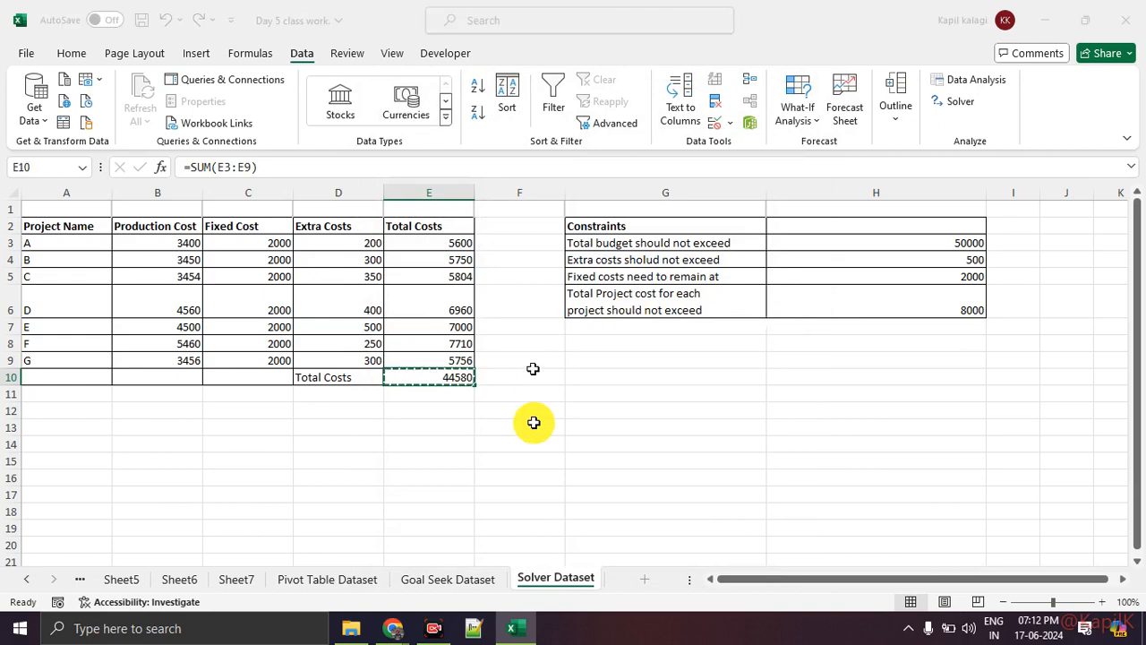
Add a Solver constraint limiting the production costs in B3:B9 to at most 8000
{"action": "left_click", "coordinate": [772, 268]}
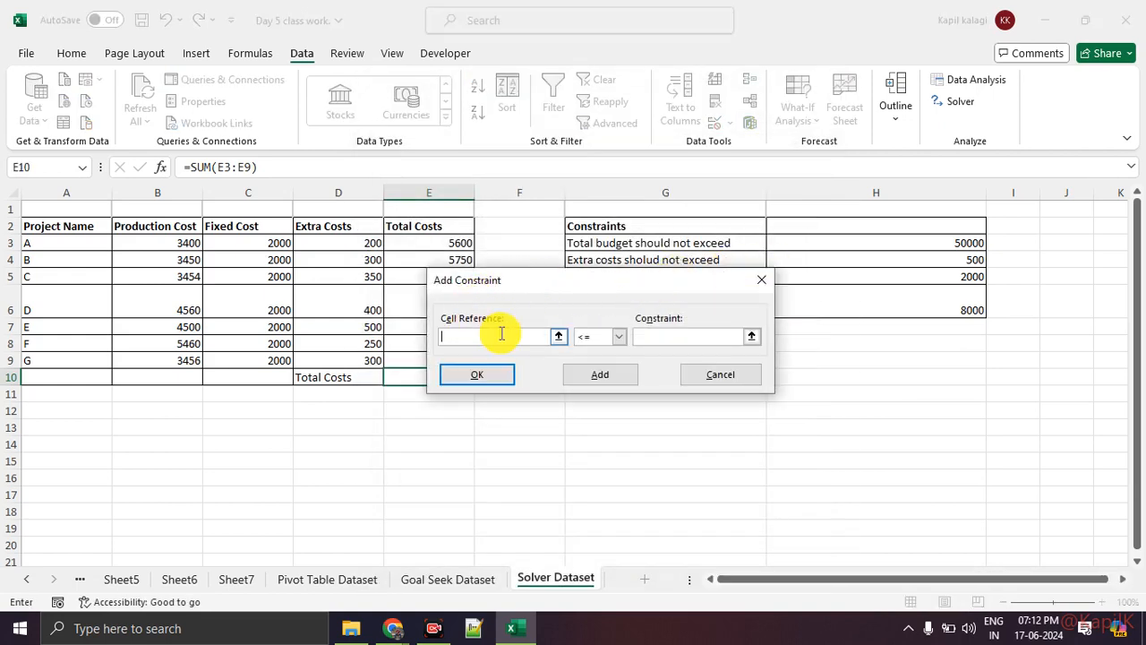
{"action": "left_click", "coordinate": [182, 240]}
{"action": "left_click_drag", "start_coordinate": [183, 239], "coordinate": [174, 358]}
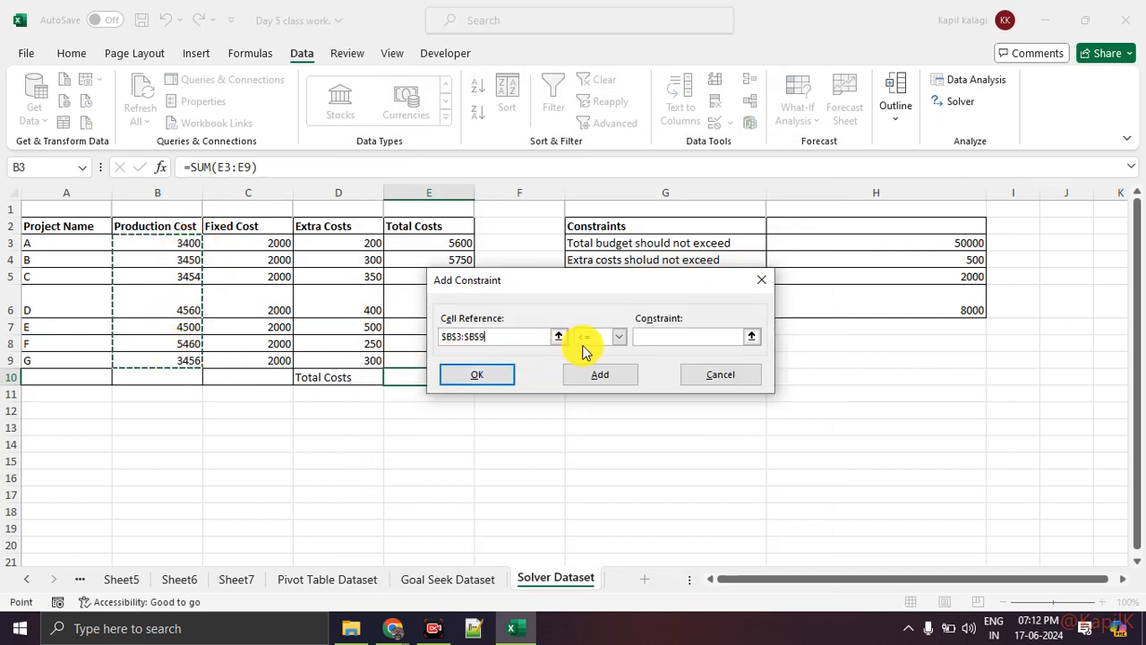
{"action": "left_click", "coordinate": [672, 338]}
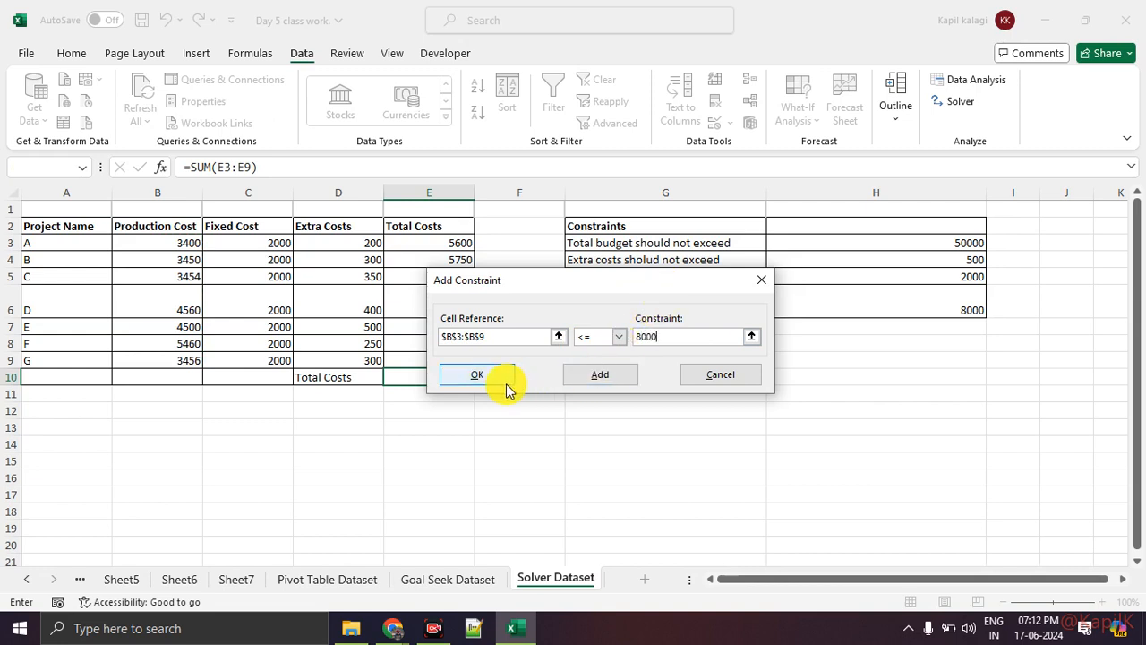
{"action": "left_click", "coordinate": [571, 376]}
Add a second Solver constraint limiting the extra costs in D3:D9 to at most 500
{"action": "left_click_drag", "start_coordinate": [321, 242], "coordinate": [347, 358]}
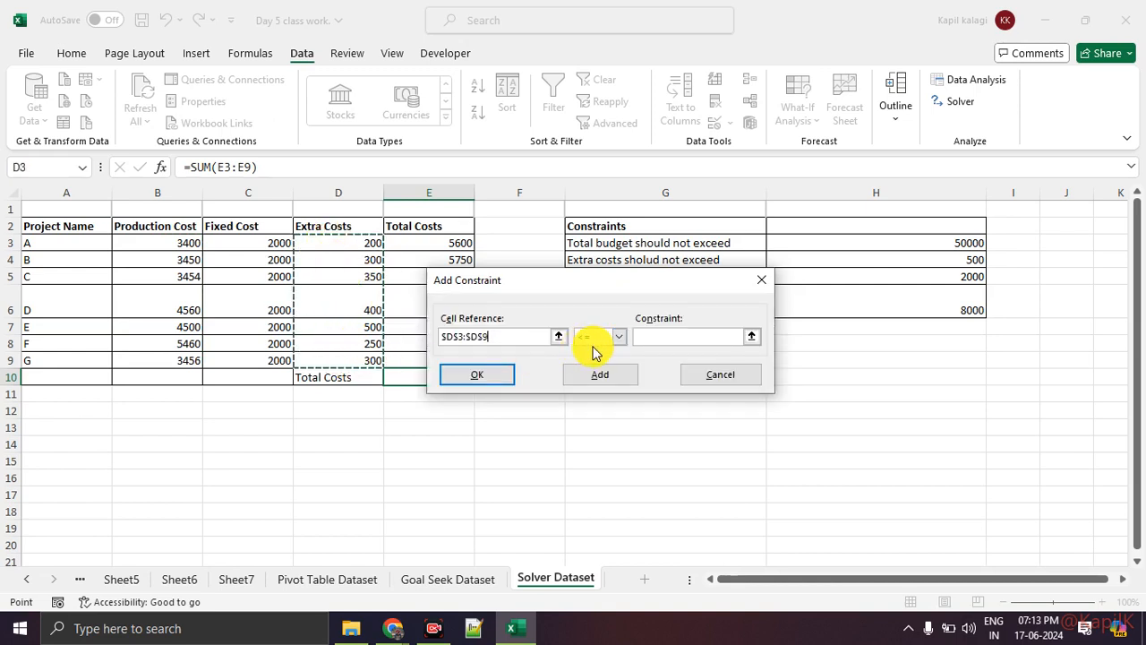
{"action": "left_click", "coordinate": [667, 339]}
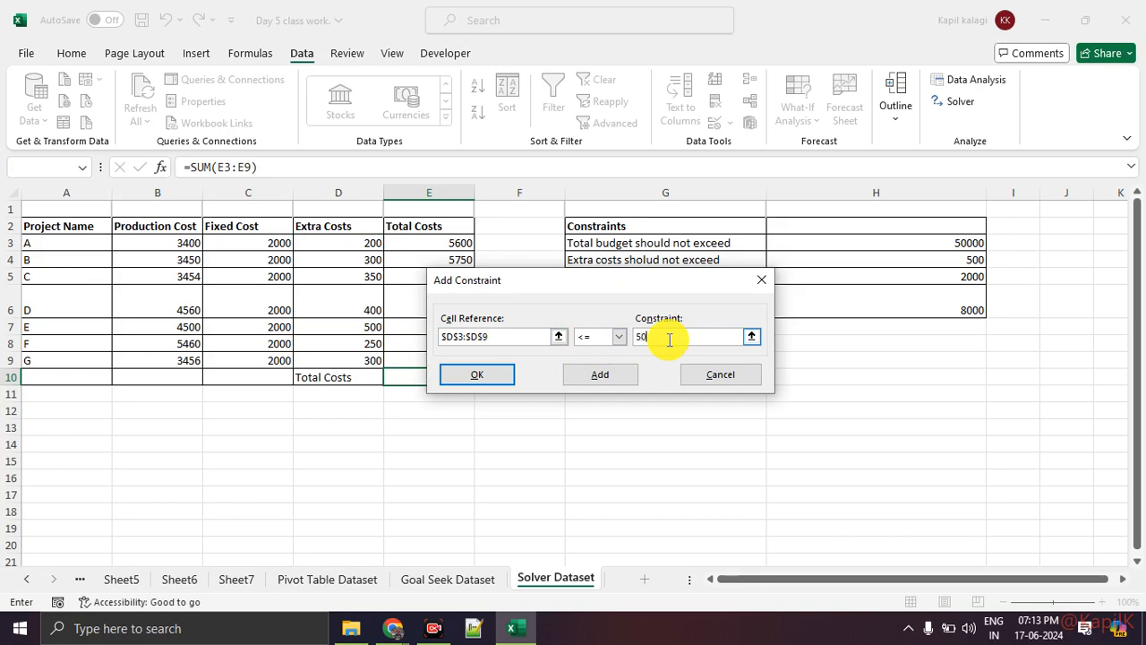
{"action": "left_click", "coordinate": [494, 378]}
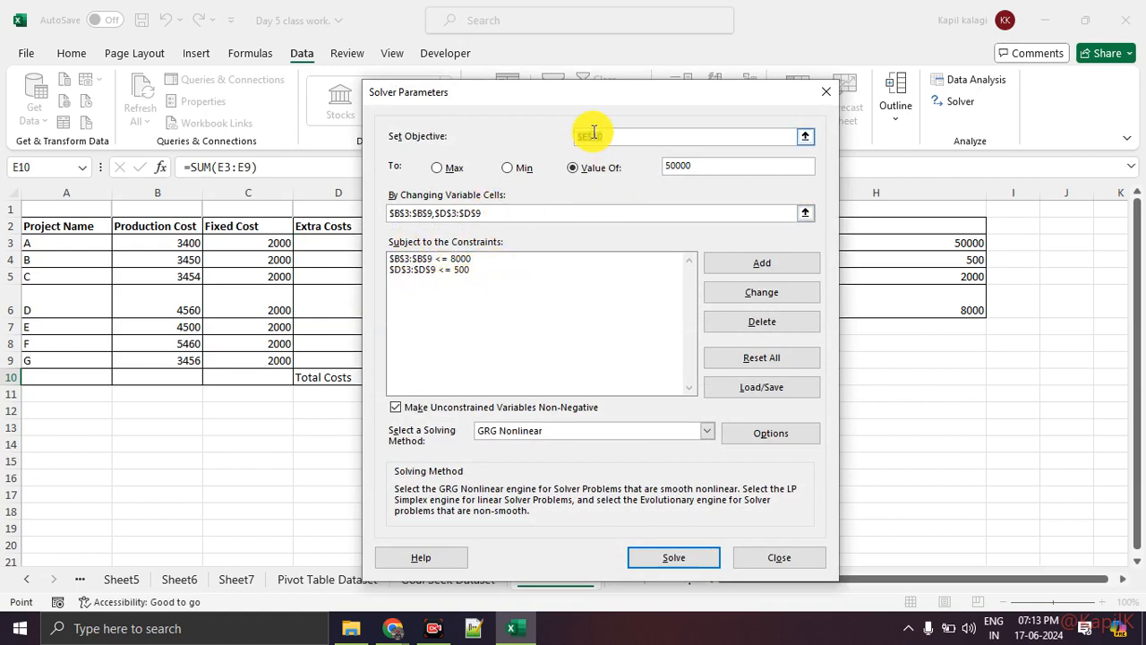
Solve for the 50000 target, inspect the proposed project costs, and restore the original values
{"action": "left_click", "coordinate": [681, 557]}
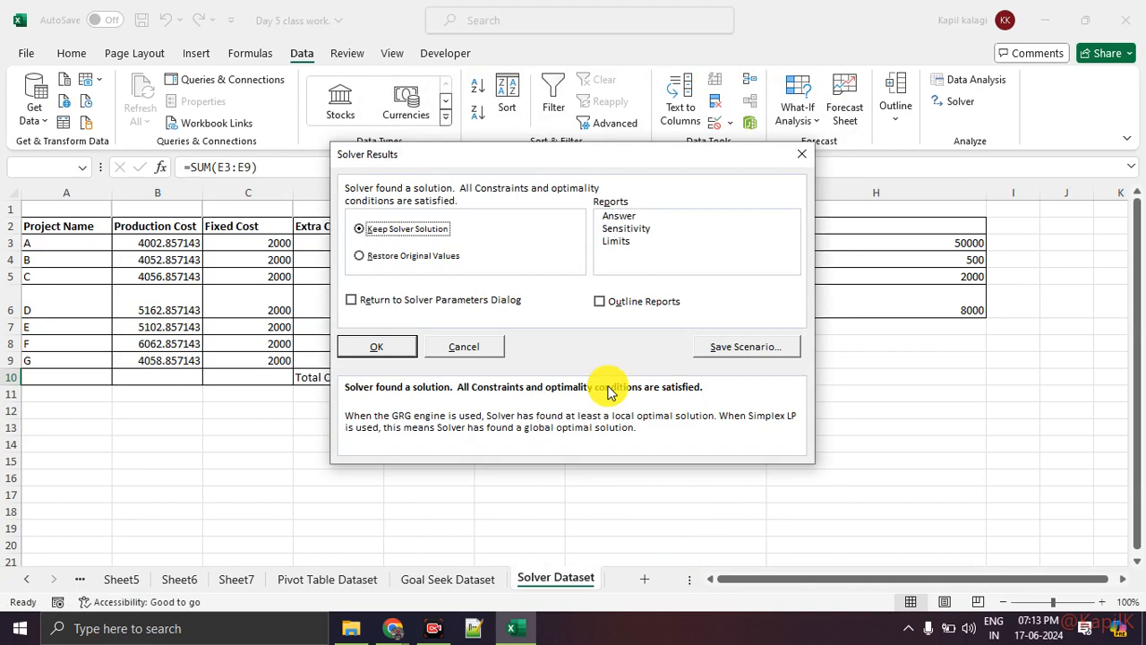
{"action": "left_click_drag", "start_coordinate": [500, 158], "coordinate": [724, 211]}
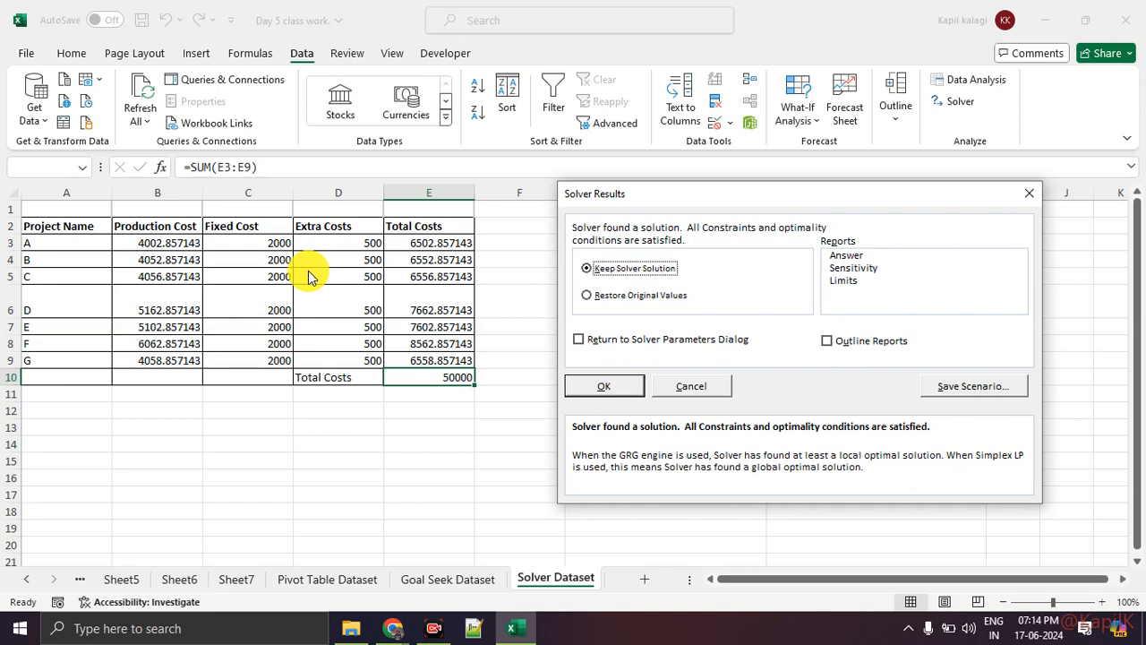
{"action": "left_click", "coordinate": [587, 295]}
{"action": "left_click", "coordinate": [635, 380]}
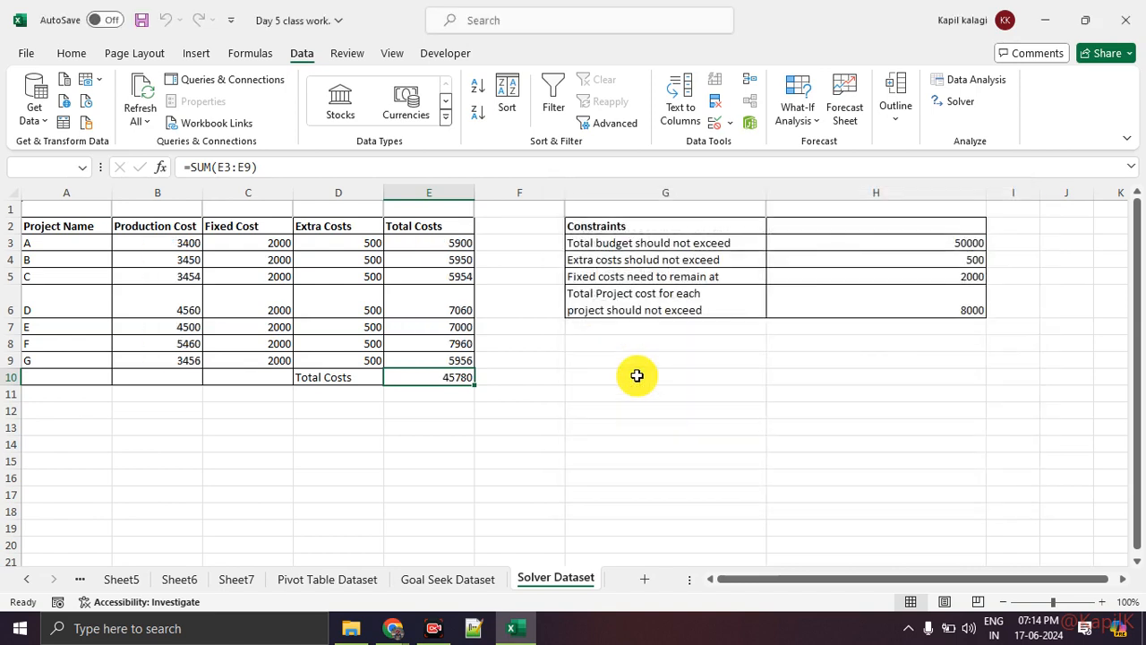
{"action": "left_click", "coordinate": [586, 422]}
{"action": "left_click", "coordinate": [443, 361]}
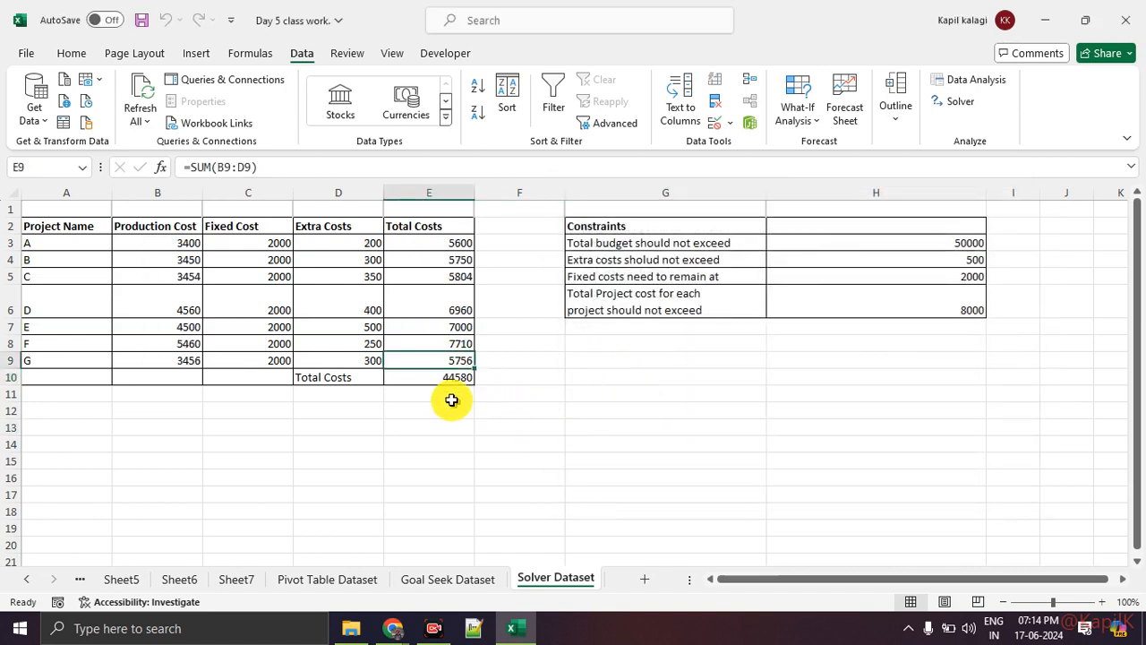
{"action": "left_click", "coordinate": [438, 378]}
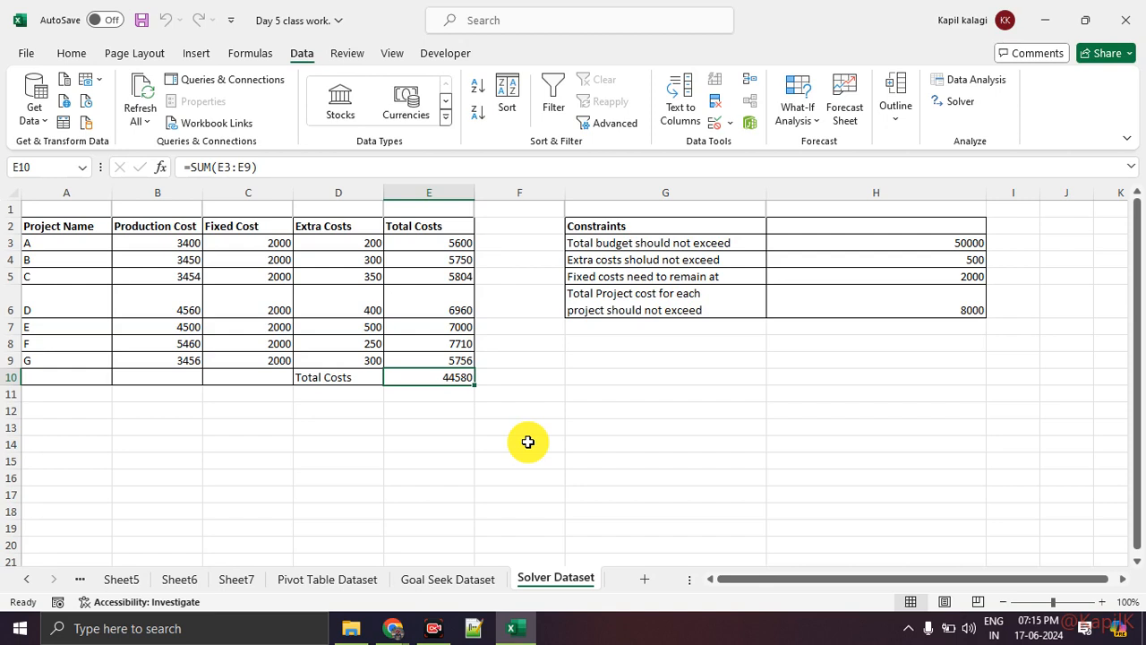
{"action": "left_click", "coordinate": [533, 409]}
{"action": "left_click", "coordinate": [430, 361]}
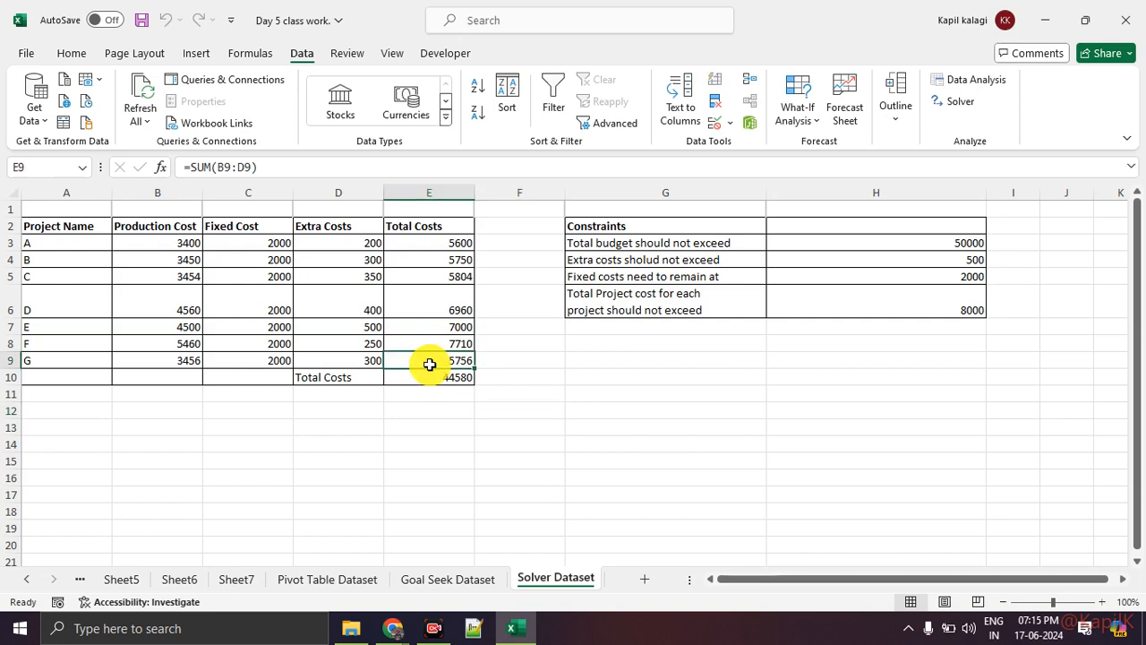
Reopen Solver with the total cost cell E10 selected and review the objective, 50000 target and changing variable cells
{"action": "left_click", "coordinate": [435, 380]}
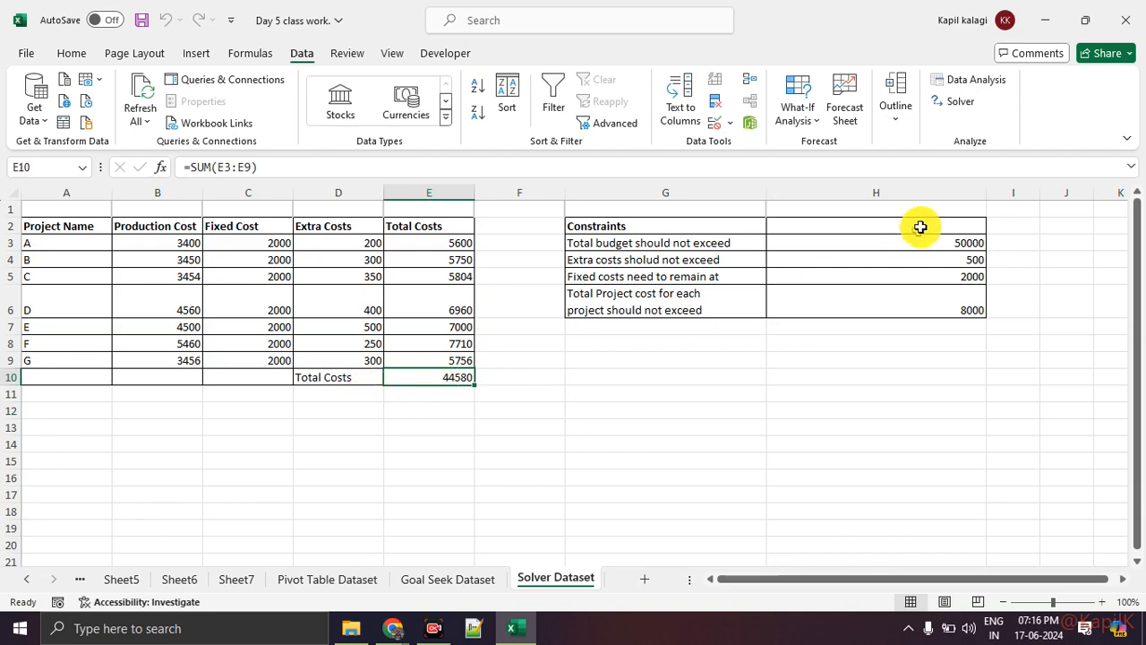
{"action": "left_click", "coordinate": [963, 101]}
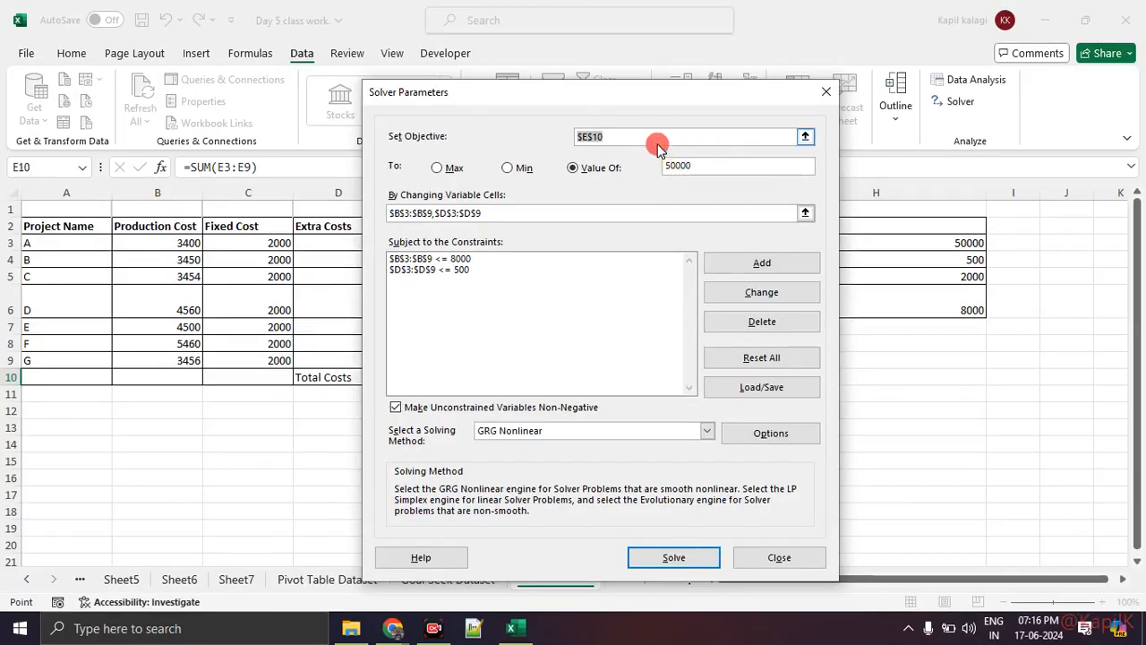
{"action": "left_click", "coordinate": [653, 140]}
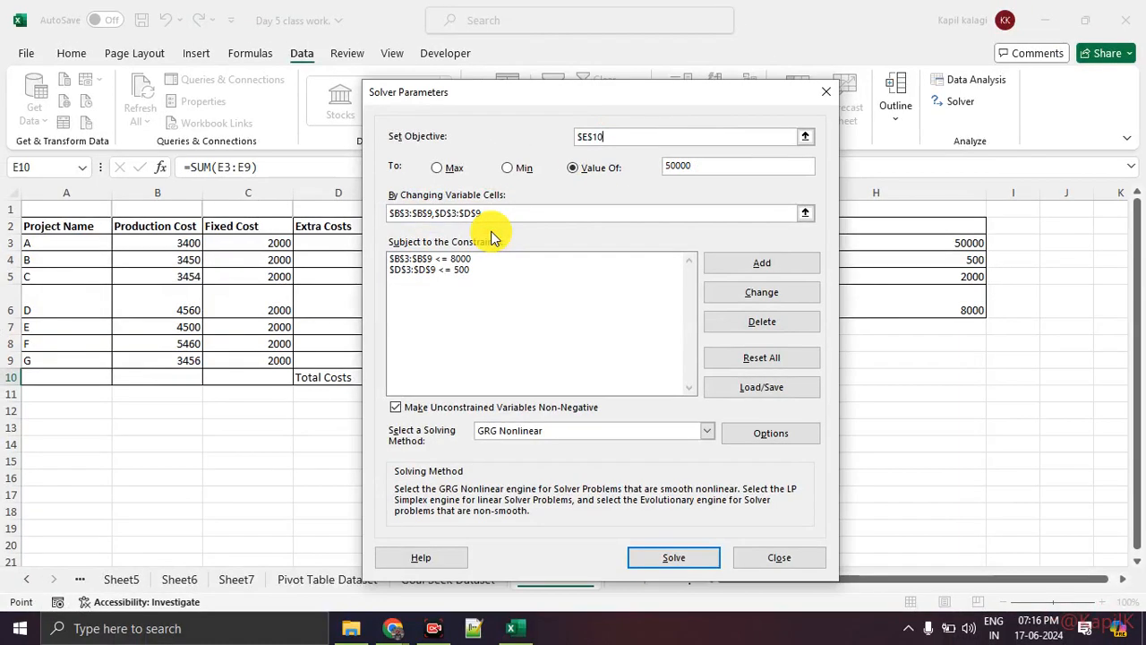
Switch to the Google Meet call, check its participant list, and return to the Excel workbook
{"action": "key", "text": "alt+Tab"}
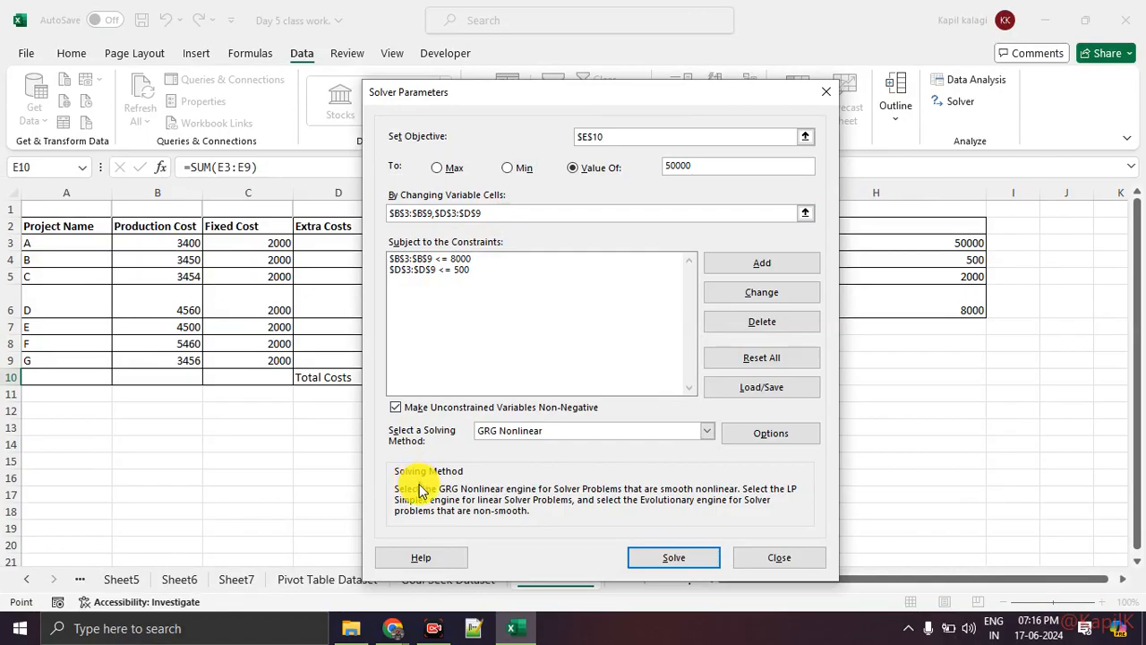
{"action": "mouse_move", "coordinate": [389, 628]}
{"action": "left_click", "coordinate": [313, 594]}
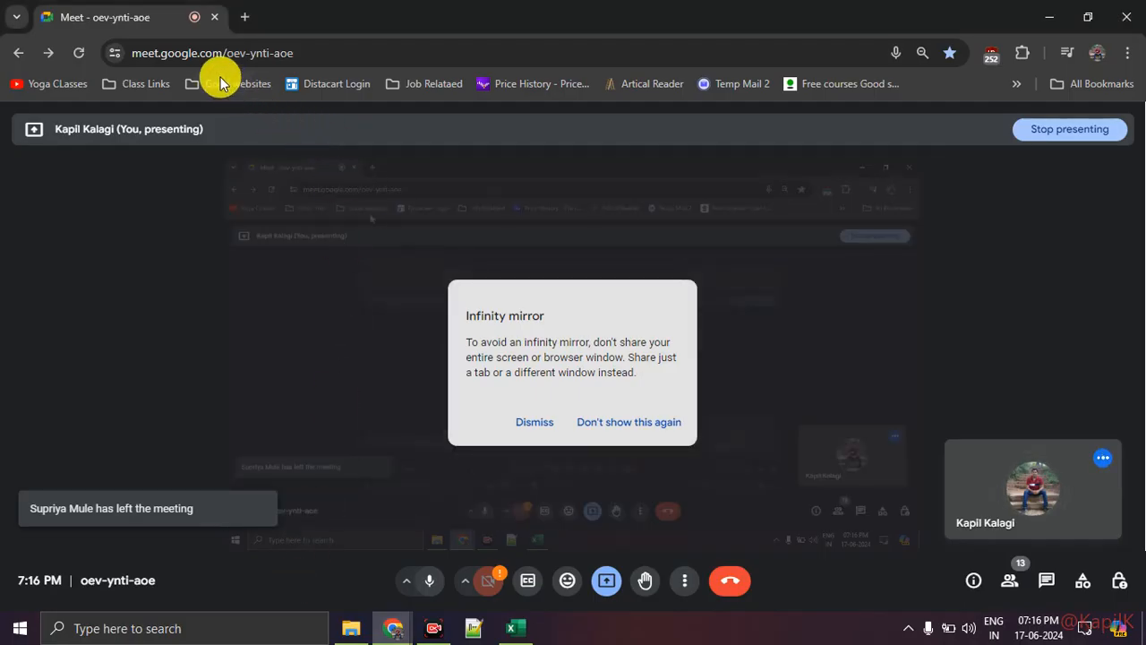
{"action": "left_click", "coordinate": [1009, 581]}
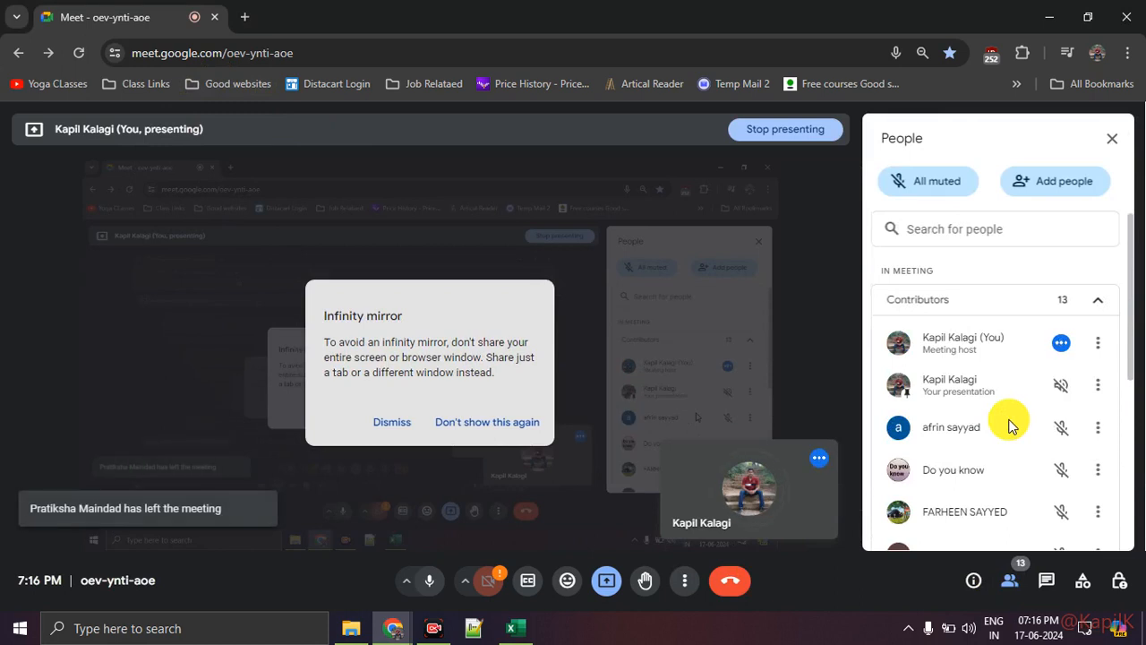
{"action": "scroll", "coordinate": [1012, 427], "scroll_direction": "down", "scroll_amount": 5}
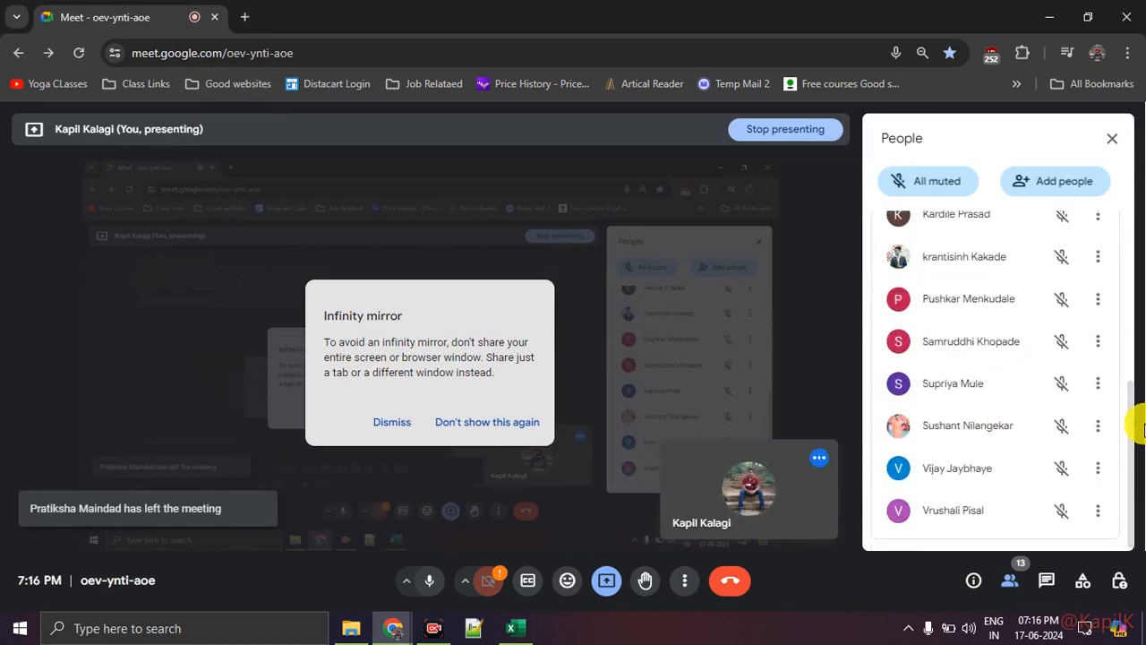
{"action": "left_click_drag", "start_coordinate": [1133, 426], "coordinate": [1132, 420]}
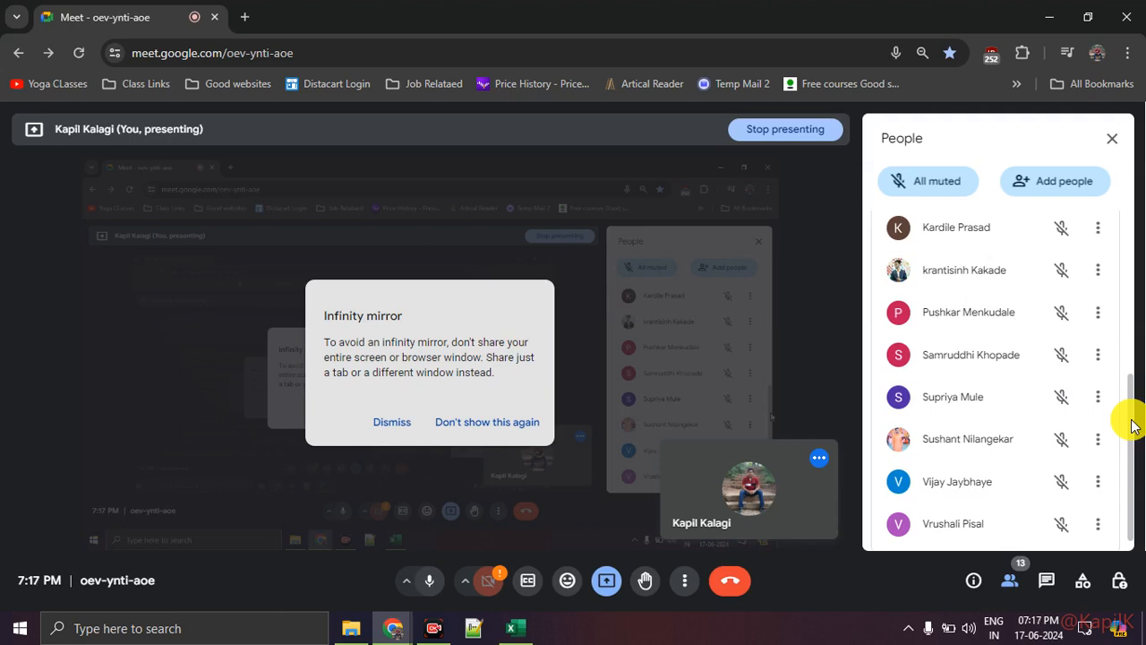
{"action": "left_click", "coordinate": [399, 628]}
{"action": "left_click", "coordinate": [479, 572]}
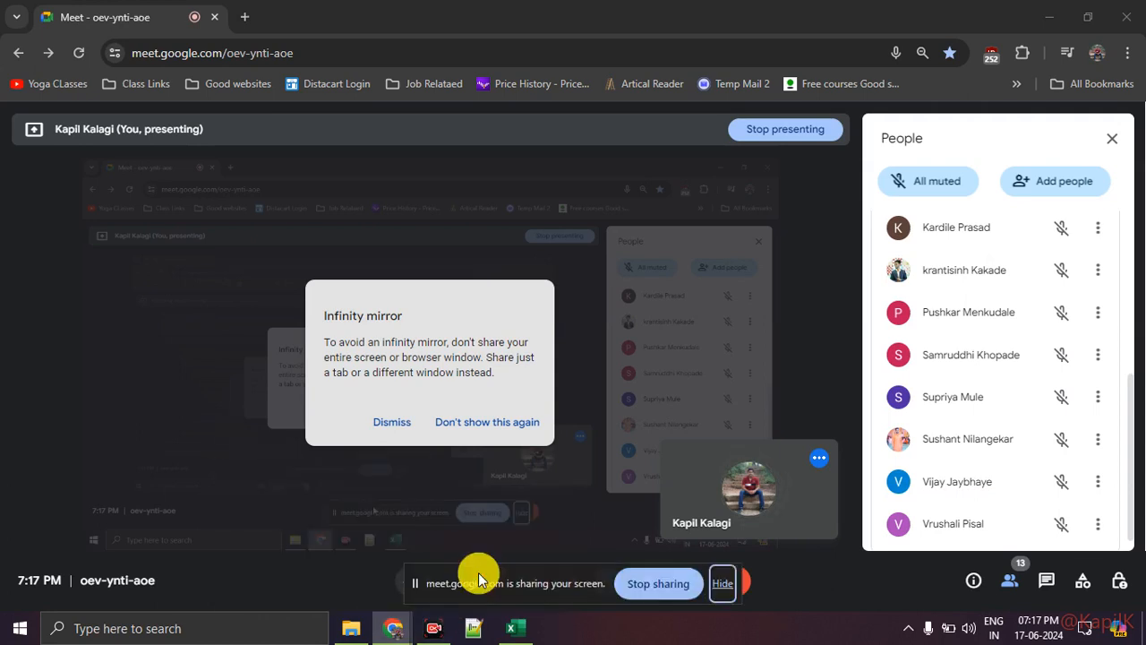
{"action": "left_click", "coordinate": [512, 628]}
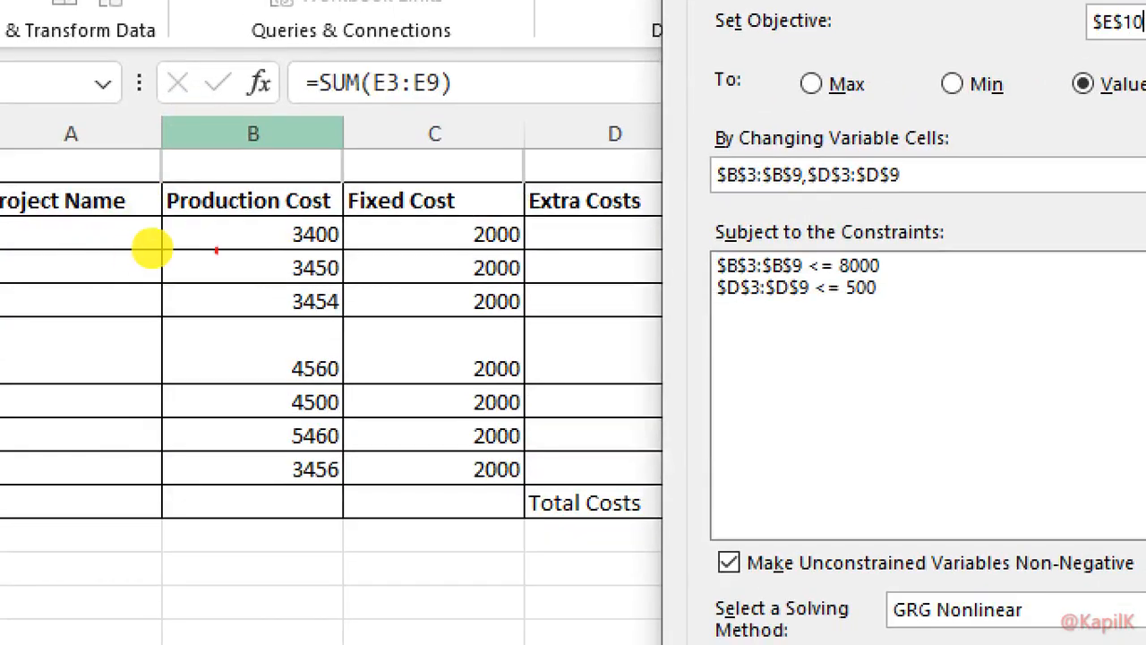
Compare Solver's objective, changing cells and constraints with the project cost columns and the worksheet's constraints table
{"action": "left_click_drag", "start_coordinate": [114, 250], "coordinate": [282, 253]}
{"action": "mouse_move", "coordinate": [368, 208]}
{"action": "left_mouse_down"}
{"action": "mouse_move", "coordinate": [343, 488]}
{"action": "mouse_move", "coordinate": [128, 474]}
{"action": "mouse_move", "coordinate": [181, 240]}
{"action": "left_mouse_up"}
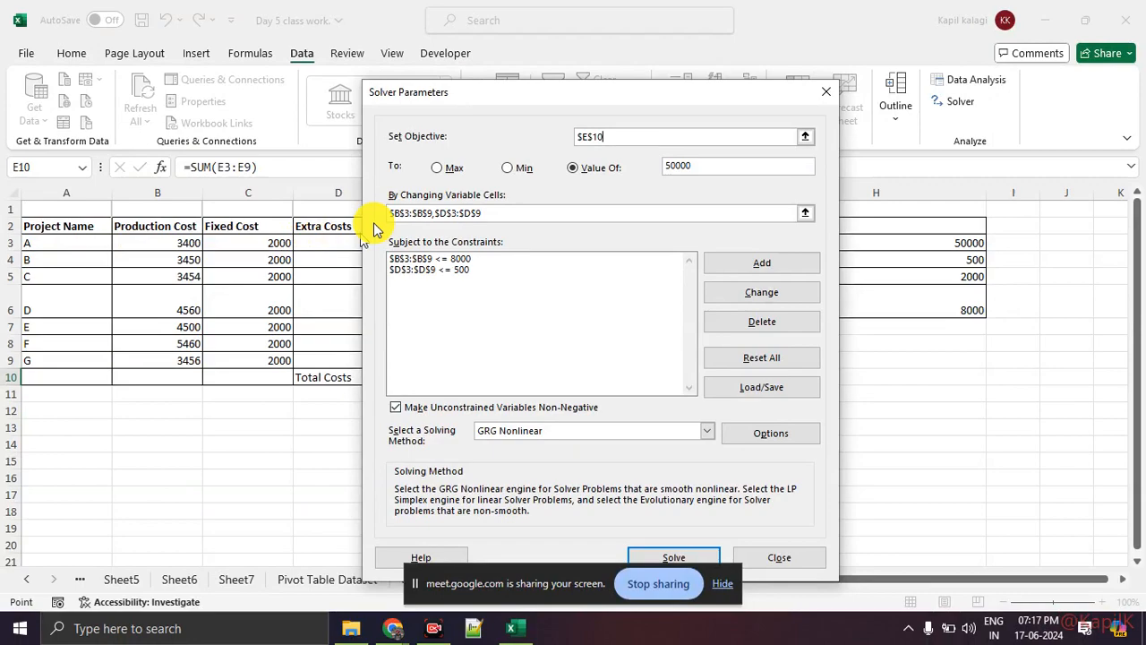
{"action": "left_click_drag", "start_coordinate": [479, 95], "coordinate": [677, 95]}
{"action": "mouse_move", "coordinate": [295, 231]}
{"action": "left_mouse_down"}
{"action": "mouse_move", "coordinate": [377, 235]}
{"action": "mouse_move", "coordinate": [389, 332]}
{"action": "mouse_move", "coordinate": [328, 374]}
{"action": "mouse_move", "coordinate": [296, 349]}
{"action": "mouse_move", "coordinate": [304, 229]}
{"action": "mouse_move", "coordinate": [235, 382]}
{"action": "mouse_move", "coordinate": [263, 204]}
{"action": "left_mouse_up"}
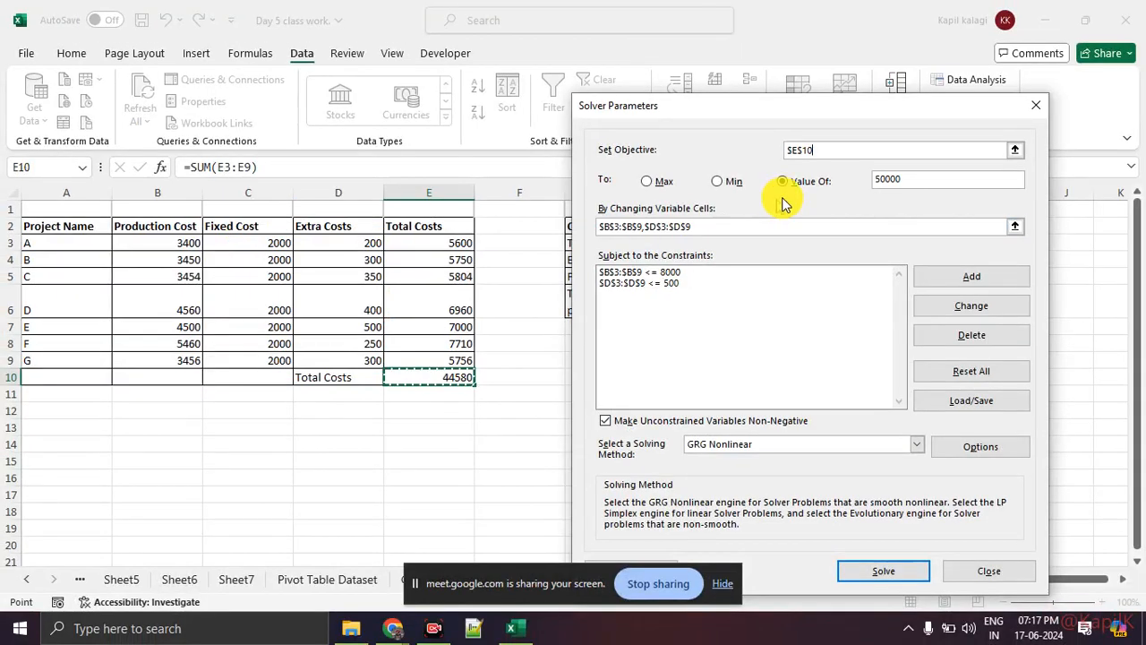
{"action": "mouse_move", "coordinate": [773, 134]}
{"action": "left_mouse_down"}
{"action": "mouse_move", "coordinate": [671, 159]}
{"action": "mouse_move", "coordinate": [448, 367]}
{"action": "left_mouse_up"}
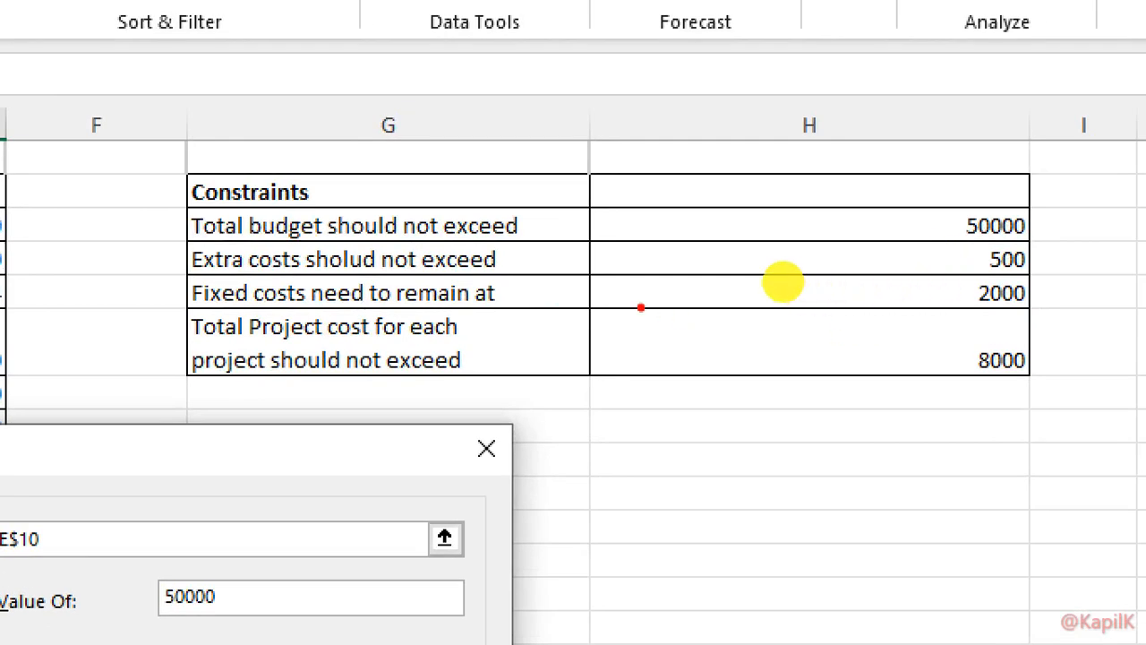
{"action": "mouse_move", "coordinate": [169, 311]}
{"action": "left_mouse_down"}
{"action": "mouse_move", "coordinate": [860, 305]}
{"action": "mouse_move", "coordinate": [941, 271]}
{"action": "mouse_move", "coordinate": [934, 283]}
{"action": "left_mouse_up"}
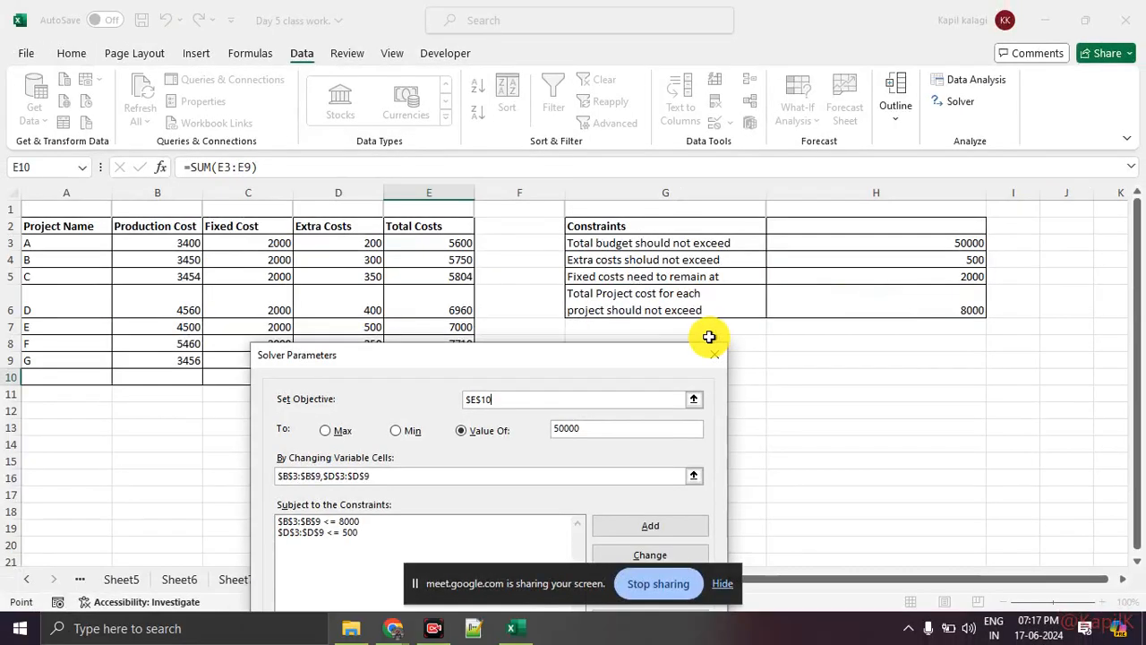
{"action": "left_click_drag", "start_coordinate": [498, 336], "coordinate": [743, 140]}
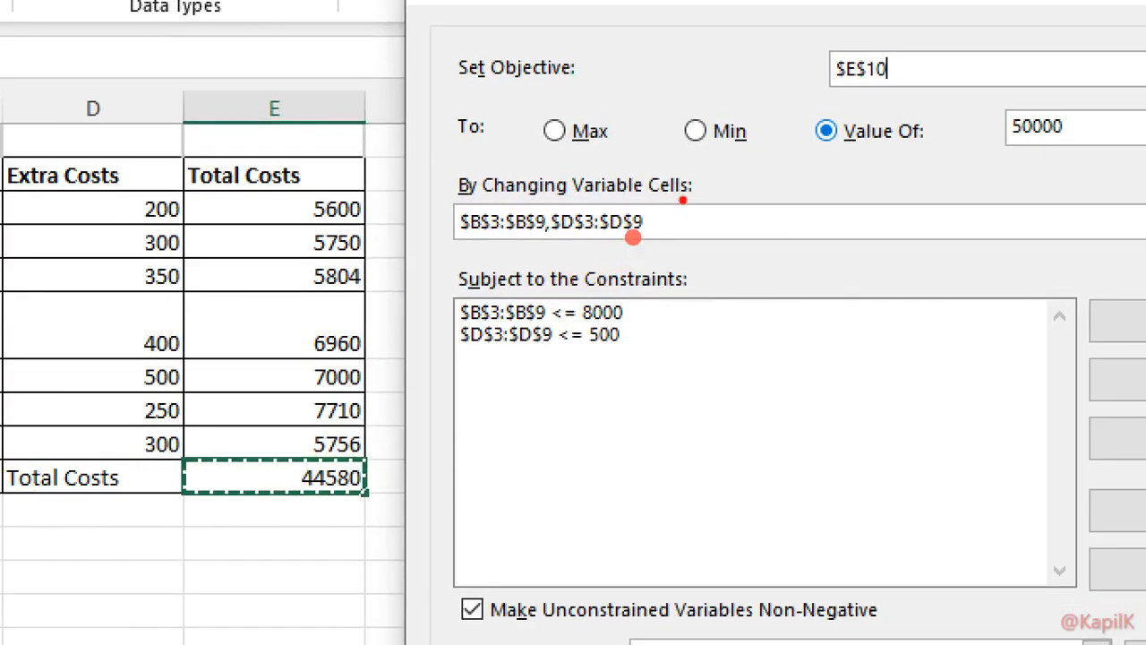
Trace Solver's changing cell references to the production costs in B3:B9 and the extra costs in D3:D9
{"action": "mouse_move", "coordinate": [633, 238]}
{"action": "left_mouse_down"}
{"action": "mouse_move", "coordinate": [415, 238]}
{"action": "mouse_move", "coordinate": [627, 212]}
{"action": "left_mouse_up"}
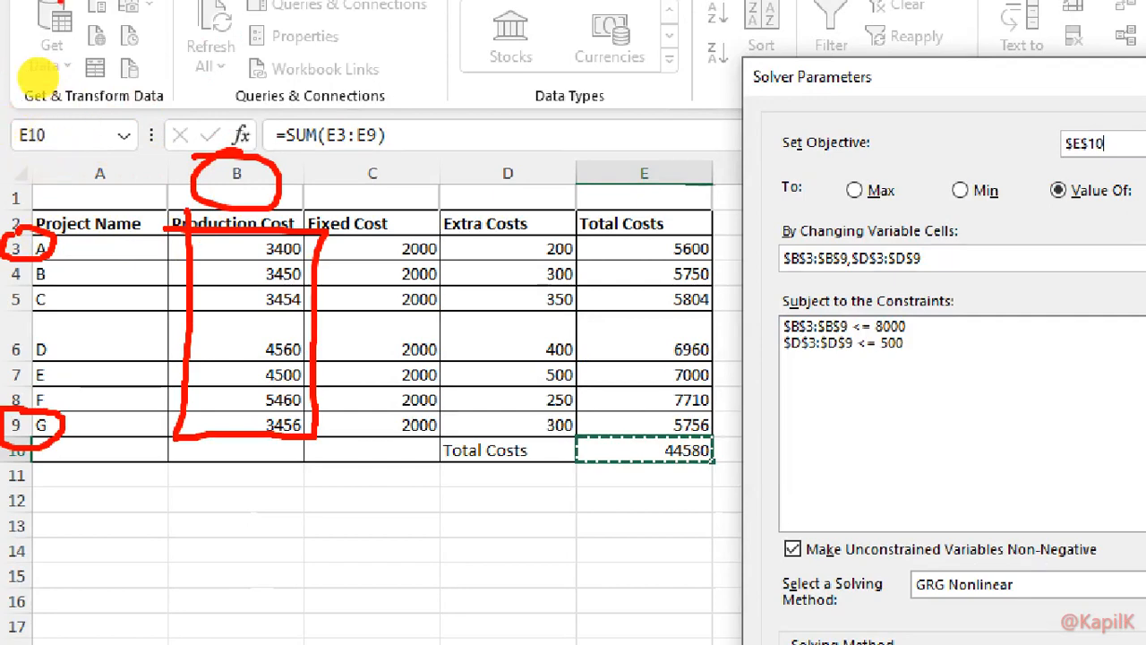
{"action": "mouse_move", "coordinate": [3, 36]}
{"action": "left_mouse_down"}
{"action": "mouse_move", "coordinate": [13, 173]}
{"action": "mouse_move", "coordinate": [193, 175]}
{"action": "left_mouse_up"}
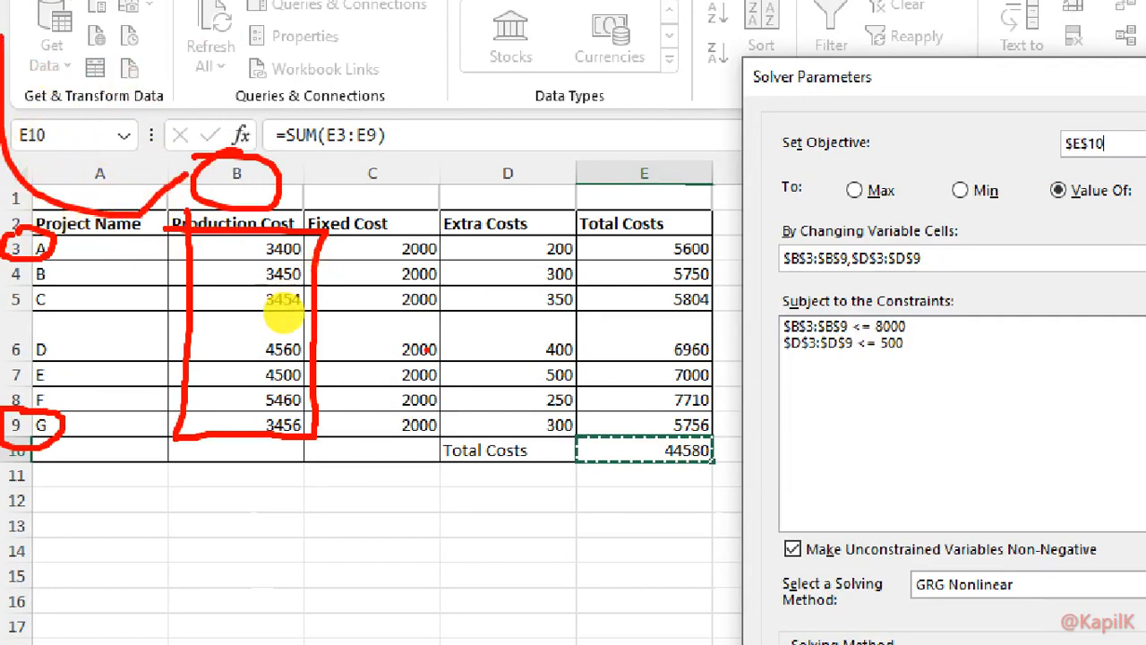
{"action": "mouse_move", "coordinate": [428, 233]}
{"action": "left_mouse_down"}
{"action": "mouse_move", "coordinate": [544, 232]}
{"action": "mouse_move", "coordinate": [572, 440]}
{"action": "mouse_move", "coordinate": [450, 399]}
{"action": "mouse_move", "coordinate": [456, 237]}
{"action": "left_mouse_up"}
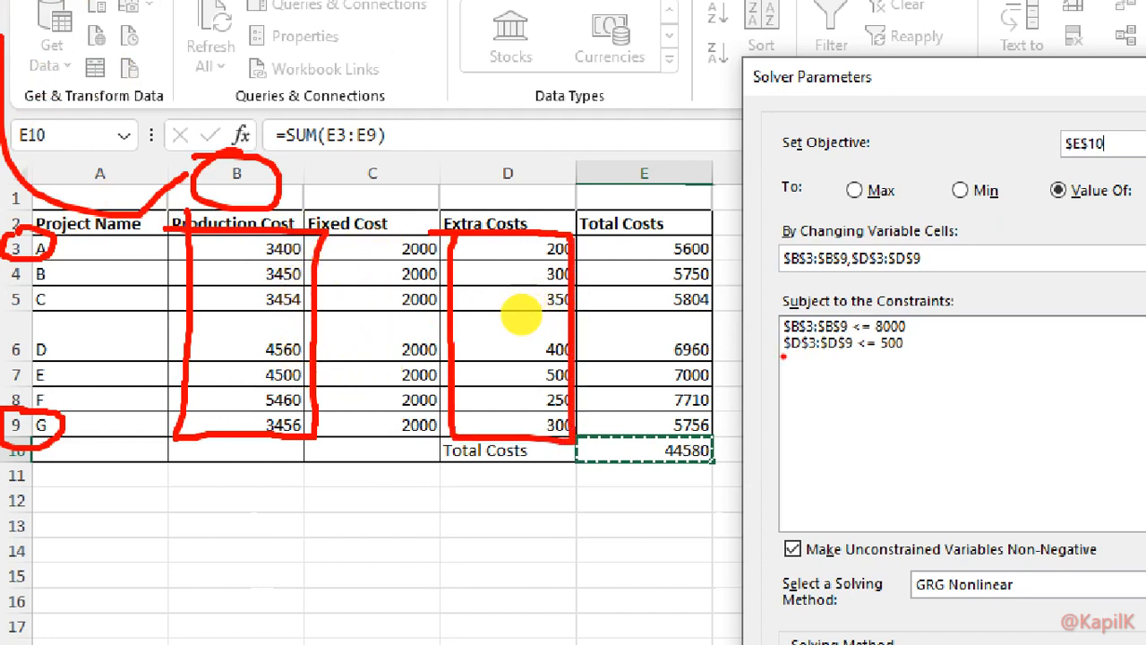
Compare Solver's two constraints with the extra costs and total project cost limits in the worksheet's constraints table
{"action": "left_click_drag", "start_coordinate": [780, 355], "coordinate": [907, 355]}
{"action": "mouse_move", "coordinate": [501, 143]}
{"action": "left_mouse_down"}
{"action": "mouse_move", "coordinate": [537, 192]}
{"action": "mouse_move", "coordinate": [488, 150]}
{"action": "left_mouse_up"}
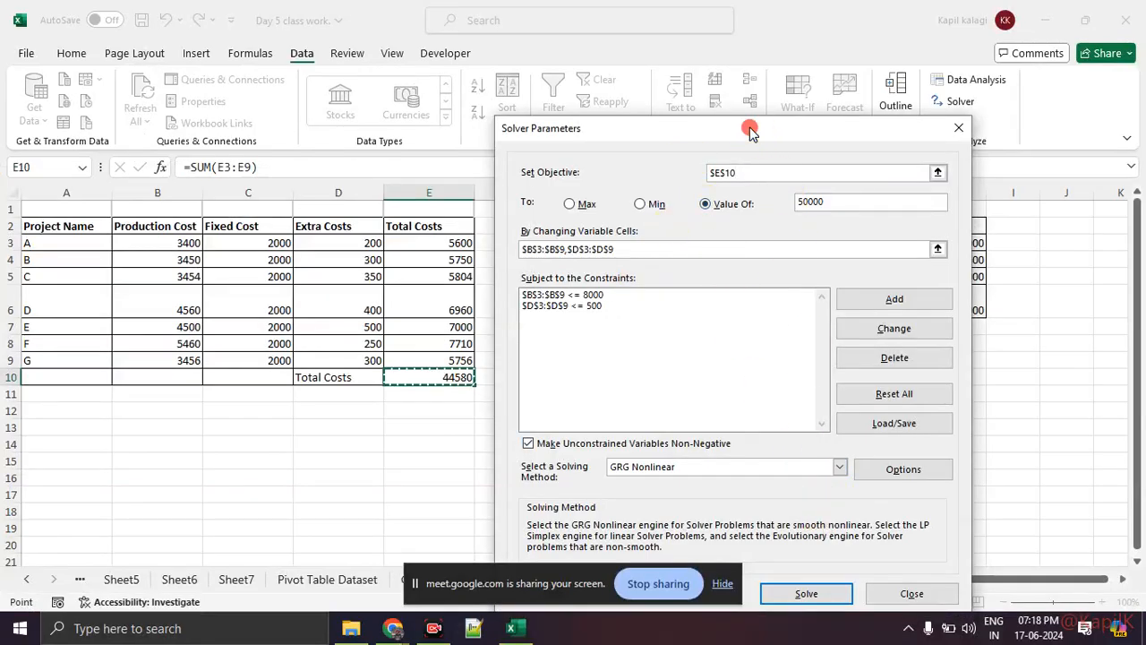
{"action": "left_click_drag", "start_coordinate": [747, 128], "coordinate": [466, 133]}
{"action": "left_click_drag", "start_coordinate": [549, 140], "coordinate": [522, 397]}
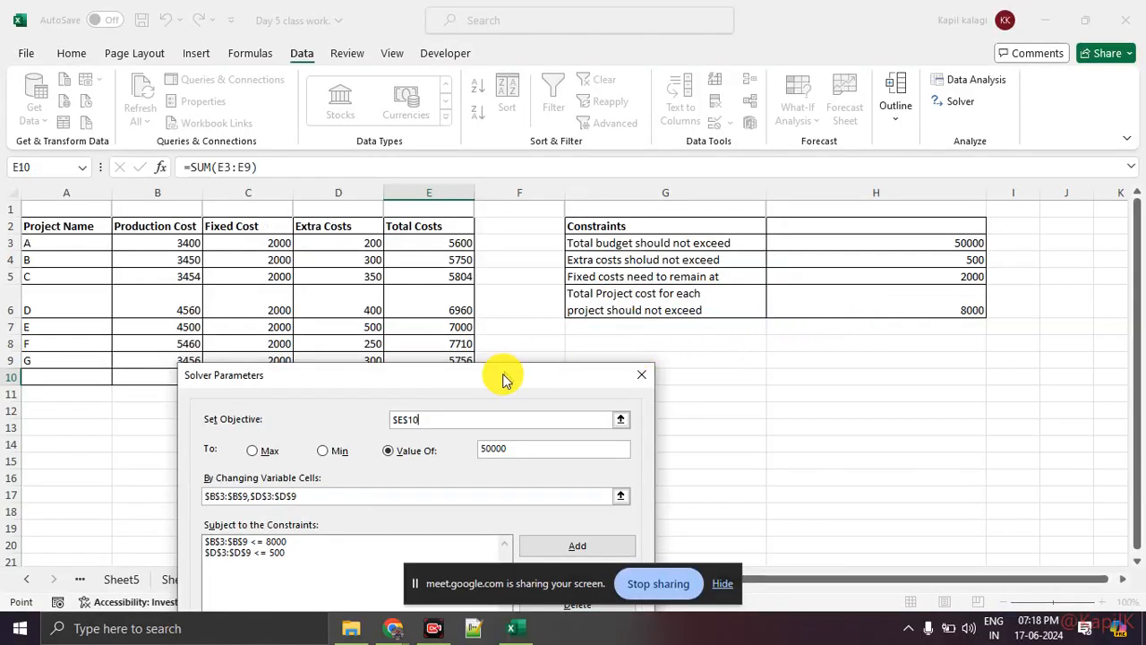
{"action": "left_click_drag", "start_coordinate": [503, 380], "coordinate": [784, 106]}
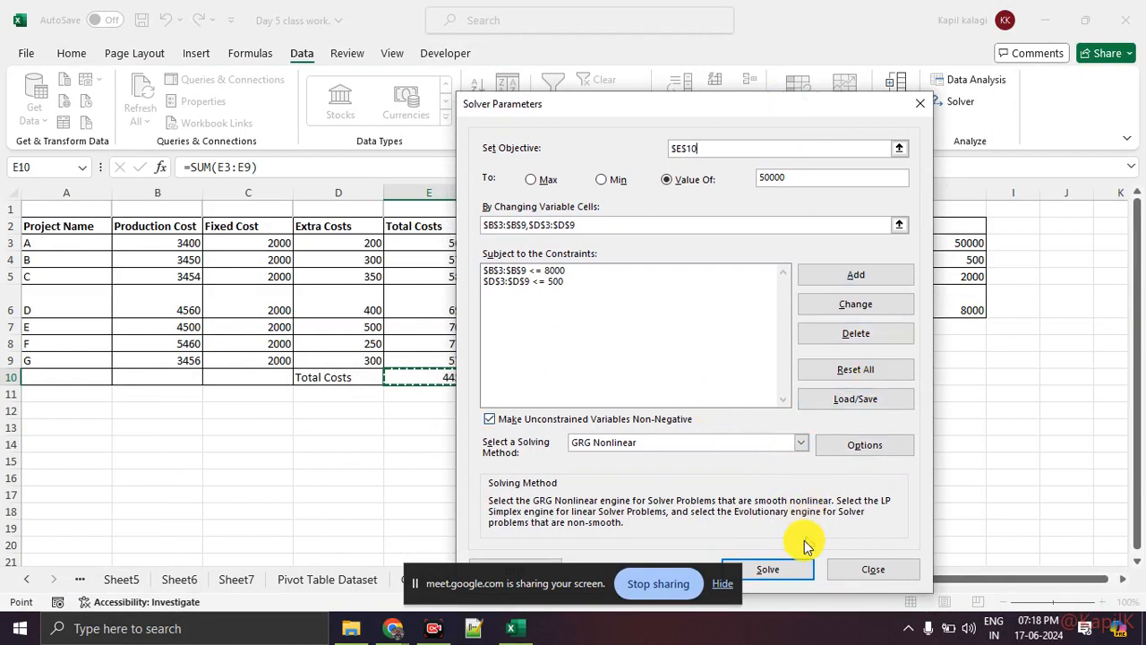
Run Solver on the project costs and review the options to keep the solution or restore the original values
{"action": "left_click", "coordinate": [770, 569]}
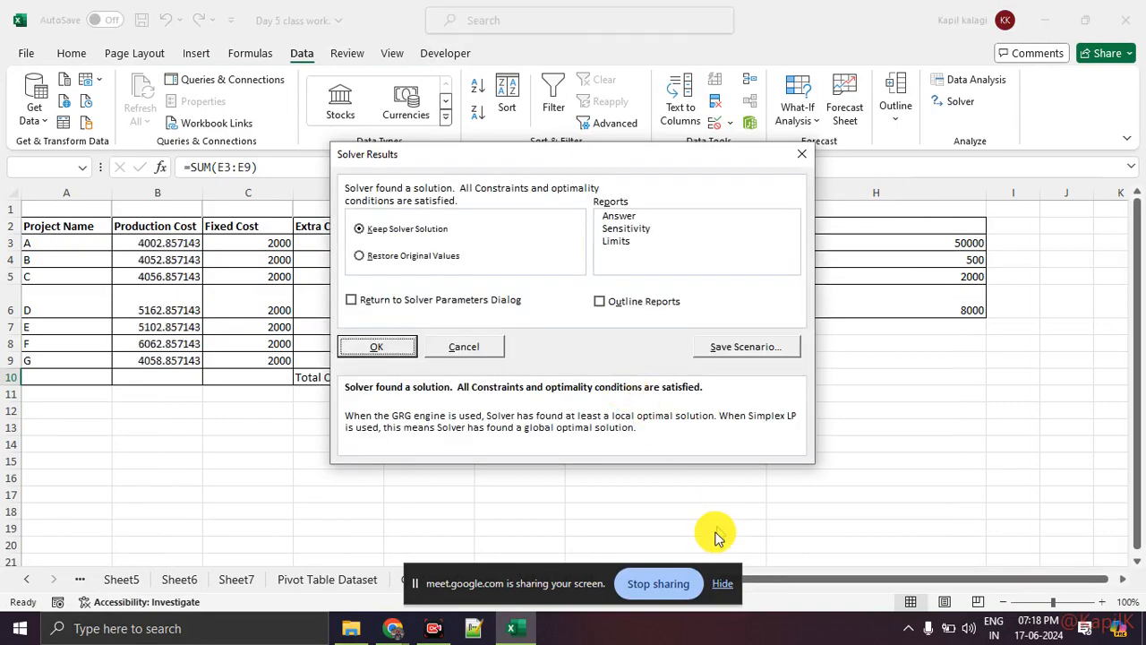
{"action": "left_click", "coordinate": [723, 585]}
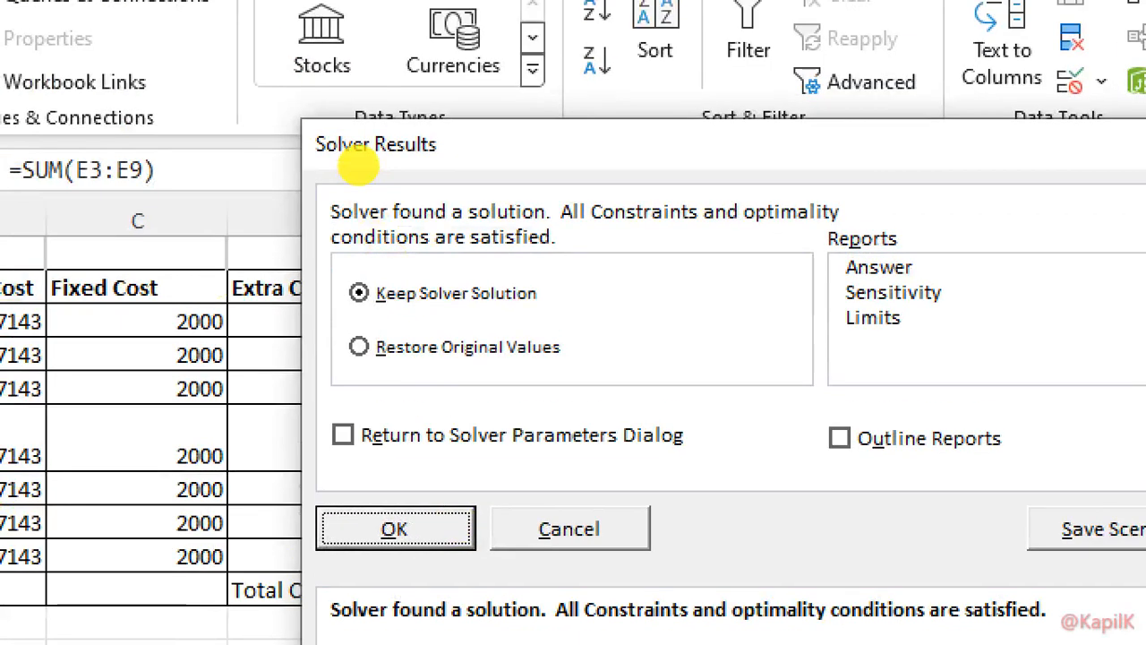
{"action": "left_click_drag", "start_coordinate": [329, 304], "coordinate": [571, 335]}
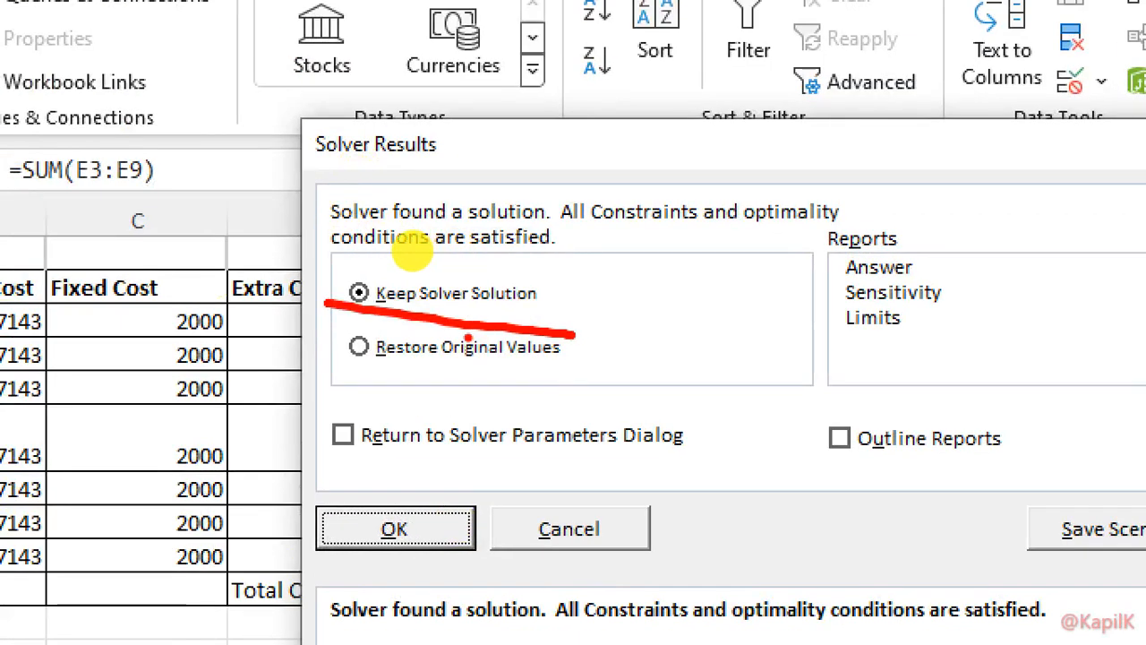
{"action": "left_click_drag", "start_coordinate": [366, 373], "coordinate": [631, 377]}
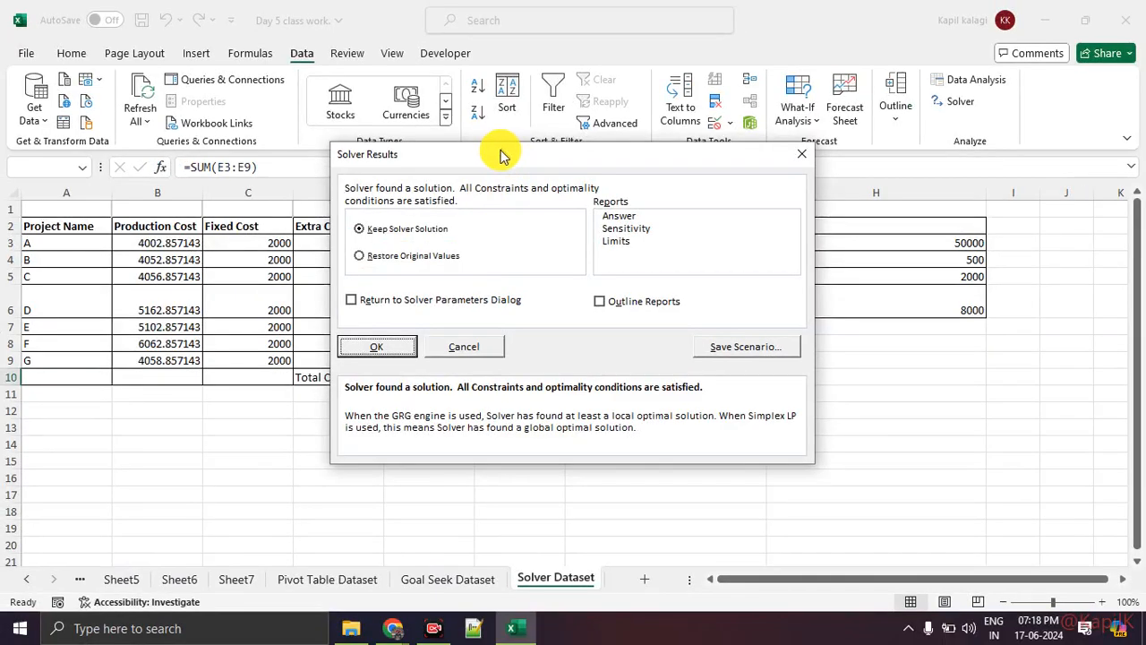
Uncover the project cost table behind the Solver results and examine the solved costs and the total in E10
{"action": "left_click_drag", "start_coordinate": [658, 166], "coordinate": [813, 197]}
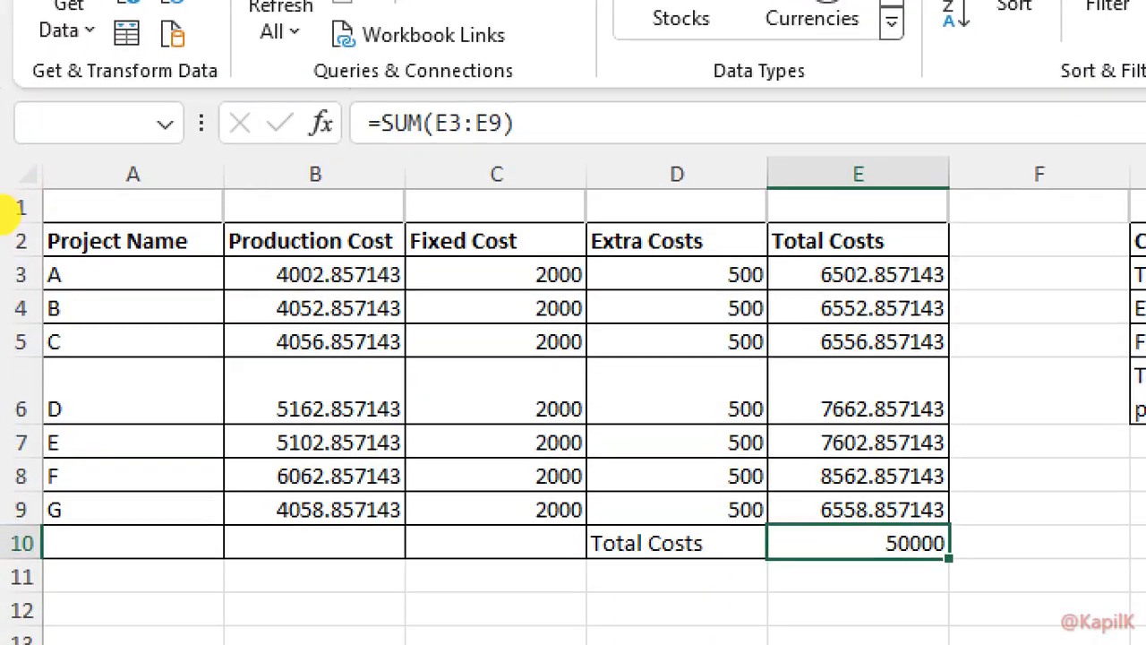
{"action": "left_click", "coordinate": [4, 236]}
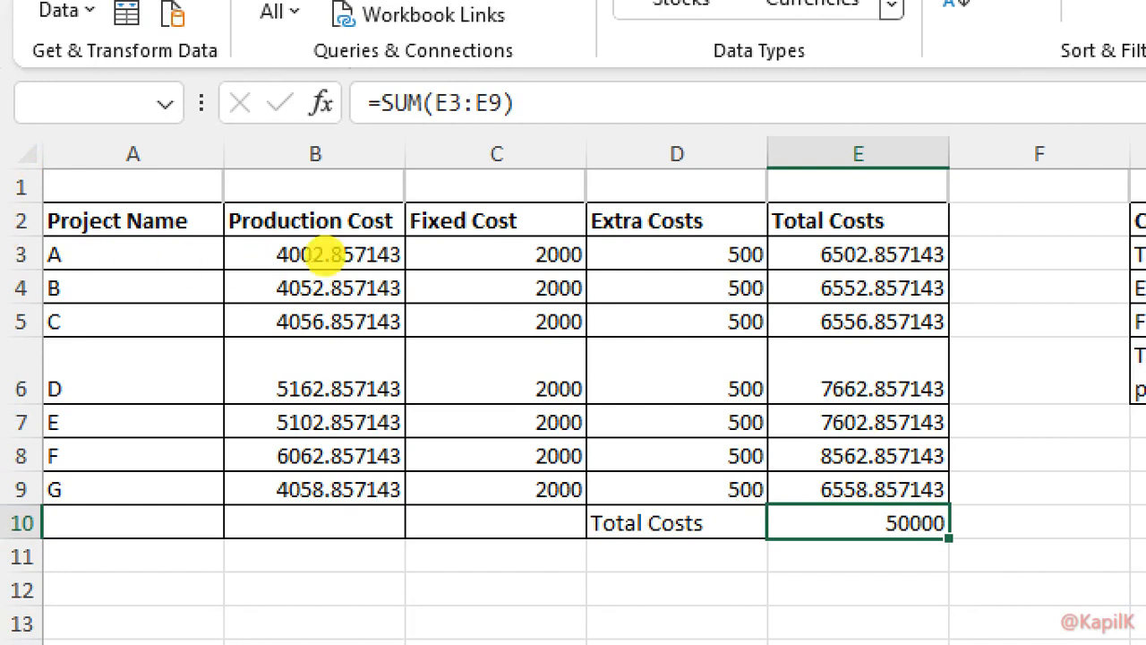
{"action": "mouse_move", "coordinate": [889, 203]}
{"action": "left_mouse_down"}
{"action": "mouse_move", "coordinate": [195, 297]}
{"action": "mouse_move", "coordinate": [980, 486]}
{"action": "mouse_move", "coordinate": [663, 129]}
{"action": "left_mouse_up"}
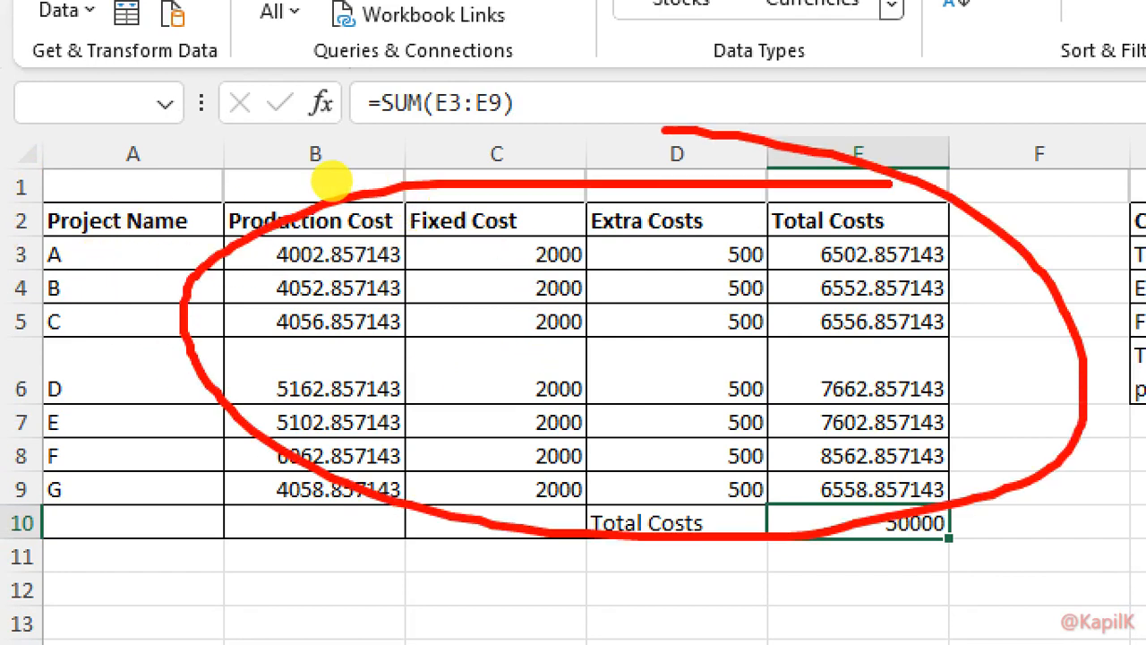
{"action": "key", "text": "Escape"}
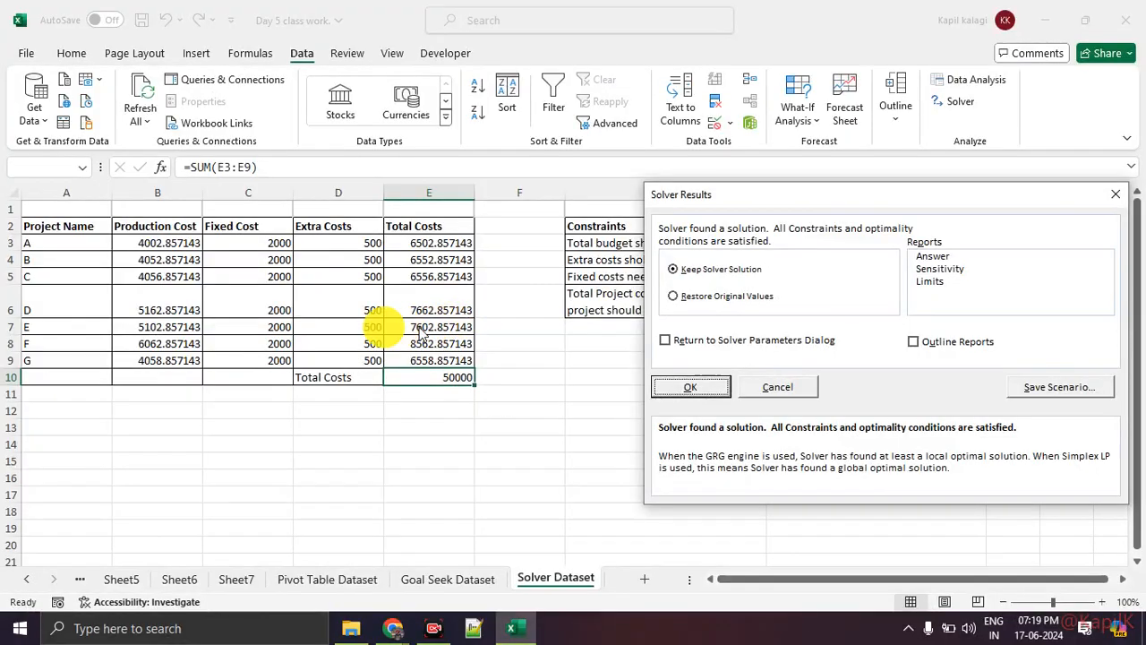
{"action": "key", "text": "ctrl+1"}
{"action": "left_click", "coordinate": [79, 274]}
{"action": "mouse_move", "coordinate": [954, 475]}
{"action": "left_mouse_down"}
{"action": "mouse_move", "coordinate": [965, 509]}
{"action": "mouse_move", "coordinate": [919, 455]}
{"action": "left_mouse_up"}
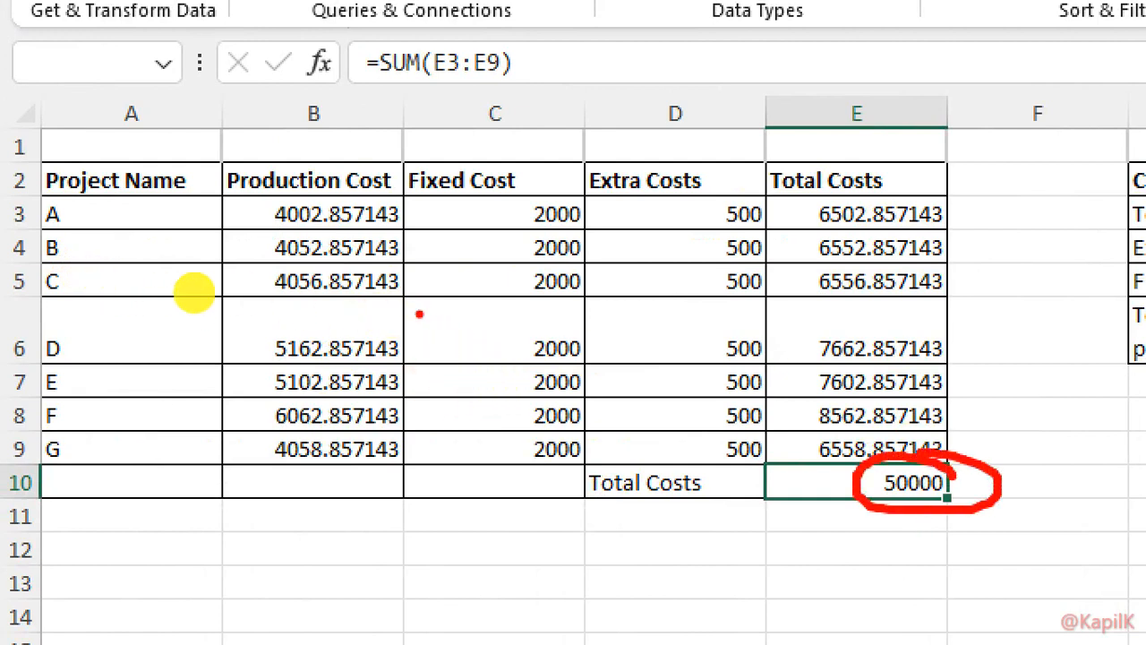
Examine the solved production costs in column B against each project's total cost in column E
{"action": "mouse_move", "coordinate": [280, 324]}
{"action": "left_mouse_down"}
{"action": "mouse_move", "coordinate": [256, 328]}
{"action": "mouse_move", "coordinate": [497, 467]}
{"action": "mouse_move", "coordinate": [385, 269]}
{"action": "mouse_move", "coordinate": [322, 277]}
{"action": "left_mouse_up"}
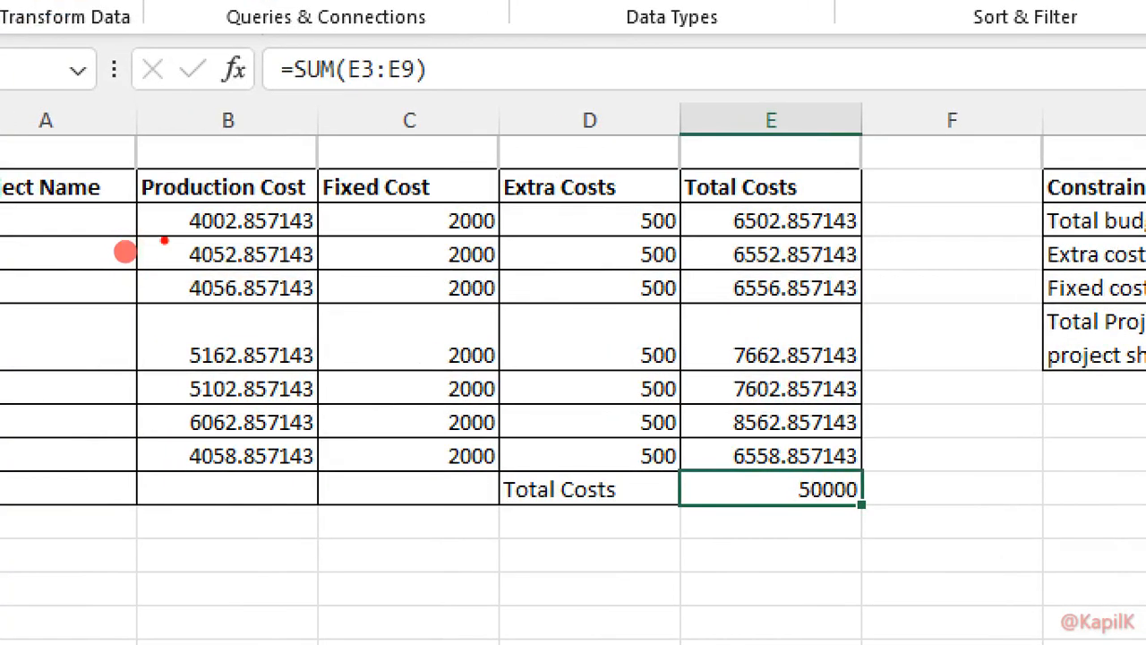
{"action": "left_click_drag", "start_coordinate": [247, 234], "coordinate": [297, 193]}
{"action": "mouse_move", "coordinate": [163, 424]}
{"action": "left_mouse_down"}
{"action": "mouse_move", "coordinate": [188, 391]}
{"action": "mouse_move", "coordinate": [192, 338]}
{"action": "left_mouse_up"}
{"action": "left_click_drag", "start_coordinate": [690, 347], "coordinate": [722, 319]}
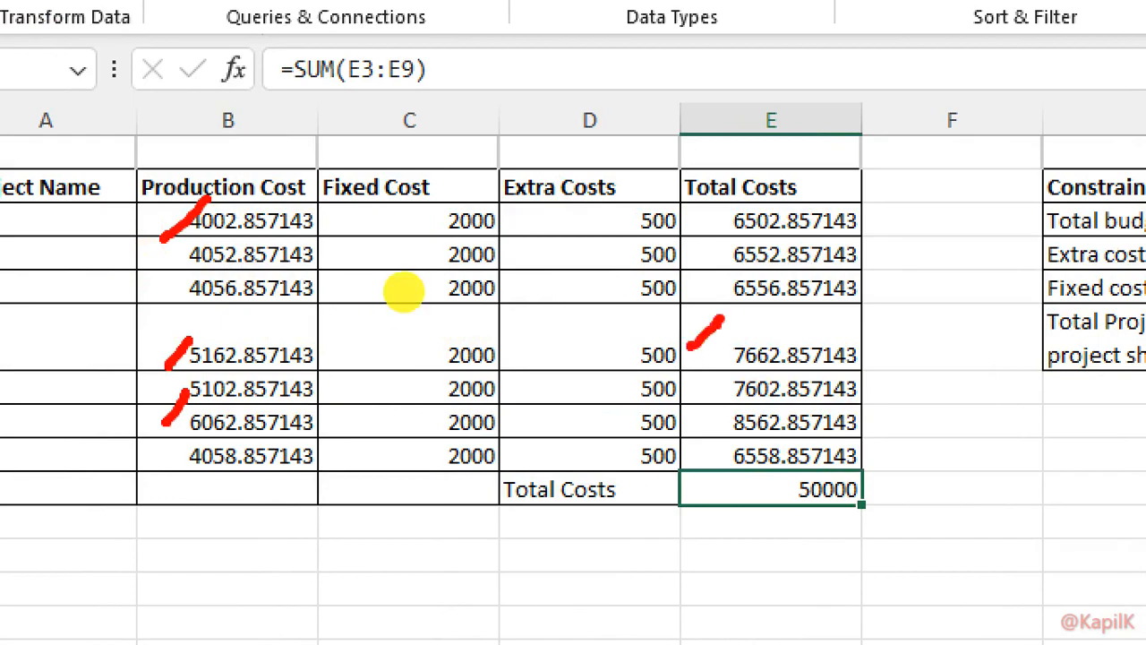
{"action": "left_click_drag", "start_coordinate": [696, 444], "coordinate": [714, 430]}
{"action": "left_click_drag", "start_coordinate": [706, 233], "coordinate": [750, 209]}
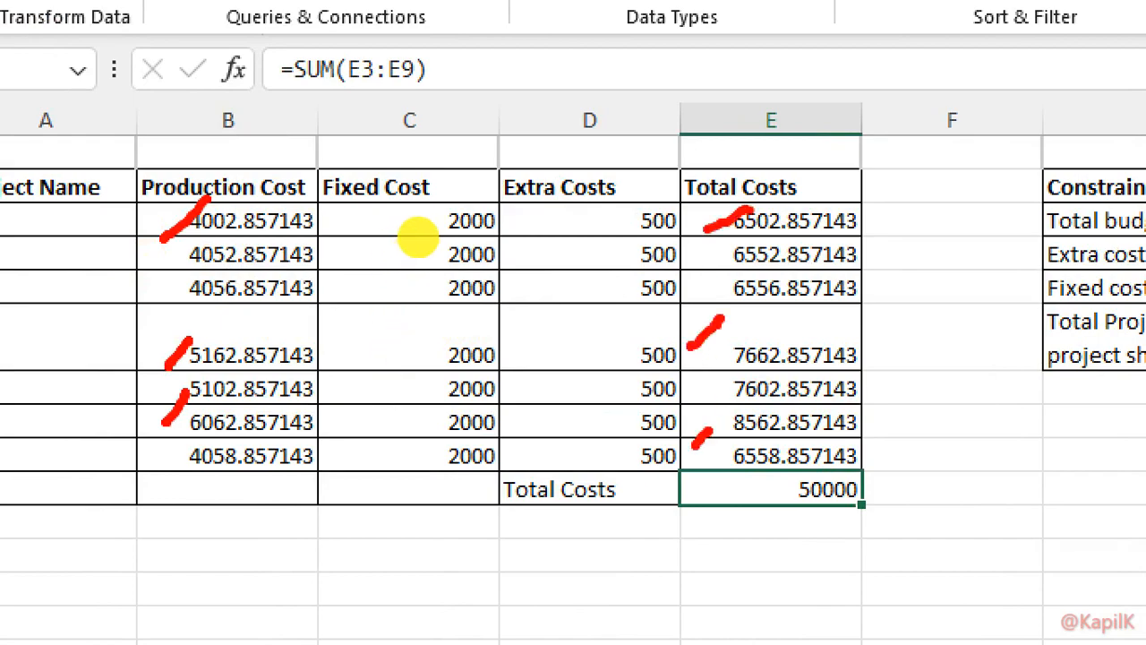
{"action": "key", "text": "Escape"}
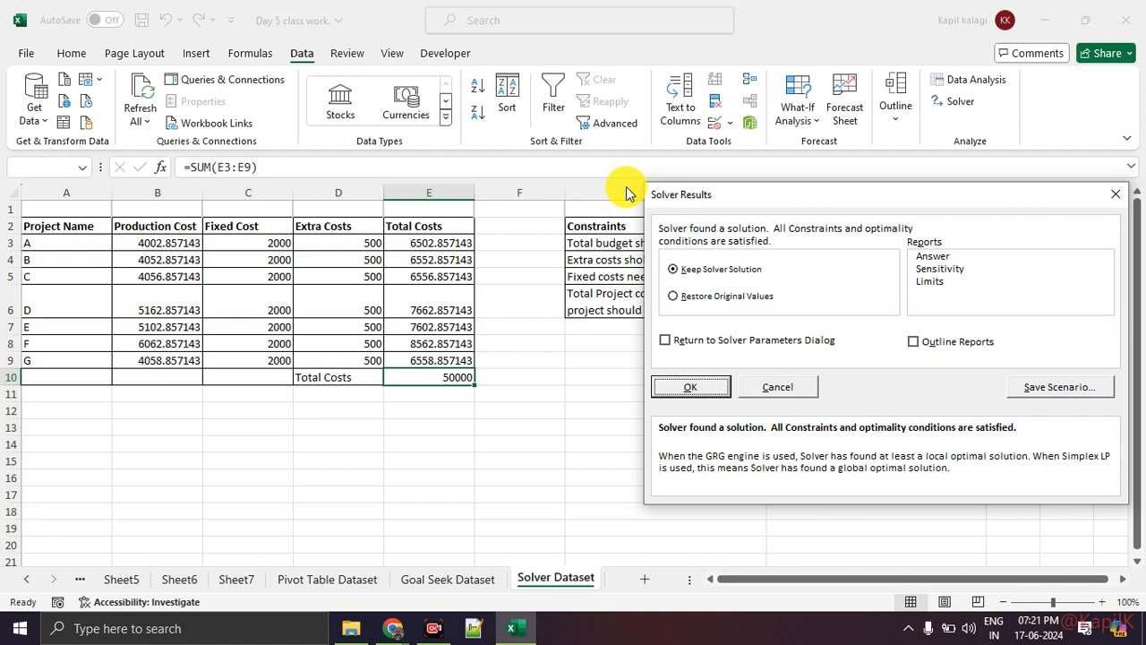
Discard the Solver solution and select cell F10
{"action": "left_click", "coordinate": [1108, 190]}
{"action": "key", "text": "Right"}
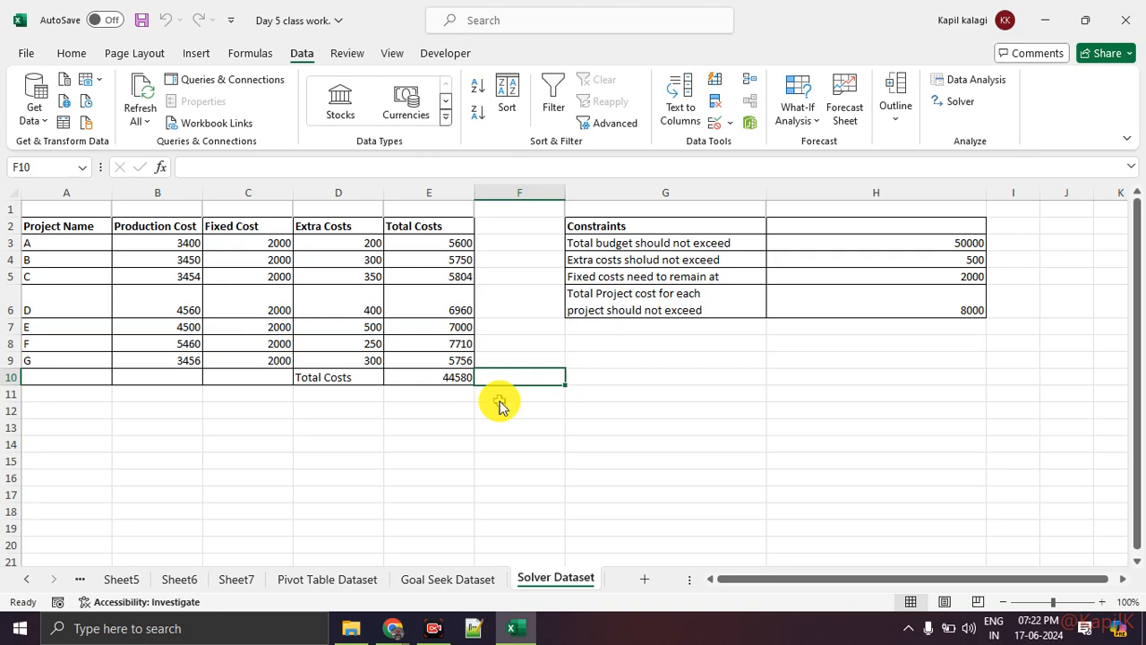
Switch to the Google Meet call, check its participant list, and end the call for everyone
{"action": "key", "text": "alt+Tab"}
{"action": "key", "text": "alt+Tab"}
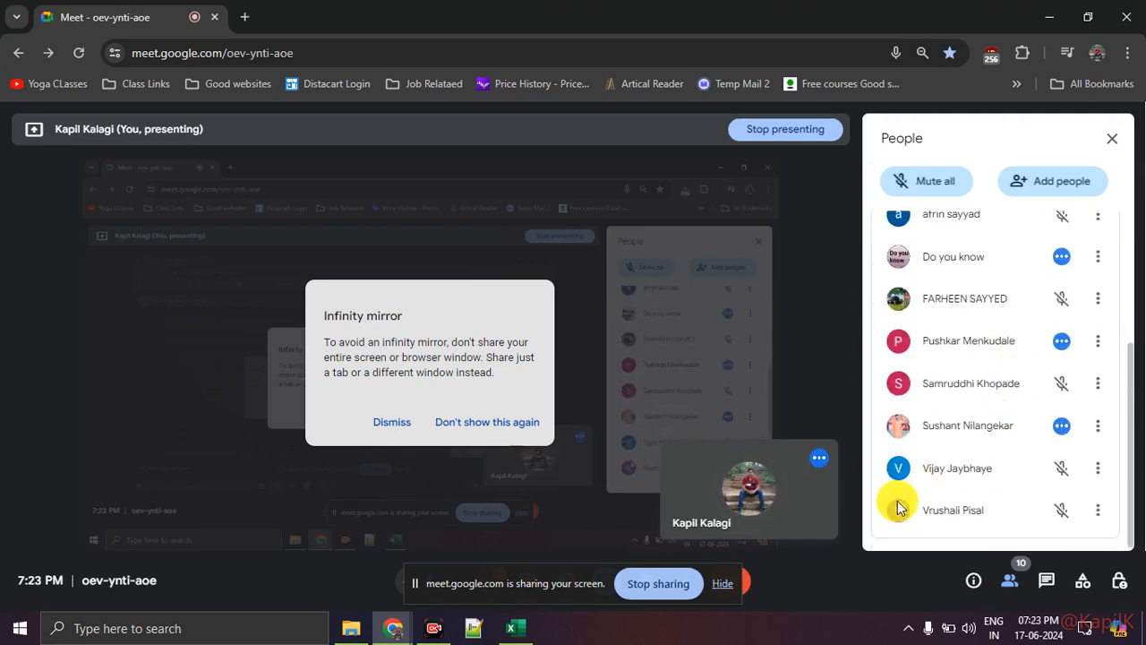
{"action": "left_click", "coordinate": [724, 586]}
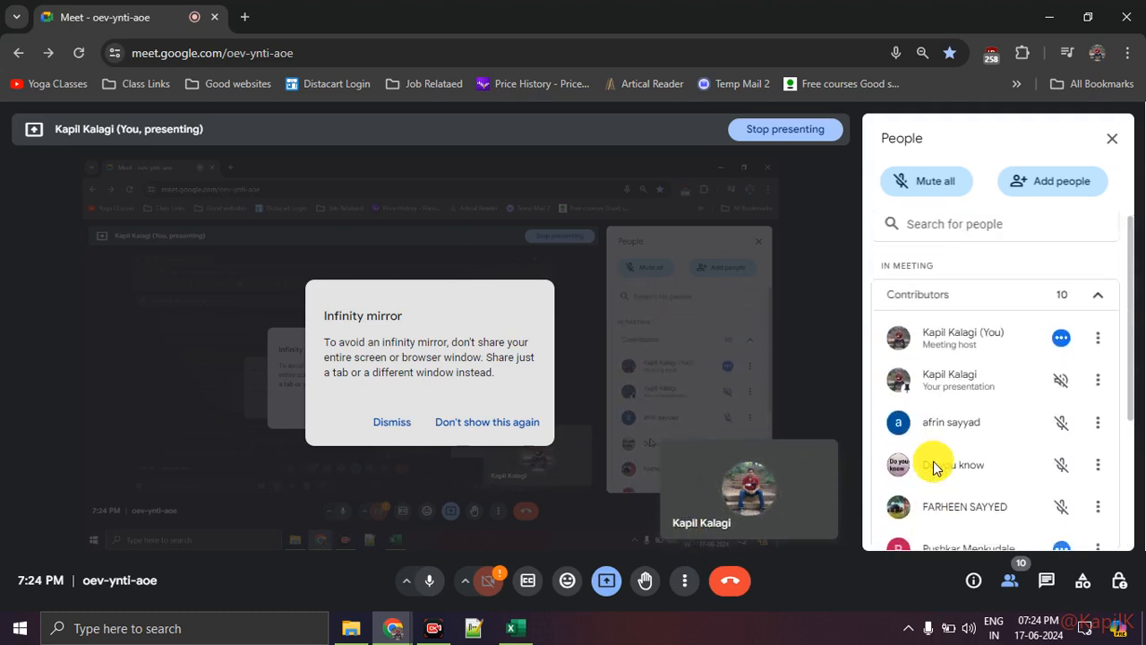
{"action": "left_click", "coordinate": [721, 591]}
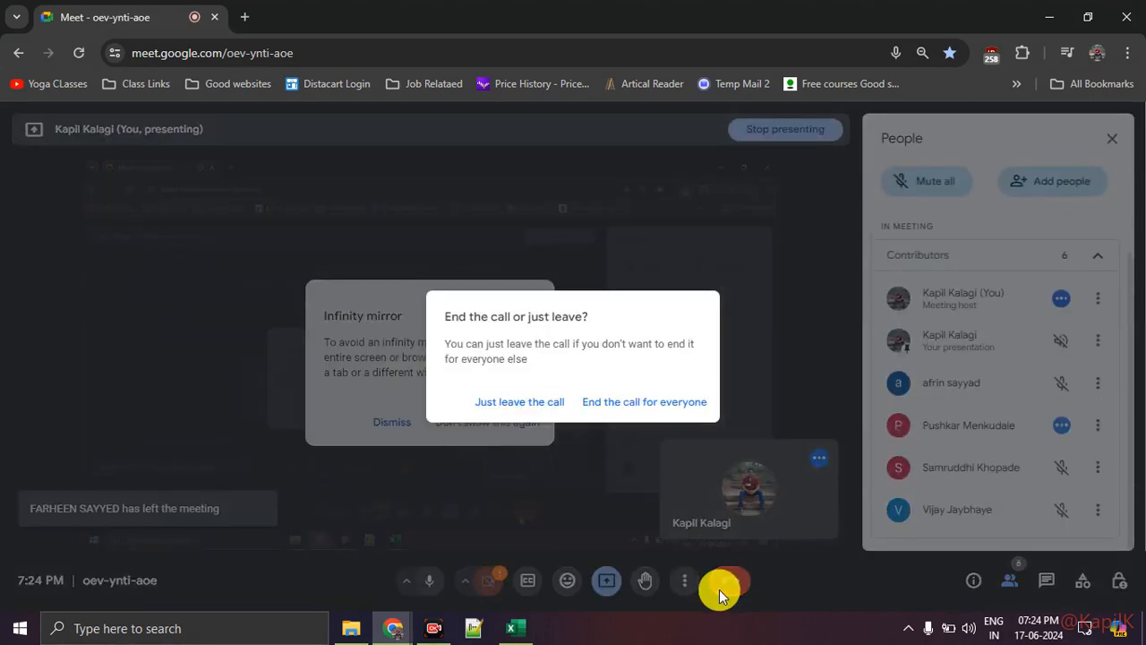
{"action": "left_click", "coordinate": [631, 417]}
{"action": "left_click", "coordinate": [430, 630]}
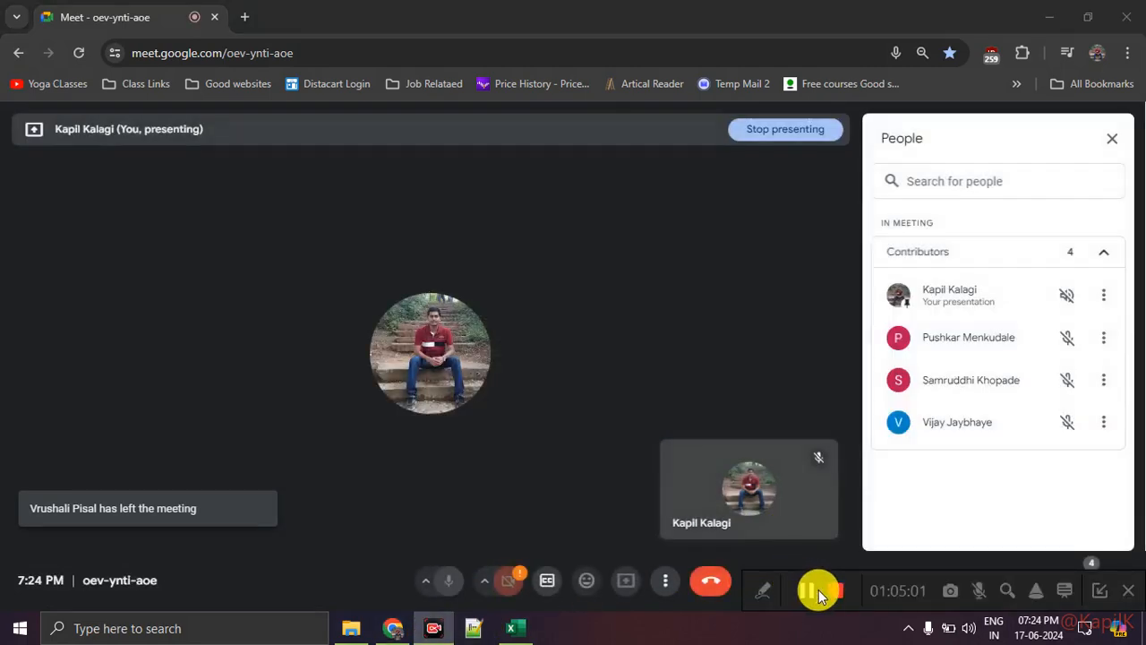